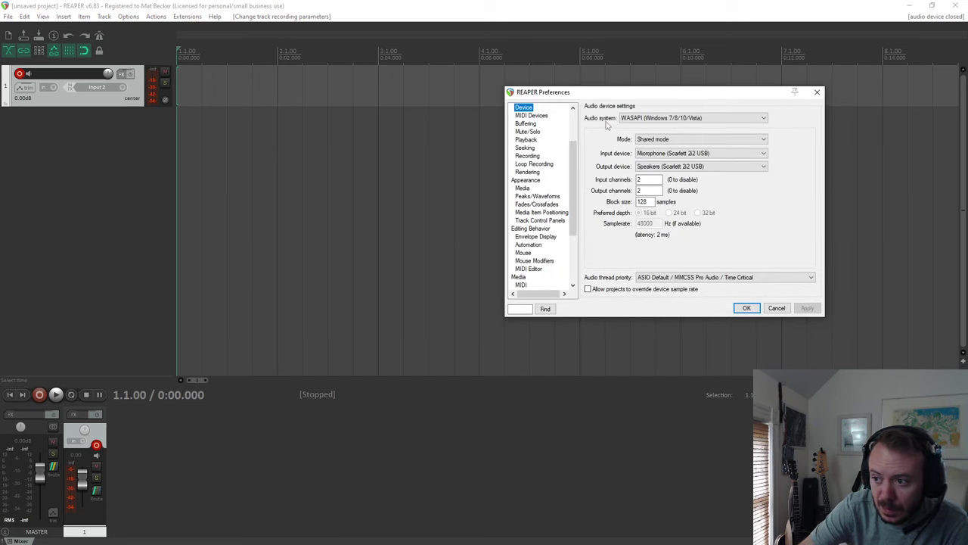
Leave the audio system on WASAPI and close Preferences so the audio device opens.
{"action": "scroll", "coordinate": [533, 161], "scroll_direction": "up", "scroll_amount": 2}
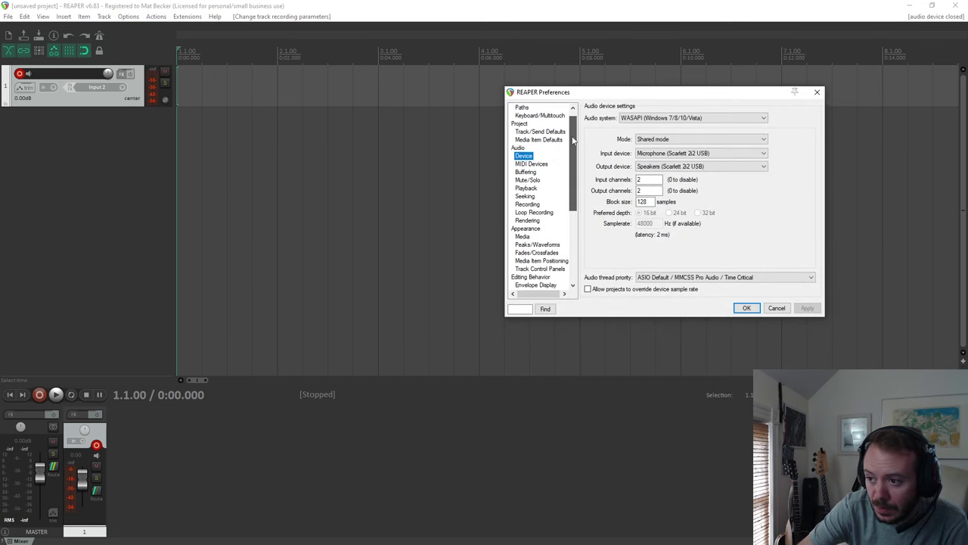
{"action": "left_click", "coordinate": [634, 119]}
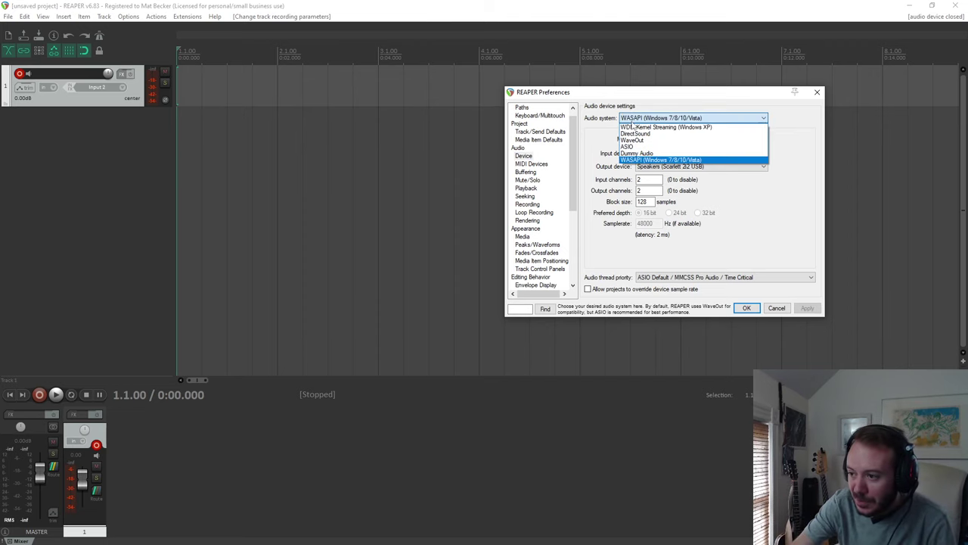
{"action": "left_click", "coordinate": [683, 102]}
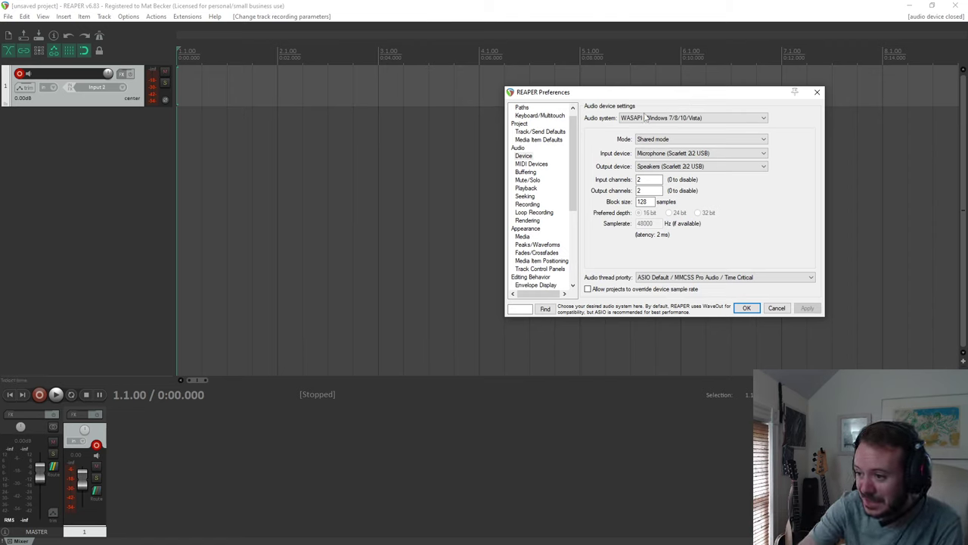
{"action": "left_click", "coordinate": [775, 310]}
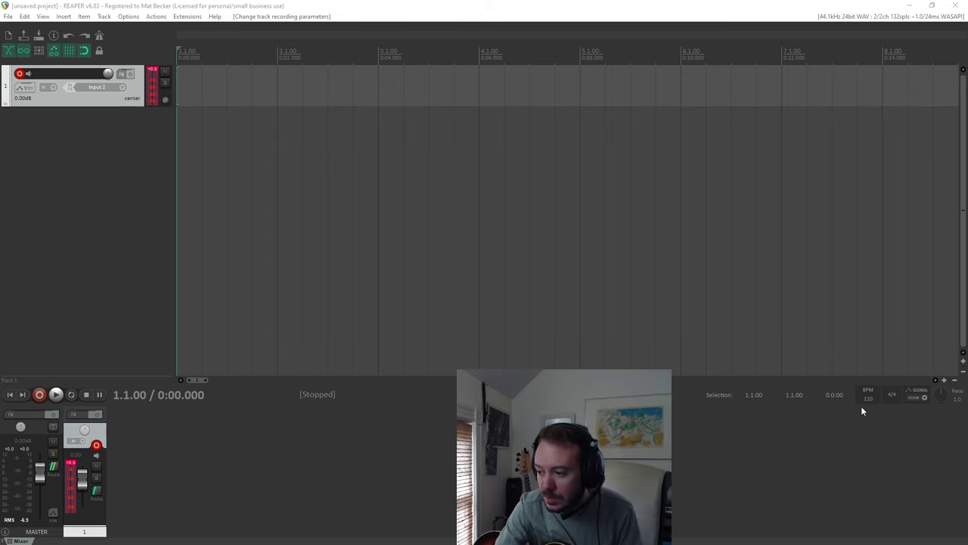
Switch on the metronome from the main toolbar.
{"action": "left_click", "coordinate": [100, 36]}
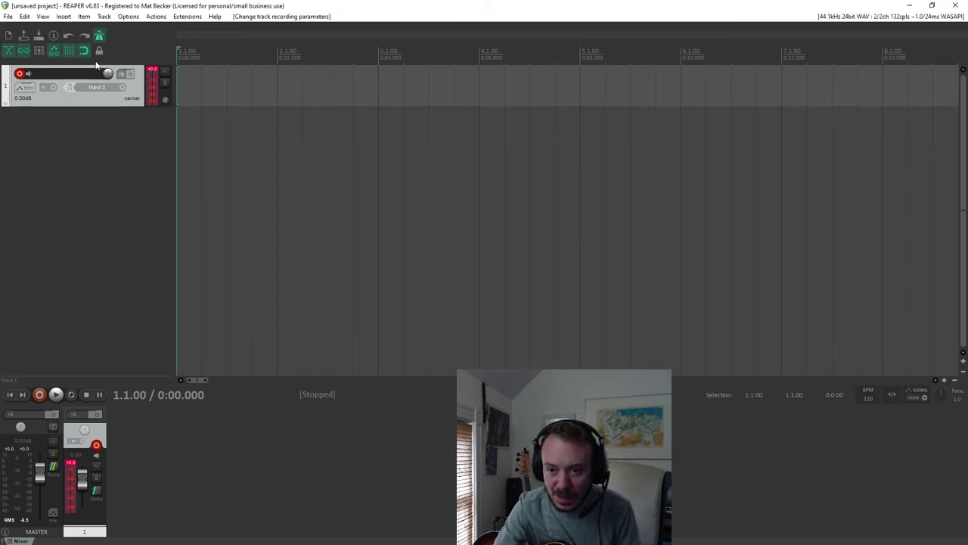
{"action": "left_click", "coordinate": [56, 394]}
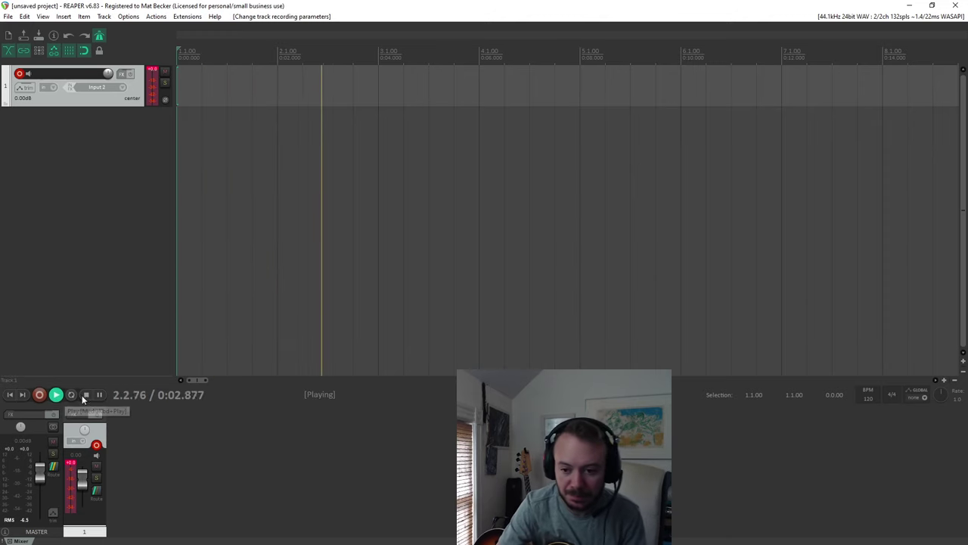
{"action": "left_click", "coordinate": [88, 394]}
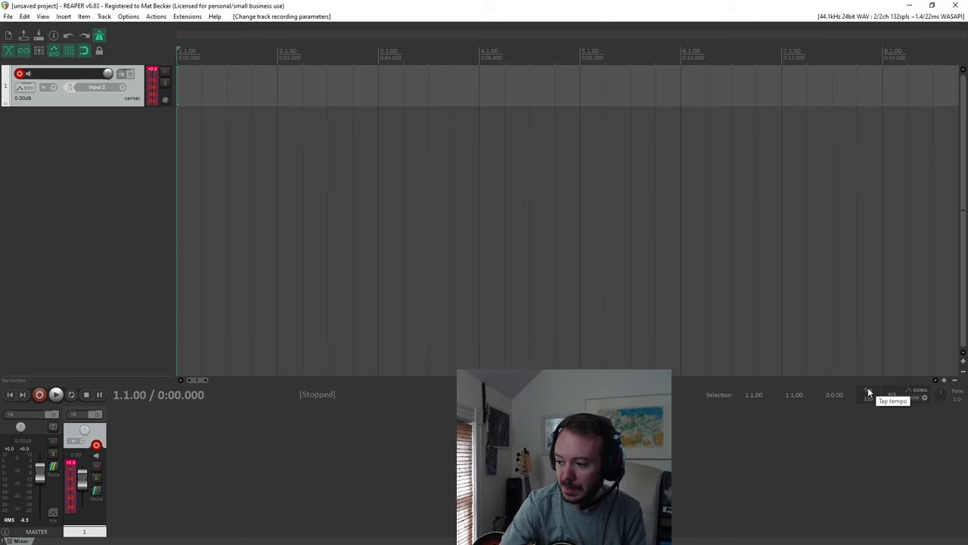
{"action": "right_click", "coordinate": [99, 37]}
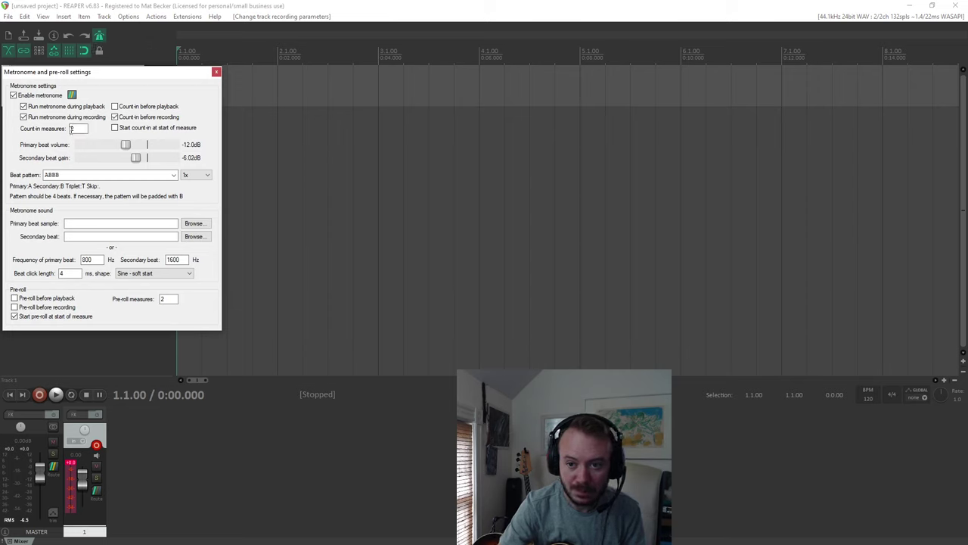
{"action": "left_click", "coordinate": [217, 72]}
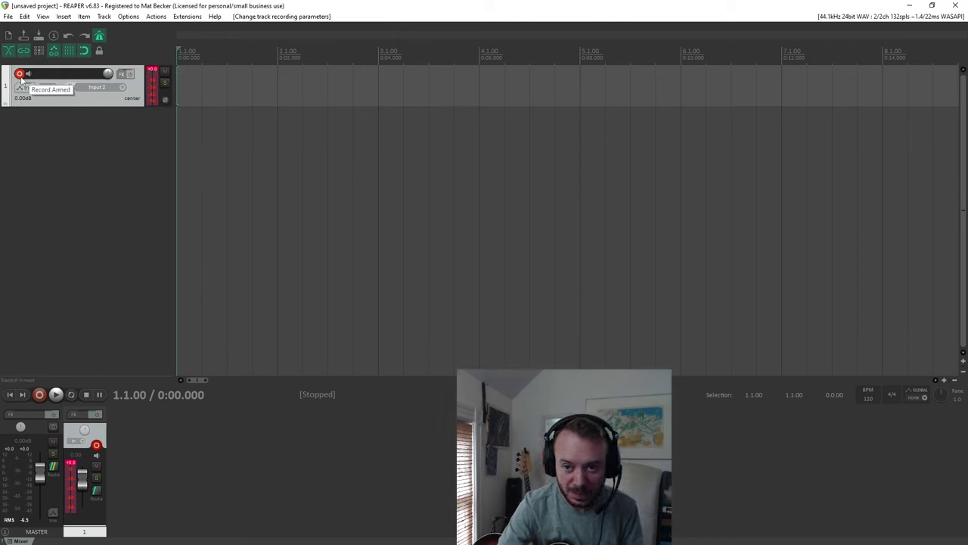
Record a roughly 5-measure guitar take on track 1 after the count-in, then stop.
{"action": "left_click", "coordinate": [39, 394]}
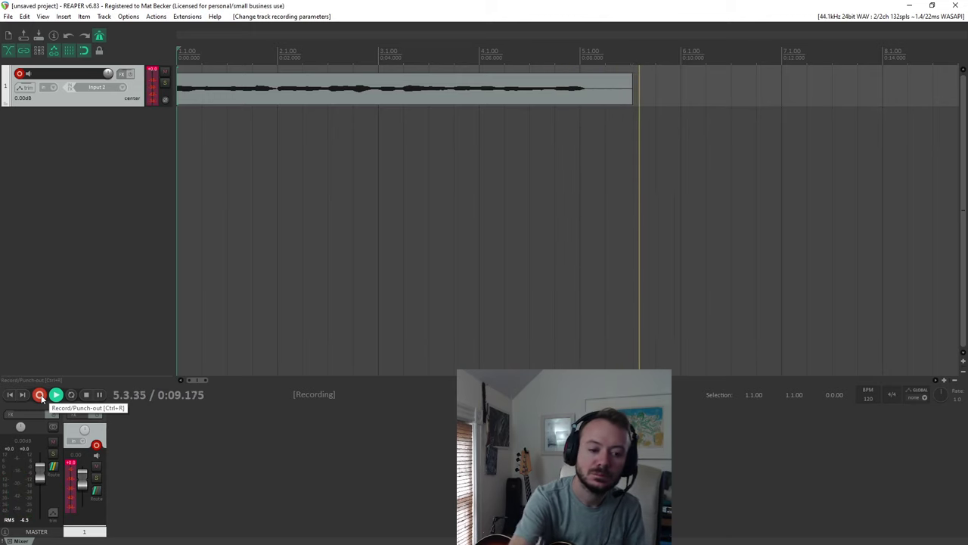
{"action": "left_click", "coordinate": [40, 394]}
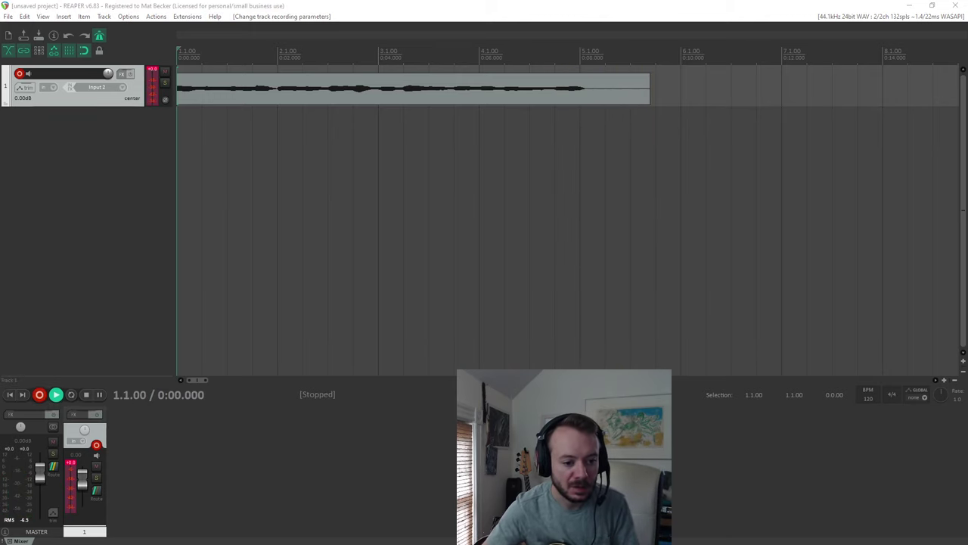
{"action": "scroll", "coordinate": [525, 140], "scroll_direction": "down", "scroll_amount": 5}
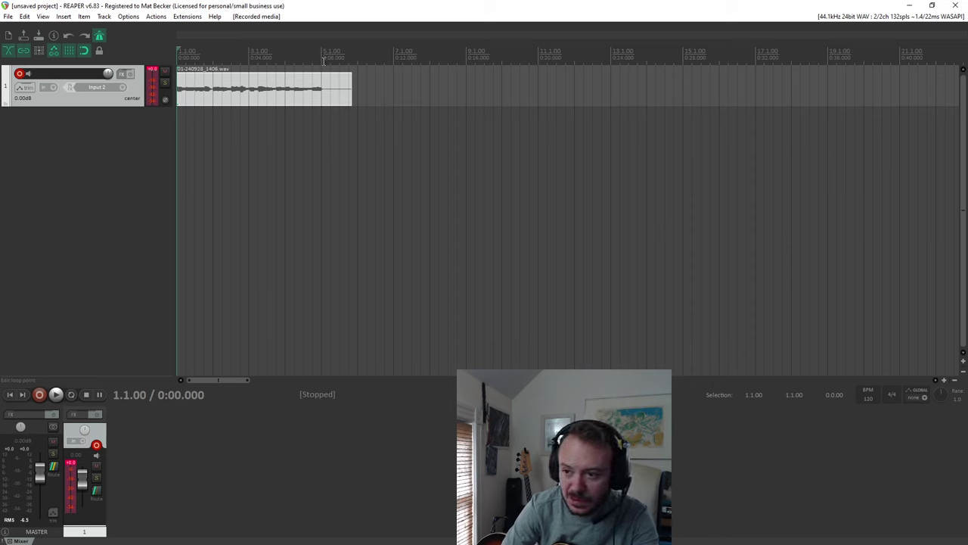
Loop-play bars 1.1.00–5.1.00, then trim the take to end at bar 5 with a short fade-out.
{"action": "left_click_drag", "start_coordinate": [321, 58], "coordinate": [177, 59]}
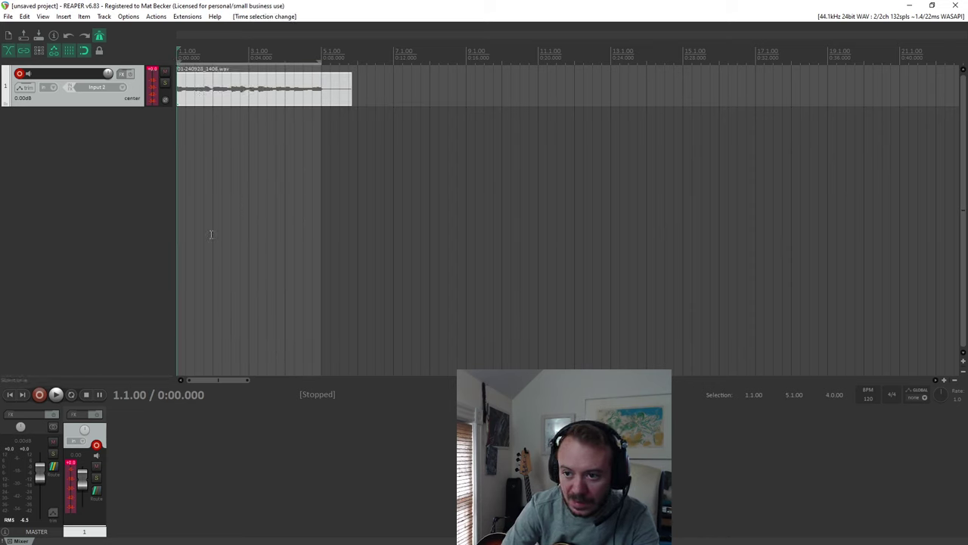
{"action": "left_click", "coordinate": [71, 395]}
{"action": "left_click", "coordinate": [54, 395]}
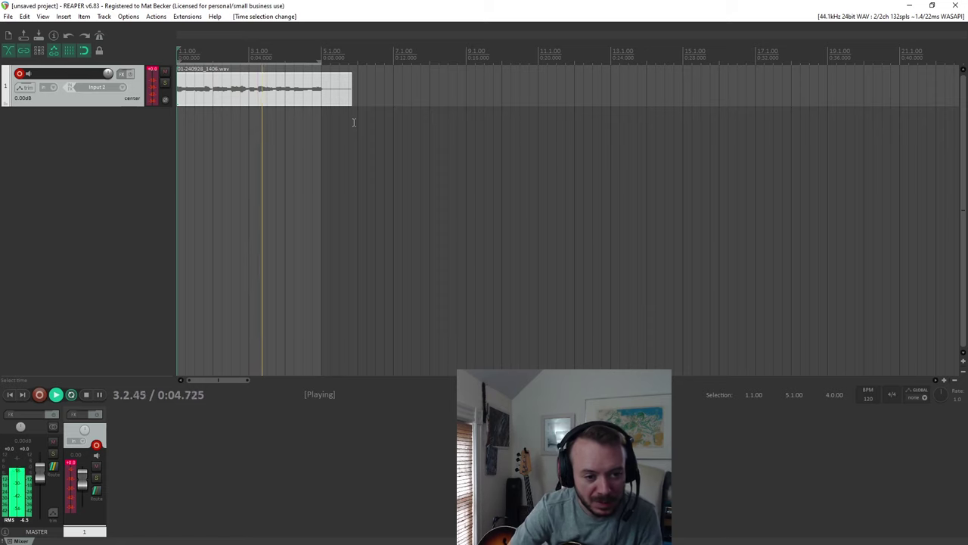
{"action": "scroll", "coordinate": [338, 106], "scroll_direction": "up", "scroll_amount": 5}
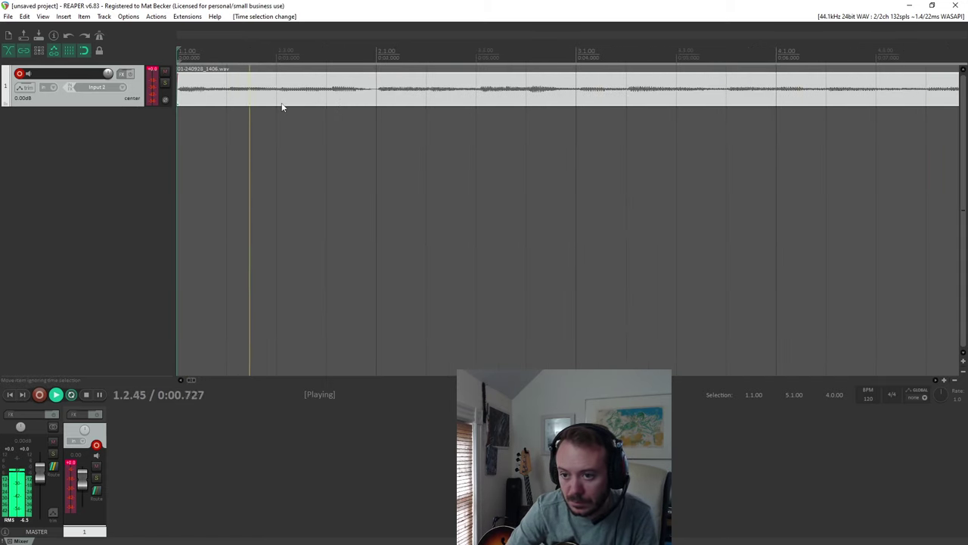
{"action": "scroll", "coordinate": [410, 99], "scroll_direction": "down", "scroll_amount": 3}
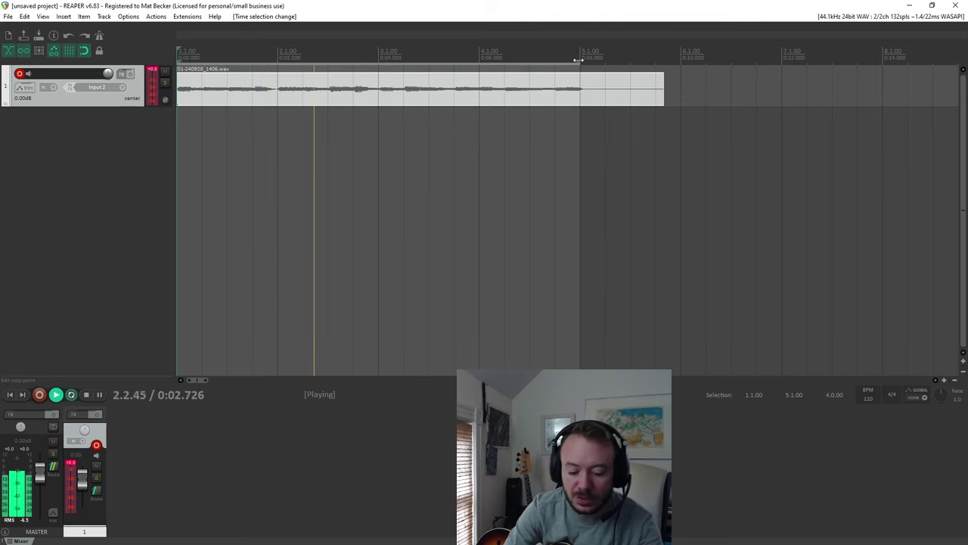
{"action": "key", "text": "space"}
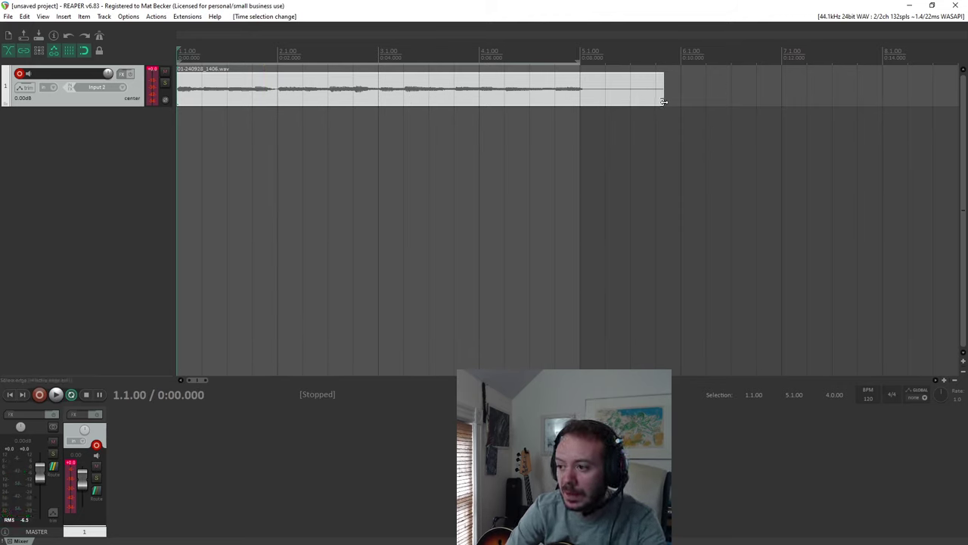
{"action": "left_click_drag", "start_coordinate": [664, 101], "coordinate": [581, 77]}
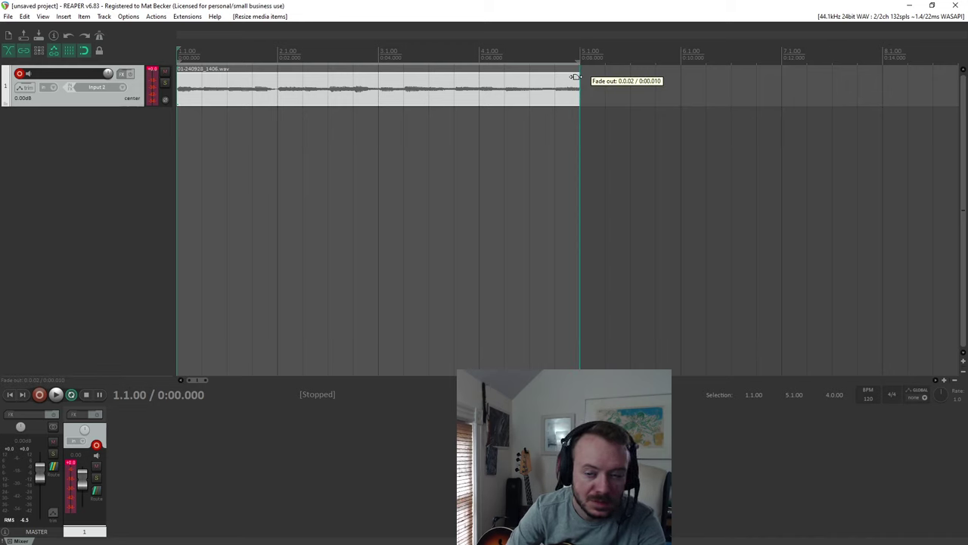
{"action": "left_click_drag", "start_coordinate": [575, 76], "coordinate": [574, 77]}
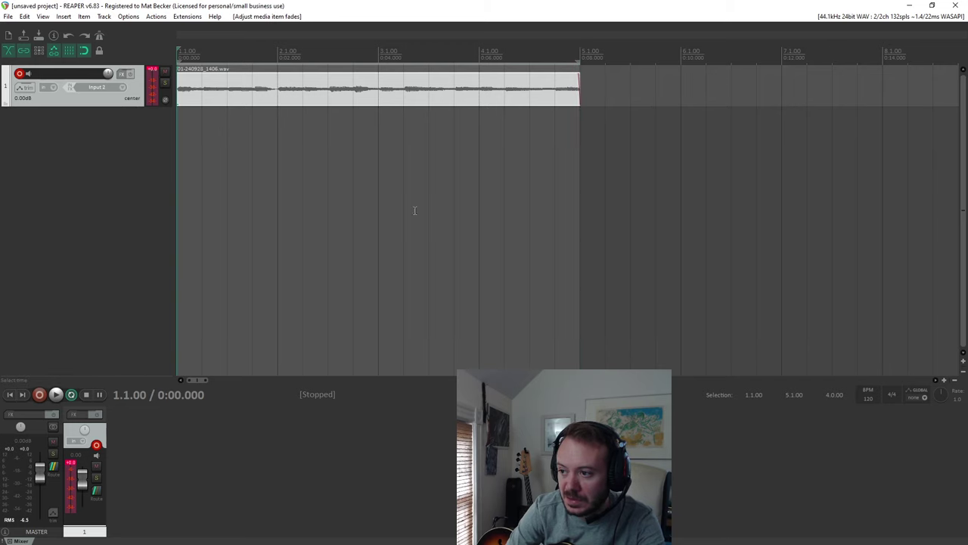
Audition the take while adding a short 10 ms fade-in at its start.
{"action": "left_click", "coordinate": [55, 394]}
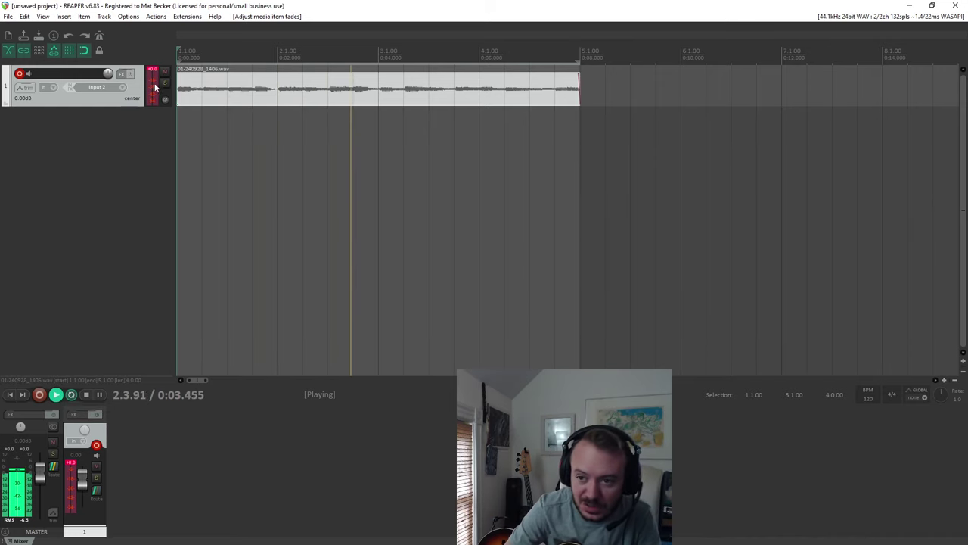
{"action": "left_click_drag", "start_coordinate": [174, 74], "coordinate": [177, 74]}
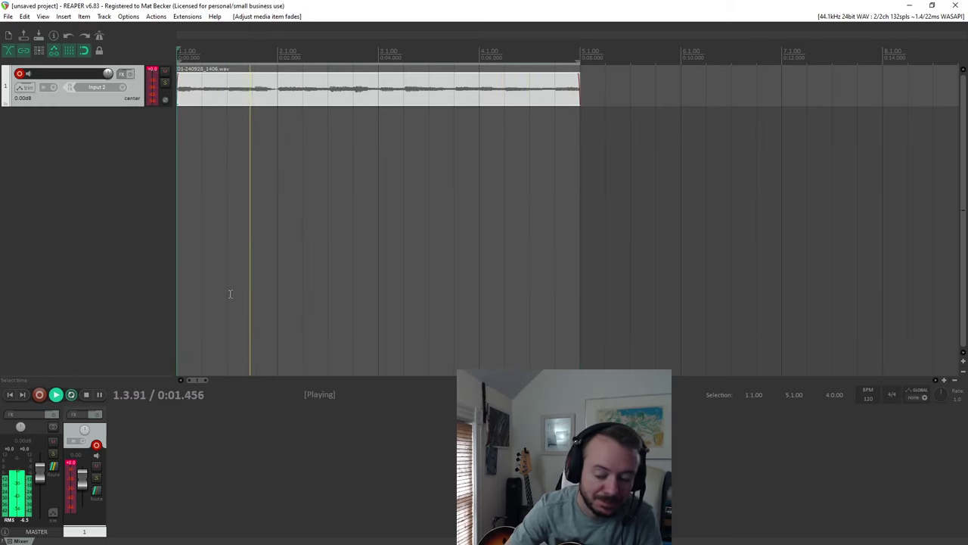
{"action": "key", "text": "space"}
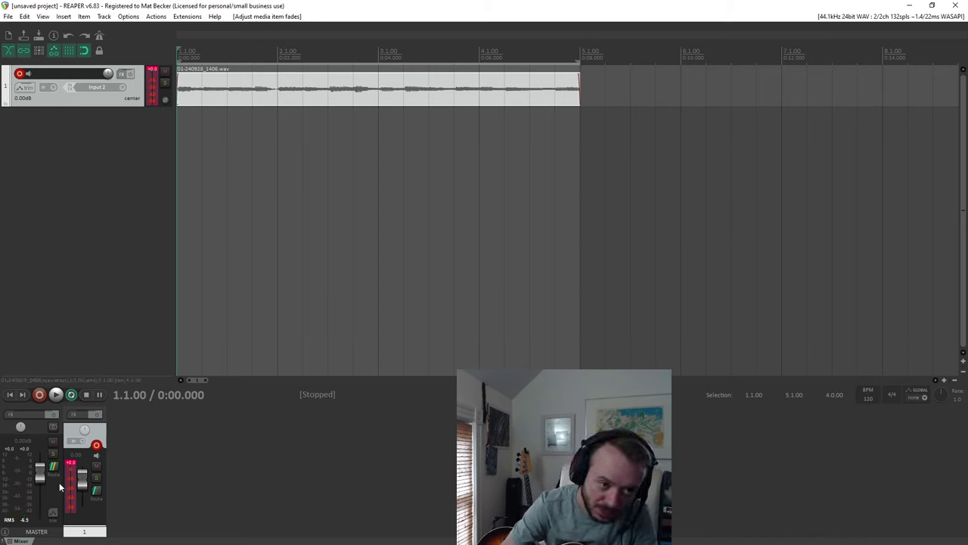
{"action": "mouse_move", "coordinate": [83, 483]}
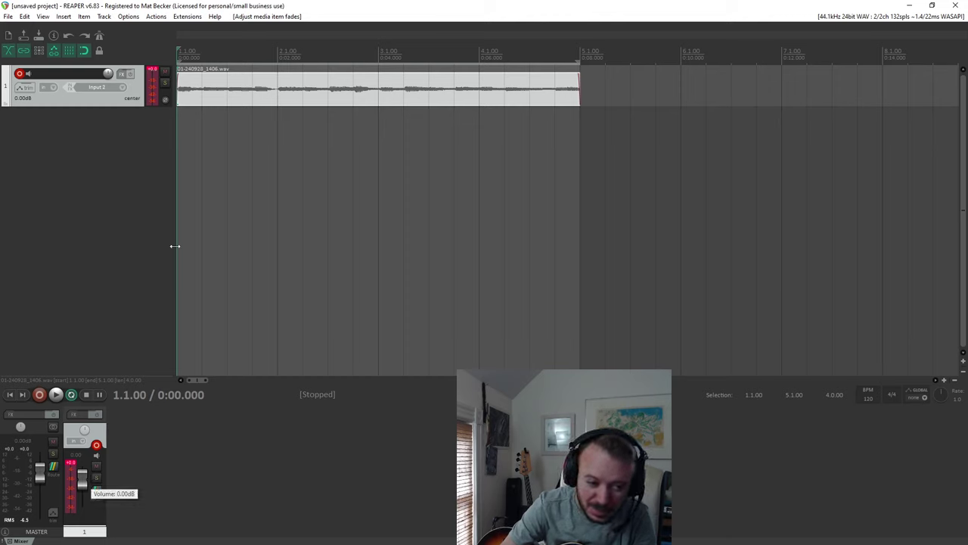
Normalize the take to a 0.00 dB peak via Item processing, raising it 13.4 dB.
{"action": "right_click", "coordinate": [274, 83]}
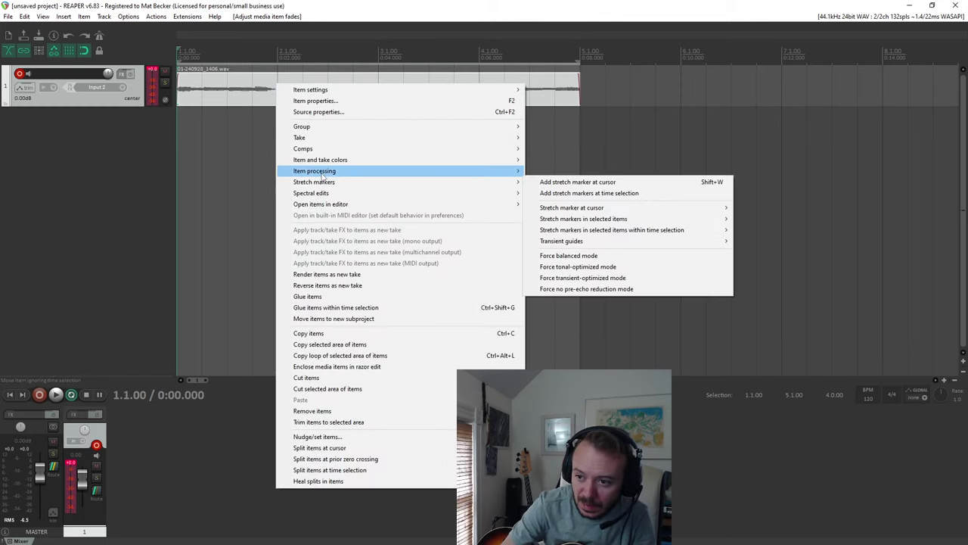
{"action": "mouse_move", "coordinate": [322, 173]}
{"action": "left_click", "coordinate": [541, 171]}
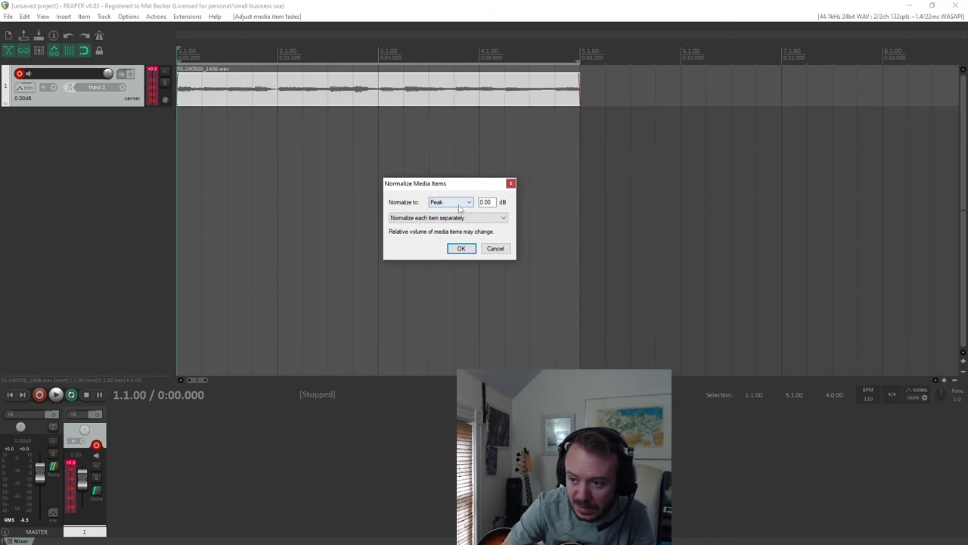
{"action": "left_click", "coordinate": [460, 248]}
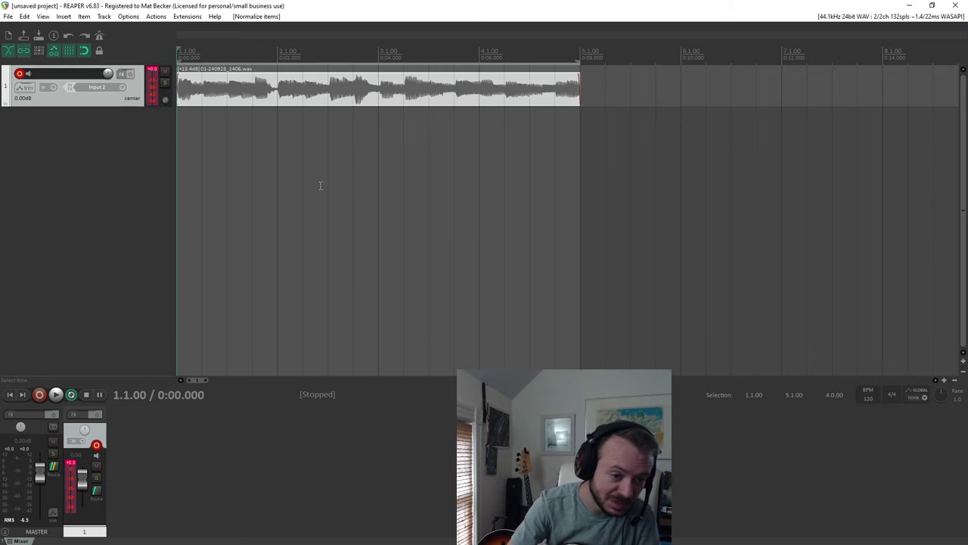
Lower track 1's volume and disarm it for recording.
{"action": "mouse_move", "coordinate": [82, 483]}
{"action": "left_mouse_down"}
{"action": "mouse_move", "coordinate": [85, 518]}
{"action": "mouse_move", "coordinate": [94, 489]}
{"action": "left_mouse_up"}
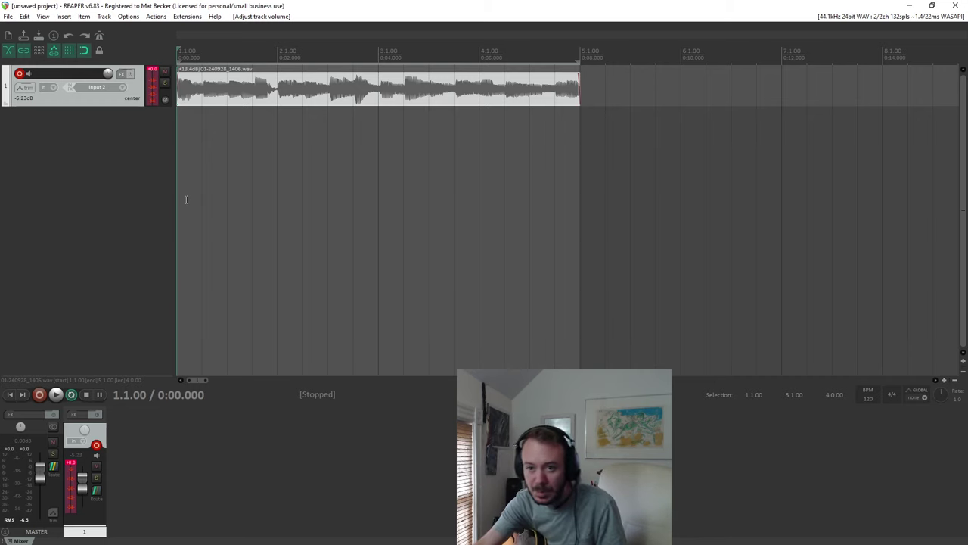
{"action": "left_click", "coordinate": [19, 73]}
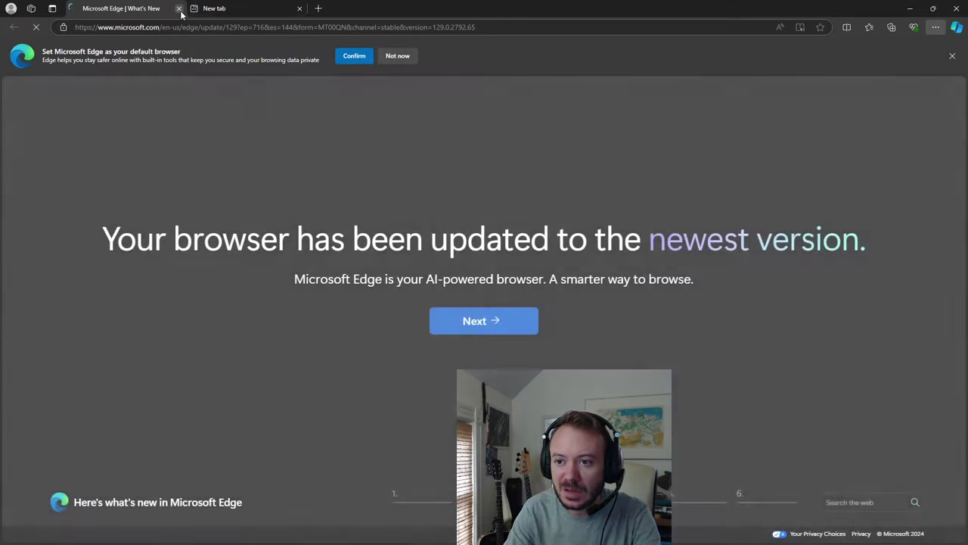
Close the What's New tab, search Bing for 'youtube' and open the YouTube site.
{"action": "left_click", "coordinate": [179, 8]}
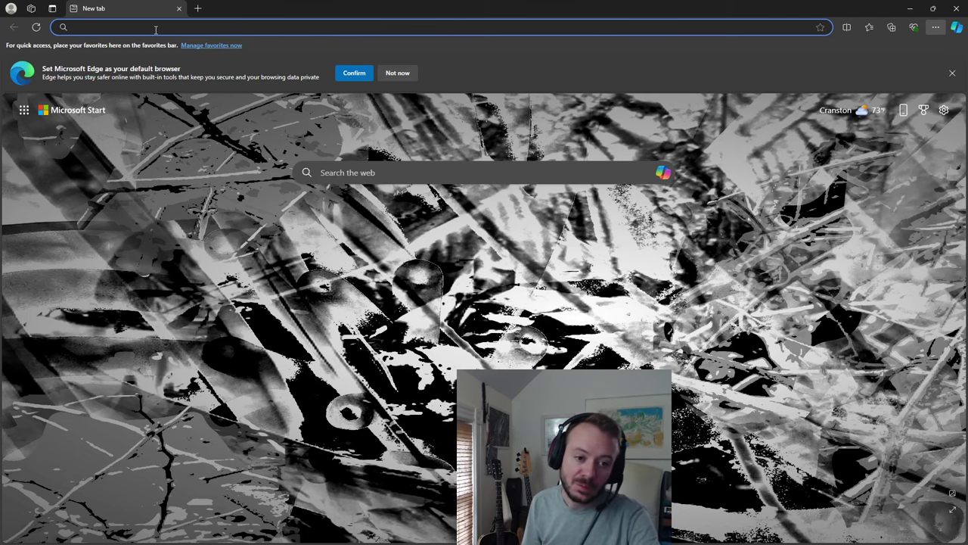
{"action": "type", "text": "youtub"}
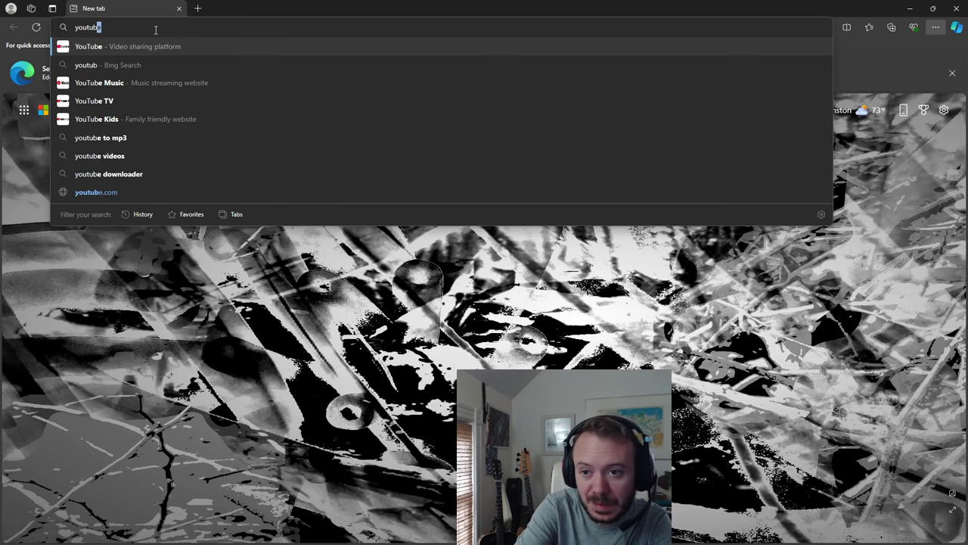
{"action": "key", "text": "Return"}
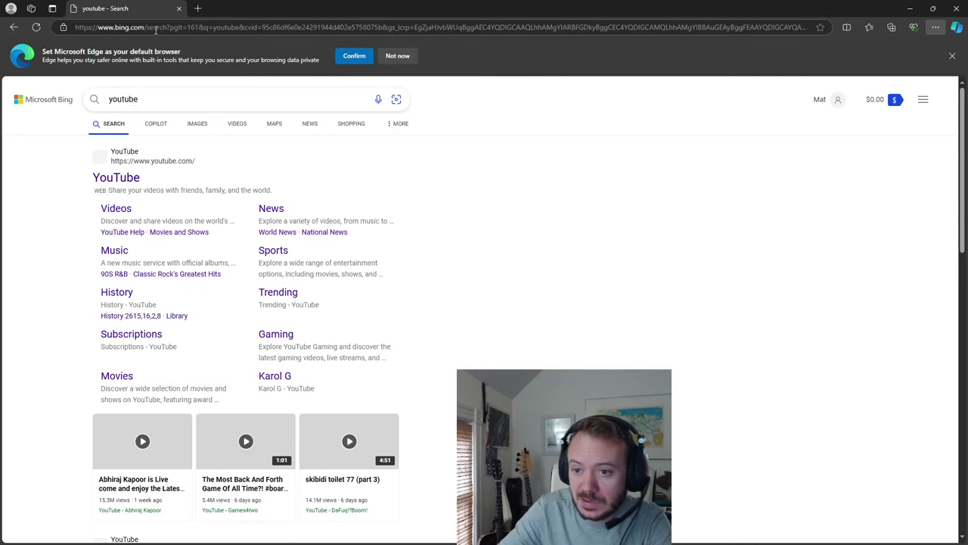
{"action": "left_click", "coordinate": [127, 179]}
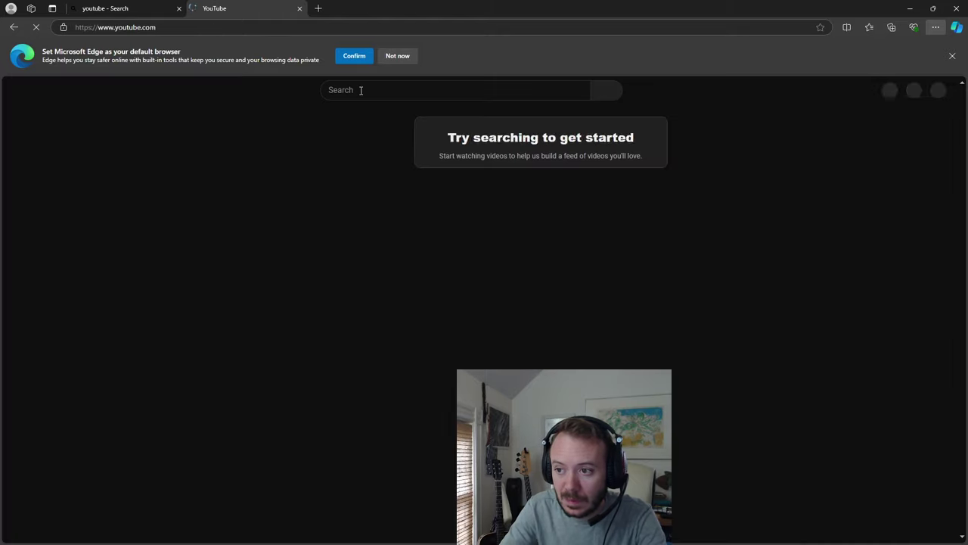
Search YouTube for 'drum practice' and scroll through the results.
{"action": "left_click", "coordinate": [361, 90]}
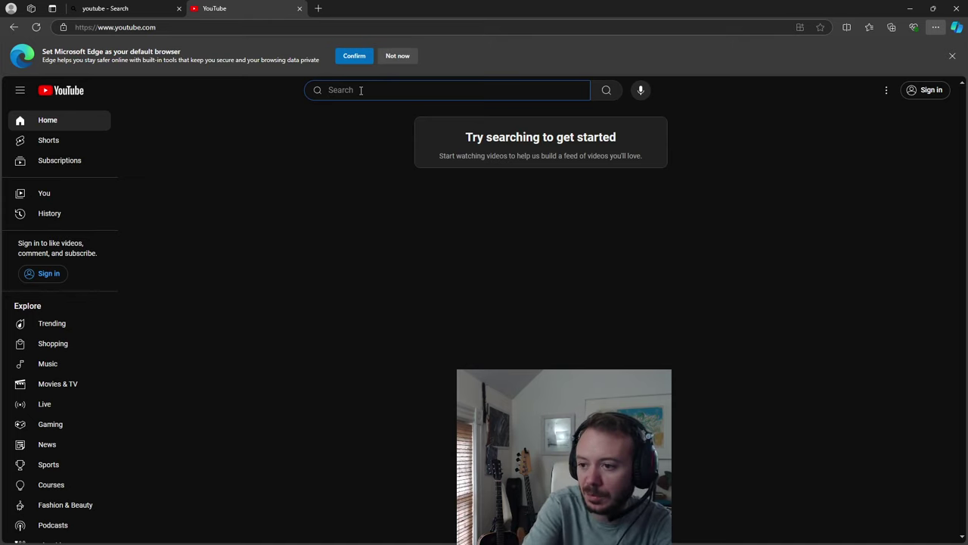
{"action": "type", "text": "drum "}
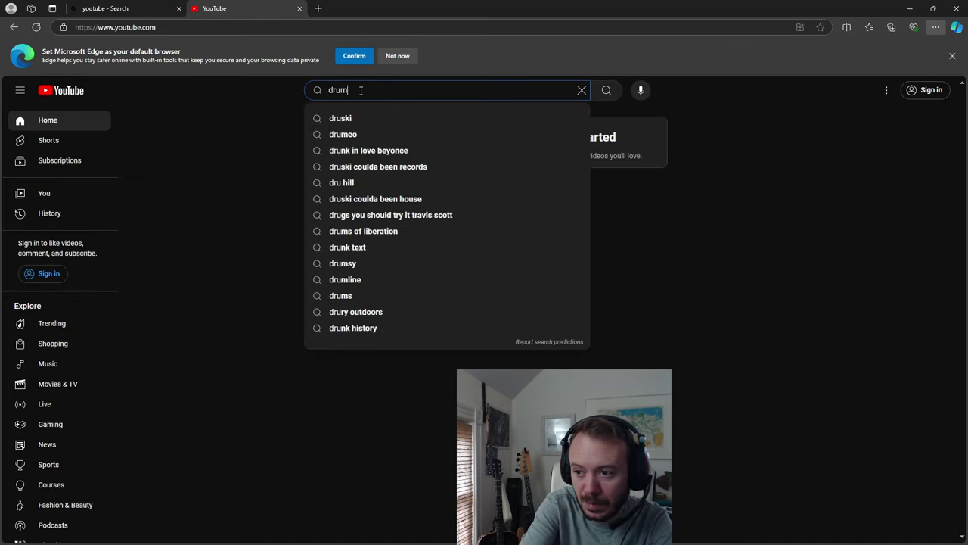
{"action": "type", "text": "practice"}
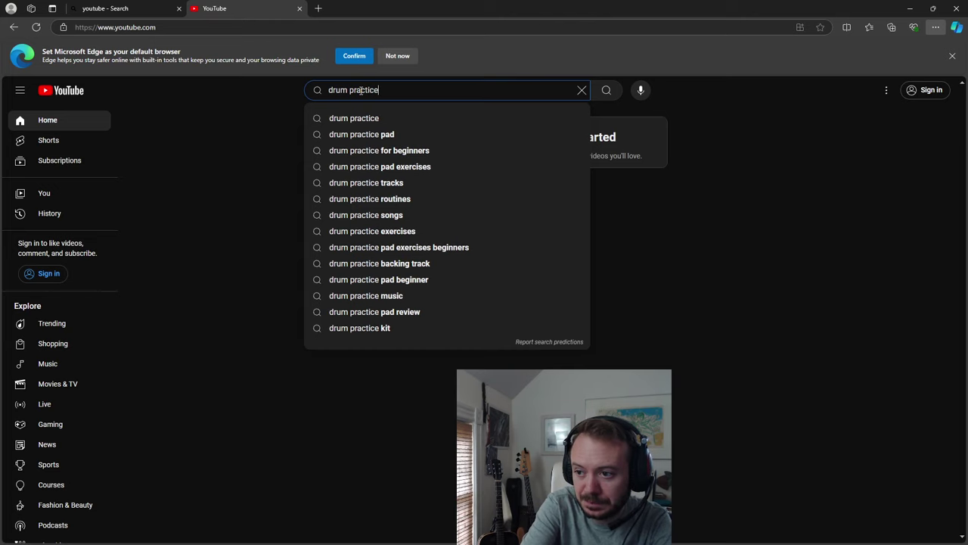
{"action": "key", "text": "Return"}
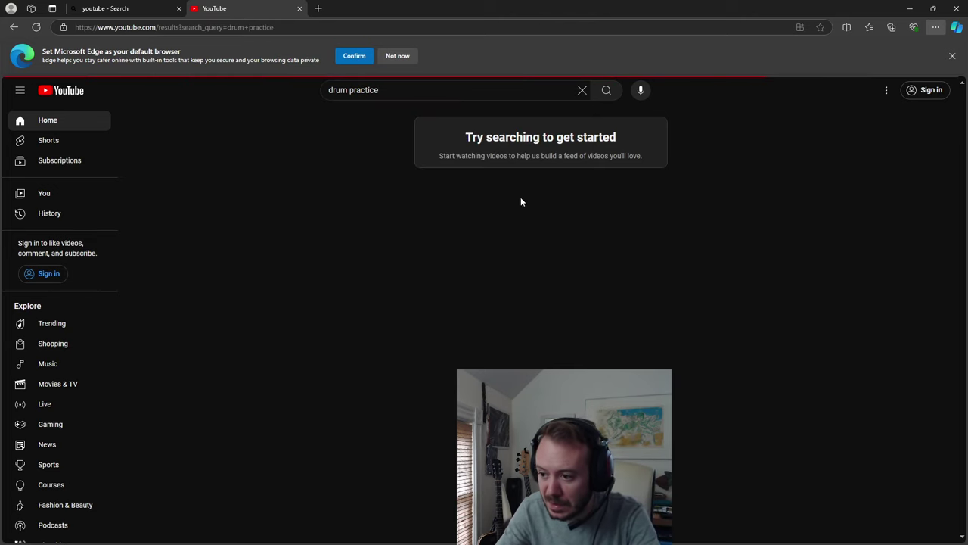
{"action": "scroll", "coordinate": [518, 212], "scroll_direction": "down", "scroll_amount": 3}
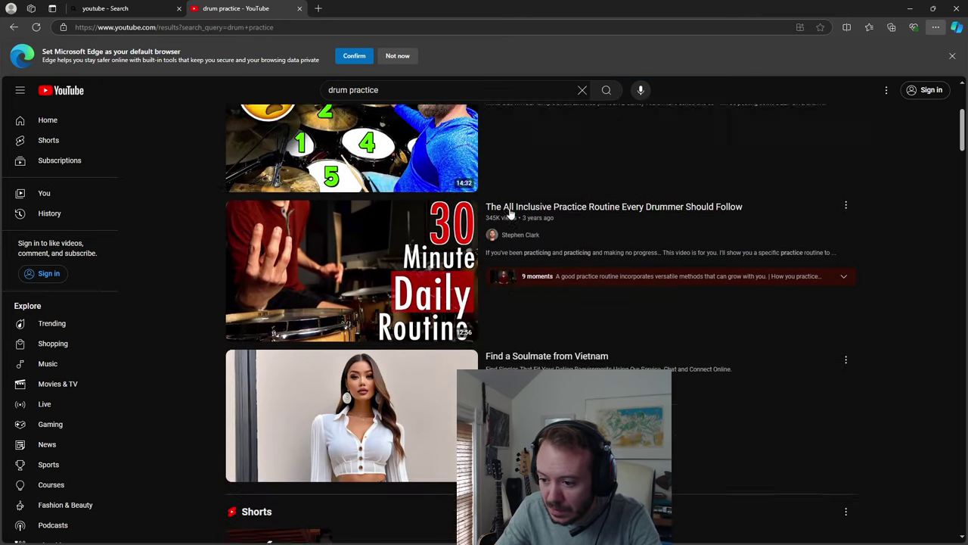
{"action": "scroll", "coordinate": [503, 199], "scroll_direction": "down", "scroll_amount": 2}
{"action": "scroll", "coordinate": [503, 199], "scroll_direction": "down", "scroll_amount": 3}
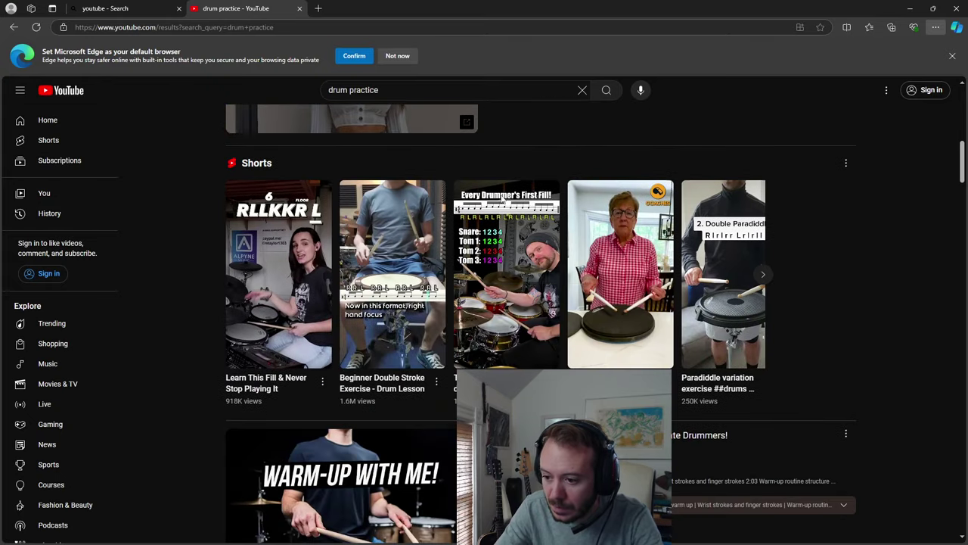
{"action": "scroll", "coordinate": [503, 198], "scroll_direction": "down", "scroll_amount": 1}
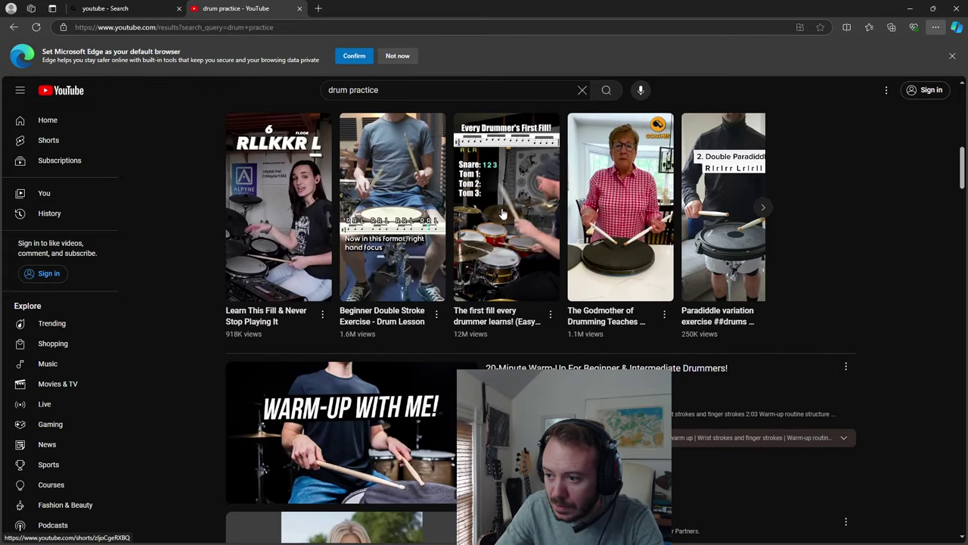
Preview the 'first fill every drummer learns' Short, then return to the top of the results.
{"action": "left_click", "coordinate": [502, 214]}
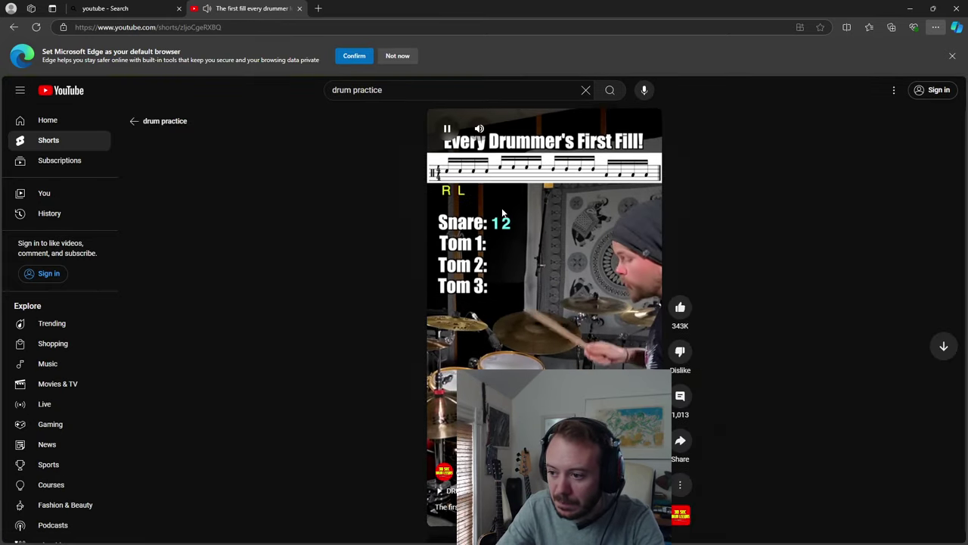
{"action": "left_click", "coordinate": [136, 121]}
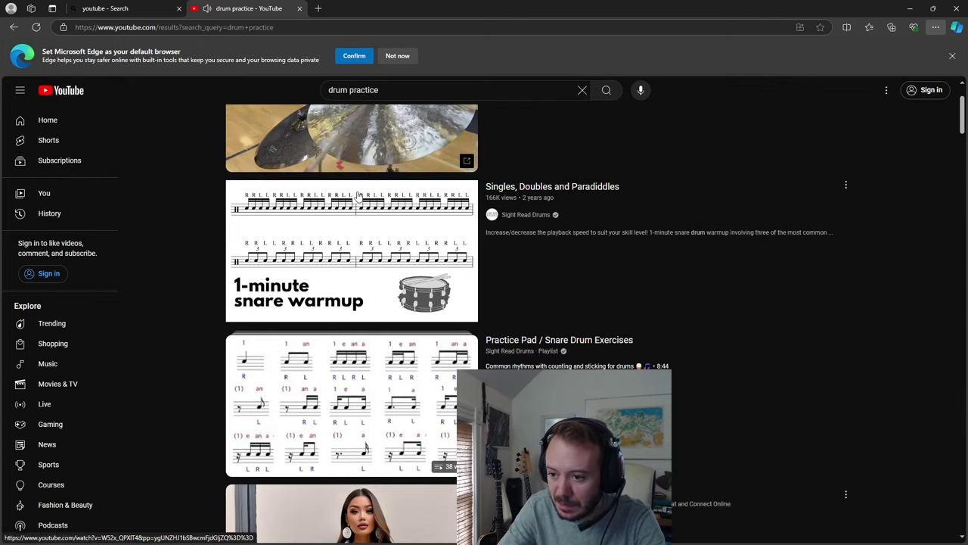
{"action": "scroll", "coordinate": [393, 224], "scroll_direction": "down", "scroll_amount": 3}
{"action": "scroll", "coordinate": [404, 205], "scroll_direction": "up", "scroll_amount": 2}
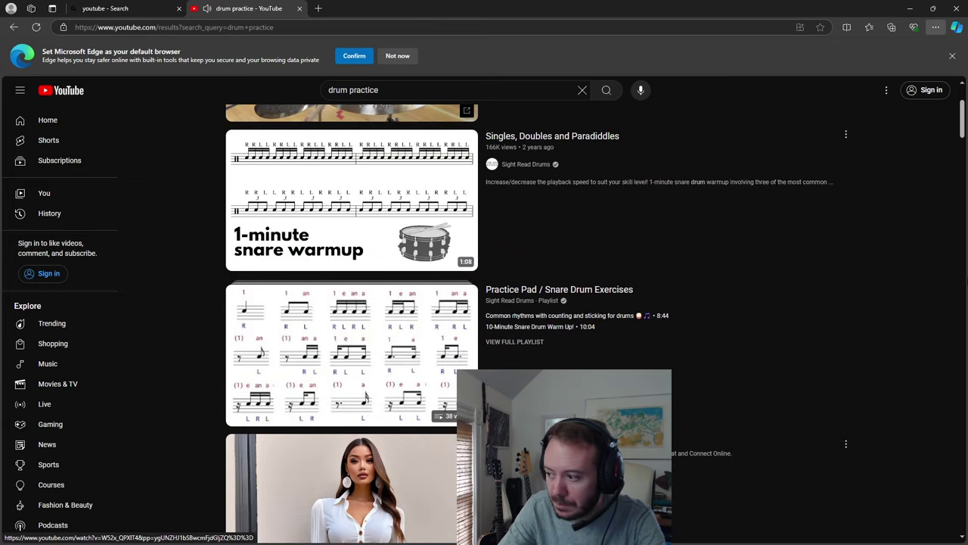
{"action": "scroll", "coordinate": [530, 325], "scroll_direction": "up", "scroll_amount": 2}
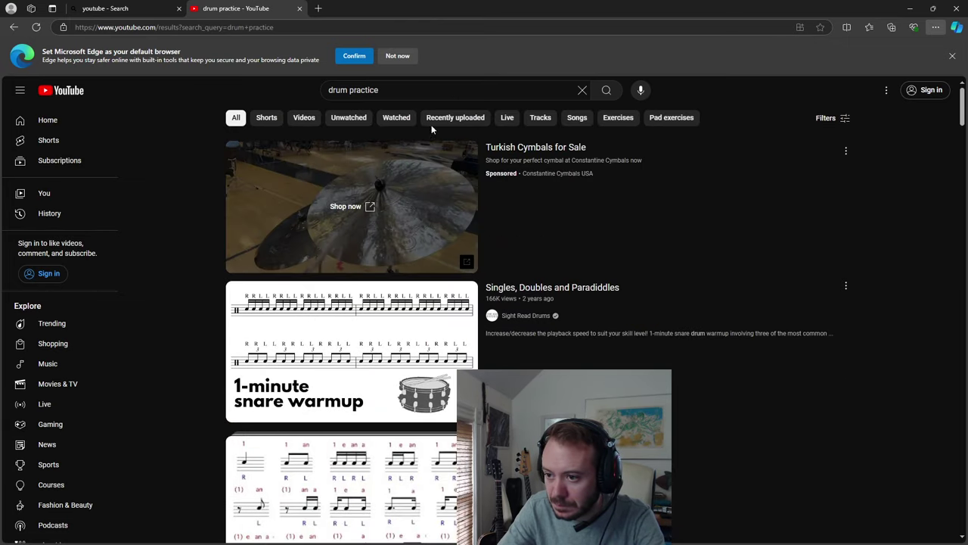
Change the search to 'drum beat' and open the Groove Rock Drum Beat 95 BPM video.
{"action": "double_click", "coordinate": [472, 94]}
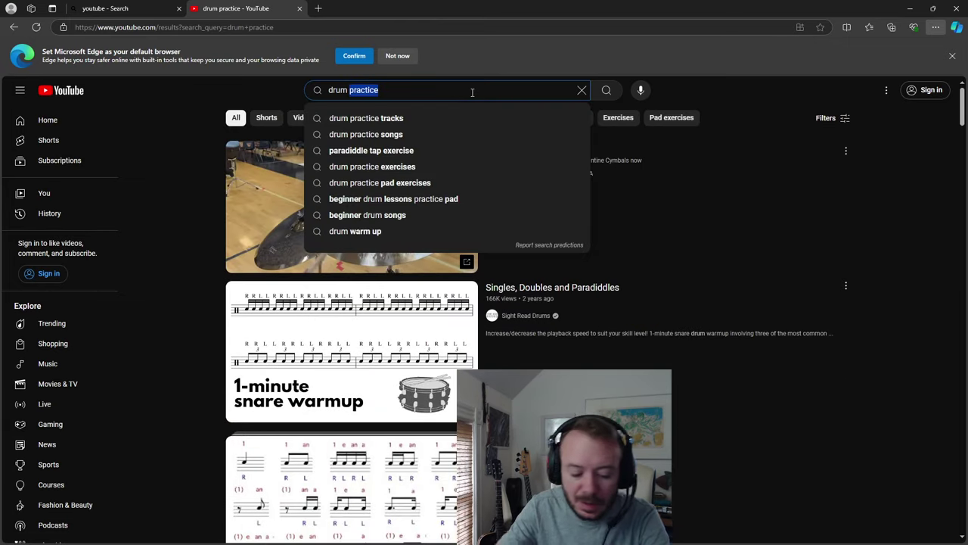
{"action": "type", "text": "beat"}
{"action": "key", "text": "Return"}
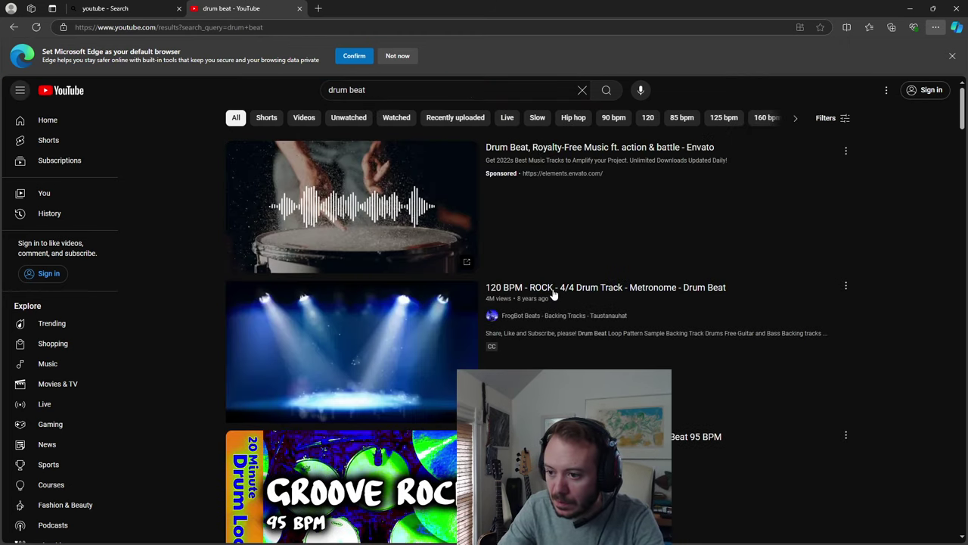
{"action": "scroll", "coordinate": [553, 294], "scroll_direction": "down", "scroll_amount": 1}
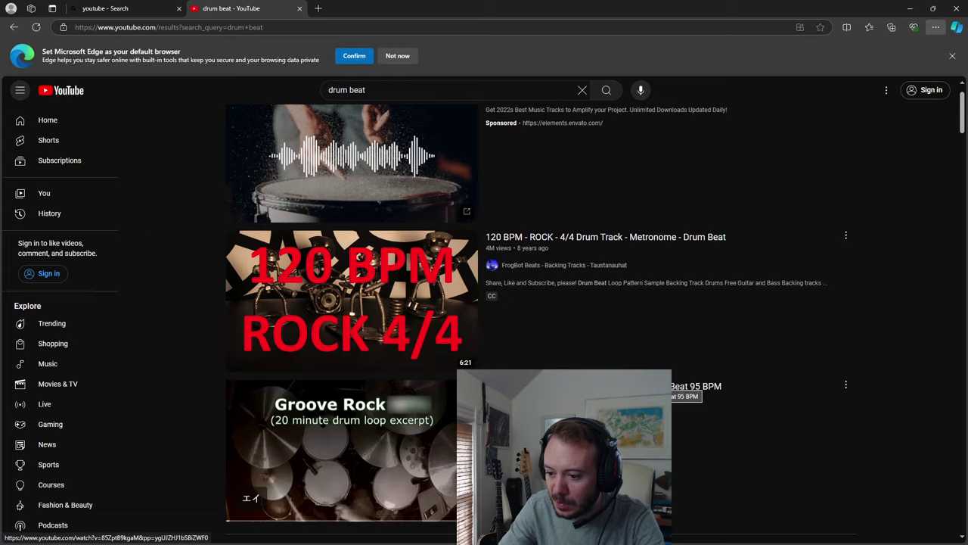
{"action": "left_click", "coordinate": [620, 385]}
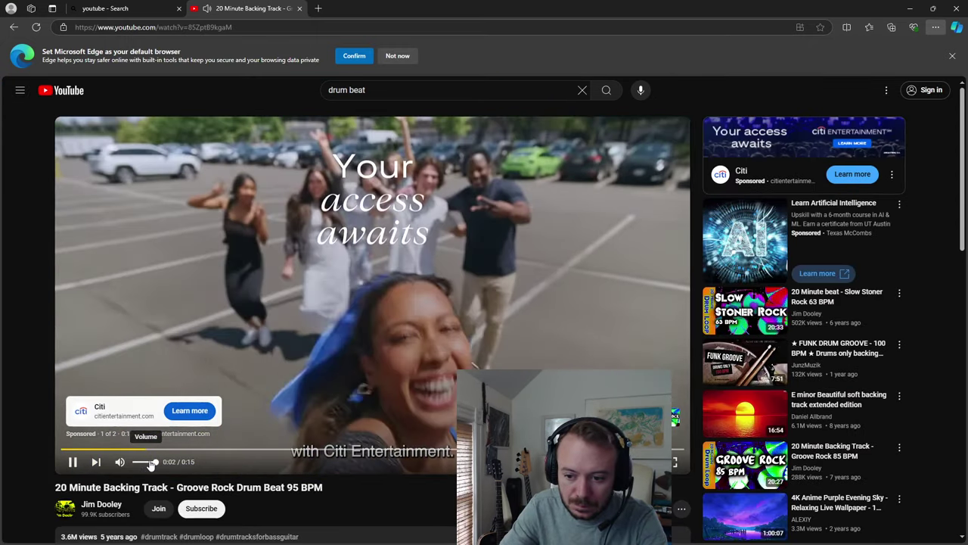
Lower the volume, skip the ad, dismiss the promo, pause at 0:08 and return to REAPER.
{"action": "mouse_move", "coordinate": [143, 460]}
{"action": "left_mouse_down"}
{"action": "mouse_move", "coordinate": [130, 462]}
{"action": "mouse_move", "coordinate": [140, 465]}
{"action": "left_mouse_up"}
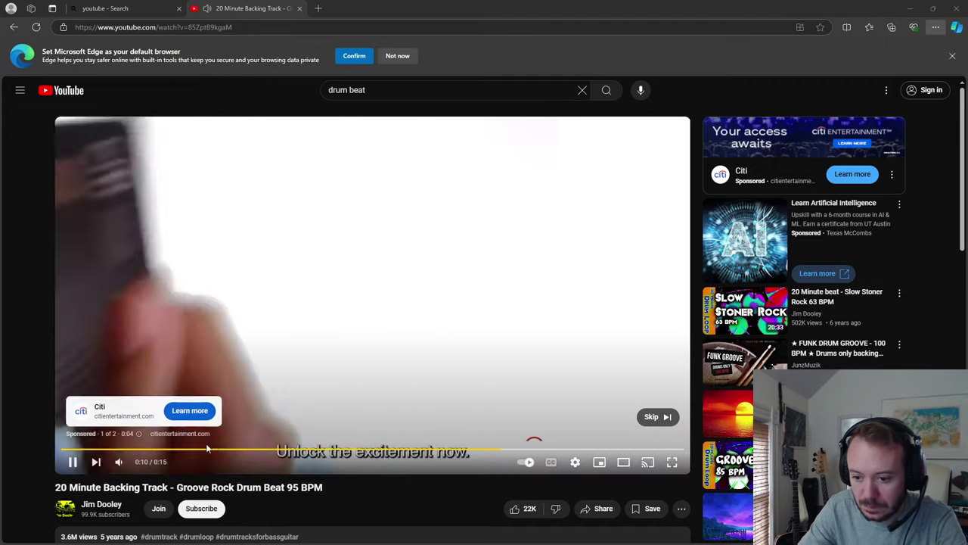
{"action": "left_click", "coordinate": [664, 415]}
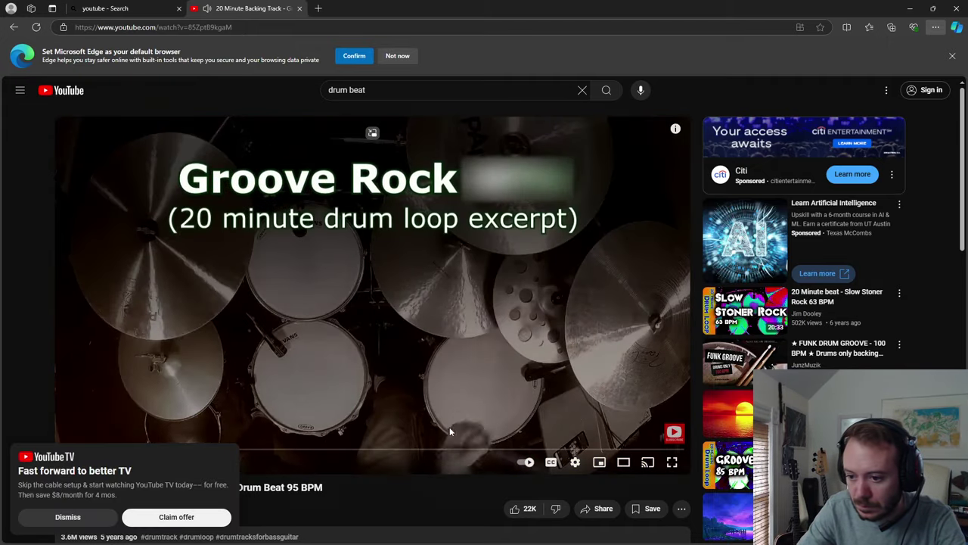
{"action": "left_click", "coordinate": [61, 517]}
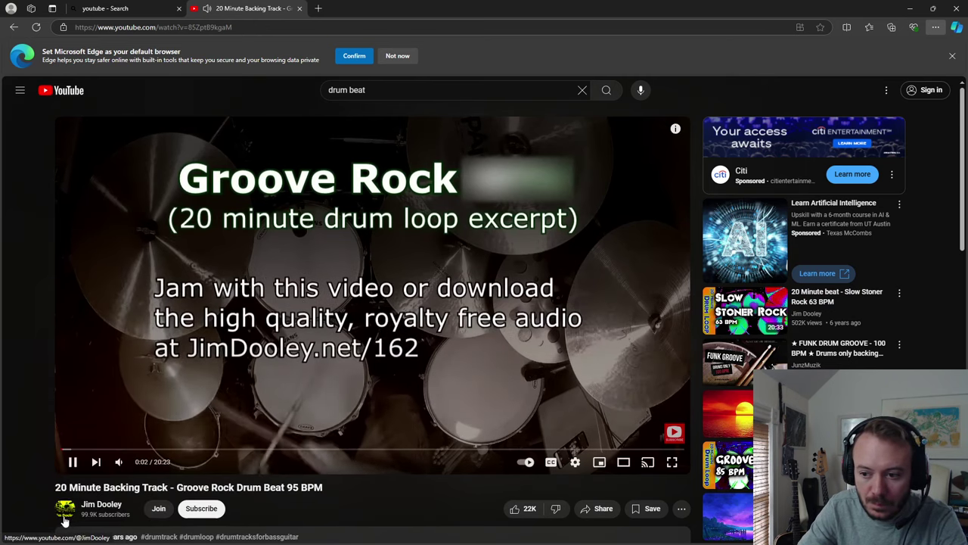
{"action": "left_click", "coordinate": [74, 463]}
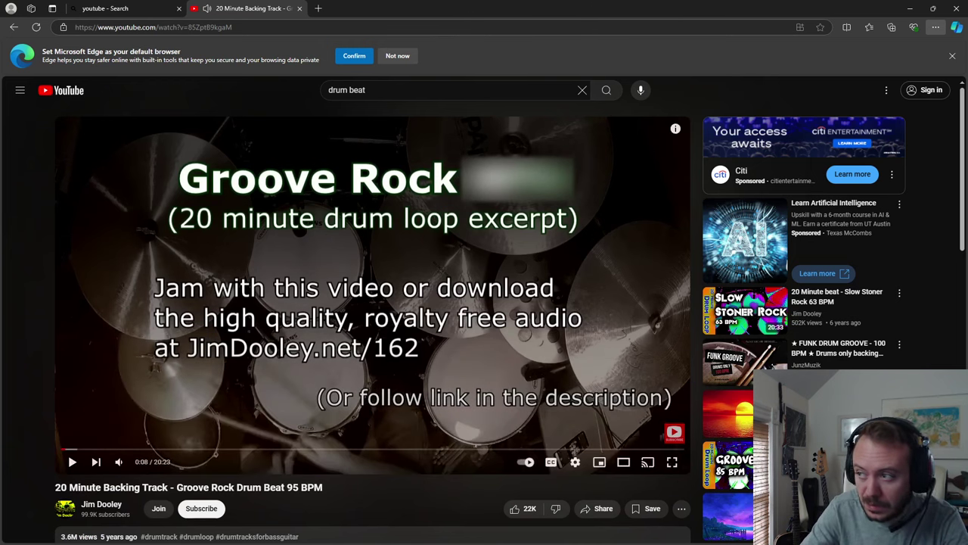
{"action": "key", "text": "alt+Tab"}
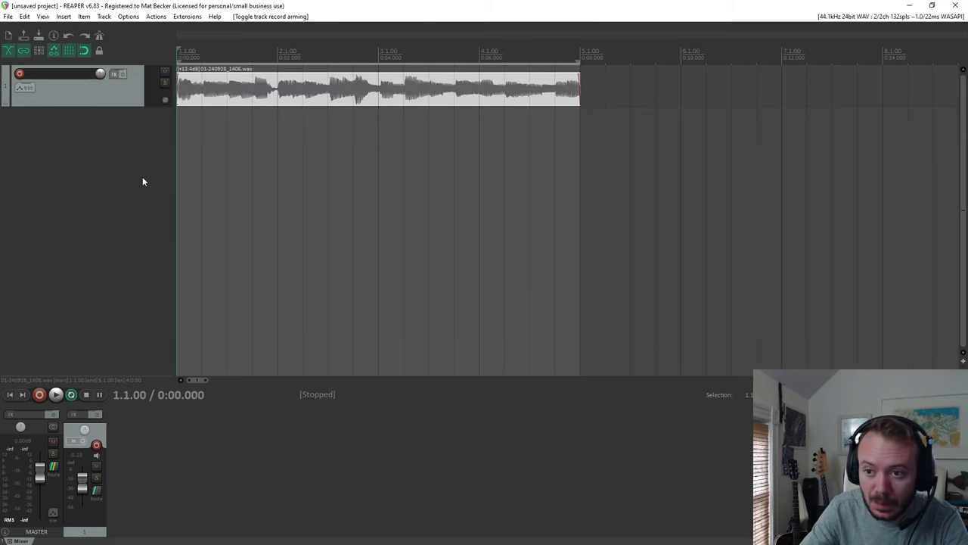
Add track 2, record-arm it, and set its input to mono Input 1.
{"action": "double_click", "coordinate": [139, 167]}
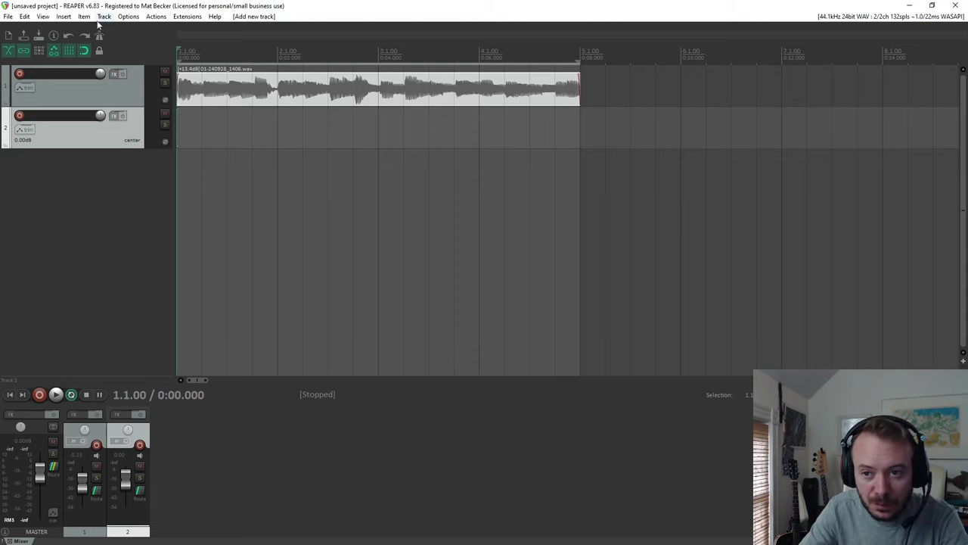
{"action": "left_click", "coordinate": [20, 115]}
{"action": "left_click", "coordinate": [103, 129]}
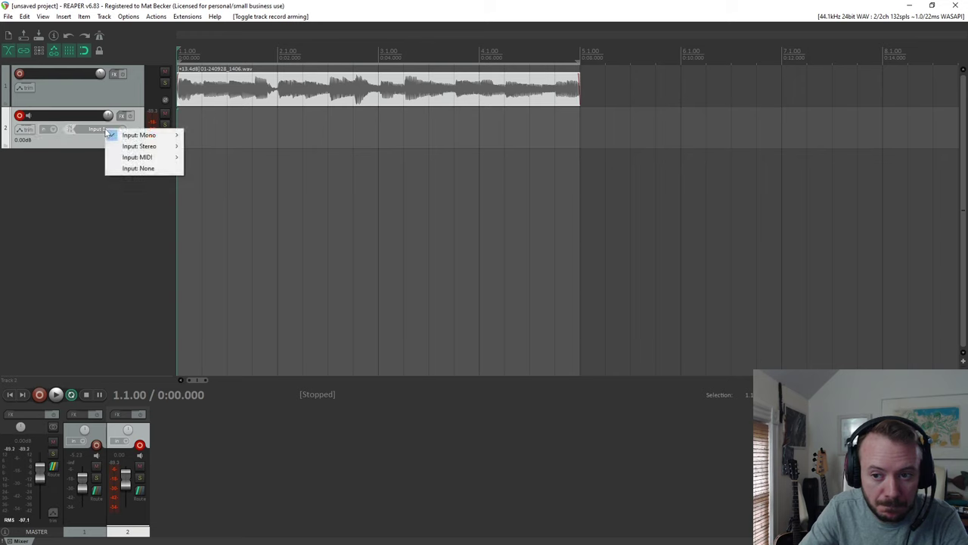
{"action": "mouse_move", "coordinate": [130, 148]}
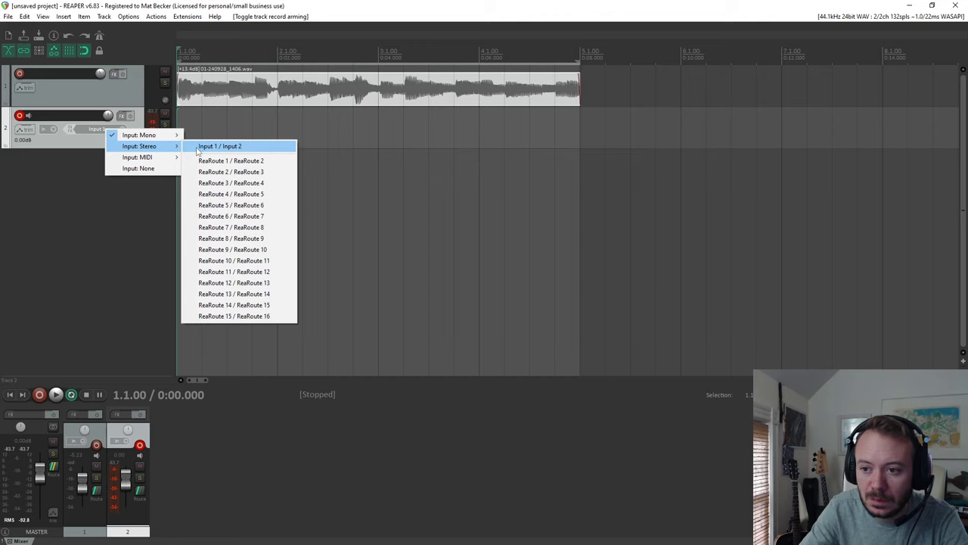
{"action": "left_click", "coordinate": [197, 147]}
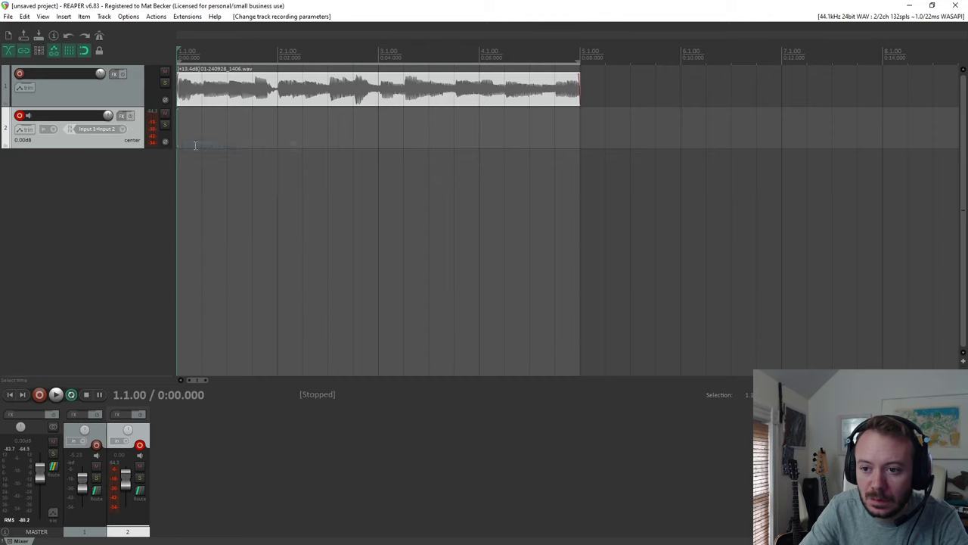
{"action": "left_click", "coordinate": [104, 133]}
{"action": "mouse_move", "coordinate": [130, 135]}
{"action": "left_click", "coordinate": [193, 134]}
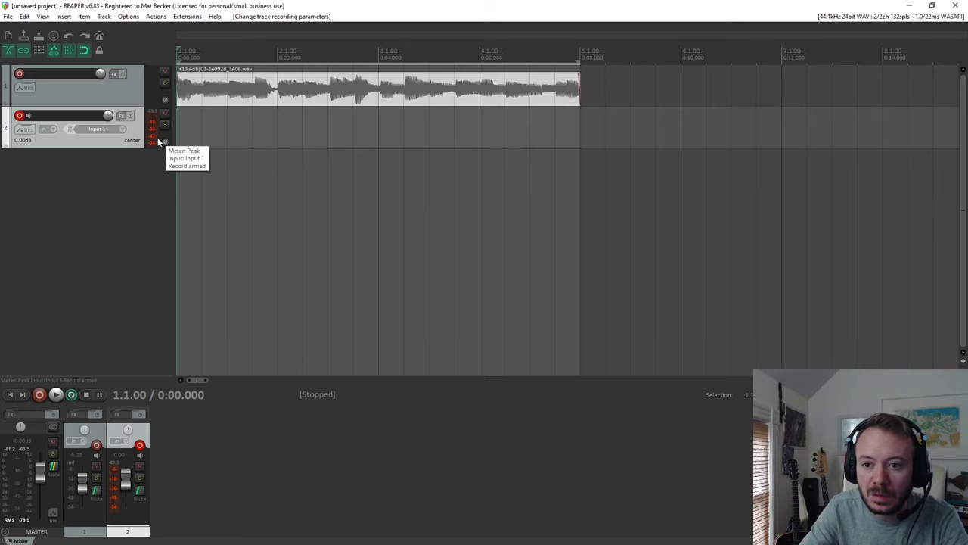
{"action": "left_click", "coordinate": [155, 16]}
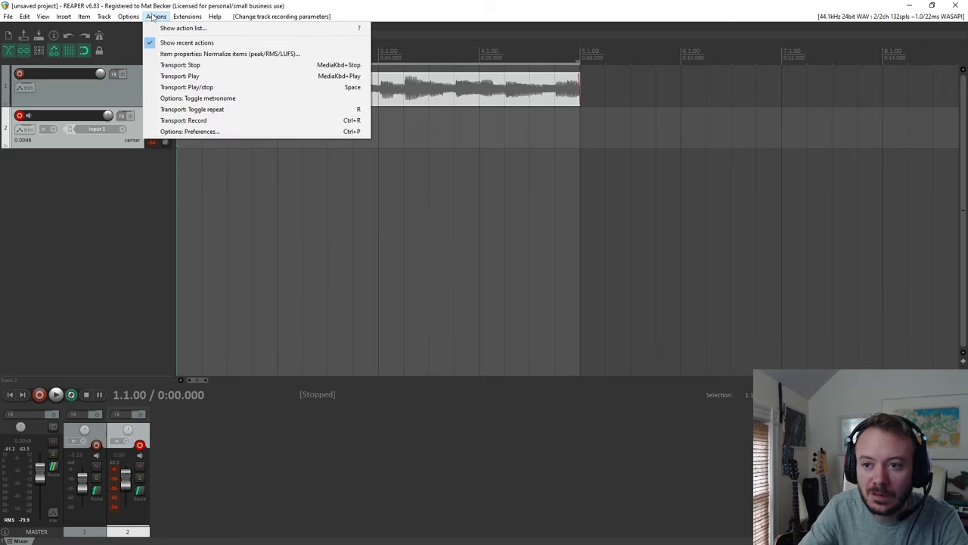
In Preferences, switch the WASAPI device mode to Shared loopback (CAUTION) and confirm.
{"action": "mouse_move", "coordinate": [128, 15]}
{"action": "left_click", "coordinate": [190, 429]}
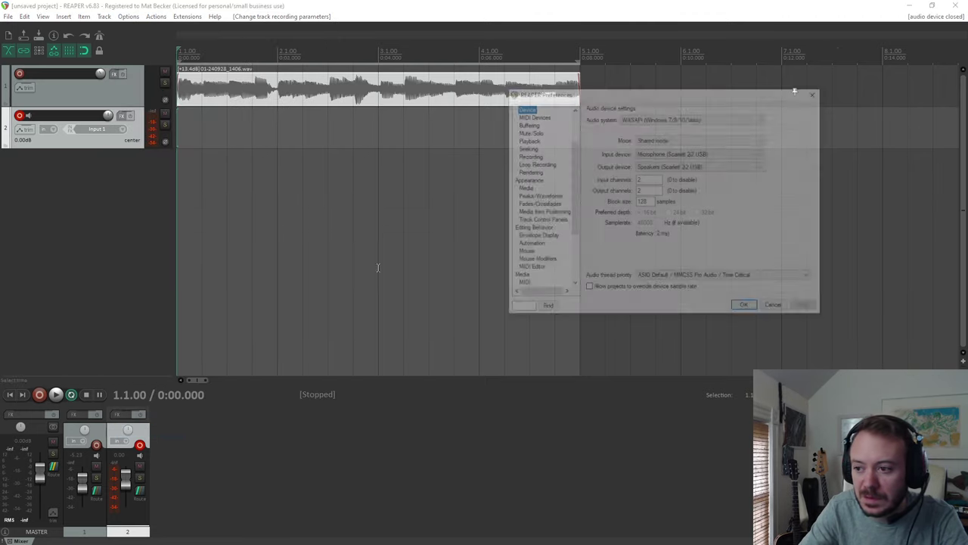
{"action": "left_click", "coordinate": [680, 140]}
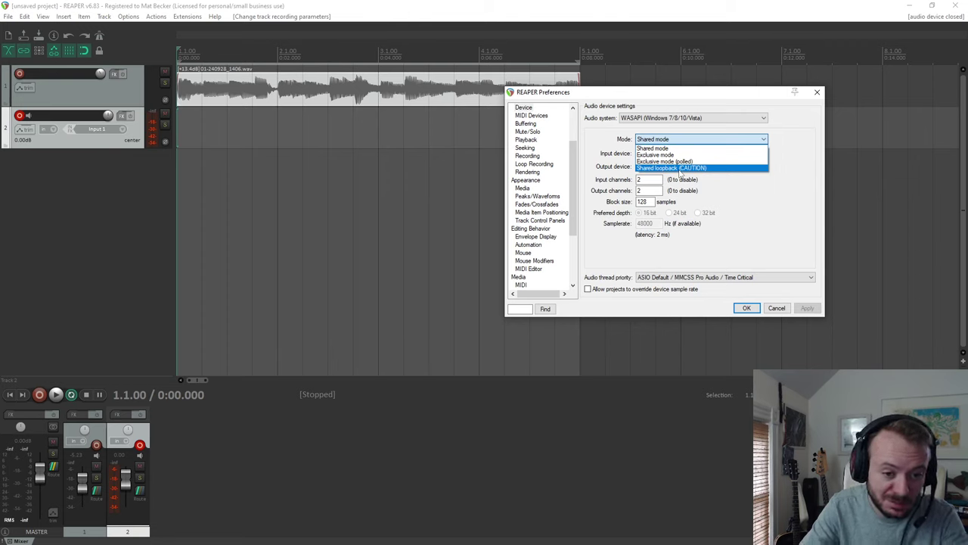
{"action": "left_click", "coordinate": [680, 168]}
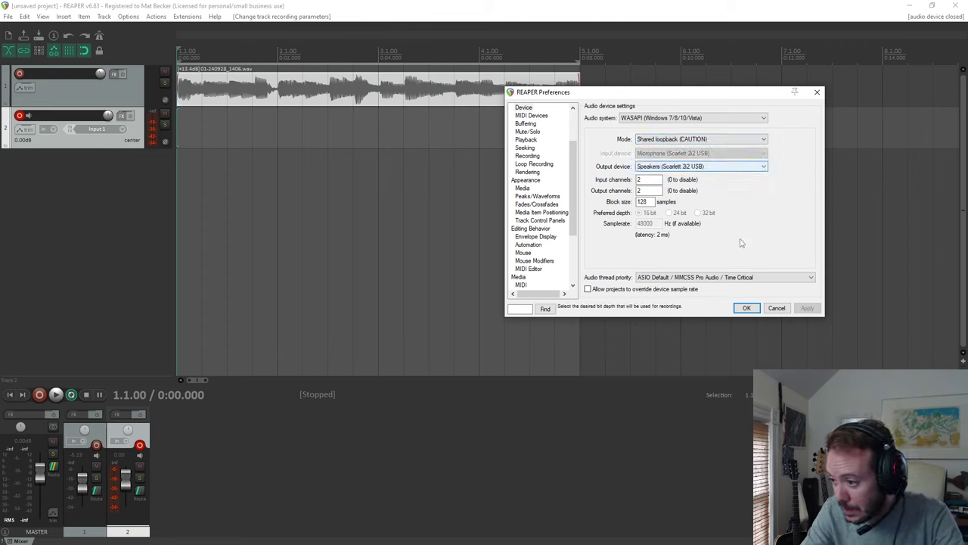
{"action": "left_click", "coordinate": [744, 307]}
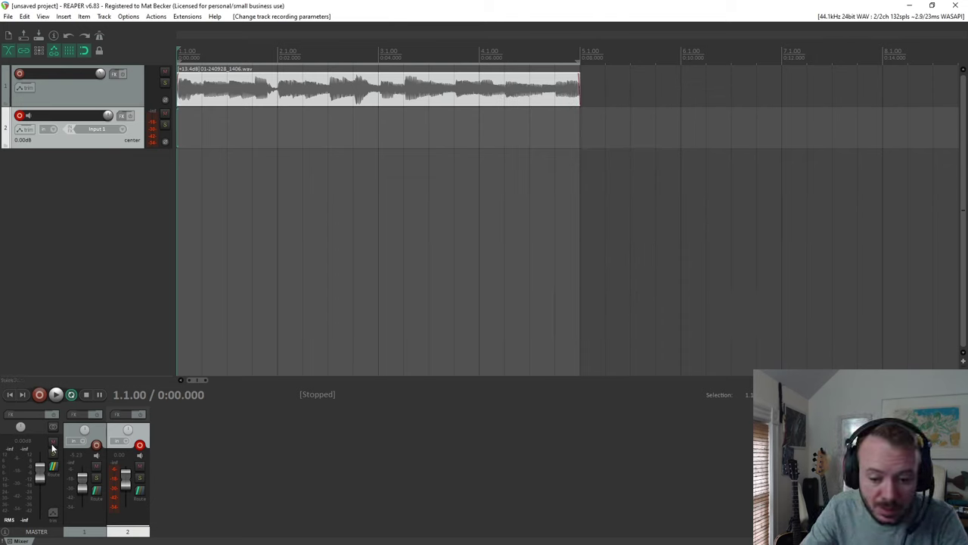
Mute track 2 and bring the YouTube drum-beat video into view.
{"action": "left_click", "coordinate": [139, 465]}
{"action": "double_click", "coordinate": [403, 11]}
{"action": "double_click", "coordinate": [403, 9]}
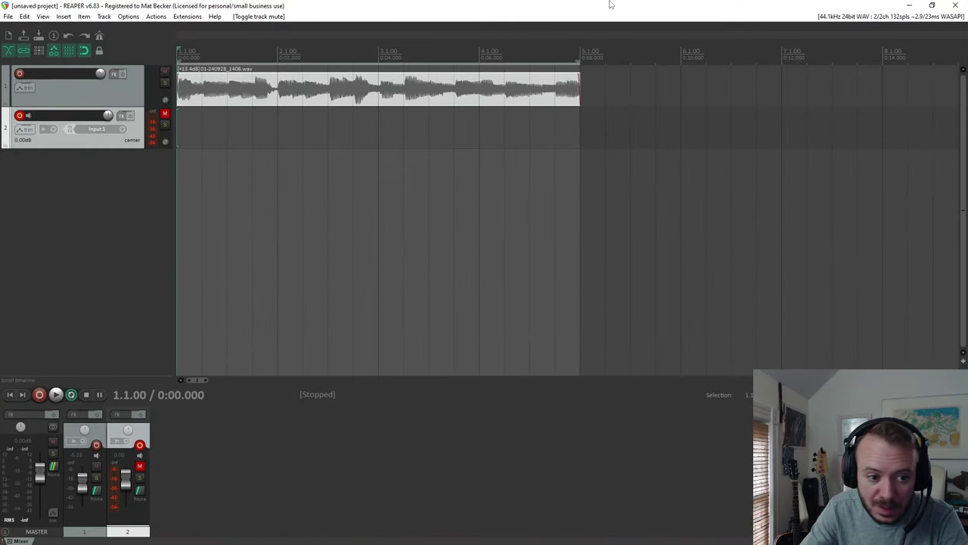
{"action": "left_click", "coordinate": [931, 5]}
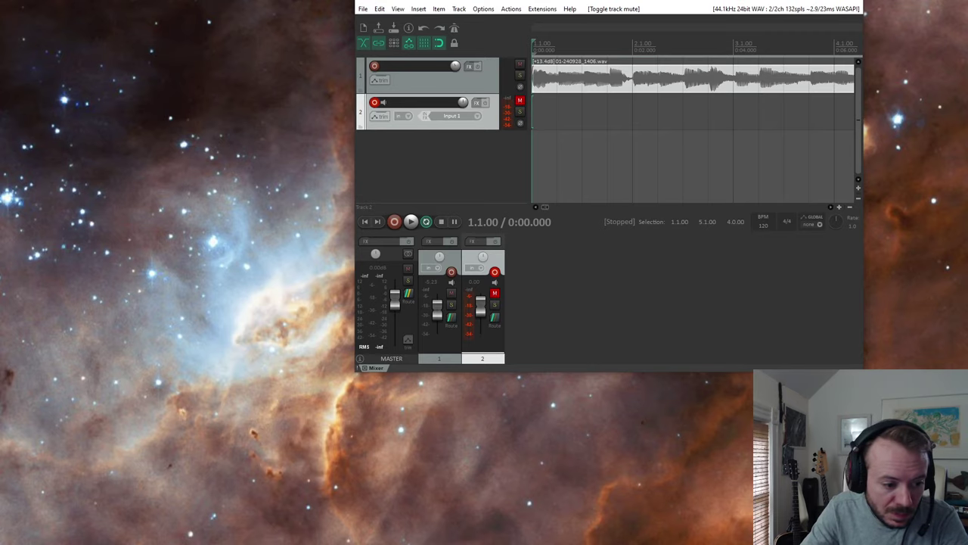
{"action": "key", "text": "alt+Tab"}
{"action": "key", "text": "alt+Tab"}
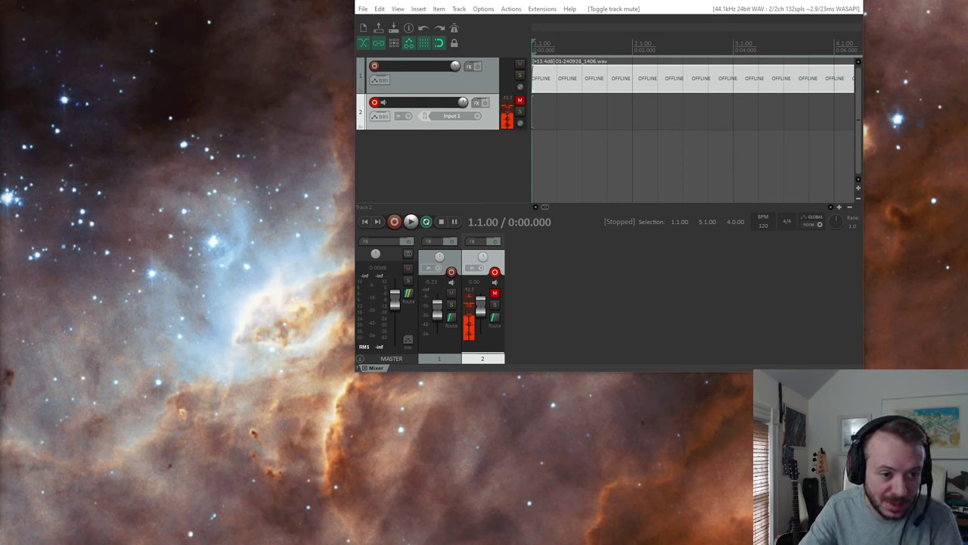
Set track 2's recording input to stereo Input 1 / Input 2.
{"action": "left_click", "coordinate": [456, 121]}
{"action": "mouse_move", "coordinate": [495, 137]}
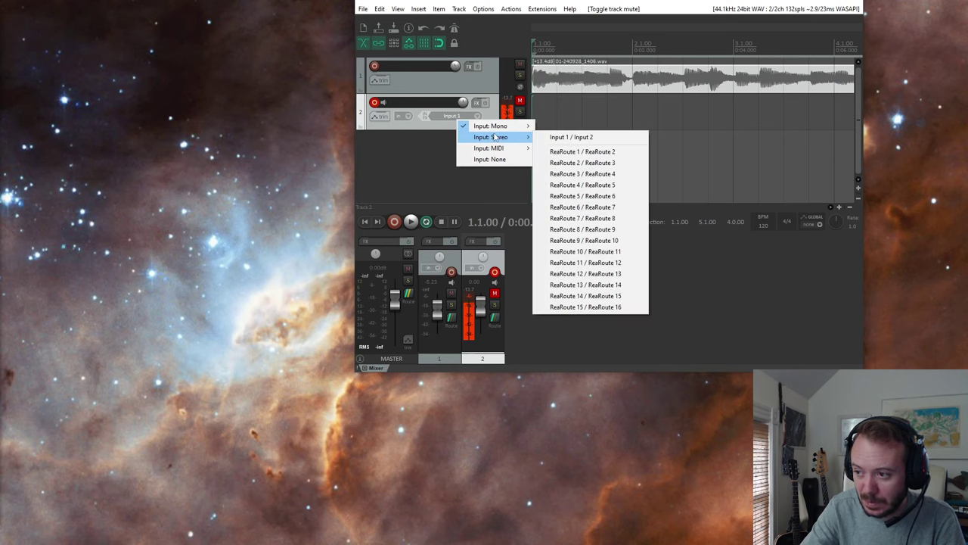
{"action": "left_click", "coordinate": [571, 137]}
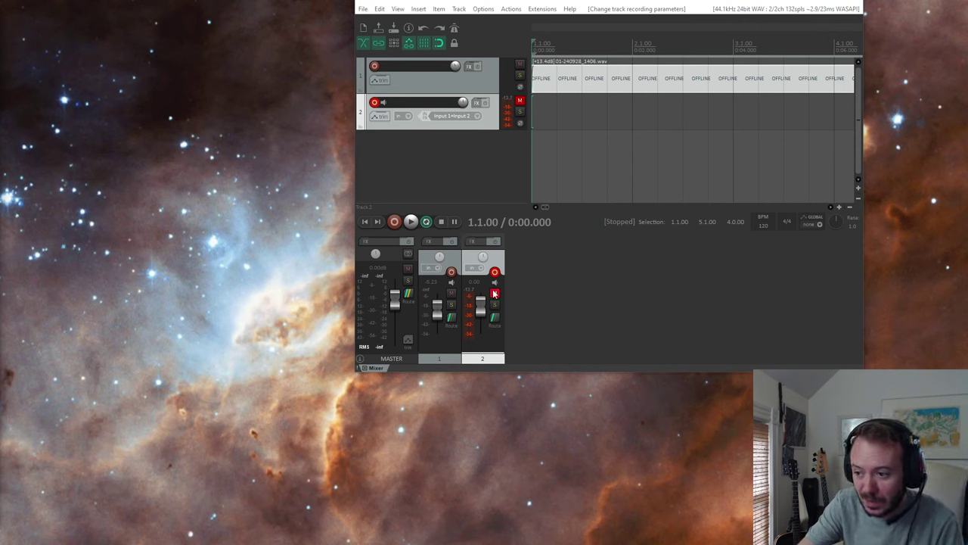
Set the edit position to 0:09.500 and turn off looping.
{"action": "key", "text": "alt+Tab"}
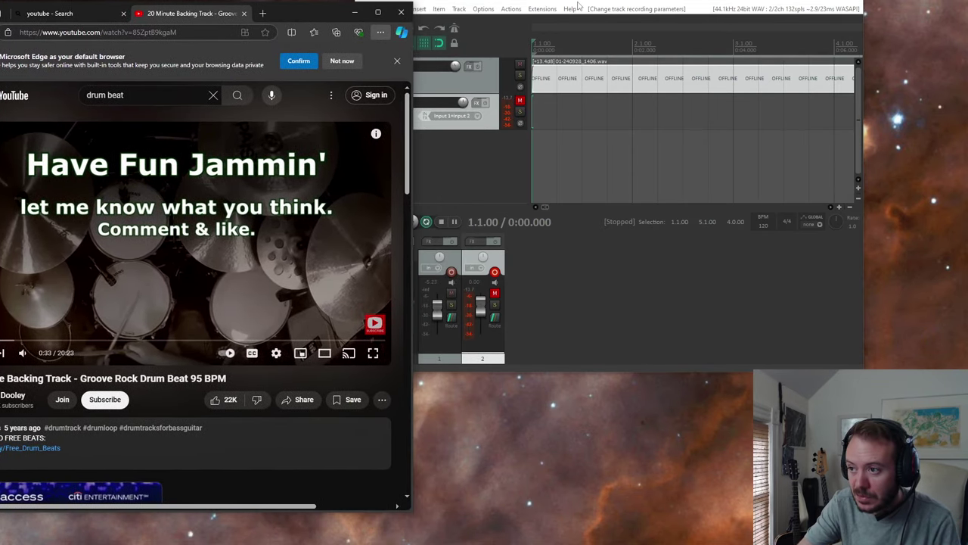
{"action": "left_click_drag", "start_coordinate": [578, 6], "coordinate": [669, 50]}
{"action": "scroll", "coordinate": [787, 174], "scroll_direction": "down", "scroll_amount": 3}
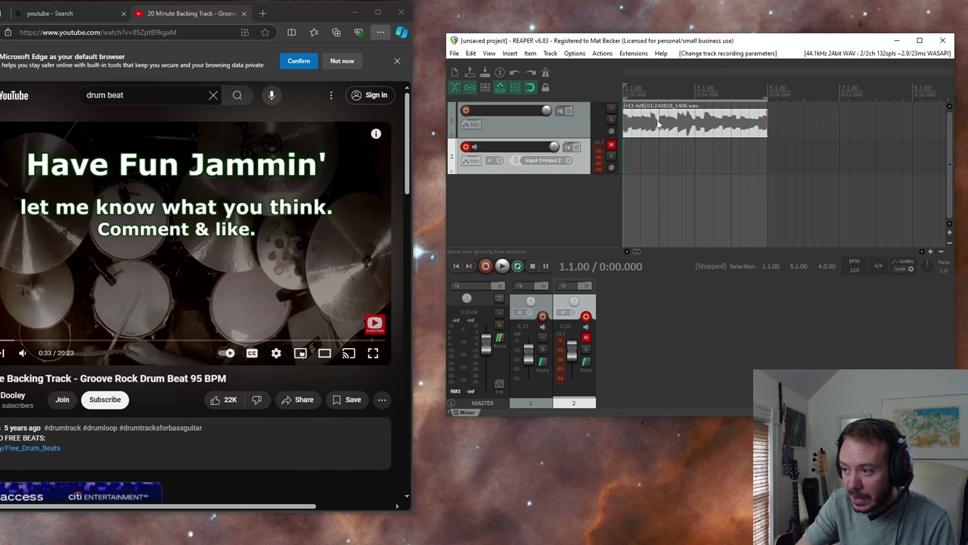
{"action": "left_click", "coordinate": [794, 197]}
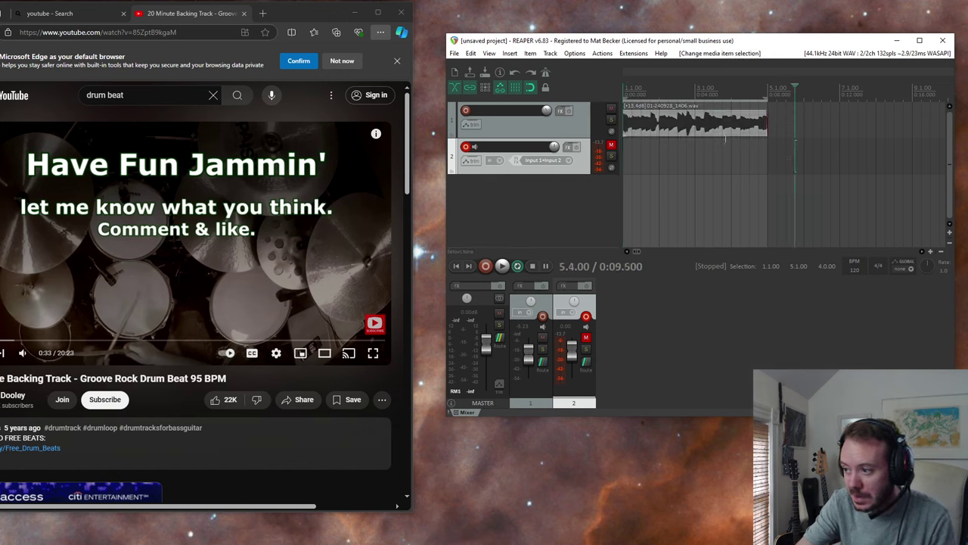
{"action": "left_click", "coordinate": [516, 268]}
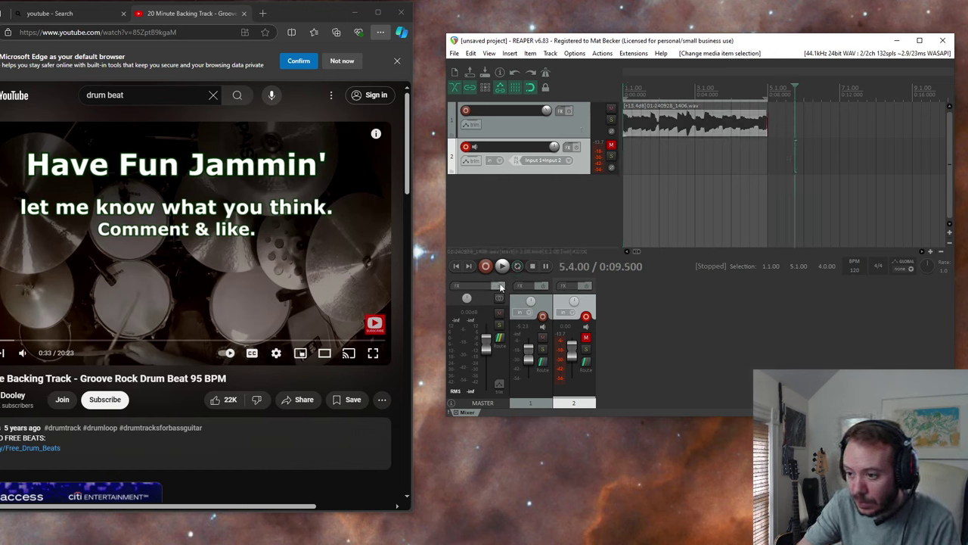
Record the YouTube drum beat onto track 2, then close the browser and stop recording.
{"action": "left_click", "coordinate": [485, 267]}
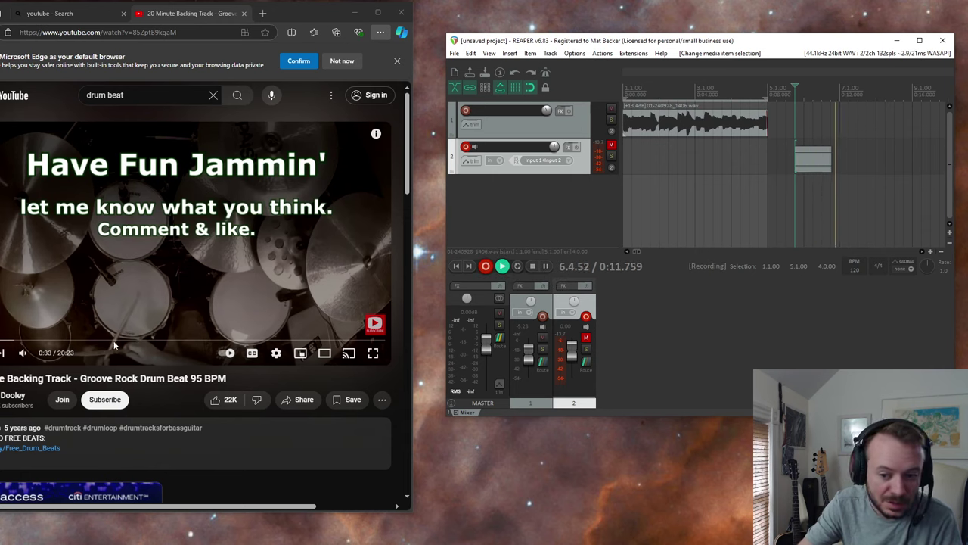
{"action": "key", "text": "alt+Tab"}
{"action": "key", "text": "space"}
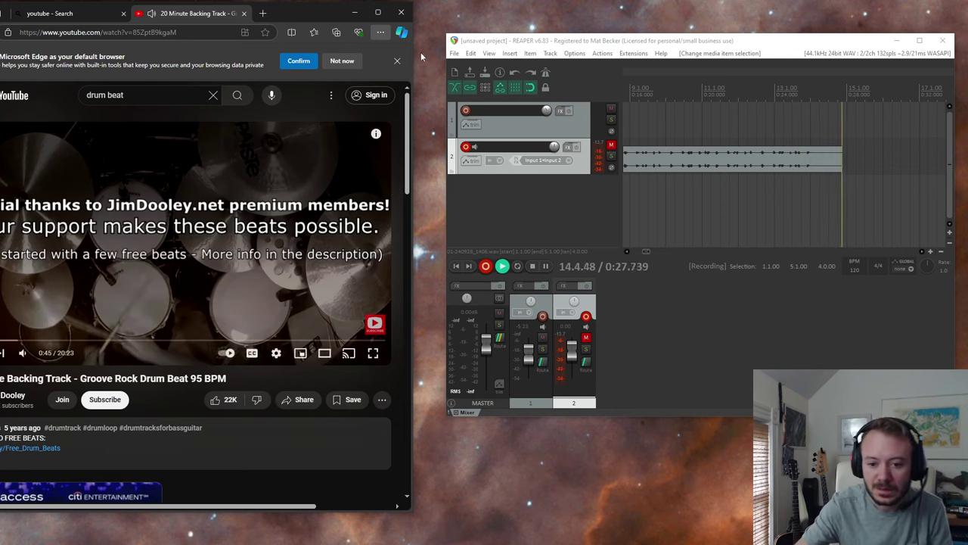
{"action": "left_click_drag", "start_coordinate": [325, 12], "coordinate": [378, 19]}
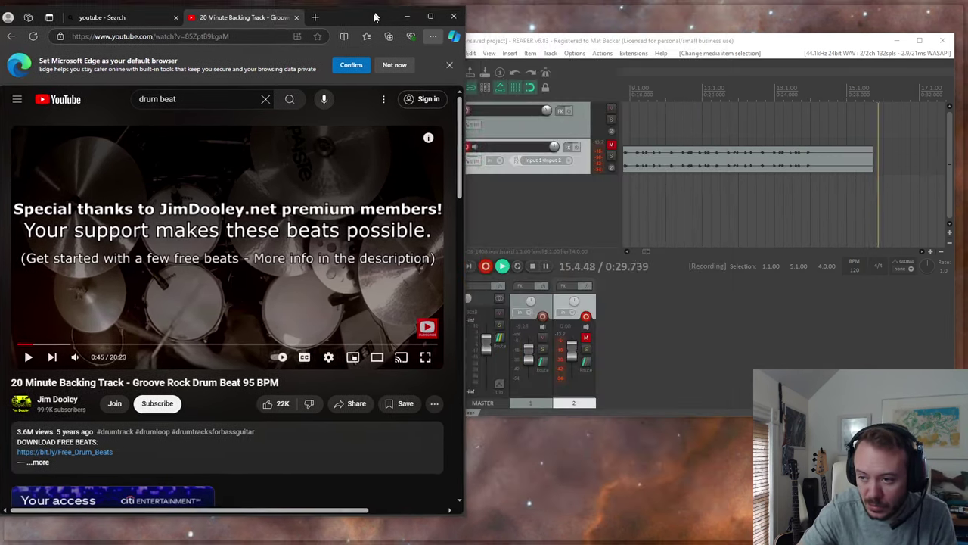
{"action": "left_click", "coordinate": [452, 19]}
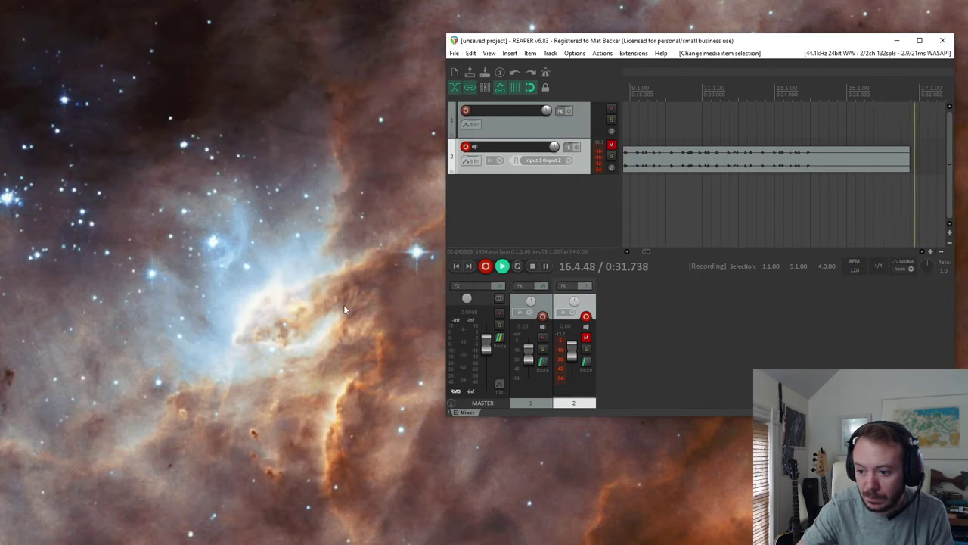
{"action": "left_click", "coordinate": [532, 266]}
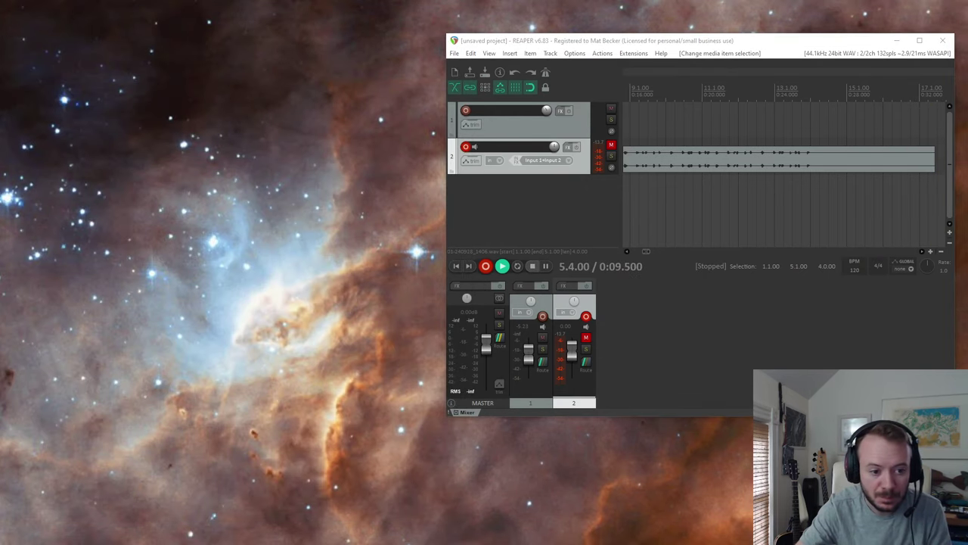
{"action": "scroll", "coordinate": [777, 161], "scroll_direction": "down", "scroll_amount": 2}
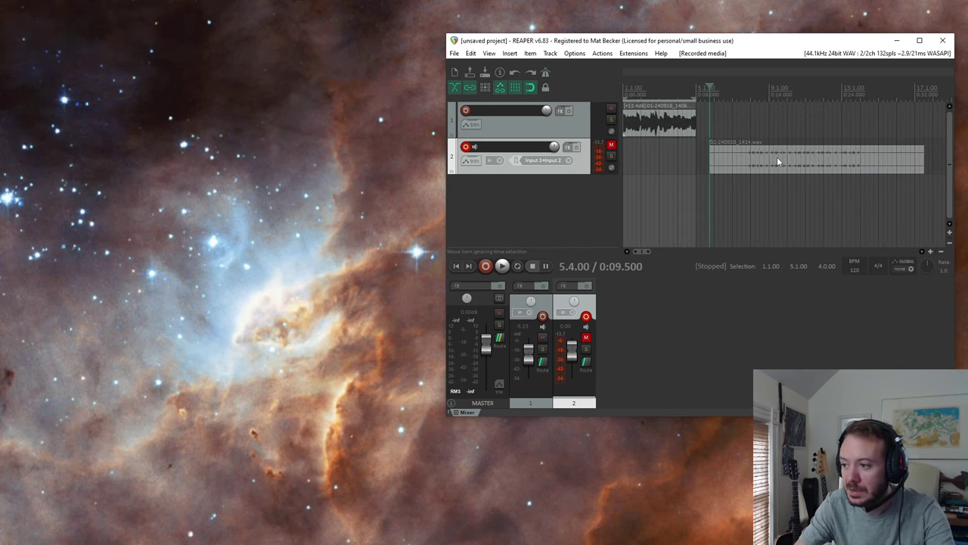
{"action": "double_click", "coordinate": [771, 41]}
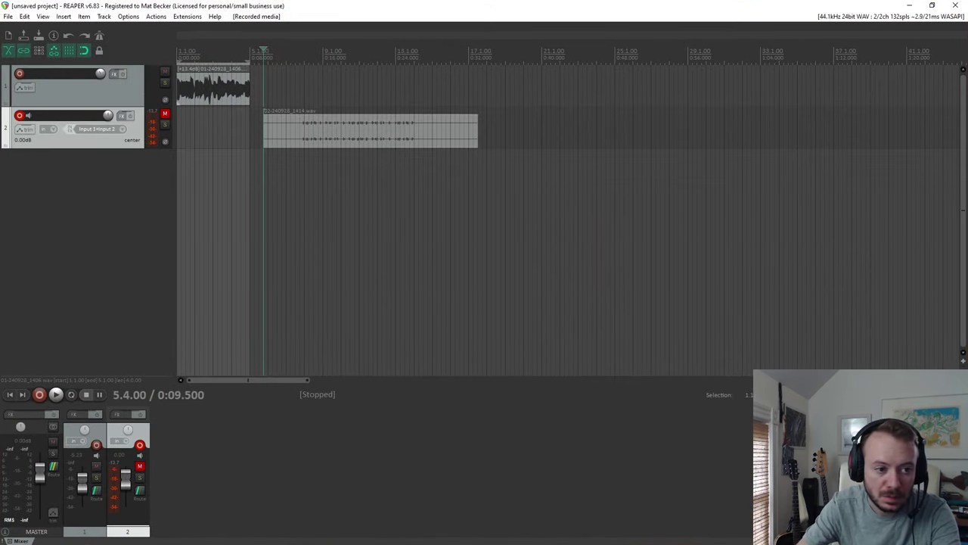
Set the audio device mode back to Shared mode, then unmute track 2 with F5.
{"action": "scroll", "coordinate": [407, 134], "scroll_direction": "up", "scroll_amount": 4}
{"action": "scroll", "coordinate": [407, 136], "scroll_direction": "down", "scroll_amount": 1}
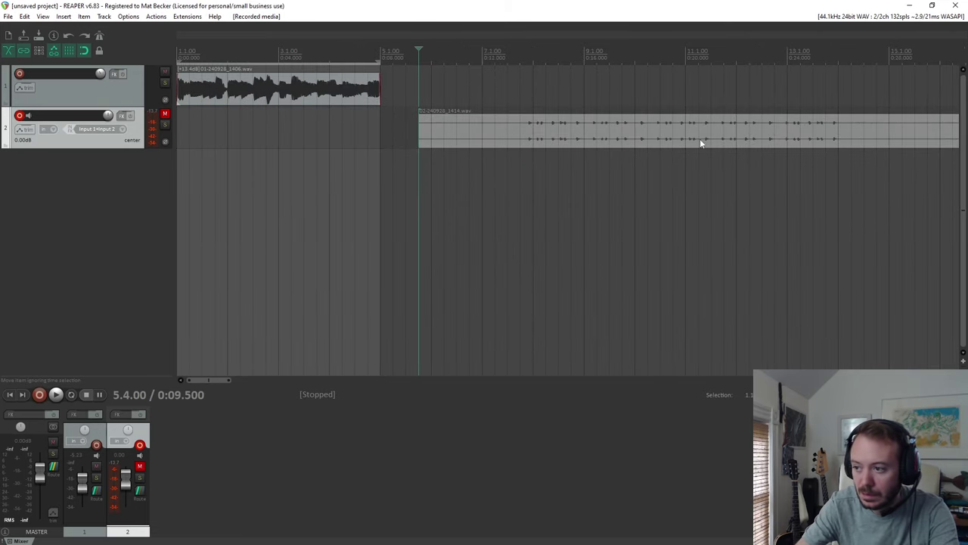
{"action": "left_click_drag", "start_coordinate": [209, 380], "coordinate": [222, 380]}
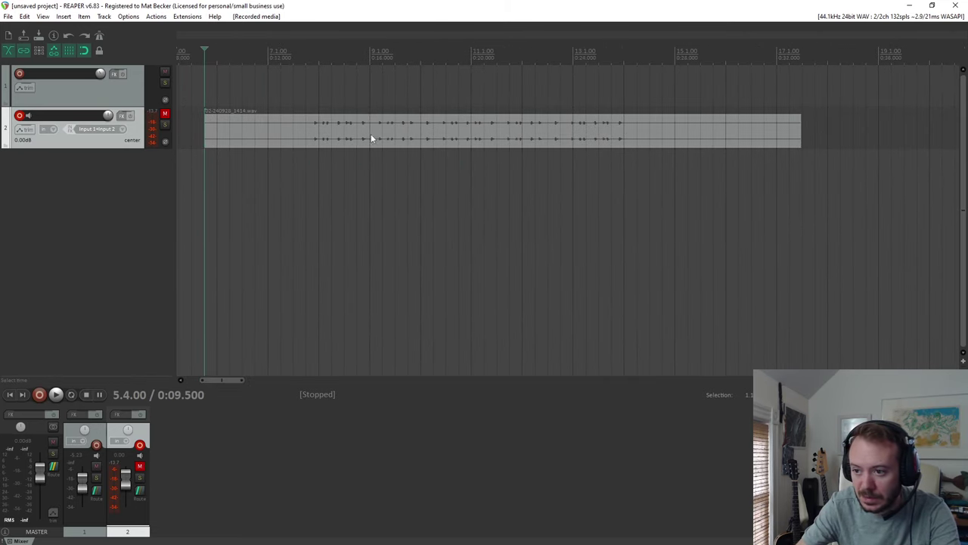
{"action": "left_click", "coordinate": [128, 16]}
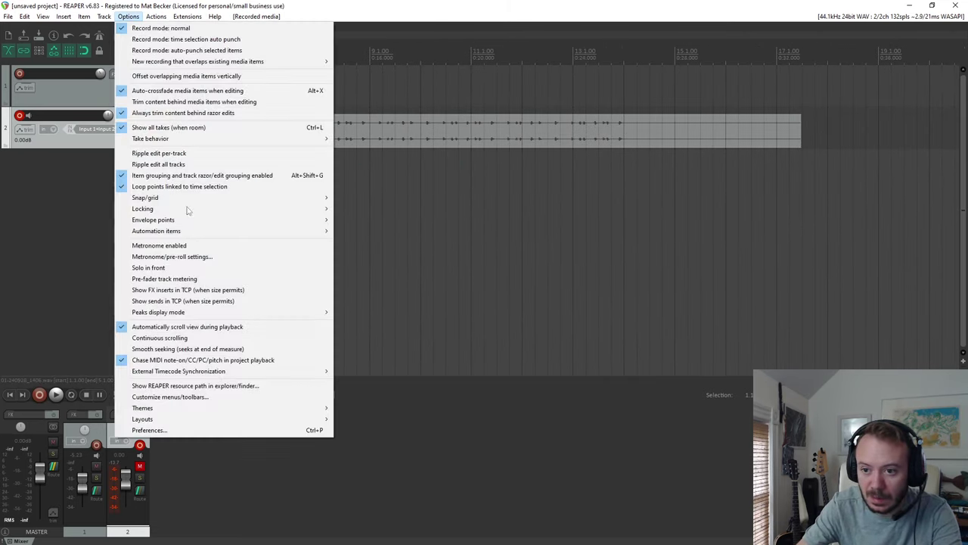
{"action": "left_click", "coordinate": [147, 429]}
{"action": "left_click", "coordinate": [687, 138]}
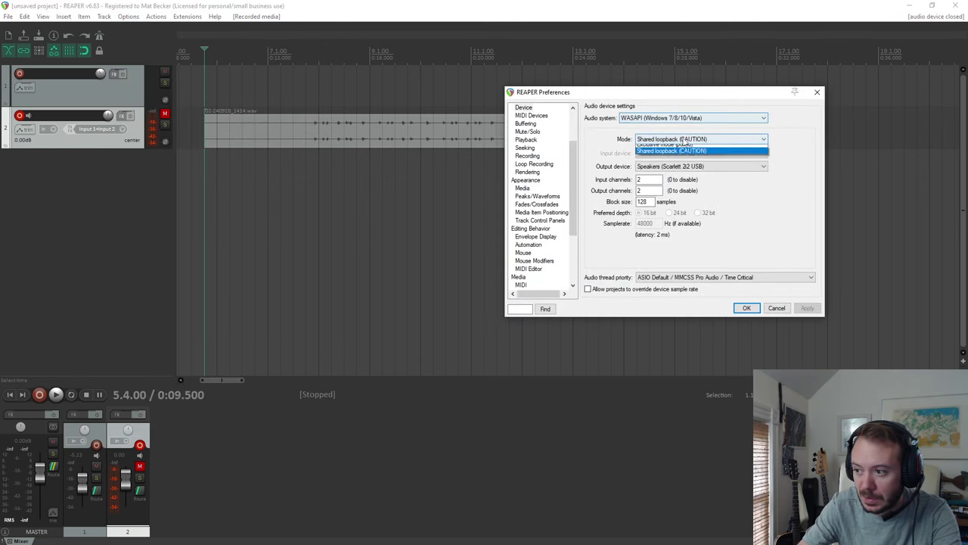
{"action": "left_click", "coordinate": [682, 149]}
{"action": "left_click", "coordinate": [746, 308]}
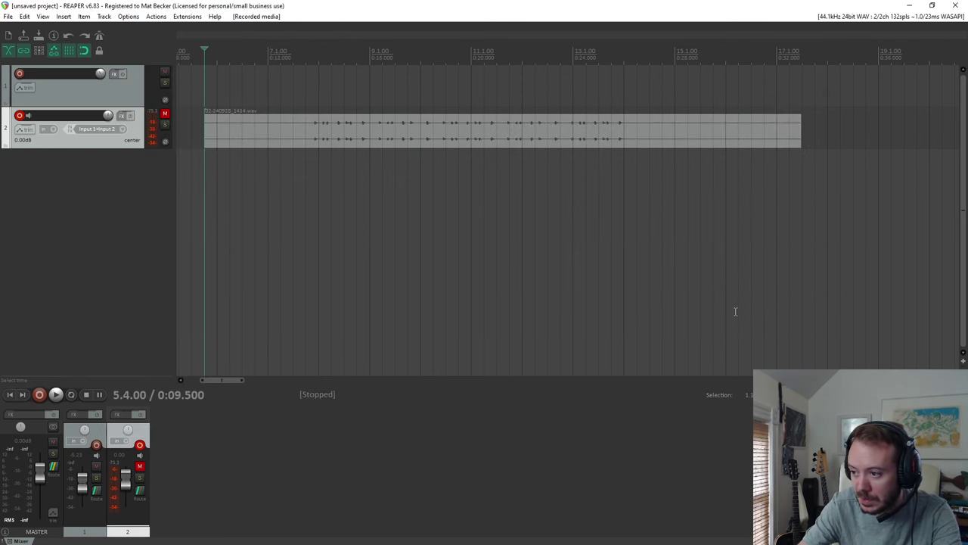
{"action": "key", "text": "F5"}
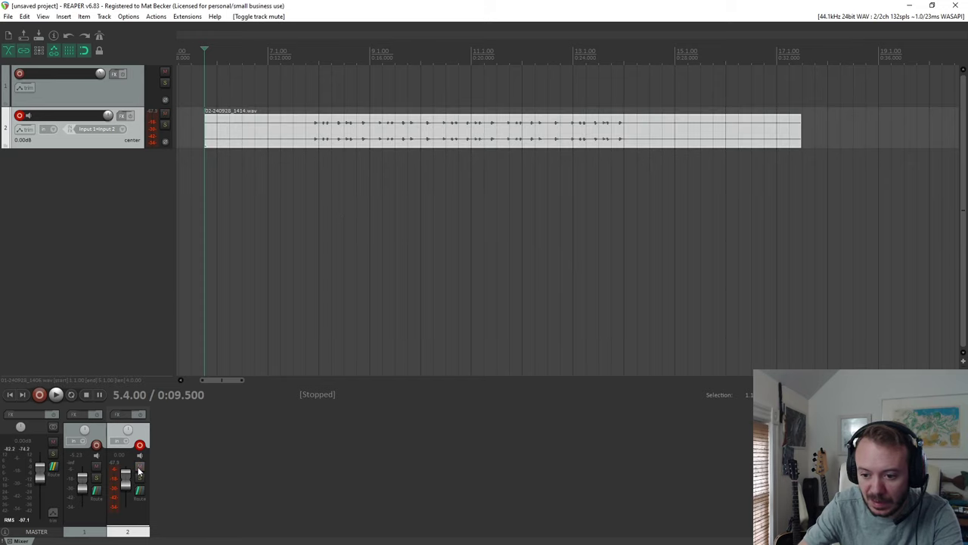
Play back the recorded drum beat from inside the take.
{"action": "left_click", "coordinate": [304, 62]}
{"action": "key", "text": "space"}
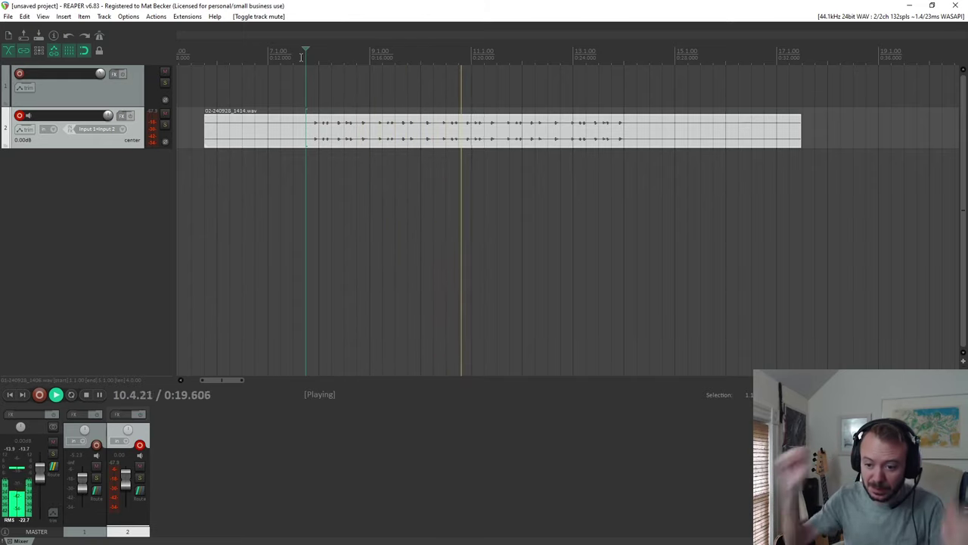
{"action": "left_click", "coordinate": [85, 394]}
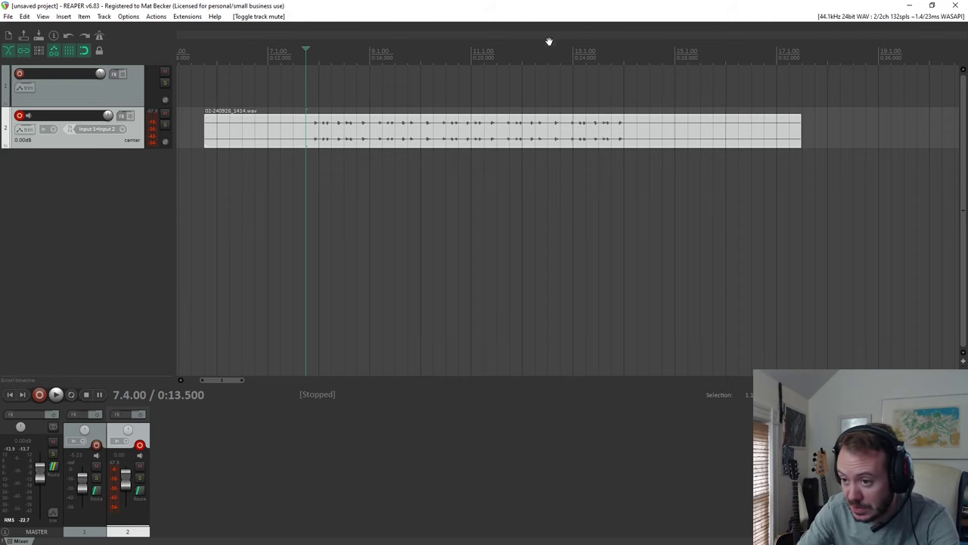
Drag the drum item earlier so it starts at bar 5 (0:08.000), then reselect it.
{"action": "scroll", "coordinate": [470, 165], "scroll_direction": "down", "scroll_amount": 3}
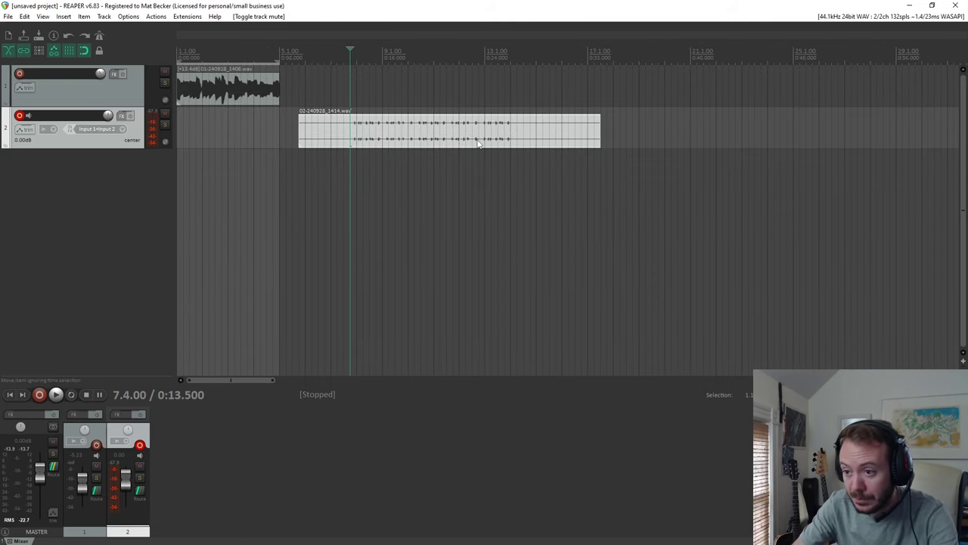
{"action": "scroll", "coordinate": [469, 162], "scroll_direction": "up", "scroll_amount": 3}
{"action": "scroll", "coordinate": [582, 128], "scroll_direction": "up", "scroll_amount": 3}
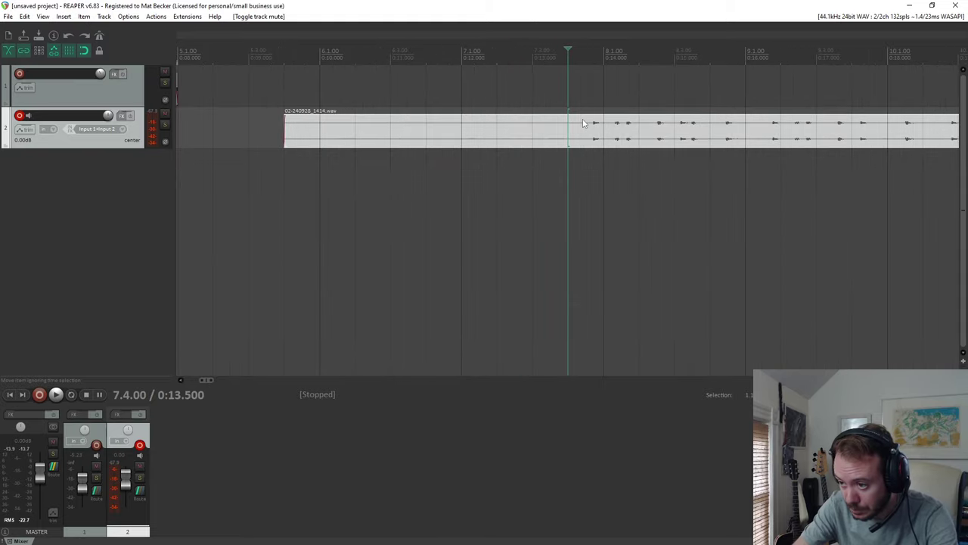
{"action": "left_click_drag", "start_coordinate": [616, 121], "coordinate": [509, 123]}
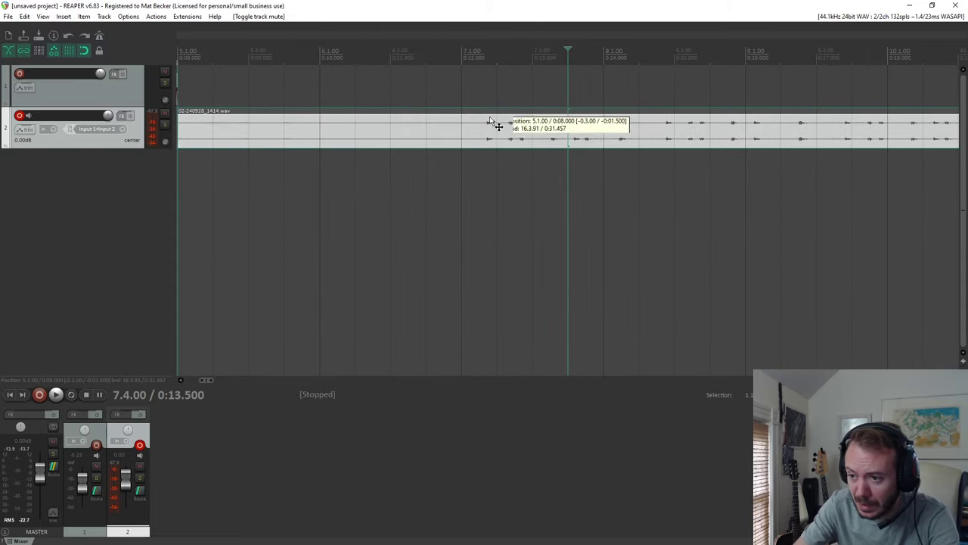
{"action": "scroll", "coordinate": [509, 129], "scroll_direction": "up", "scroll_amount": 3}
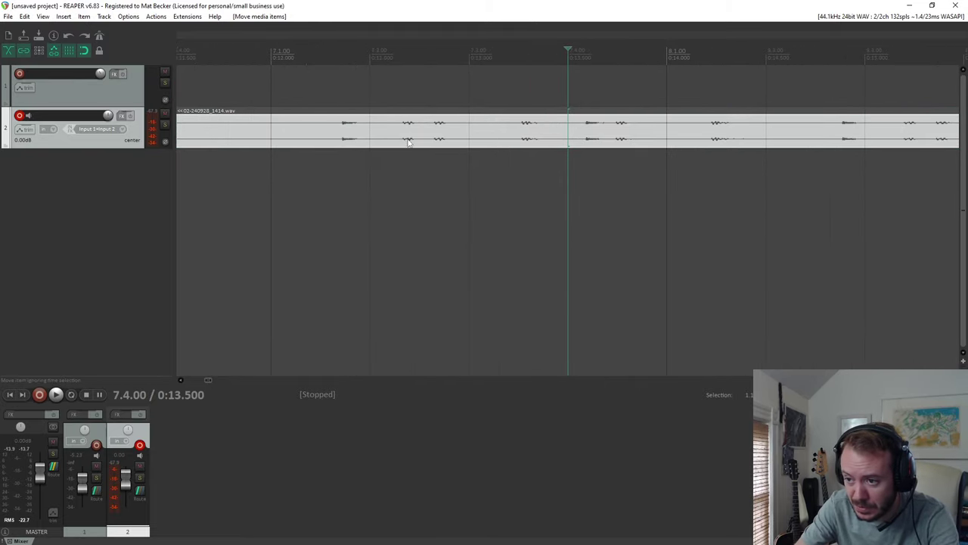
{"action": "left_click", "coordinate": [341, 98]}
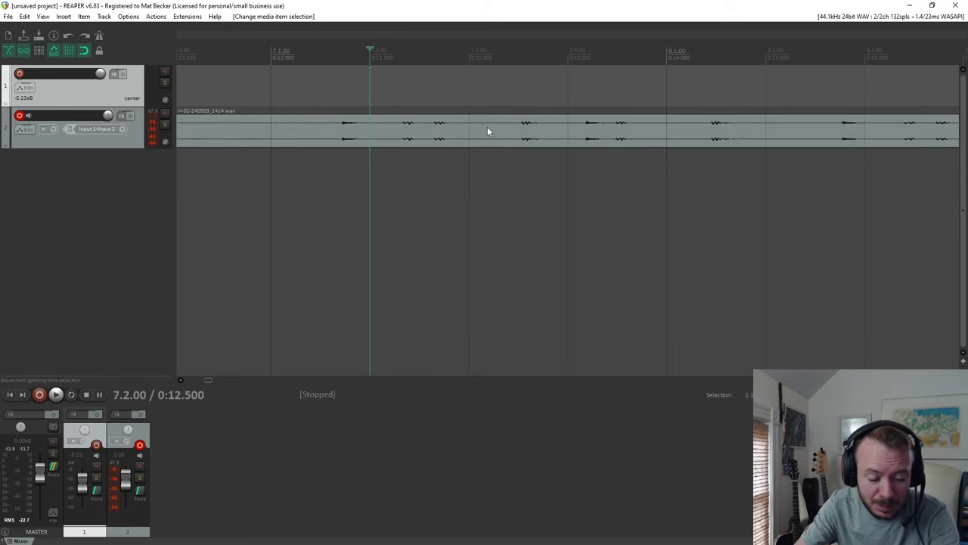
{"action": "left_click", "coordinate": [868, 123]}
Normalize the track-2 drum take to 0 dB peak.
{"action": "right_click", "coordinate": [716, 142]}
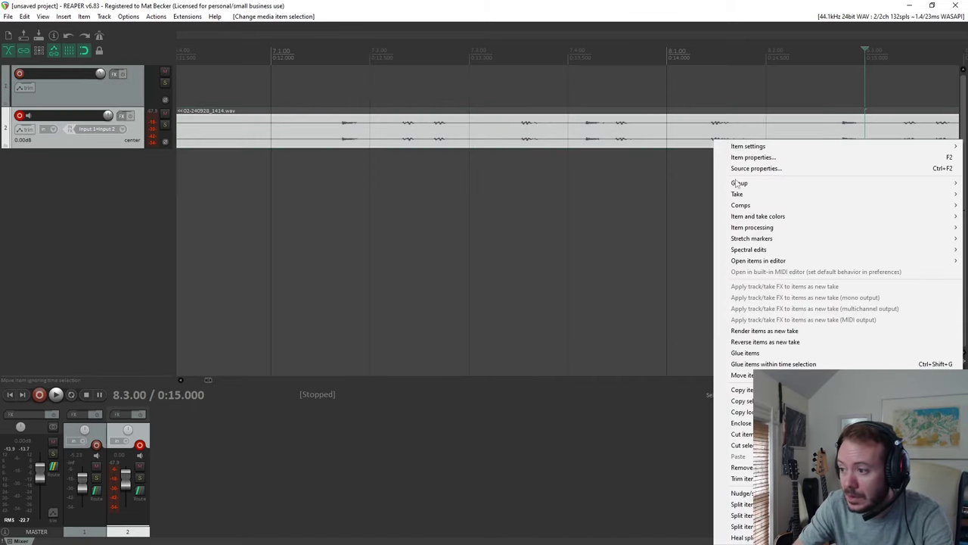
{"action": "mouse_move", "coordinate": [753, 227]}
{"action": "left_click", "coordinate": [677, 233]}
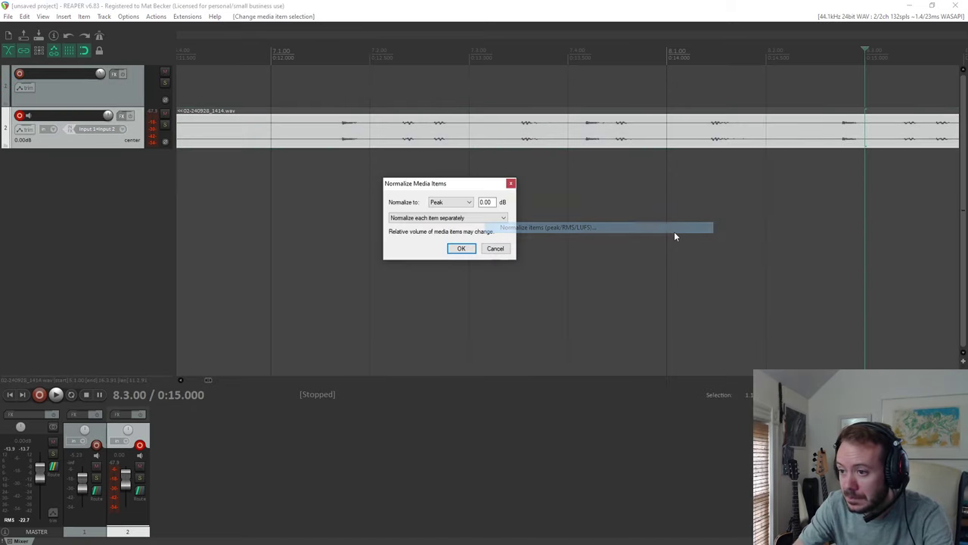
{"action": "left_click", "coordinate": [461, 246]}
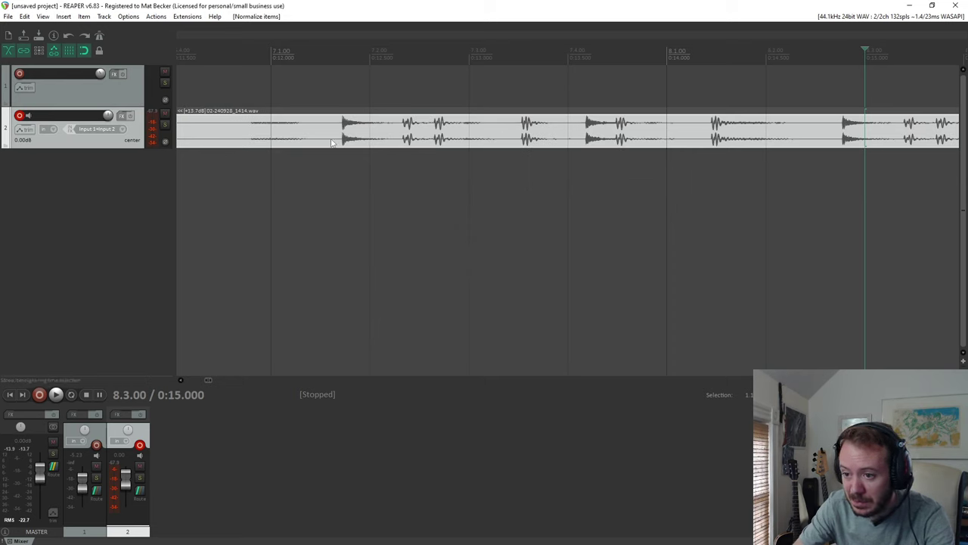
Lower track 2's volume to -7.62 dB and deselect the take.
{"action": "left_click_drag", "start_coordinate": [126, 490], "coordinate": [125, 493]}
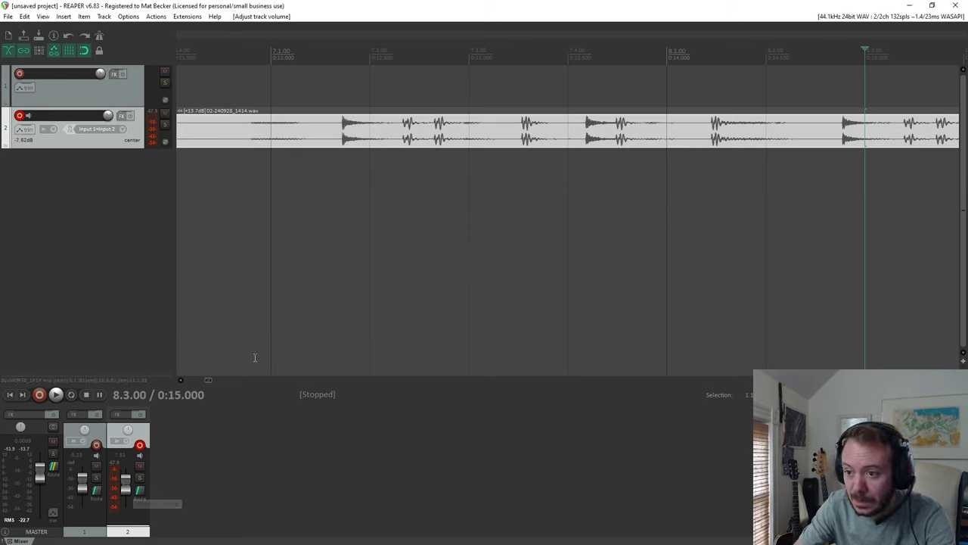
{"action": "scroll", "coordinate": [568, 133], "scroll_direction": "down", "scroll_amount": 4}
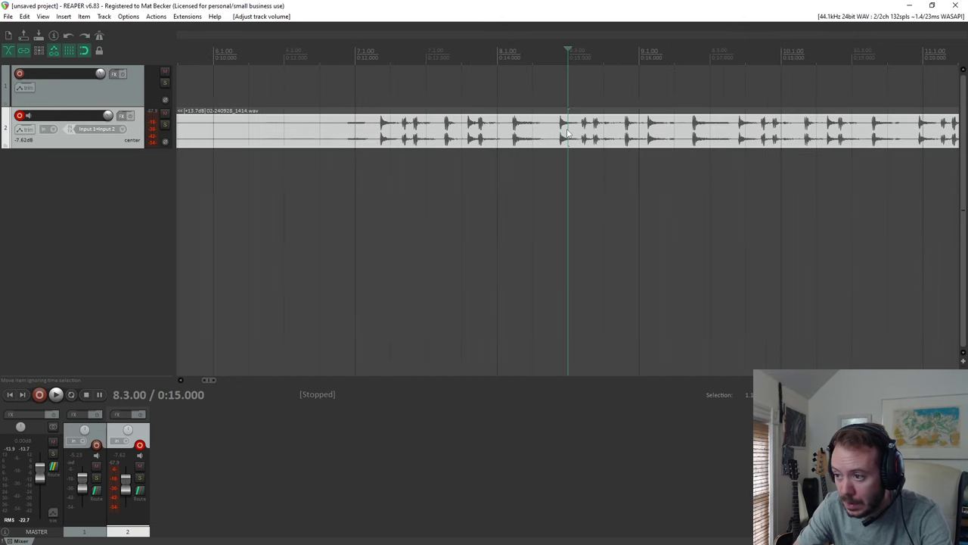
{"action": "left_click", "coordinate": [565, 109]}
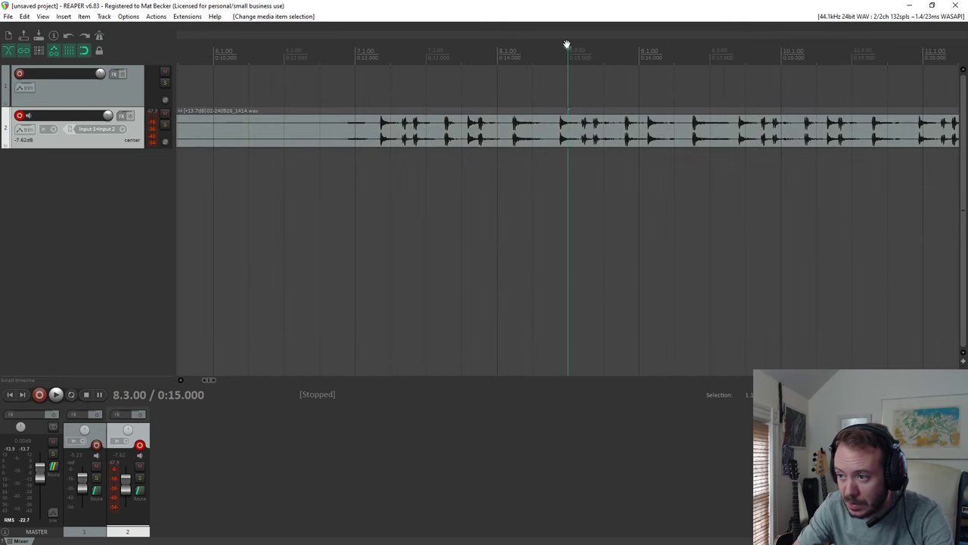
{"action": "left_click_drag", "start_coordinate": [568, 50], "coordinate": [561, 55]}
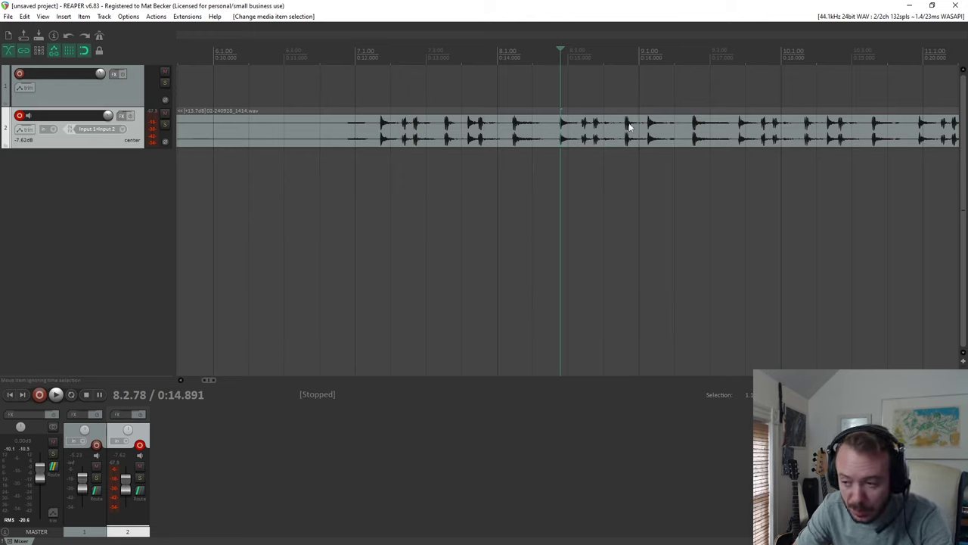
Audition the drum take from 7.4.83 to locate the cut point.
{"action": "left_click", "coordinate": [628, 88]}
{"action": "left_click", "coordinate": [555, 79]}
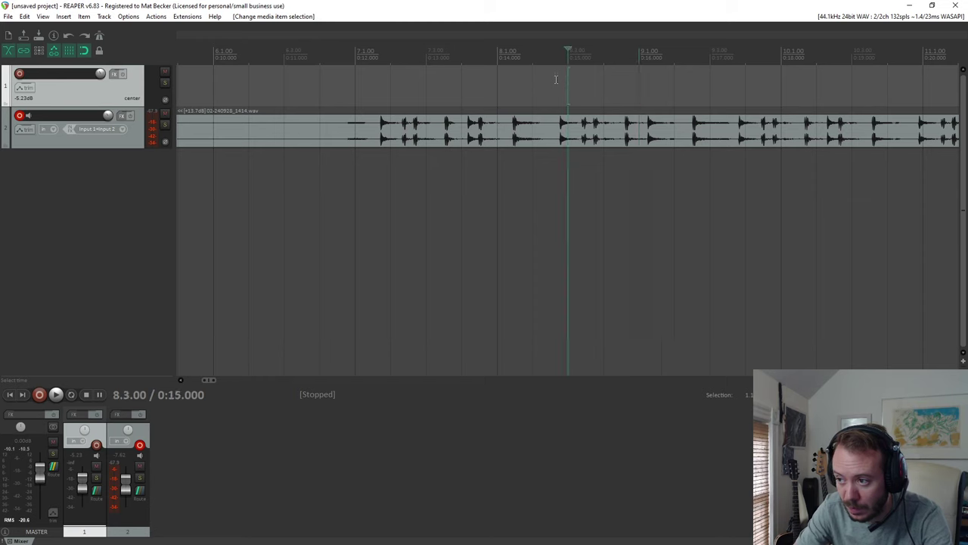
{"action": "left_click", "coordinate": [604, 91]}
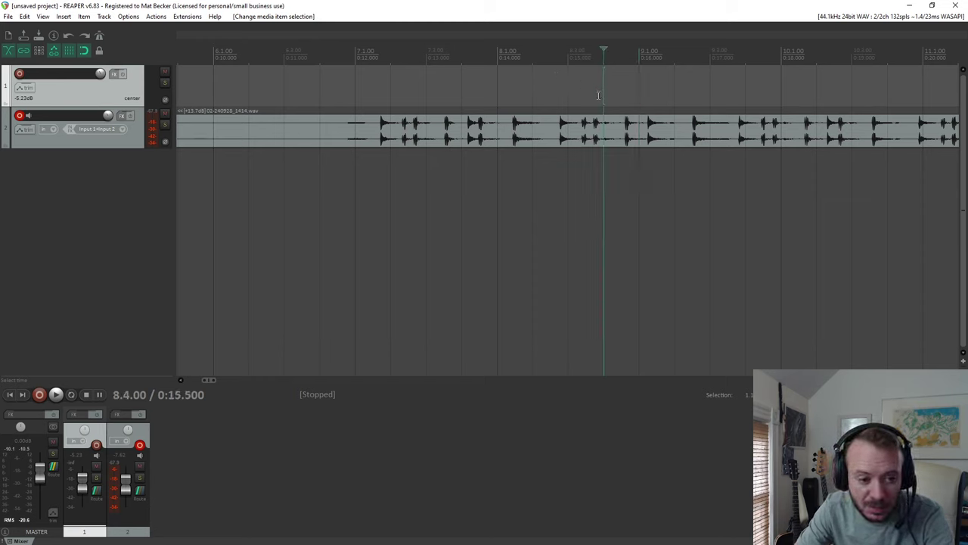
{"action": "left_click", "coordinate": [562, 83]}
{"action": "left_click", "coordinate": [575, 86]}
{"action": "left_click", "coordinate": [601, 89]}
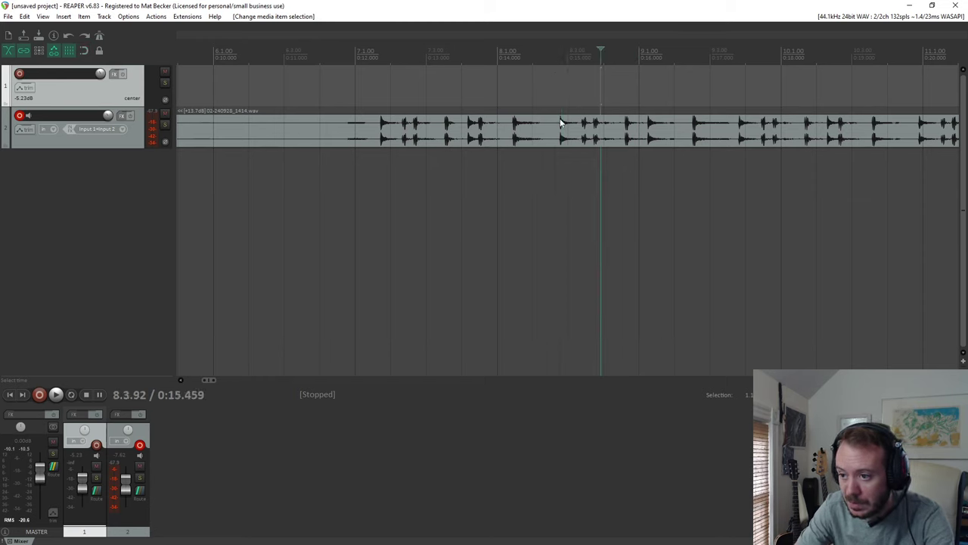
{"action": "left_click", "coordinate": [490, 54]}
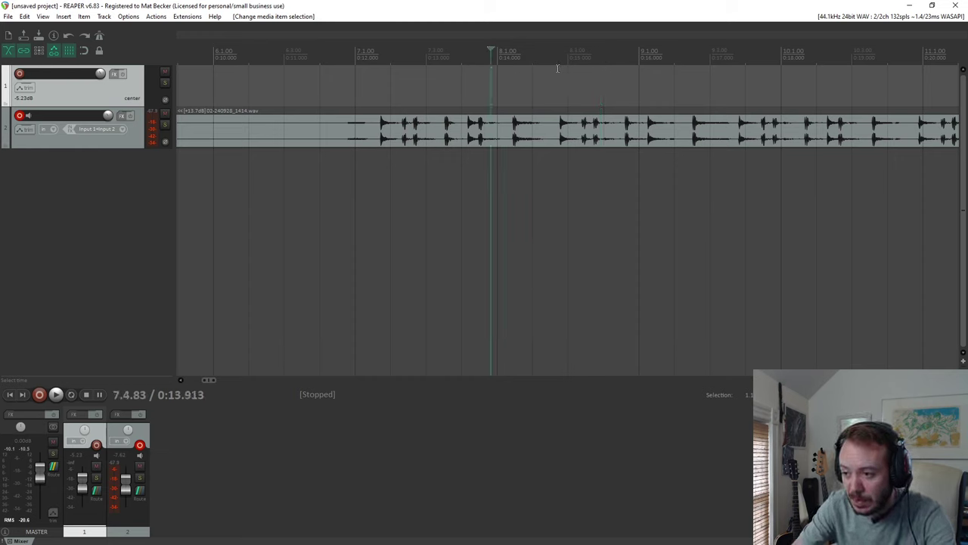
{"action": "key", "text": "space"}
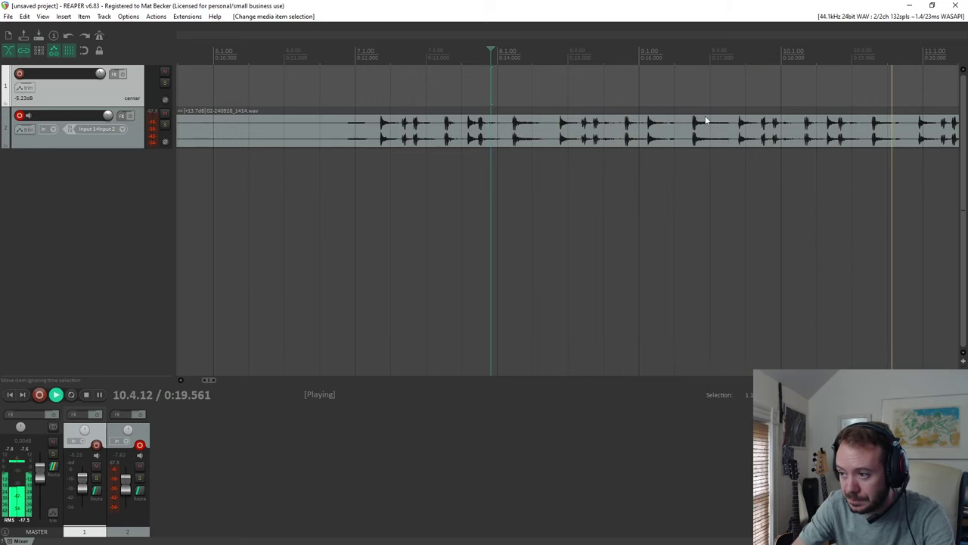
{"action": "key", "text": "space"}
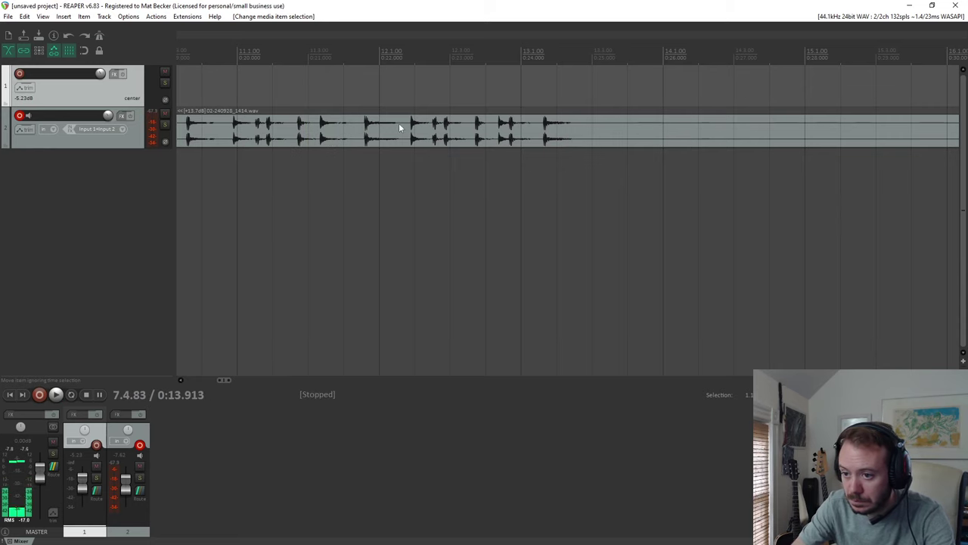
{"action": "left_click_drag", "start_coordinate": [228, 382], "coordinate": [218, 380]}
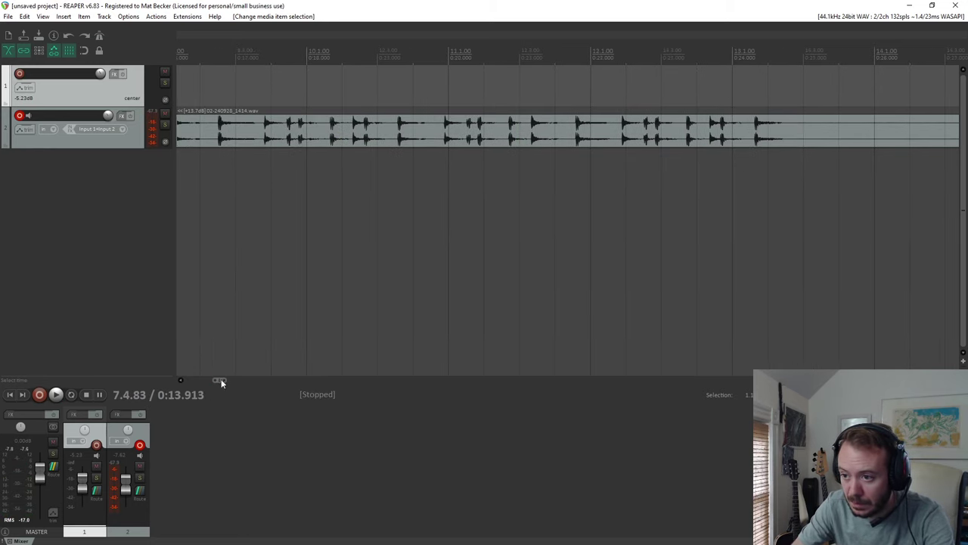
Audition the drum take again from 9.2.43.
{"action": "left_click", "coordinate": [386, 62]}
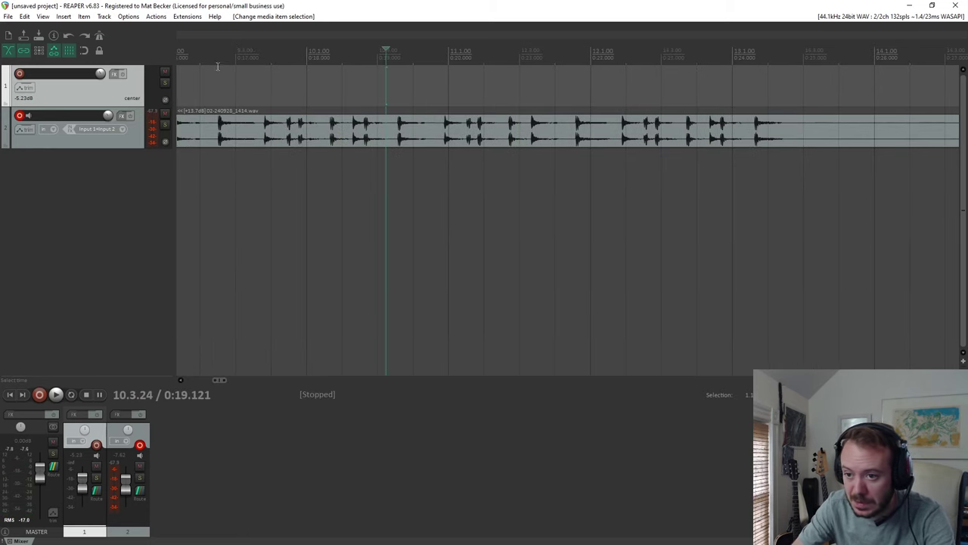
{"action": "left_click", "coordinate": [215, 67]}
{"action": "key", "text": "space"}
{"action": "key", "text": "space"}
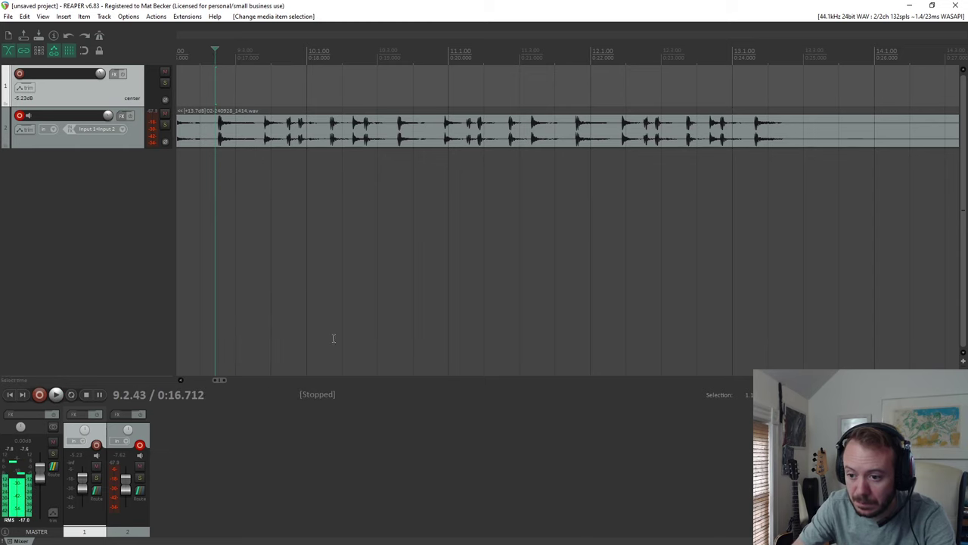
{"action": "left_click_drag", "start_coordinate": [220, 381], "coordinate": [206, 381]}
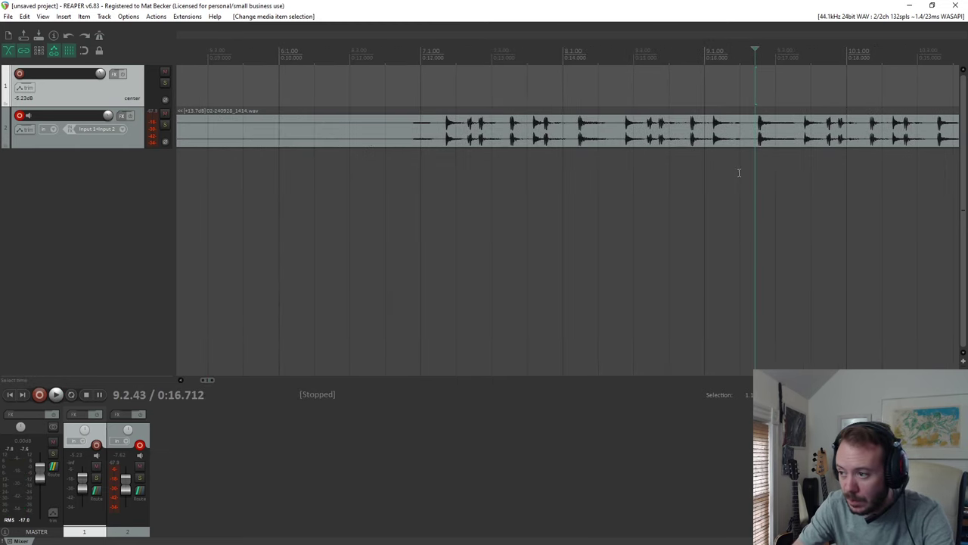
Split the take at the drum hit, delete the part before it, and slide the rest earlier.
{"action": "left_click", "coordinate": [754, 140]}
{"action": "scroll", "coordinate": [759, 140], "scroll_direction": "up", "scroll_amount": 3}
{"action": "scroll", "coordinate": [759, 139], "scroll_direction": "up", "scroll_amount": 3}
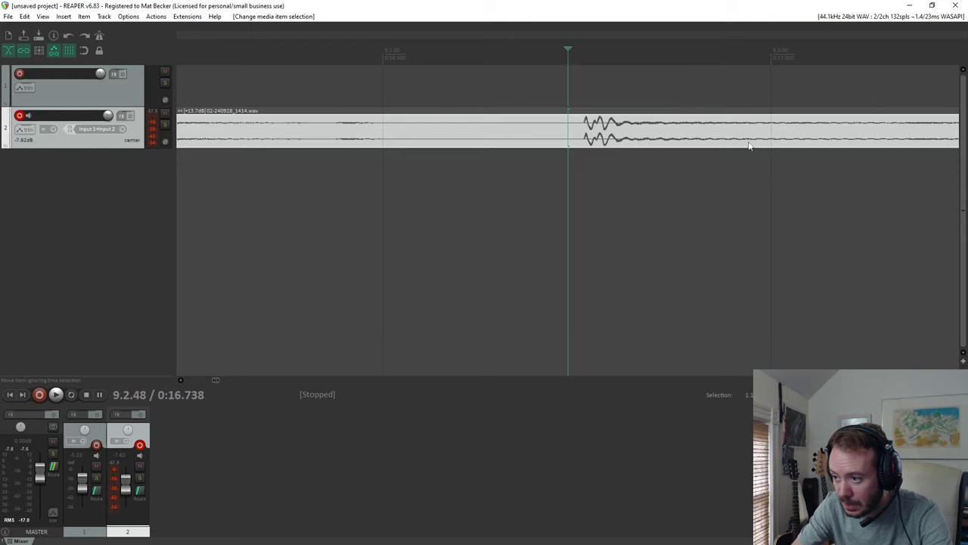
{"action": "left_click", "coordinate": [584, 129]}
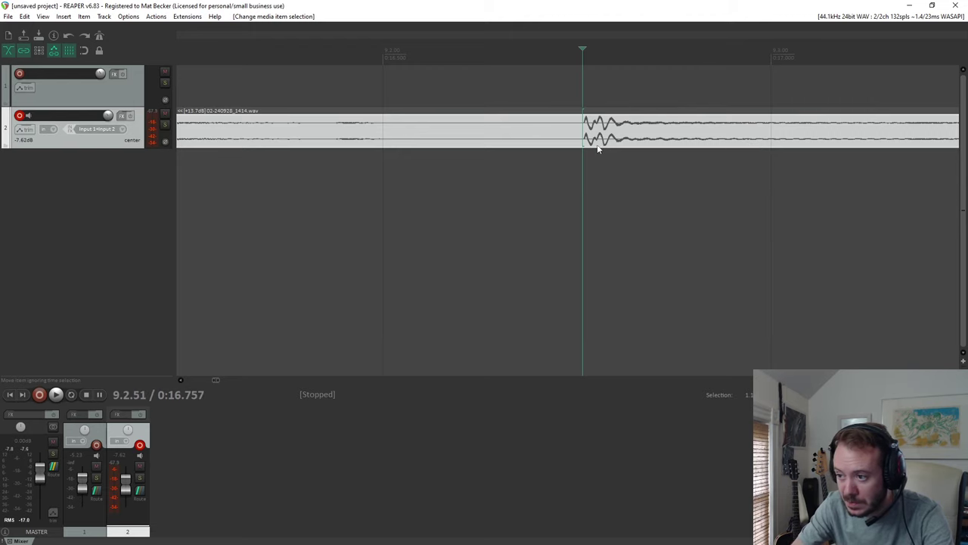
{"action": "scroll", "coordinate": [591, 138], "scroll_direction": "down", "scroll_amount": 4}
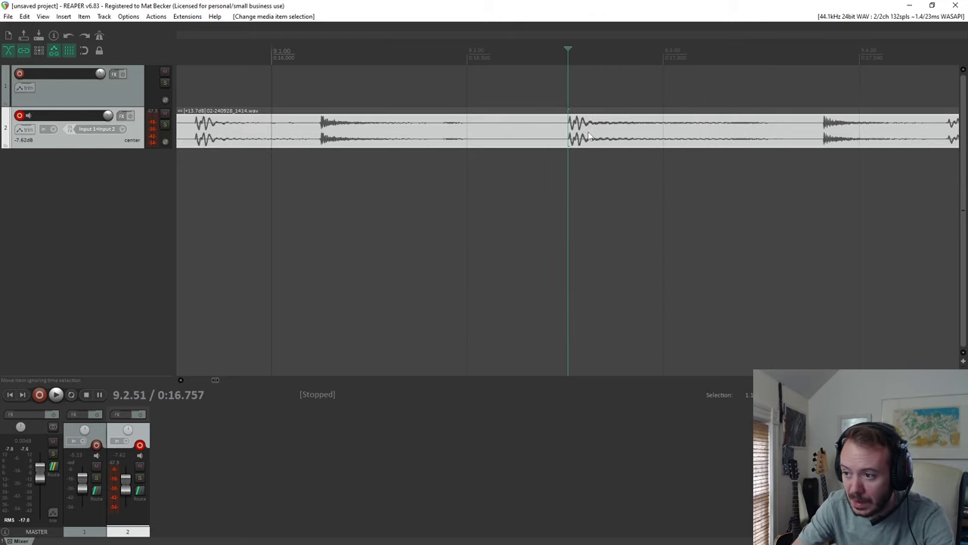
{"action": "key", "text": "s"}
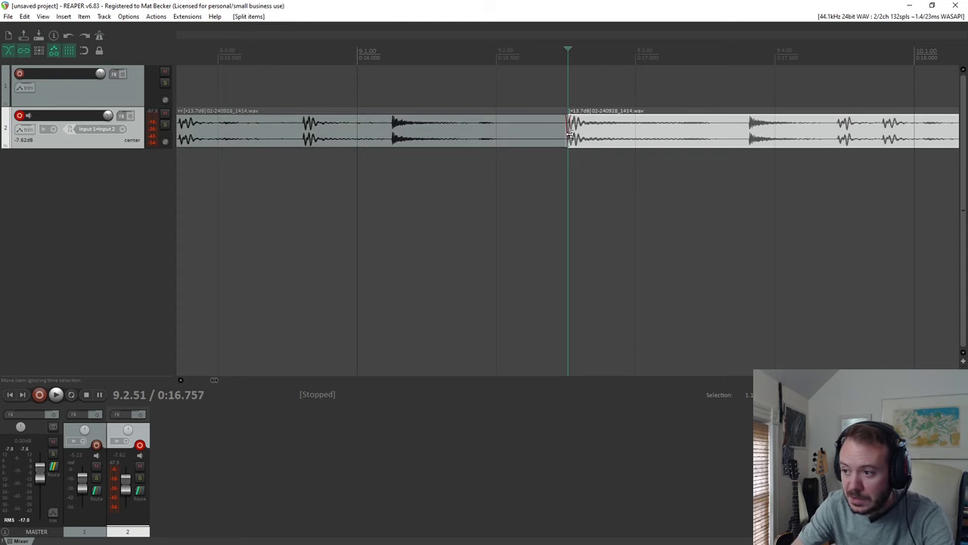
{"action": "left_click", "coordinate": [551, 140]}
{"action": "key", "text": "Delete"}
{"action": "scroll", "coordinate": [545, 126], "scroll_direction": "down", "scroll_amount": 3}
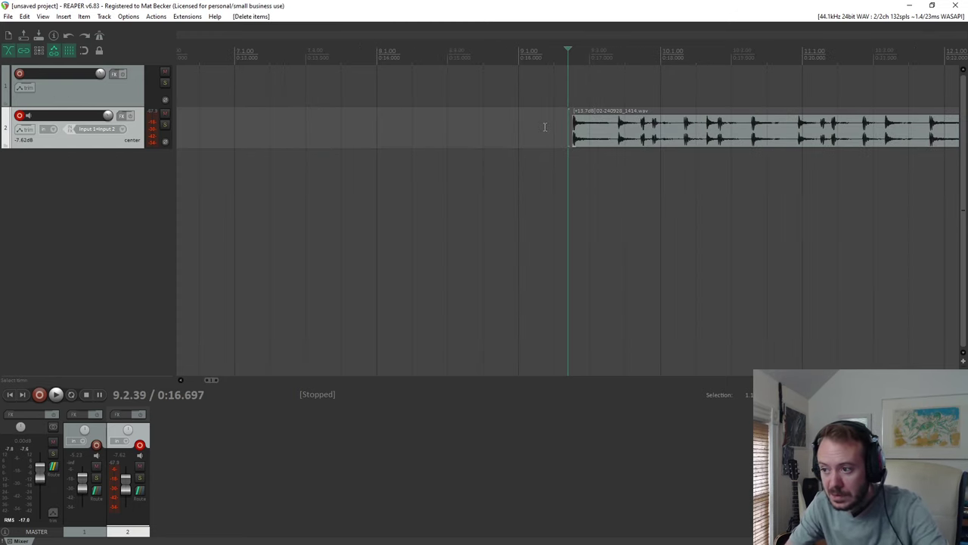
{"action": "scroll", "coordinate": [545, 129], "scroll_direction": "down", "scroll_amount": 4}
{"action": "left_click_drag", "start_coordinate": [573, 137], "coordinate": [479, 127]}
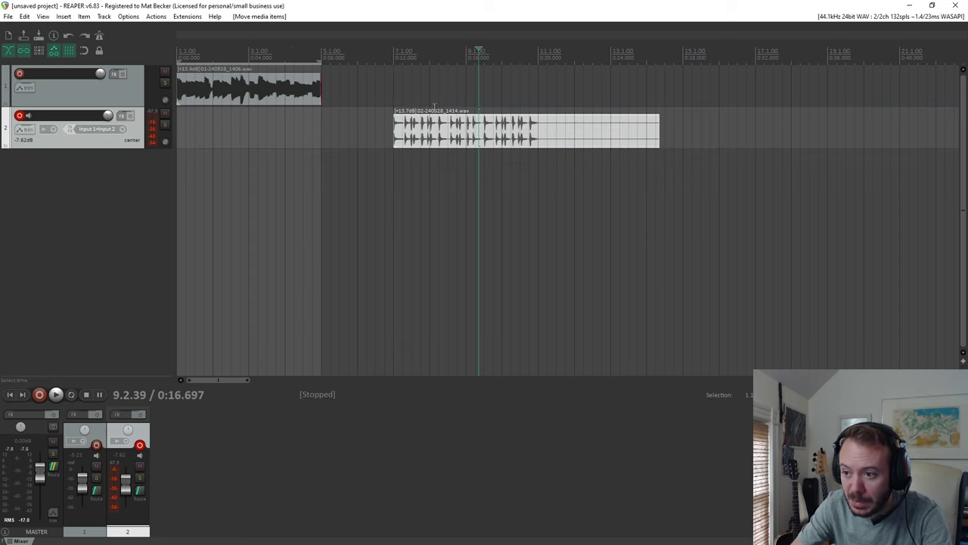
{"action": "left_click", "coordinate": [393, 90]}
Play back the arrangement to check the trimmed take.
{"action": "scroll", "coordinate": [397, 91], "scroll_direction": "up", "scroll_amount": 5}
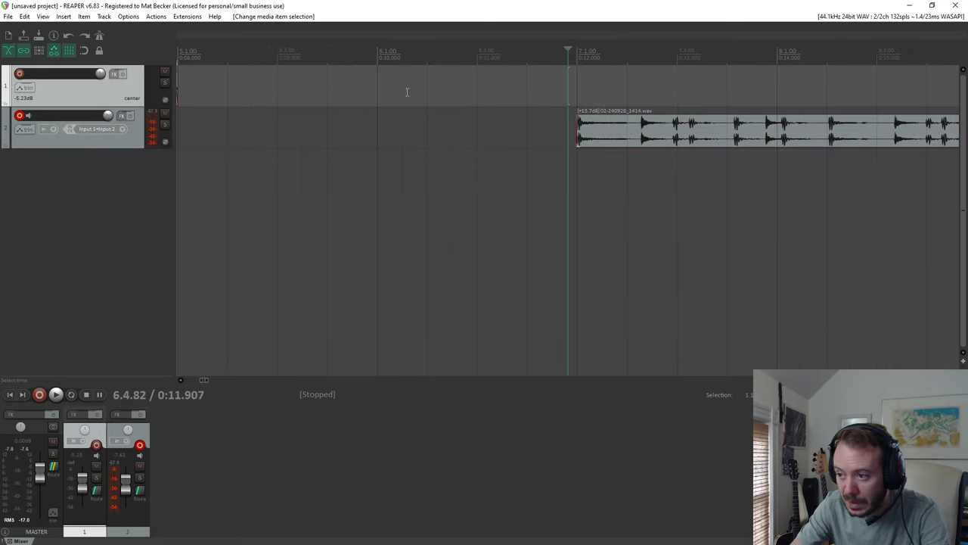
{"action": "scroll", "coordinate": [408, 94], "scroll_direction": "down", "scroll_amount": 6}
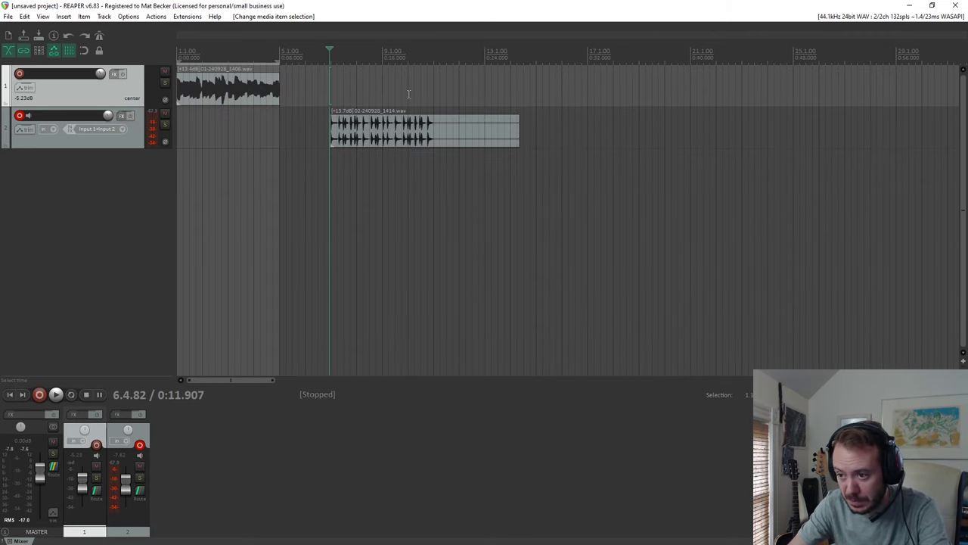
{"action": "scroll", "coordinate": [408, 94], "scroll_direction": "up", "scroll_amount": 2}
{"action": "key", "text": "space"}
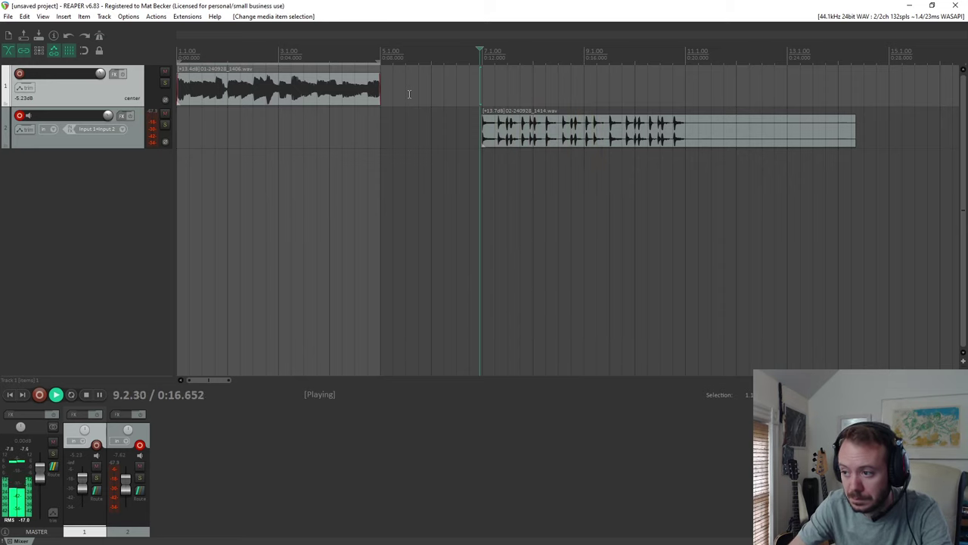
{"action": "key", "text": "space"}
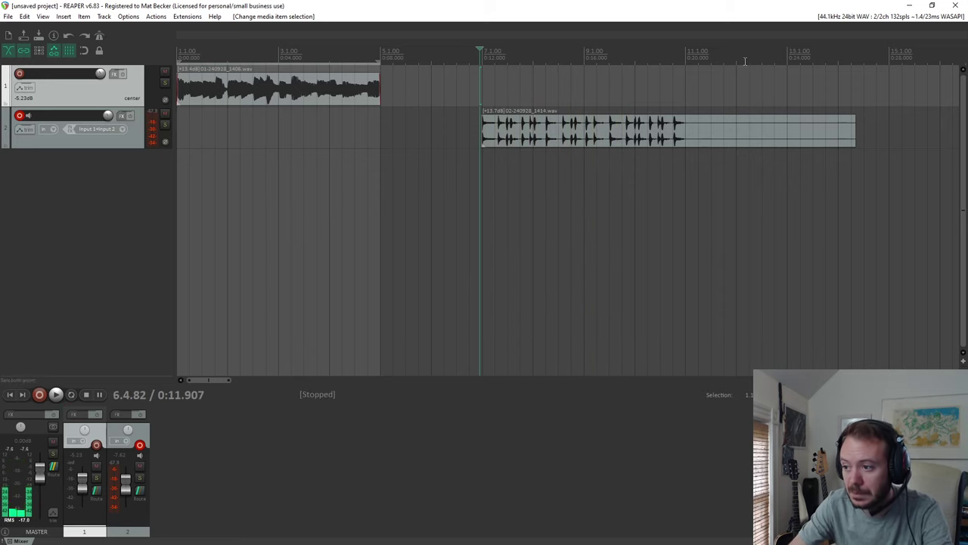
Split the drum item at the hit and delete everything after it.
{"action": "left_click", "coordinate": [610, 128]}
{"action": "scroll", "coordinate": [610, 128], "scroll_direction": "up", "scroll_amount": 8}
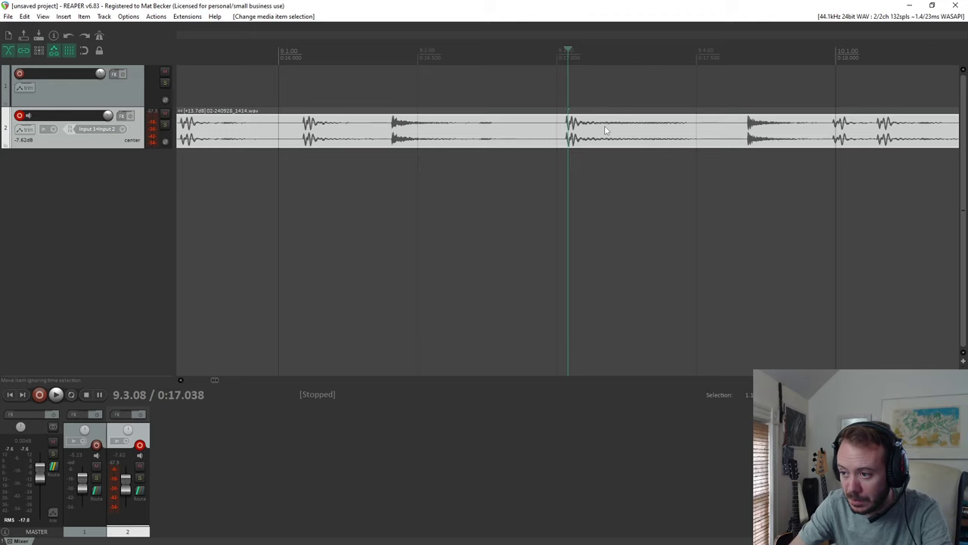
{"action": "left_click", "coordinate": [563, 124]}
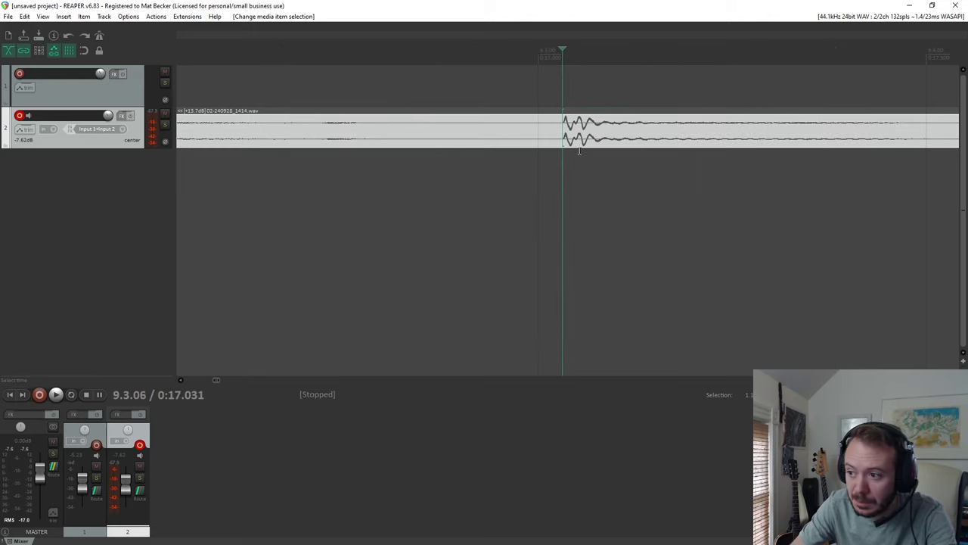
{"action": "key", "text": "s"}
{"action": "left_click", "coordinate": [612, 142]}
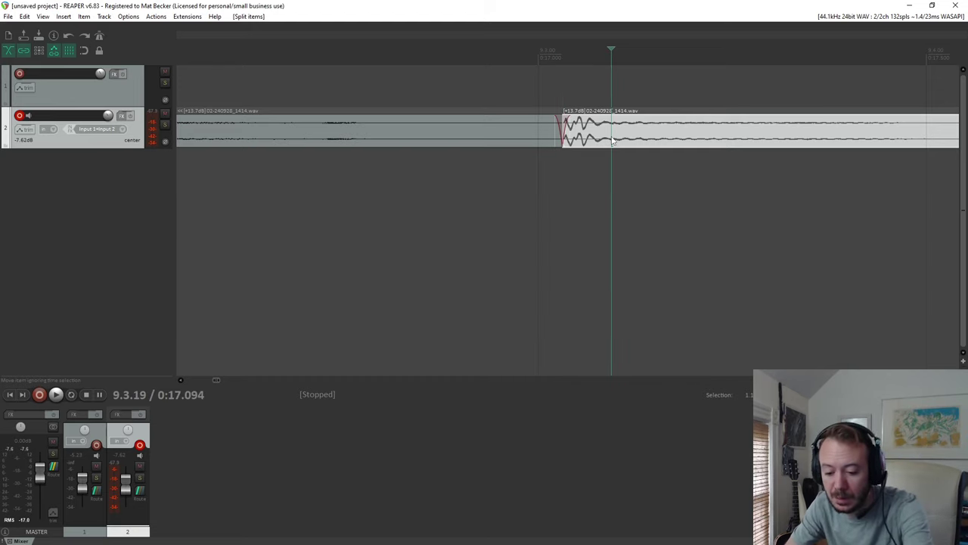
{"action": "key", "text": "Delete"}
{"action": "scroll", "coordinate": [600, 130], "scroll_direction": "down", "scroll_amount": 8}
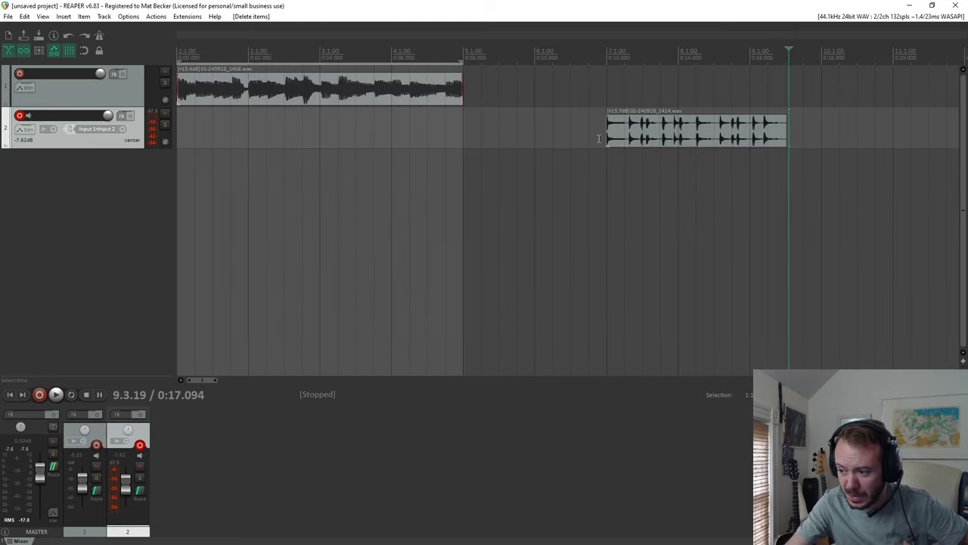
Nudge the trimmed drum item left onto bar 7.1.00 and place the edit cursor at its start.
{"action": "mouse_move", "coordinate": [646, 139]}
{"action": "left_mouse_down"}
{"action": "mouse_move", "coordinate": [557, 139]}
{"action": "mouse_move", "coordinate": [645, 139]}
{"action": "left_mouse_up"}
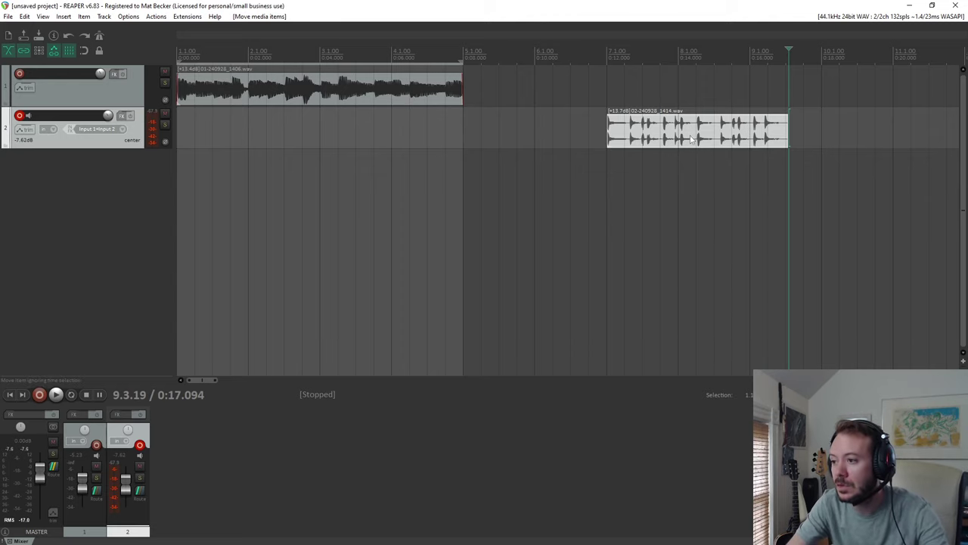
{"action": "scroll", "coordinate": [677, 130], "scroll_direction": "up", "scroll_amount": 2}
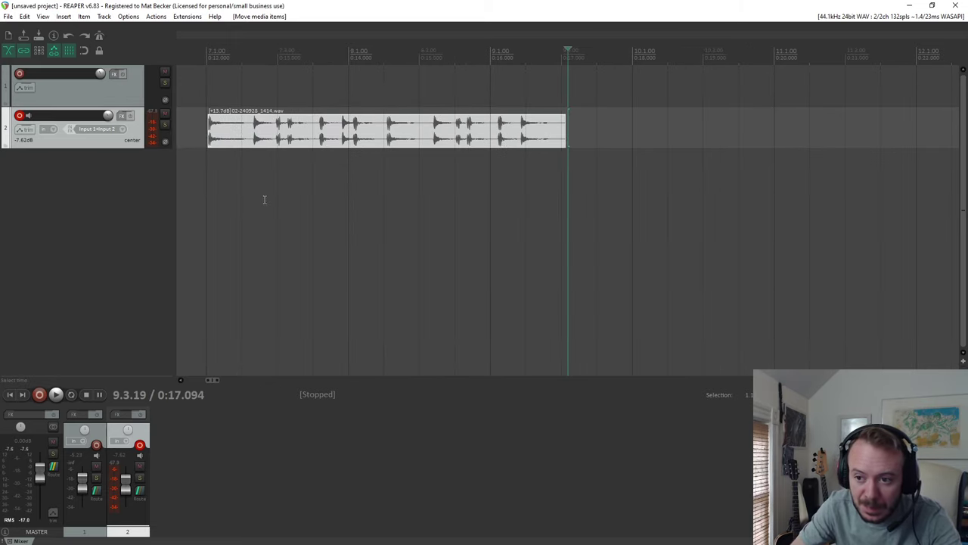
{"action": "left_click_drag", "start_coordinate": [253, 130], "coordinate": [249, 130]}
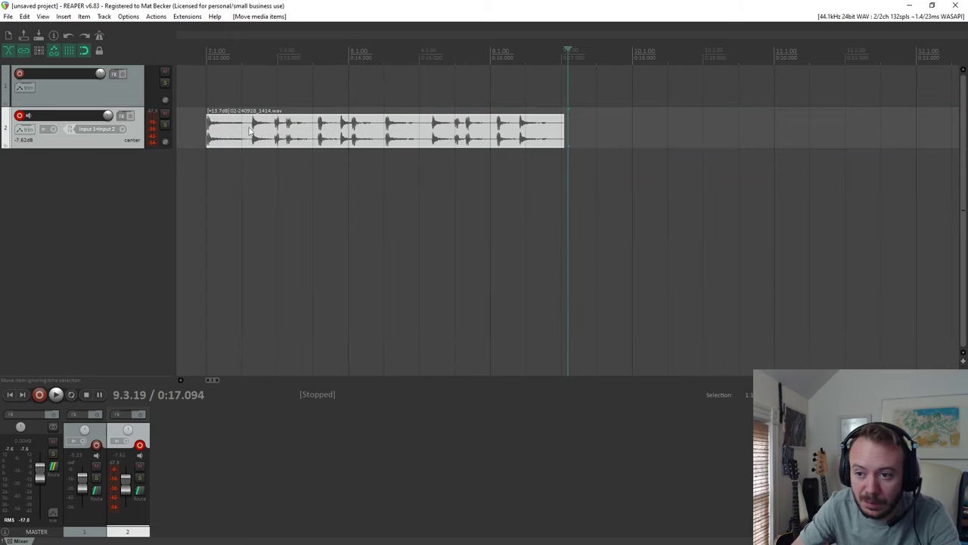
{"action": "left_click", "coordinate": [206, 53]}
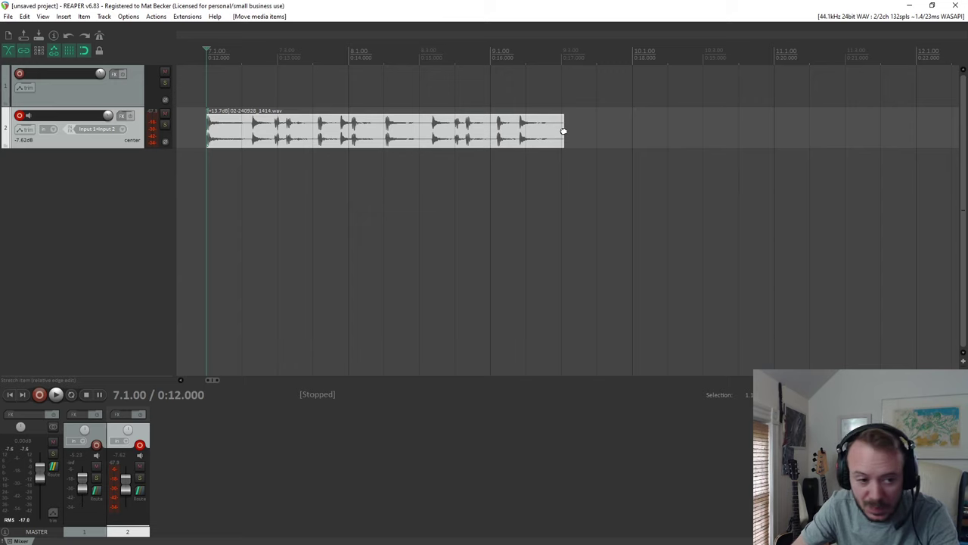
{"action": "left_click_drag", "start_coordinate": [563, 132], "coordinate": [564, 132]}
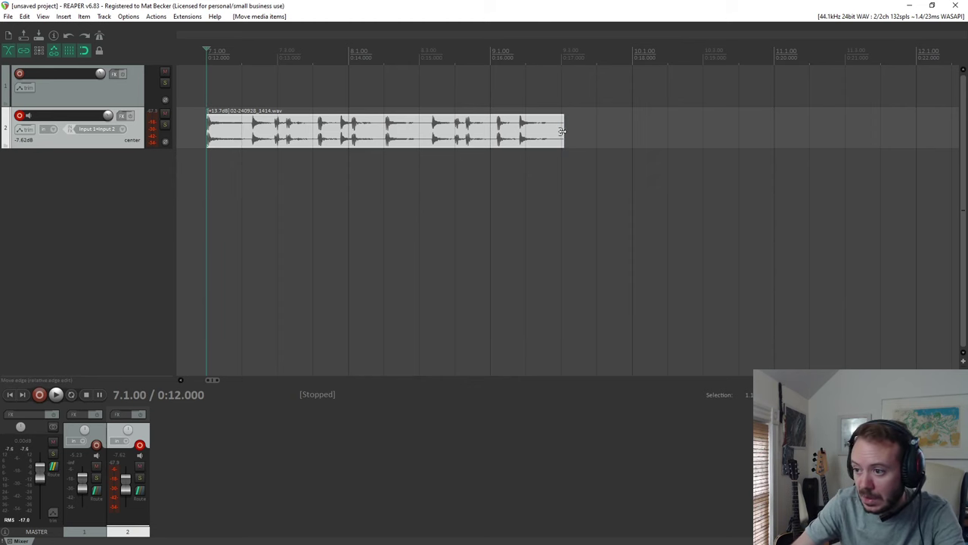
{"action": "right_click", "coordinate": [563, 131]}
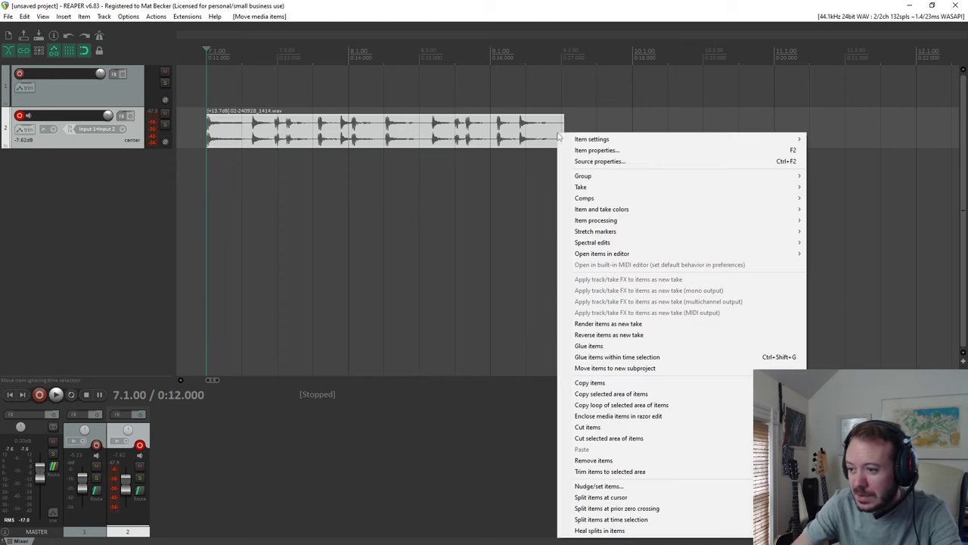
{"action": "left_click", "coordinate": [605, 154]}
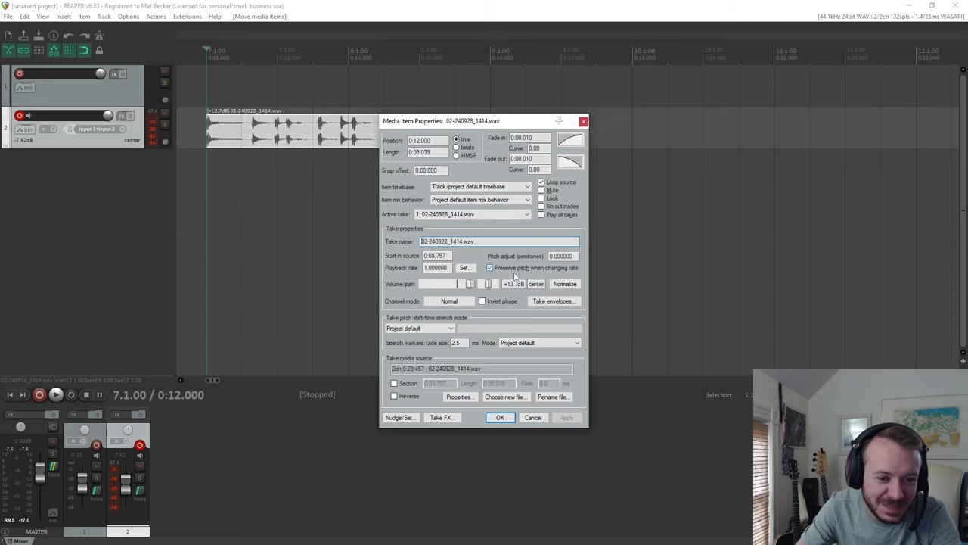
{"action": "left_click", "coordinate": [533, 418]}
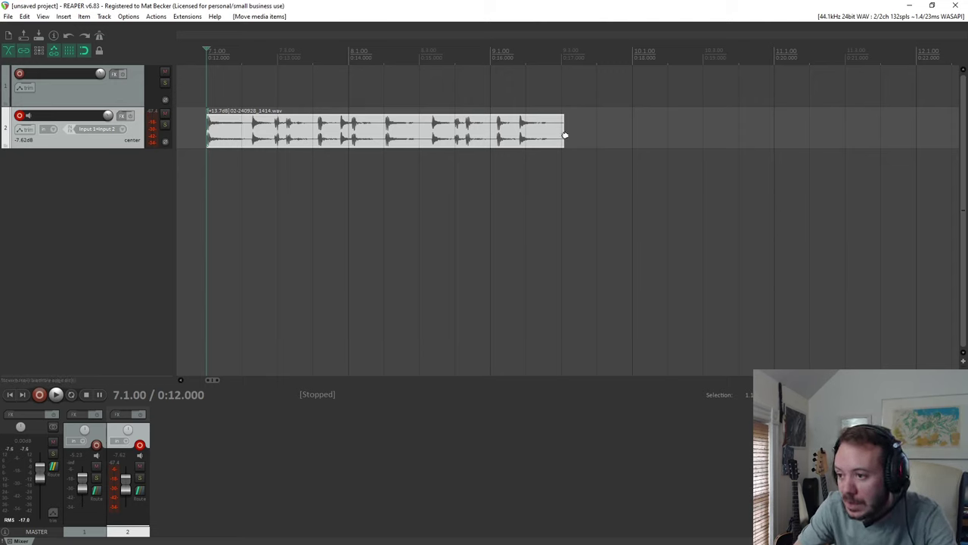
Alt-drag the drum item's end to bar 9 (rate 1.260), play it back, then reselect it.
{"action": "left_click_drag", "start_coordinate": [565, 135], "coordinate": [563, 134]}
{"action": "left_click_drag", "start_coordinate": [536, 137], "coordinate": [492, 138]}
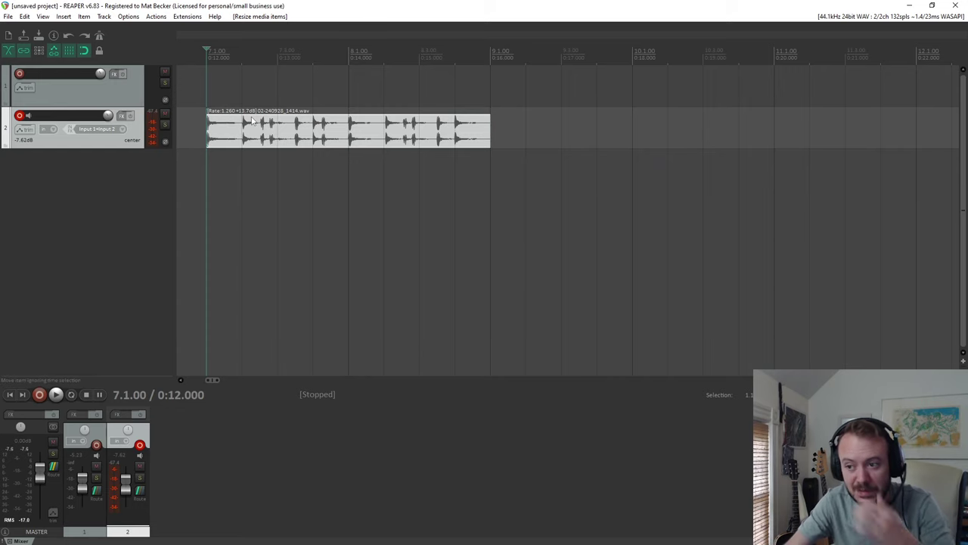
{"action": "key", "text": "space"}
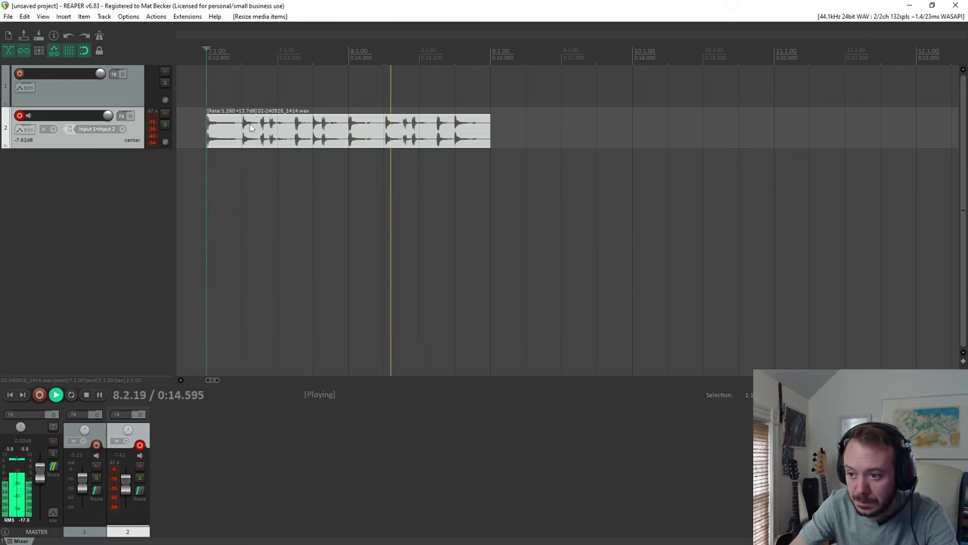
{"action": "key", "text": "space"}
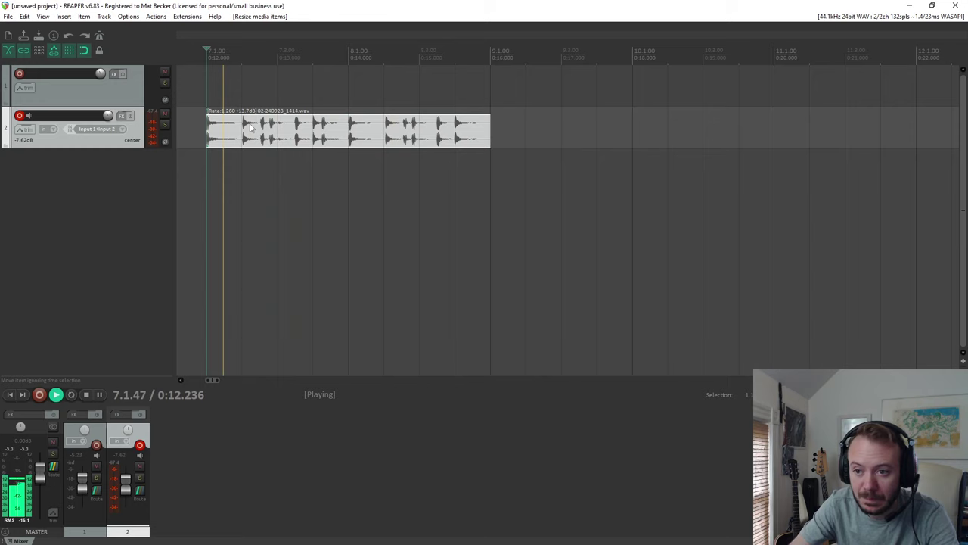
{"action": "key", "text": "space"}
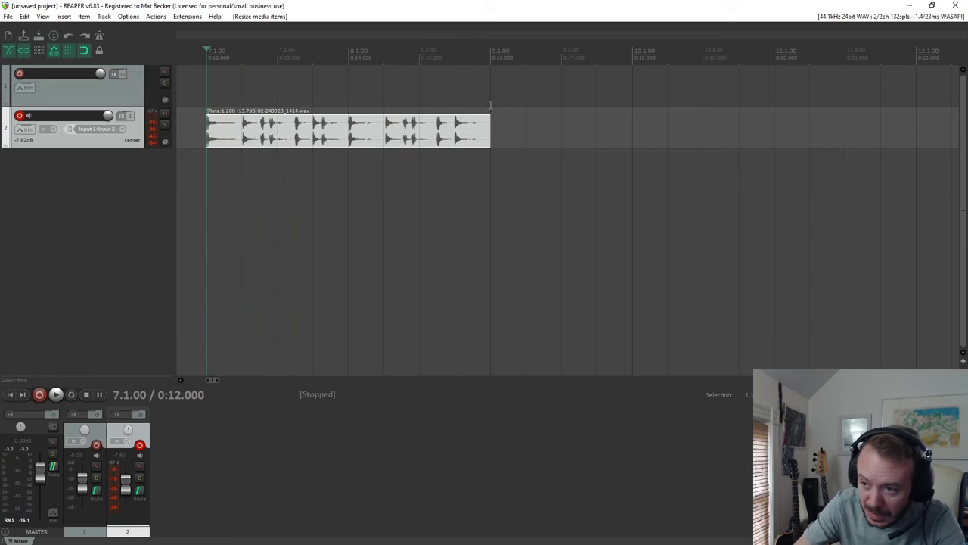
{"action": "scroll", "coordinate": [288, 147], "scroll_direction": "down", "scroll_amount": 3}
{"action": "scroll", "coordinate": [718, 98], "scroll_direction": "up", "scroll_amount": 6}
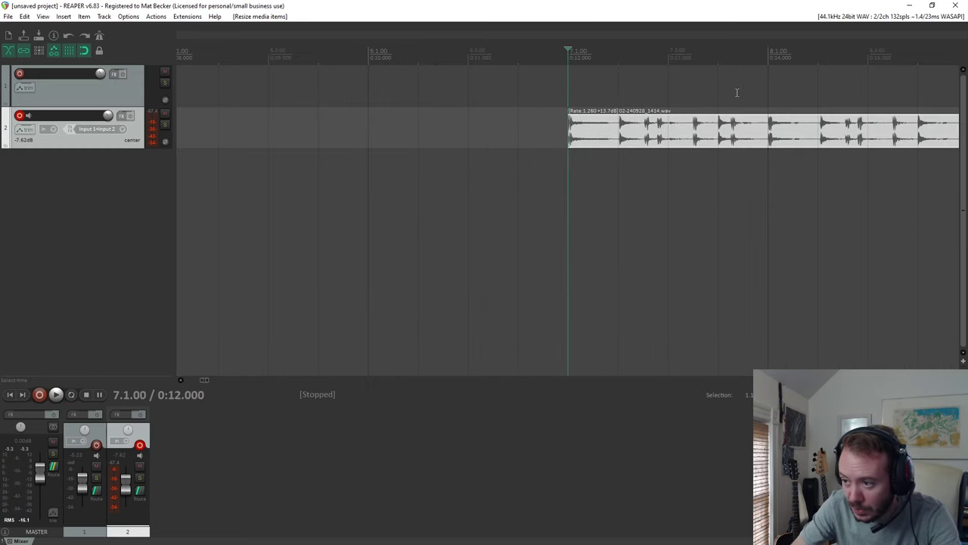
{"action": "scroll", "coordinate": [808, 138], "scroll_direction": "down", "scroll_amount": 2}
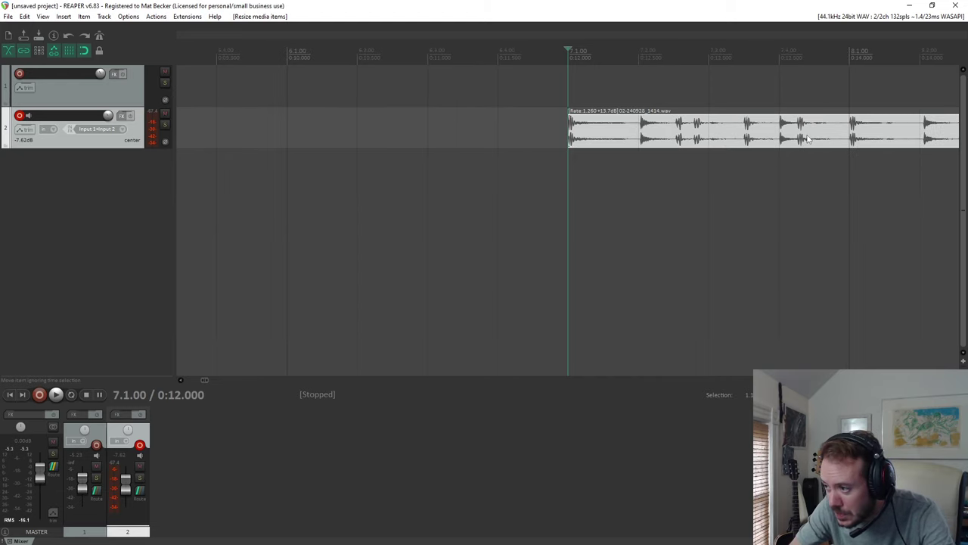
{"action": "scroll", "coordinate": [633, 132], "scroll_direction": "up", "scroll_amount": 2}
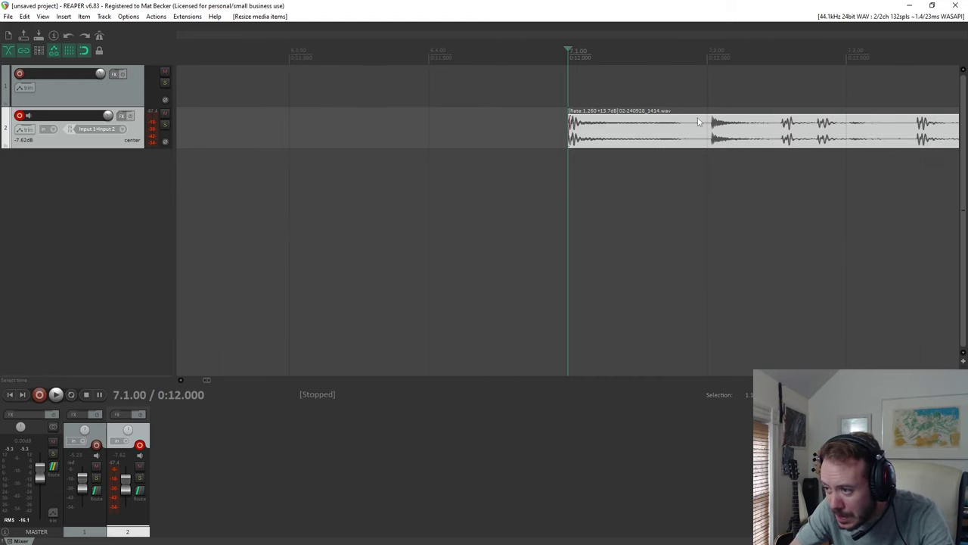
{"action": "left_click", "coordinate": [707, 130]}
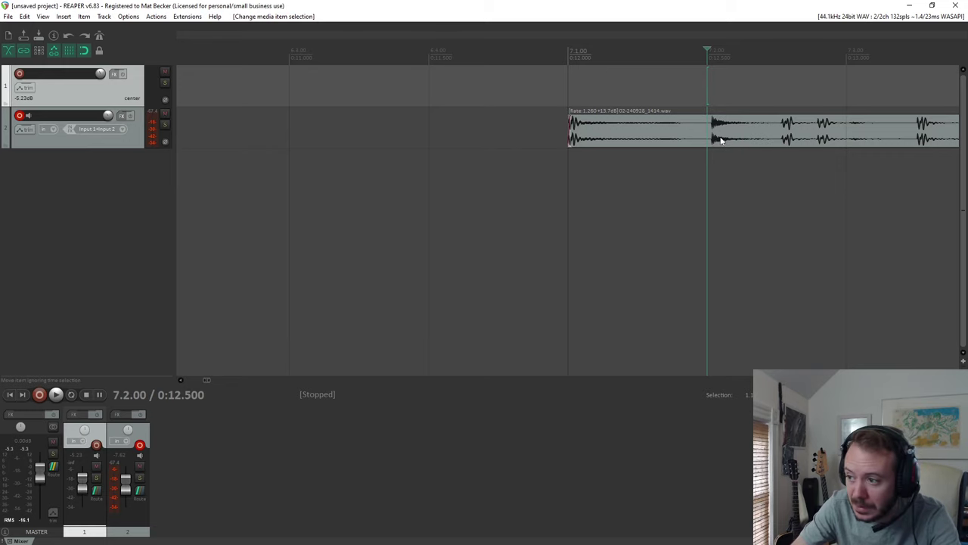
Slip the drum audio slightly within its item and play back to check the timing.
{"action": "scroll", "coordinate": [720, 139], "scroll_direction": "up", "scroll_amount": 3}
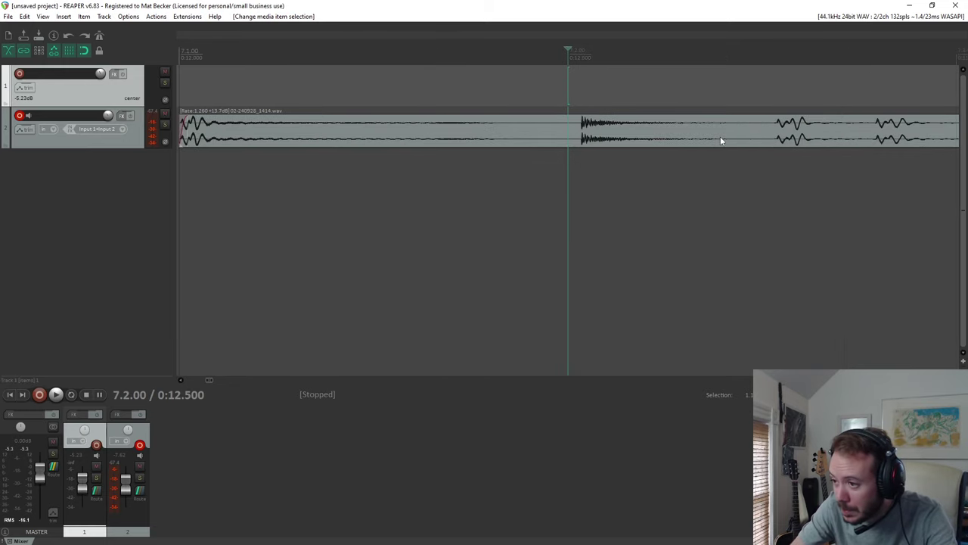
{"action": "scroll", "coordinate": [720, 140], "scroll_direction": "down", "scroll_amount": 3}
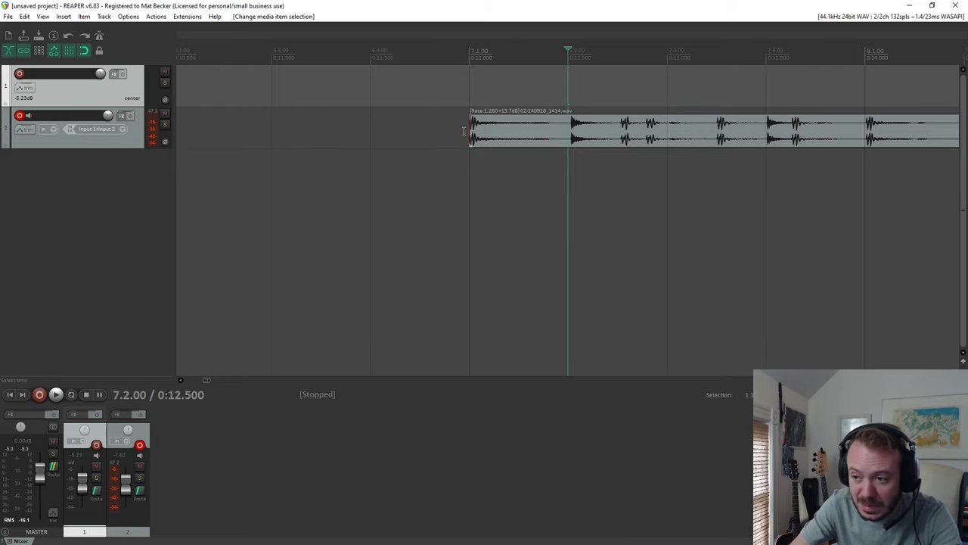
{"action": "left_click", "coordinate": [599, 127], "text": "alt"}
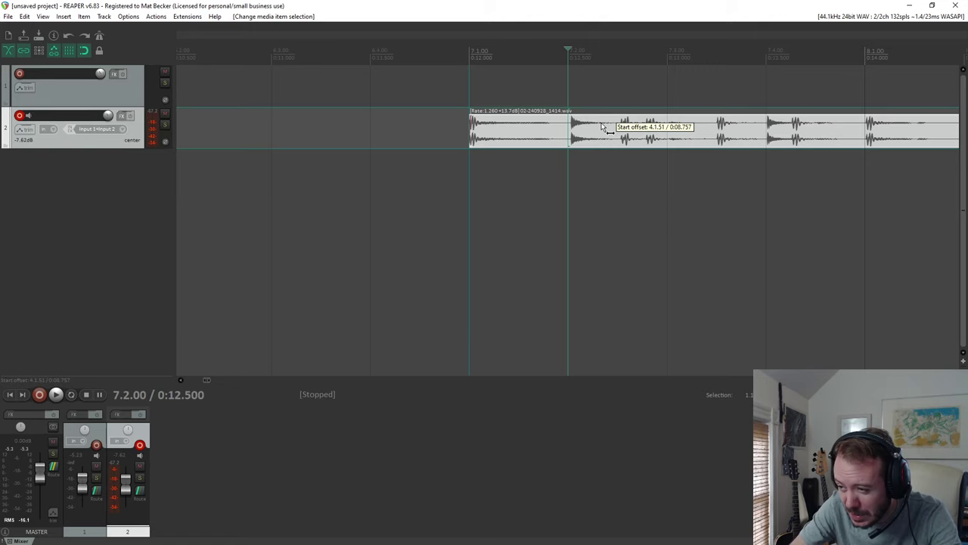
{"action": "left_click_drag", "start_coordinate": [599, 127], "coordinate": [597, 132]}
{"action": "left_click", "coordinate": [445, 85]}
{"action": "key", "text": "space"}
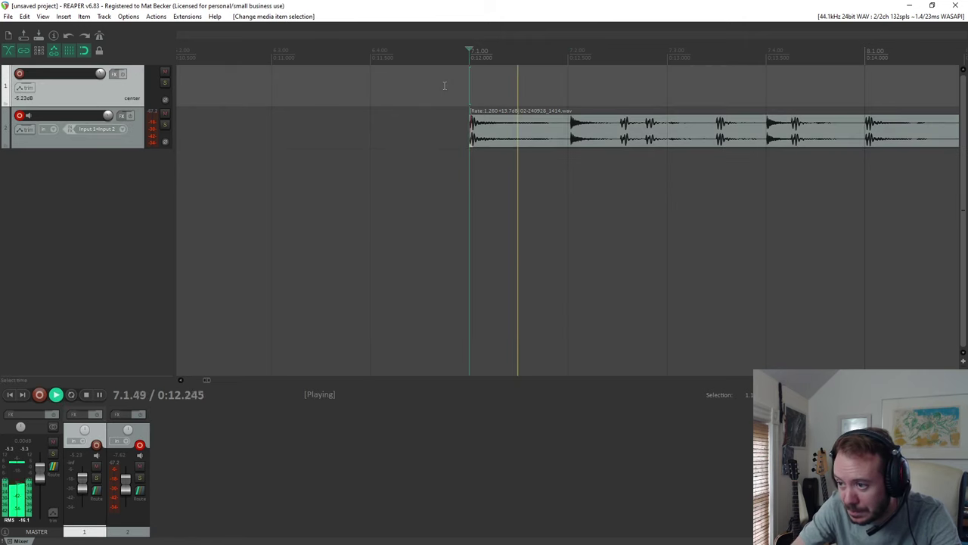
{"action": "scroll", "coordinate": [449, 87], "scroll_direction": "down", "scroll_amount": 5}
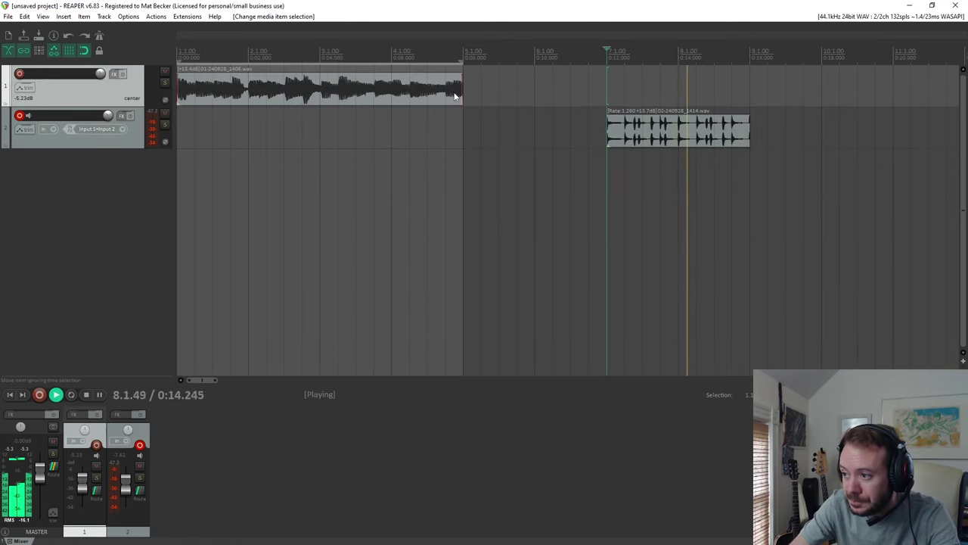
{"action": "scroll", "coordinate": [816, 110], "scroll_direction": "up", "scroll_amount": 5}
{"action": "key", "text": "space"}
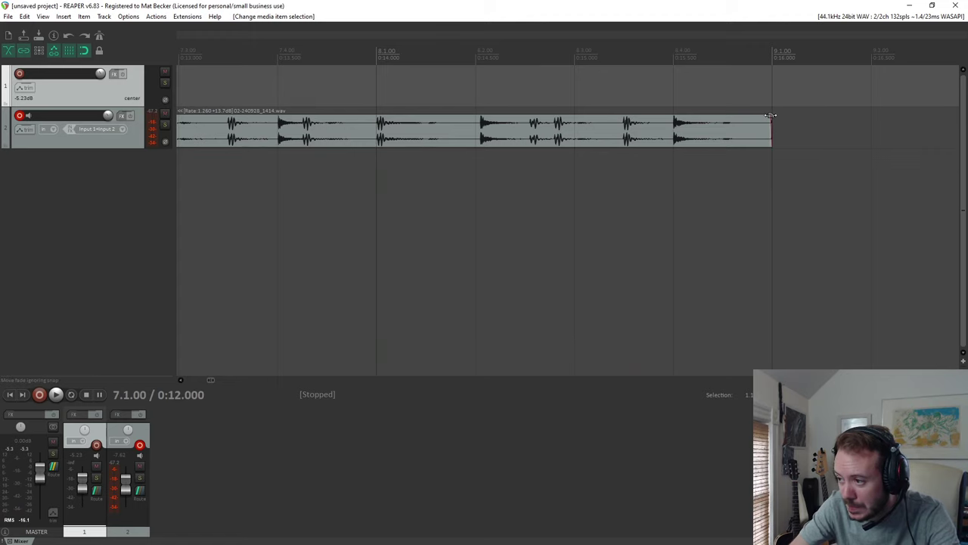
Add a short fade-out to the drum item's end, audition it, and move the item to bar 1.
{"action": "mouse_move", "coordinate": [770, 115]}
{"action": "left_mouse_down"}
{"action": "mouse_move", "coordinate": [745, 118]}
{"action": "mouse_move", "coordinate": [756, 118]}
{"action": "left_mouse_up"}
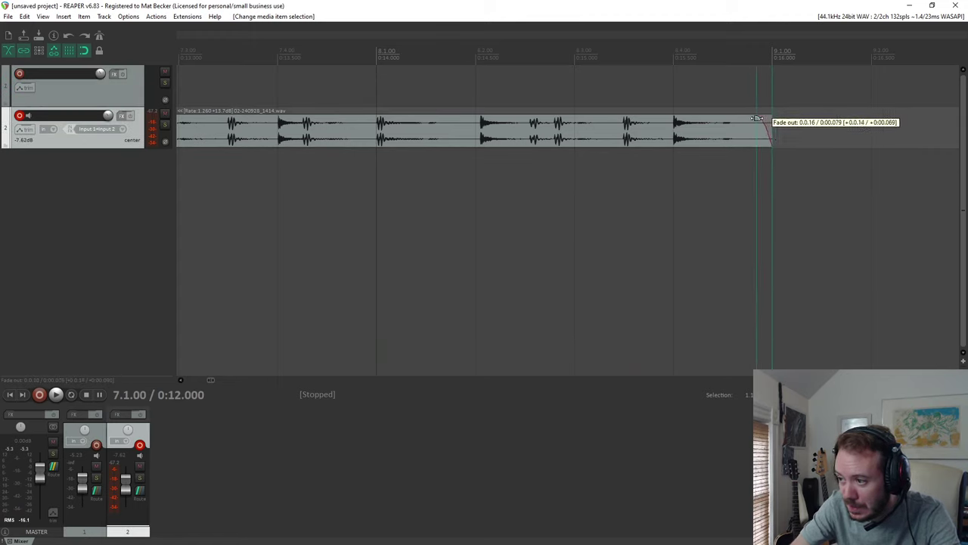
{"action": "left_click", "coordinate": [635, 80]}
{"action": "key", "text": "space"}
{"action": "left_click", "coordinate": [635, 80]}
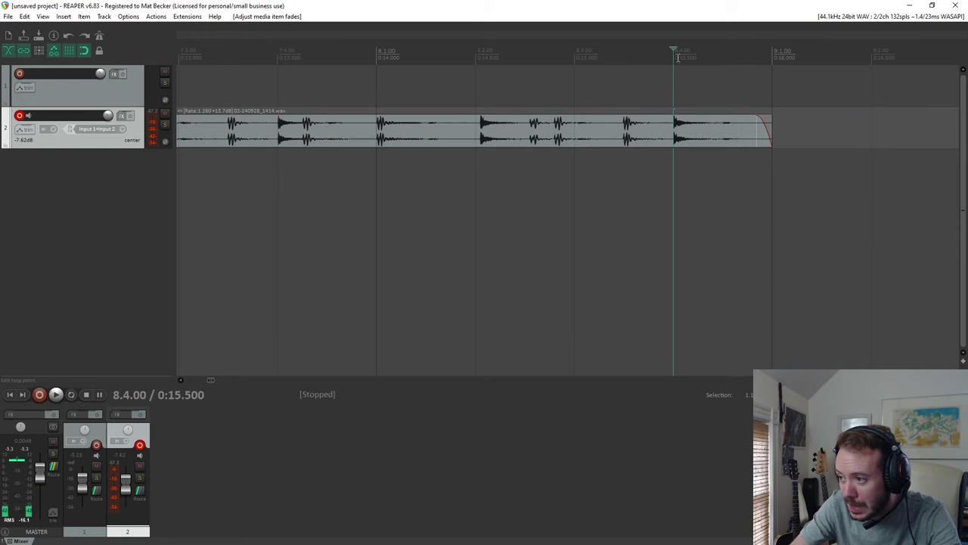
{"action": "key", "text": "space"}
{"action": "scroll", "coordinate": [635, 80], "scroll_direction": "down", "scroll_amount": 4}
{"action": "left_click_drag", "start_coordinate": [649, 144], "coordinate": [173, 148]}
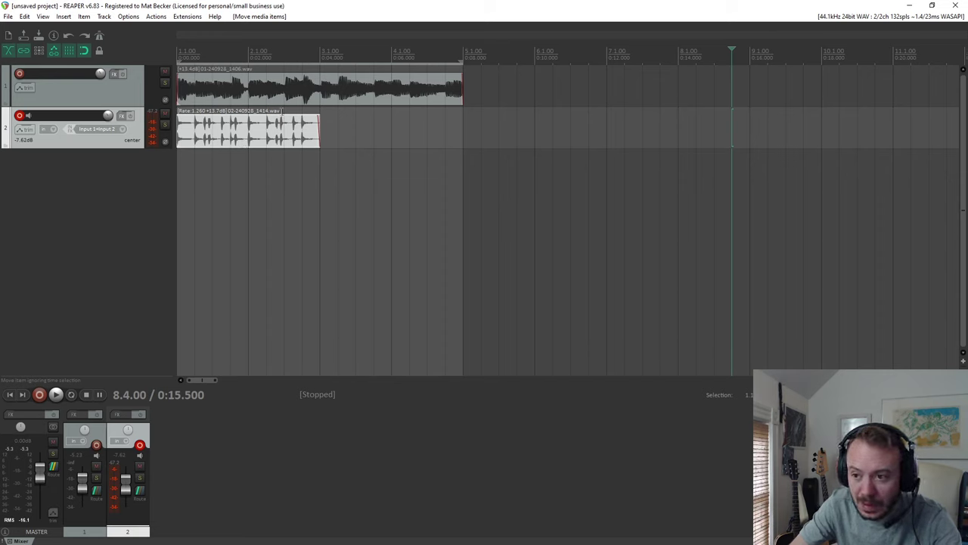
Paste a copy of the drum item after it and adjust the fade at their join while listening.
{"action": "left_click", "coordinate": [320, 113]}
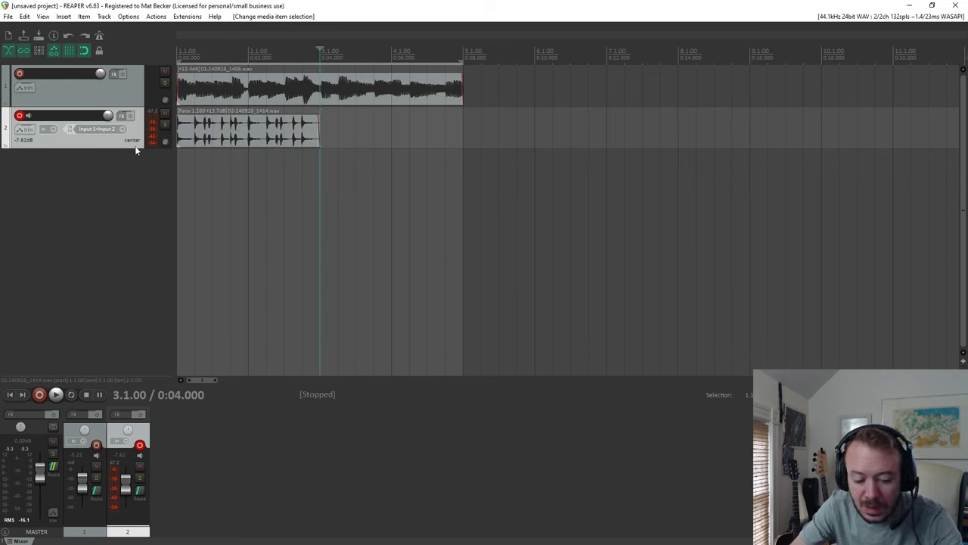
{"action": "key", "text": "ctrl+v"}
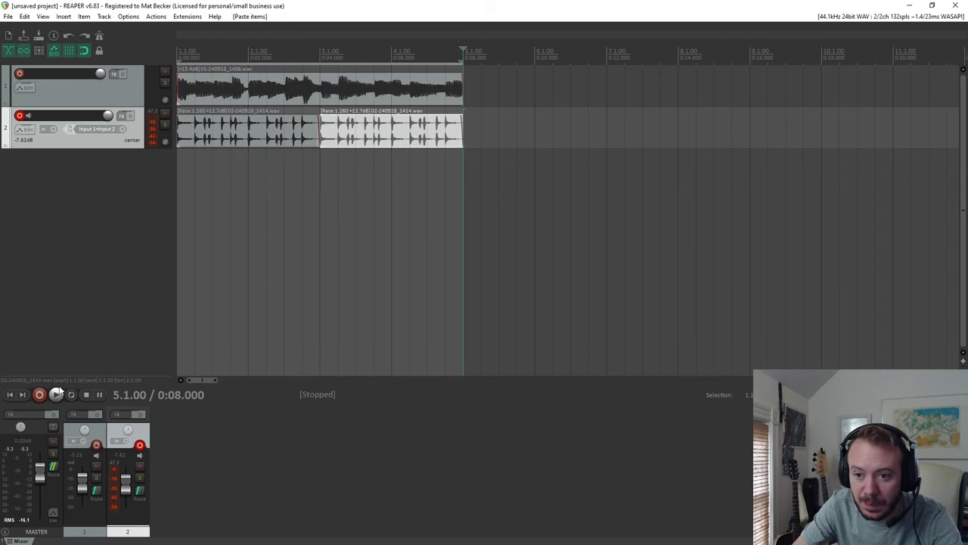
{"action": "left_click", "coordinate": [10, 394]}
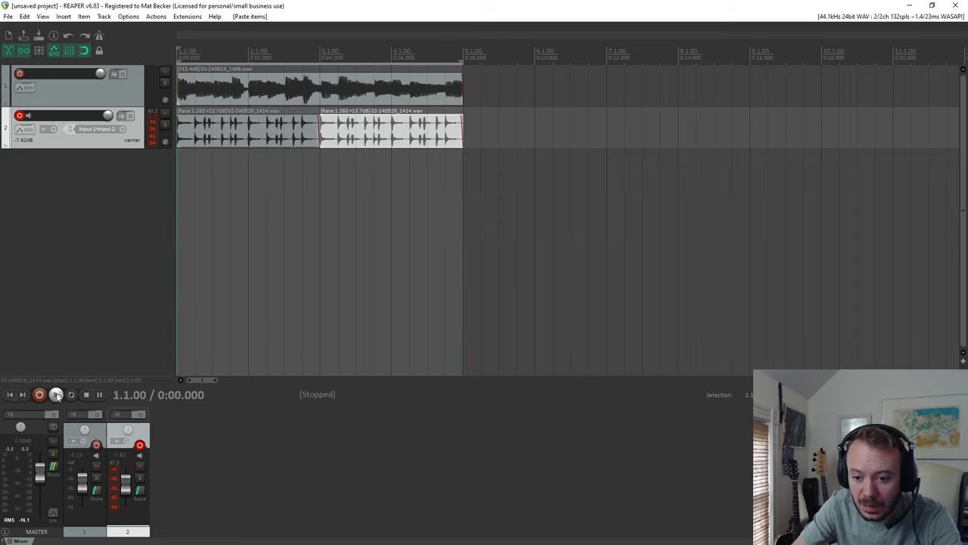
{"action": "left_click", "coordinate": [56, 395]}
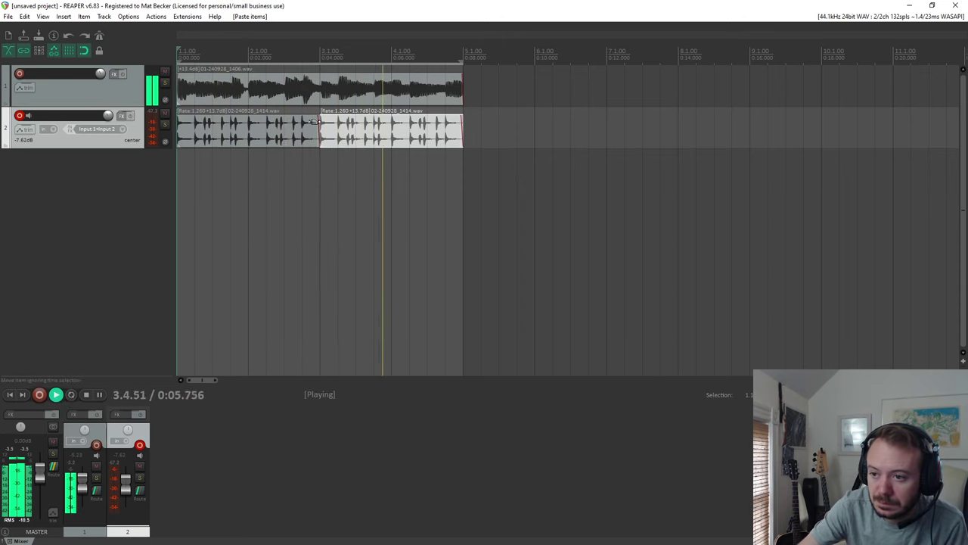
{"action": "left_click_drag", "start_coordinate": [312, 121], "coordinate": [313, 114]}
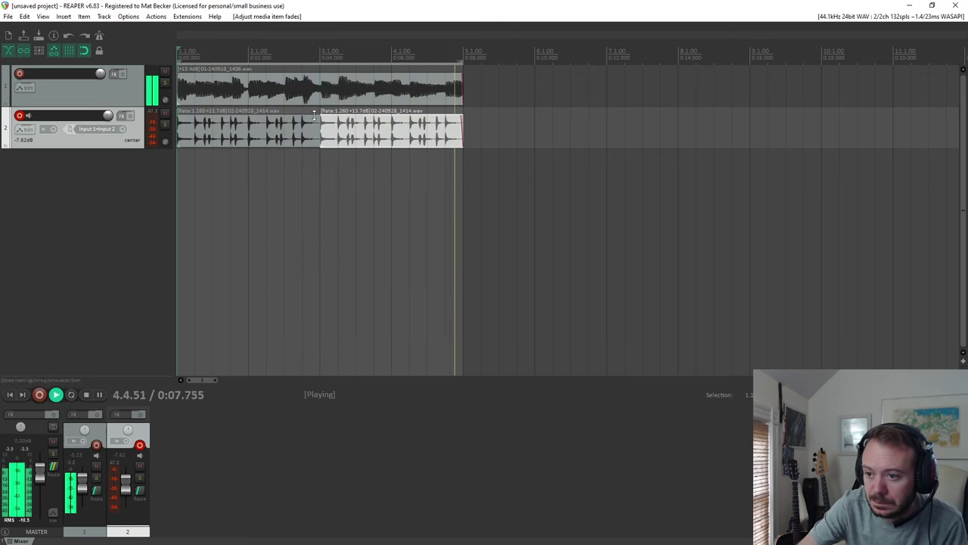
{"action": "key", "text": "space"}
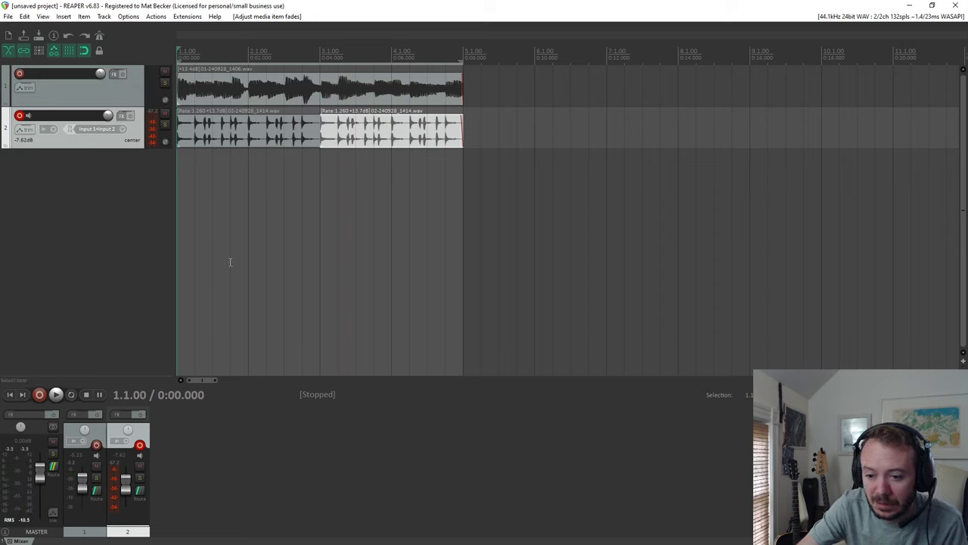
{"action": "left_click", "coordinate": [56, 394]}
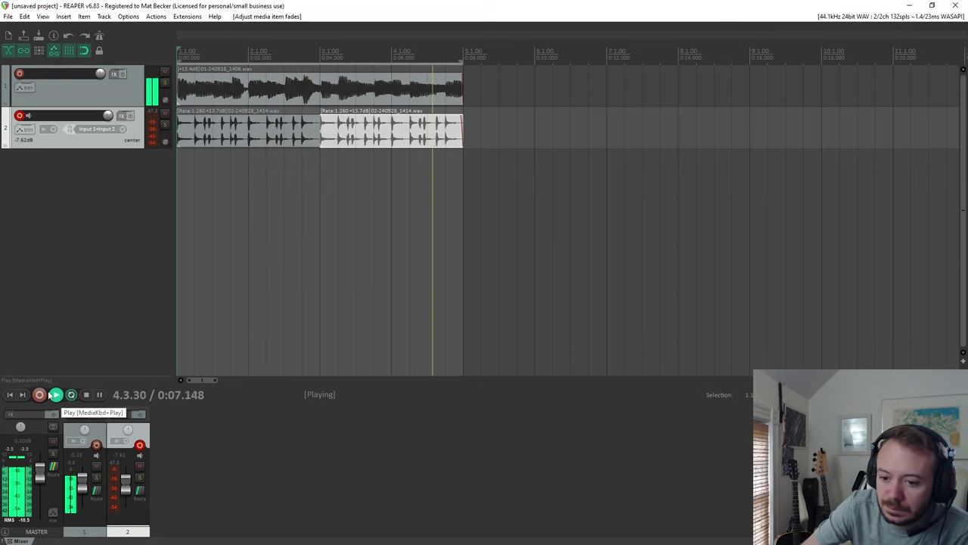
{"action": "left_click", "coordinate": [86, 393]}
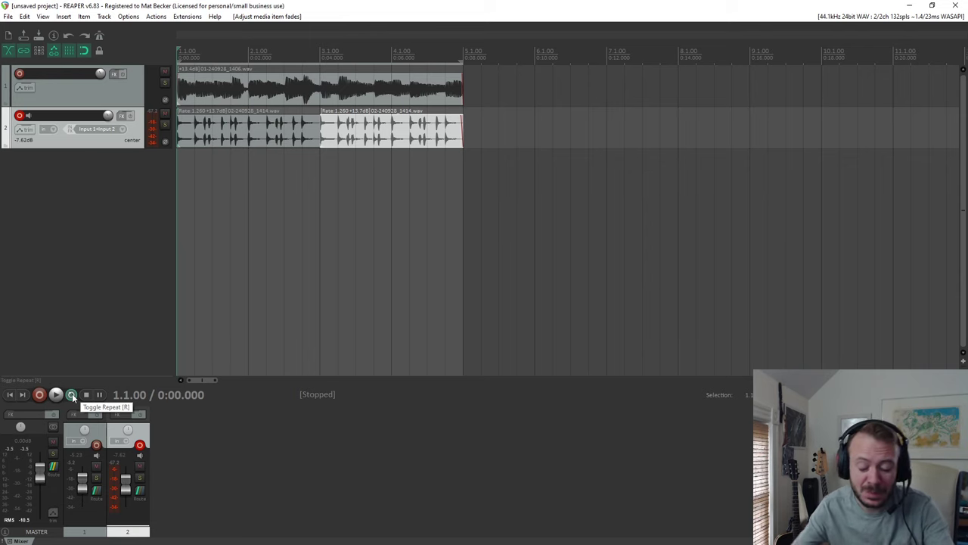
{"action": "scroll", "coordinate": [295, 148], "scroll_direction": "up", "scroll_amount": 4}
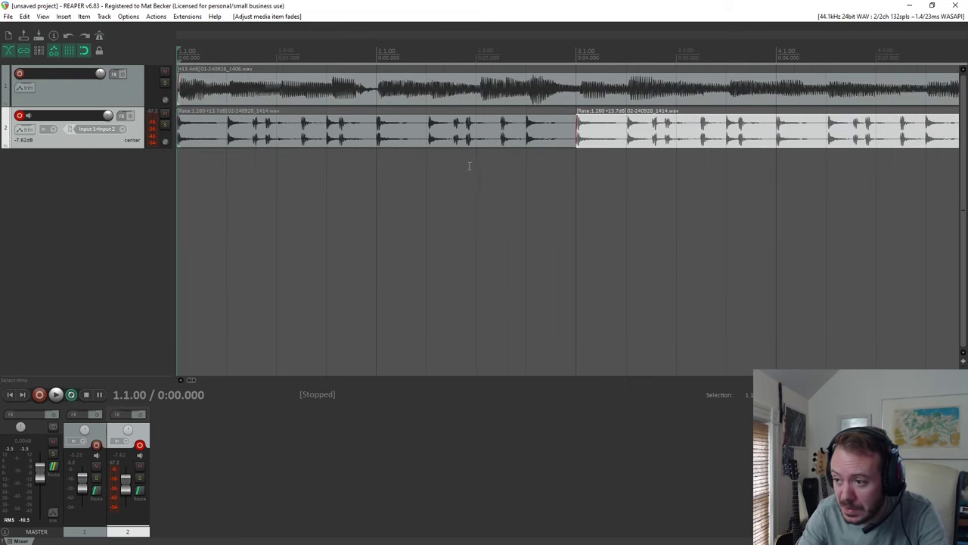
Split the drum item at bar 2 and delete the first bar of drums.
{"action": "scroll", "coordinate": [476, 159], "scroll_direction": "up", "scroll_amount": 3}
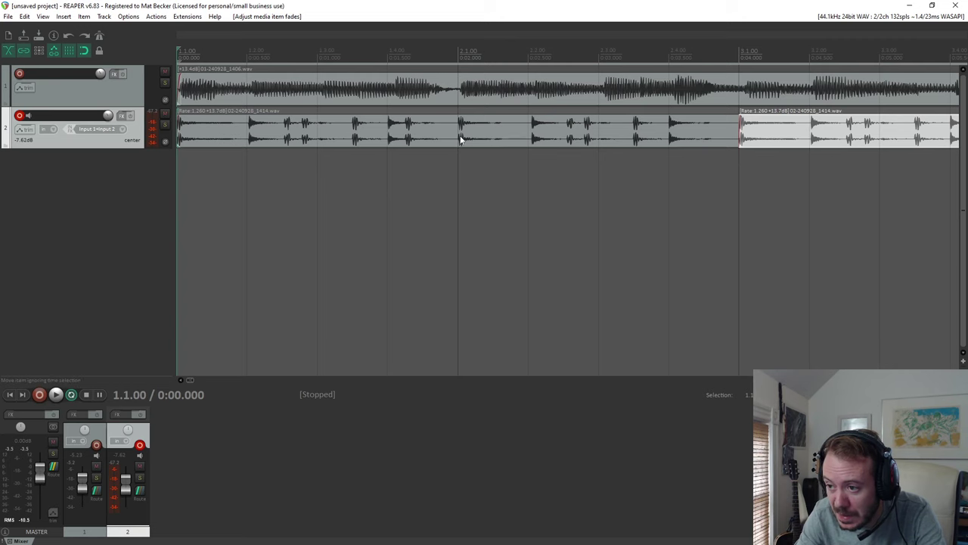
{"action": "left_click", "coordinate": [460, 140]}
{"action": "key", "text": "s"}
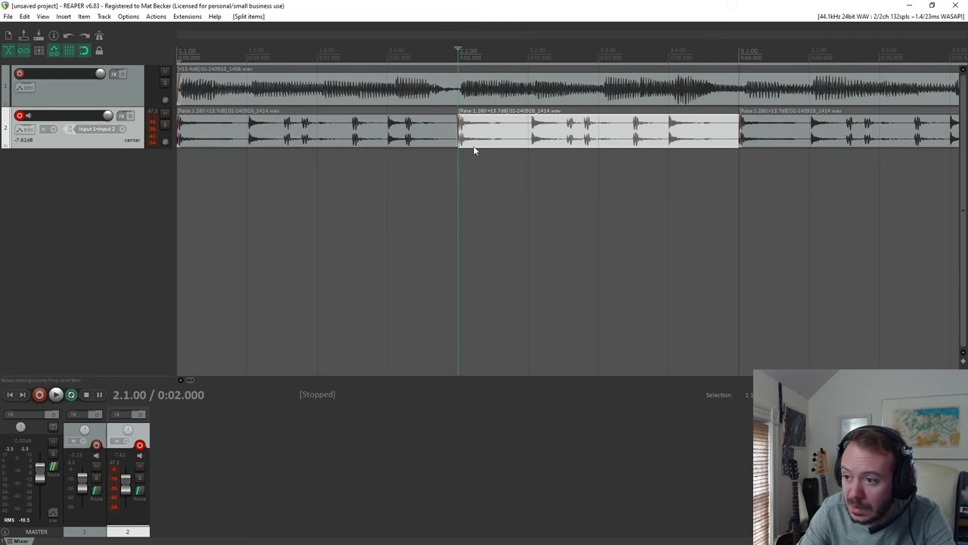
{"action": "left_click", "coordinate": [413, 133]}
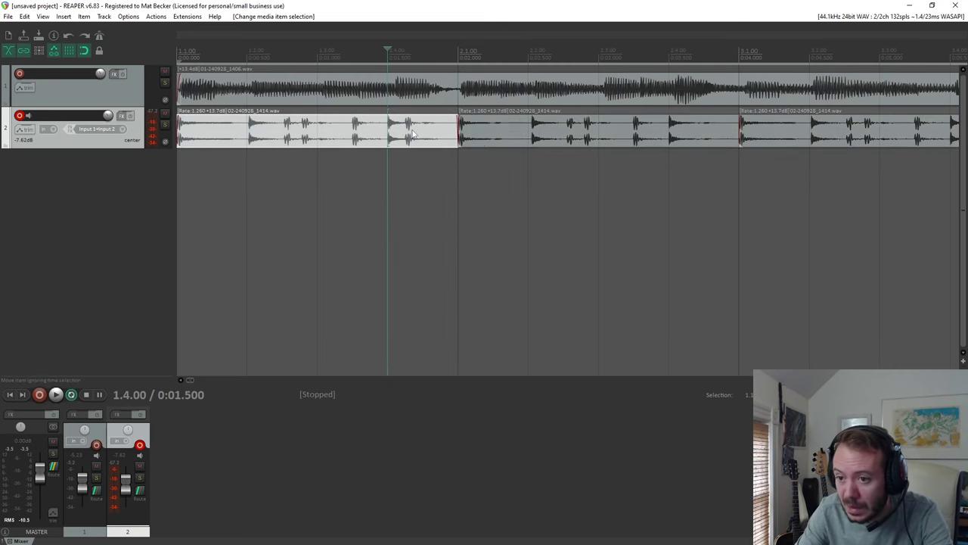
{"action": "left_click", "coordinate": [9, 394]}
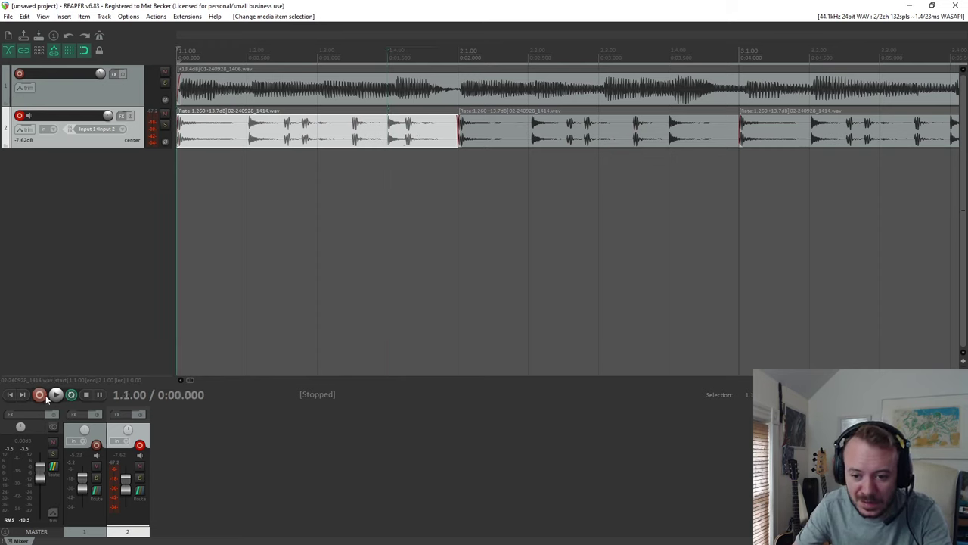
{"action": "left_click", "coordinate": [56, 394]}
{"action": "key", "text": "space"}
{"action": "left_click", "coordinate": [345, 132]}
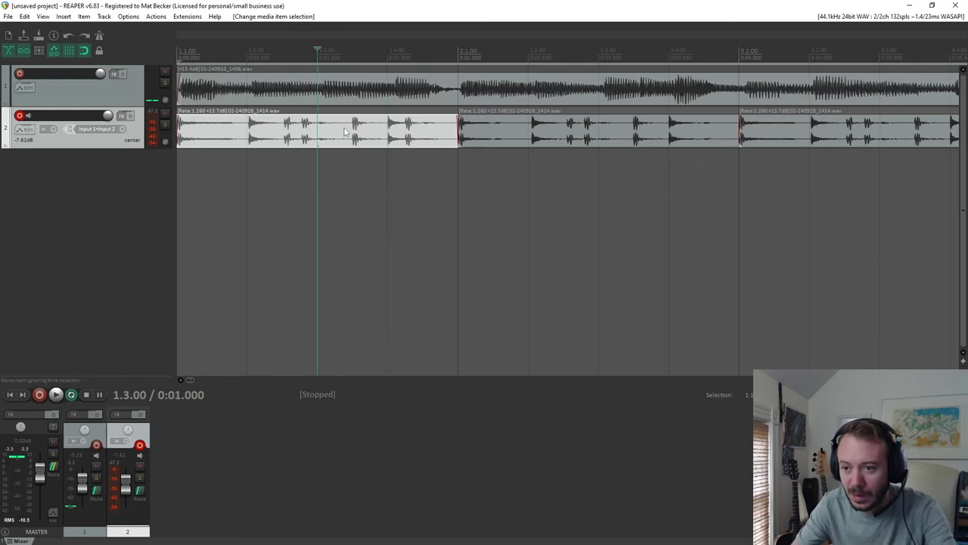
{"action": "key", "text": "Delete"}
Paste a copy of bar 2 at the project start and split it at 1.4.00.
{"action": "left_click", "coordinate": [504, 126]}
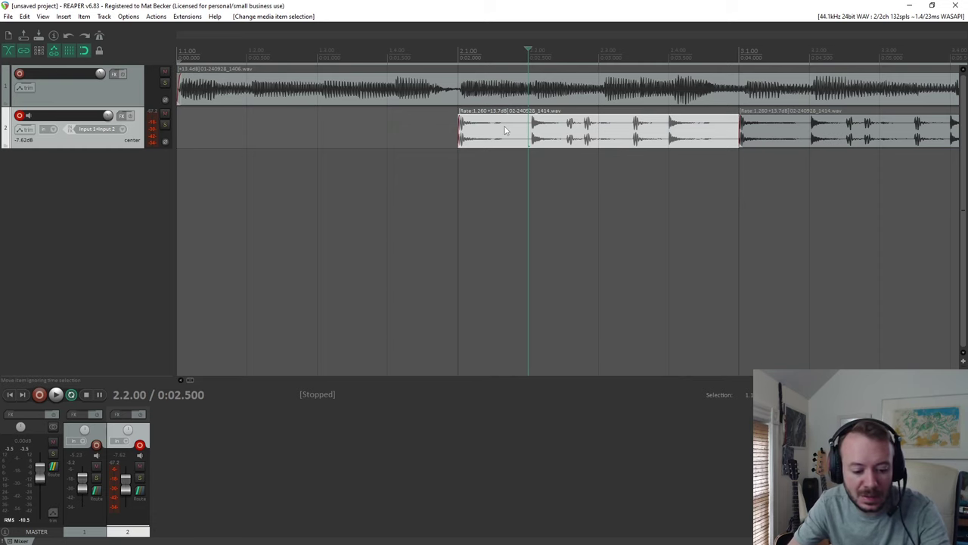
{"action": "left_click", "coordinate": [178, 128]}
{"action": "key", "text": "ctrl+v"}
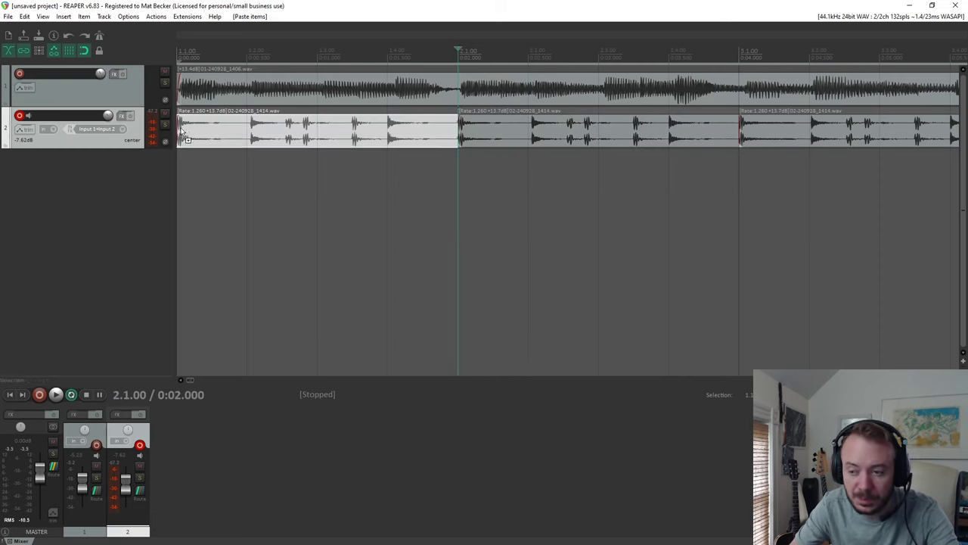
{"action": "left_click", "coordinate": [387, 139]}
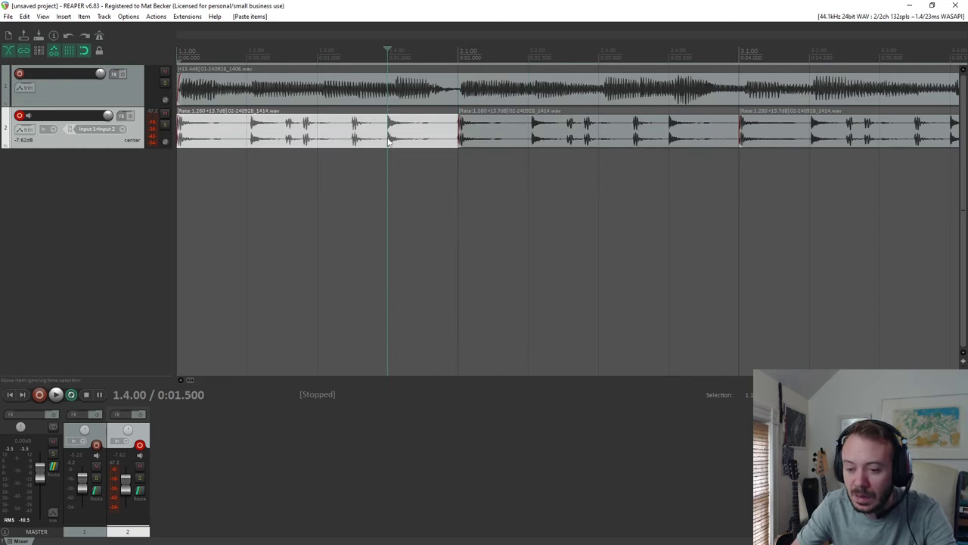
{"action": "key", "text": "s"}
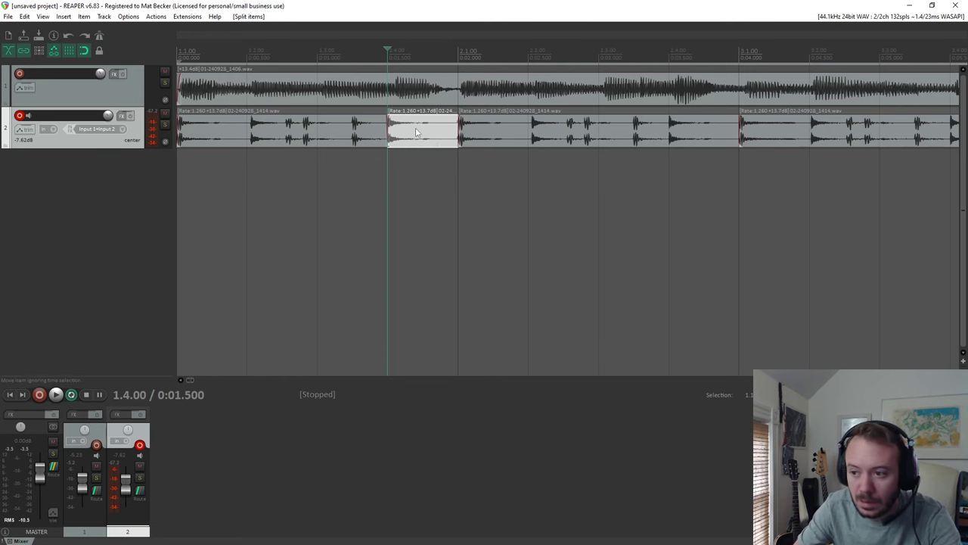
{"action": "scroll", "coordinate": [469, 164], "scroll_direction": "down", "scroll_amount": 2}
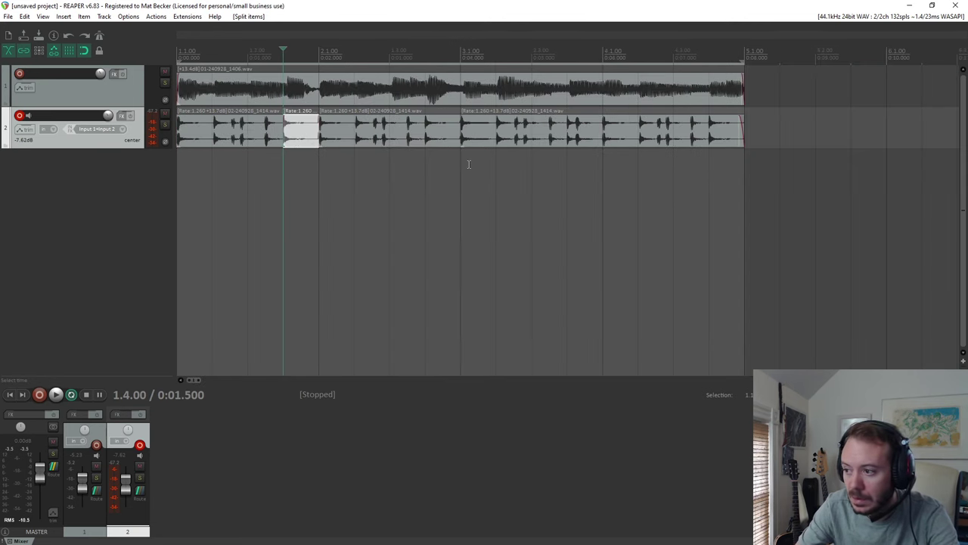
{"action": "left_click", "coordinate": [744, 130]}
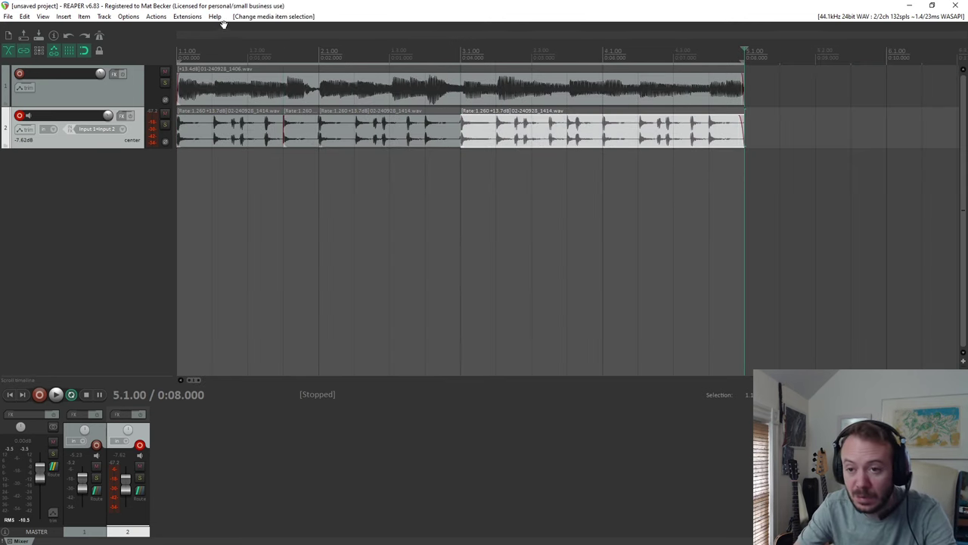
Set the grid line spacing to 1/8 and trim the last drum item to end at 4.4.50.
{"action": "left_click", "coordinate": [128, 17]}
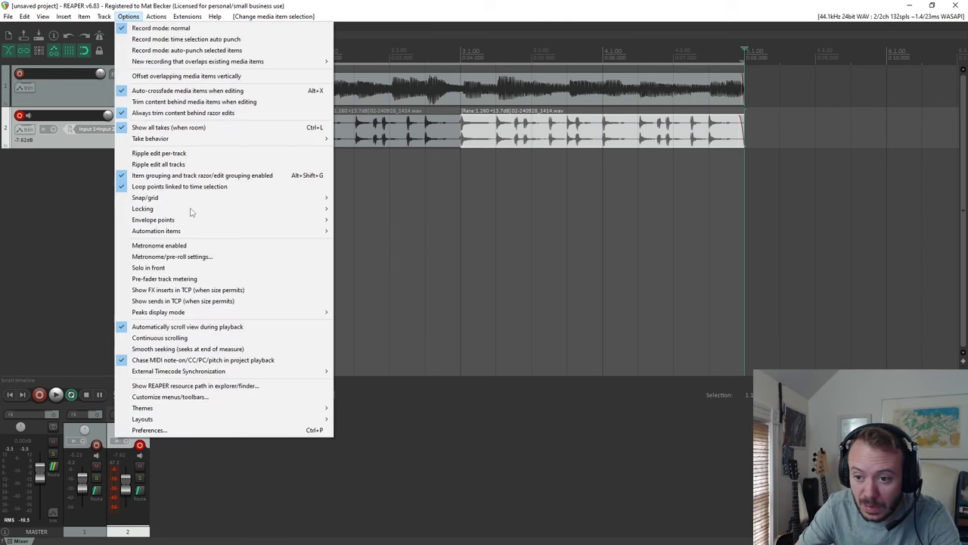
{"action": "mouse_move", "coordinate": [183, 202]}
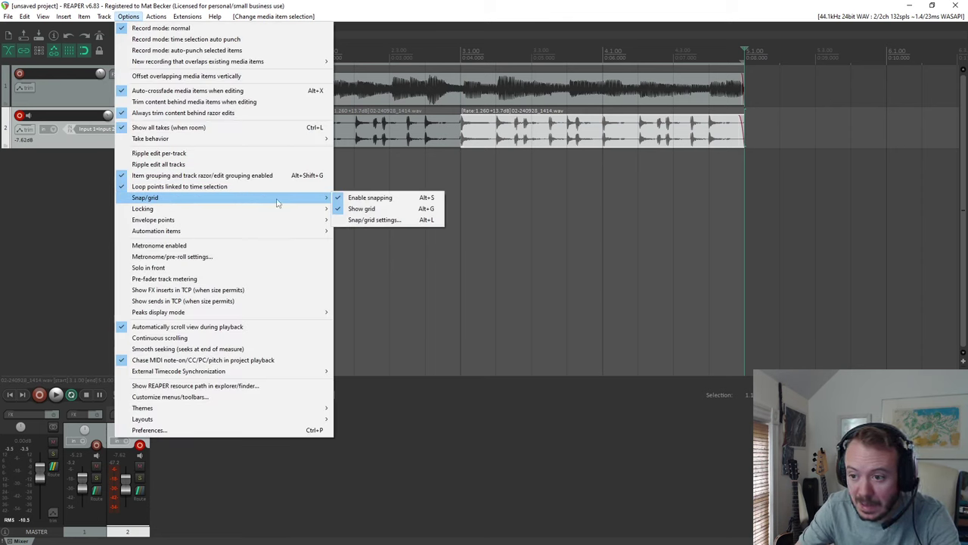
{"action": "left_click", "coordinate": [378, 220]}
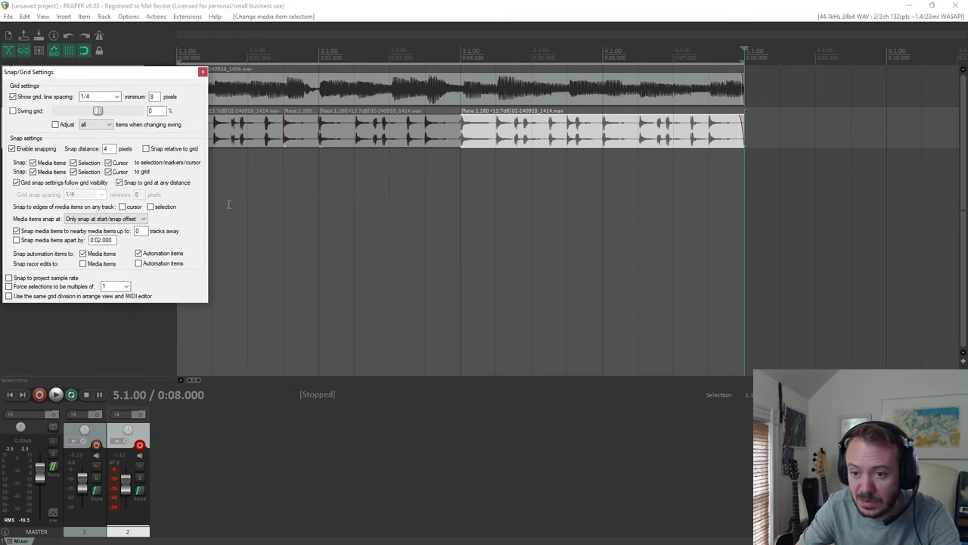
{"action": "left_click", "coordinate": [112, 97]}
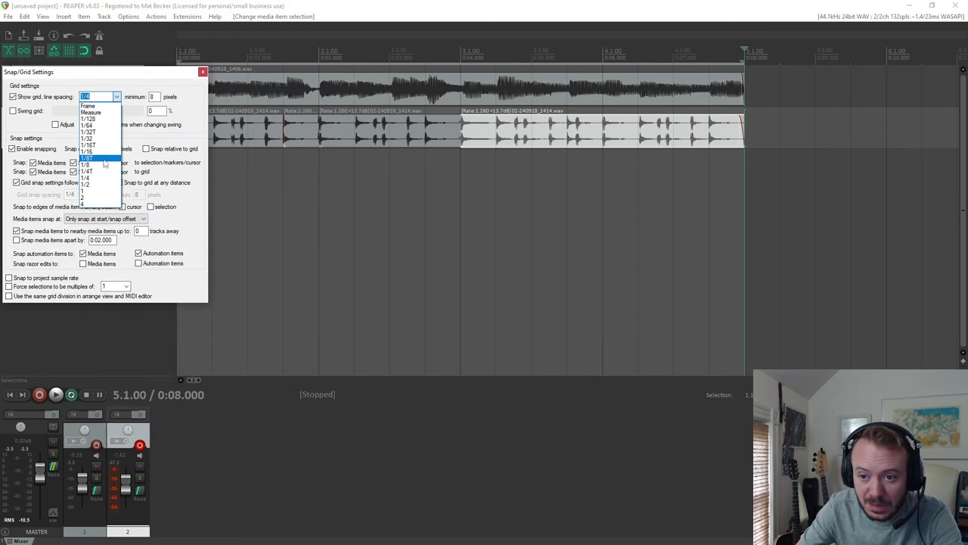
{"action": "left_click", "coordinate": [97, 162]}
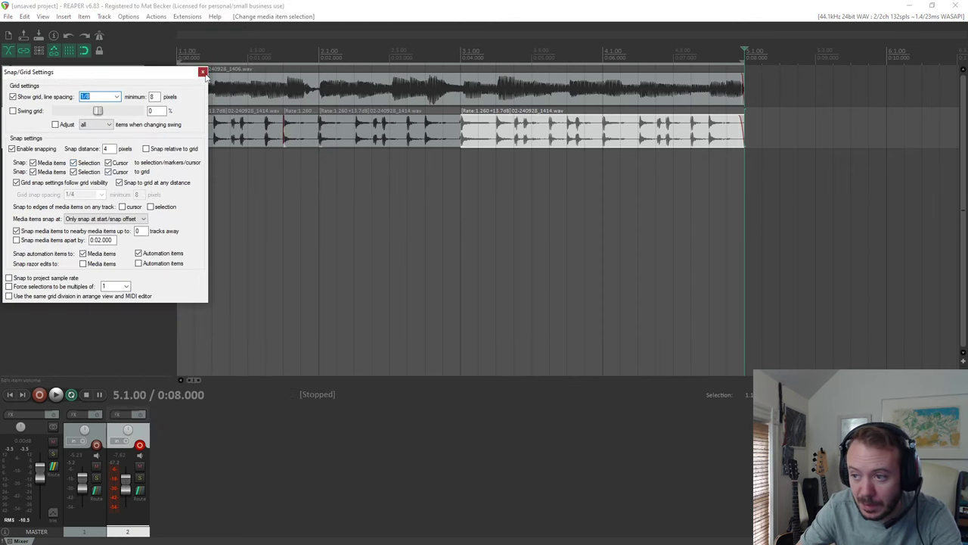
{"action": "left_click", "coordinate": [202, 73]}
{"action": "left_click_drag", "start_coordinate": [740, 126], "coordinate": [726, 126]}
Paste the short bar-1 drum snippet at 4.4.50, fit it to end at bar 5, and play back.
{"action": "left_click", "coordinate": [728, 106]}
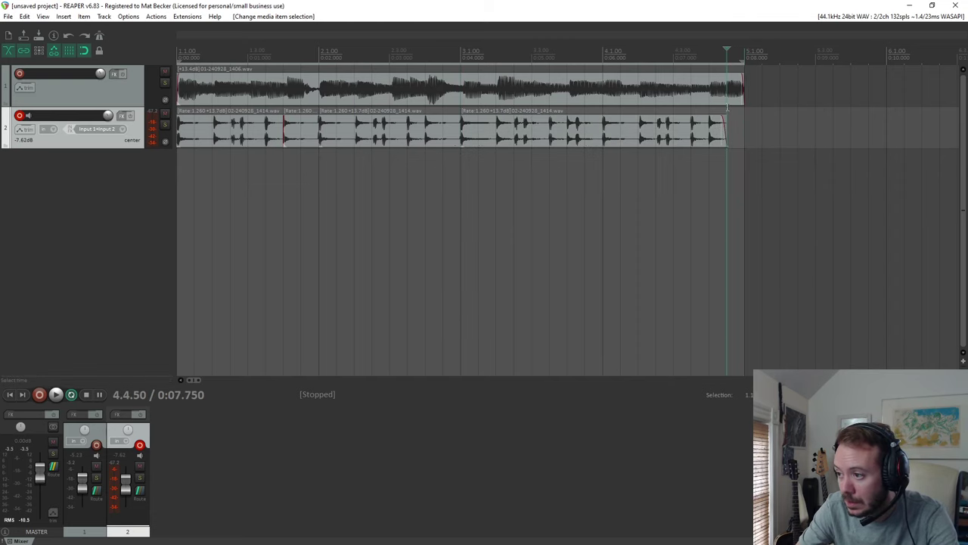
{"action": "left_click", "coordinate": [306, 143]}
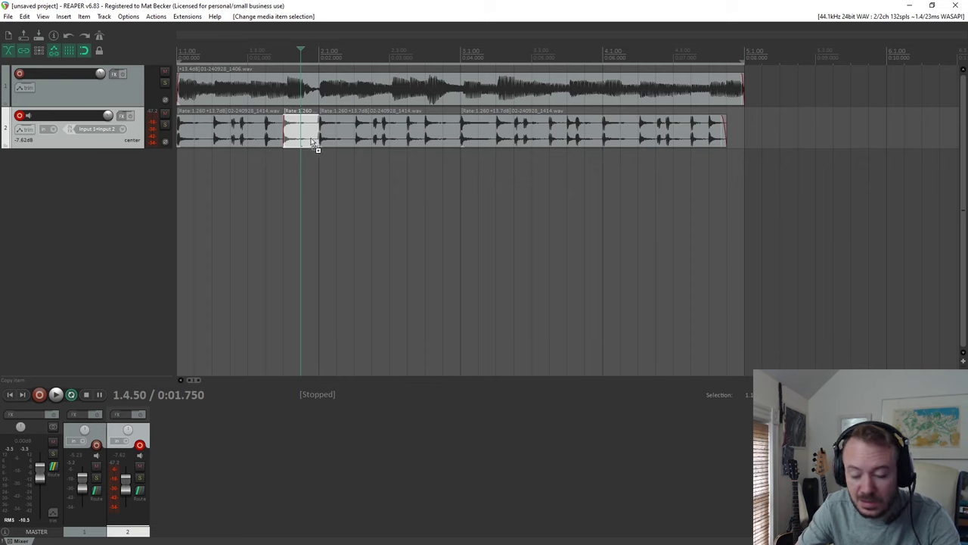
{"action": "left_click", "coordinate": [726, 118]}
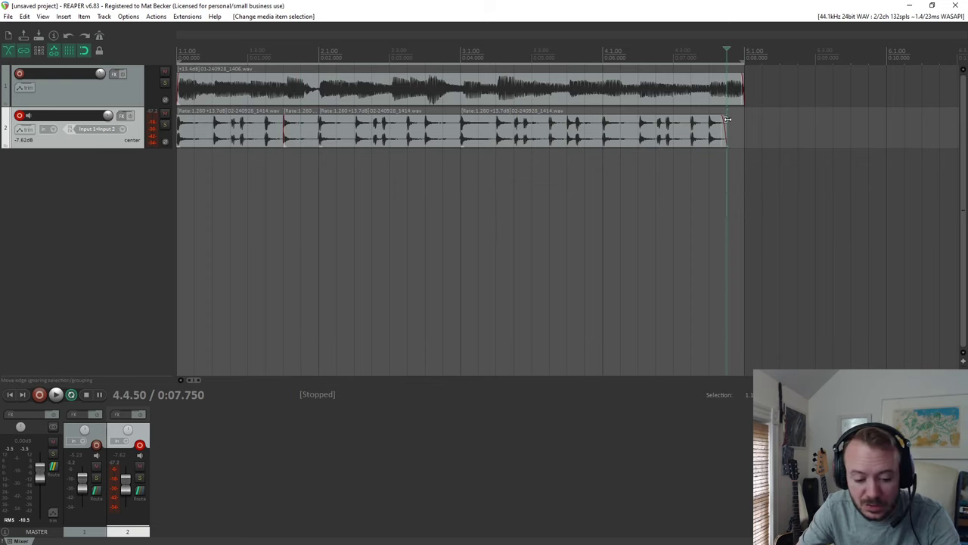
{"action": "key", "text": "ctrl+v"}
{"action": "left_click_drag", "start_coordinate": [759, 139], "coordinate": [745, 134]}
{"action": "left_click", "coordinate": [10, 395]}
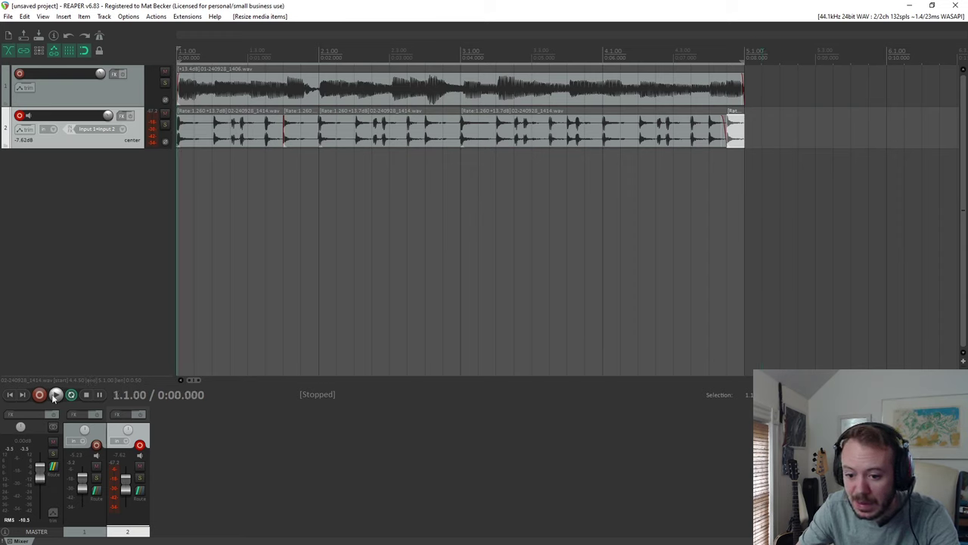
{"action": "left_click", "coordinate": [56, 394]}
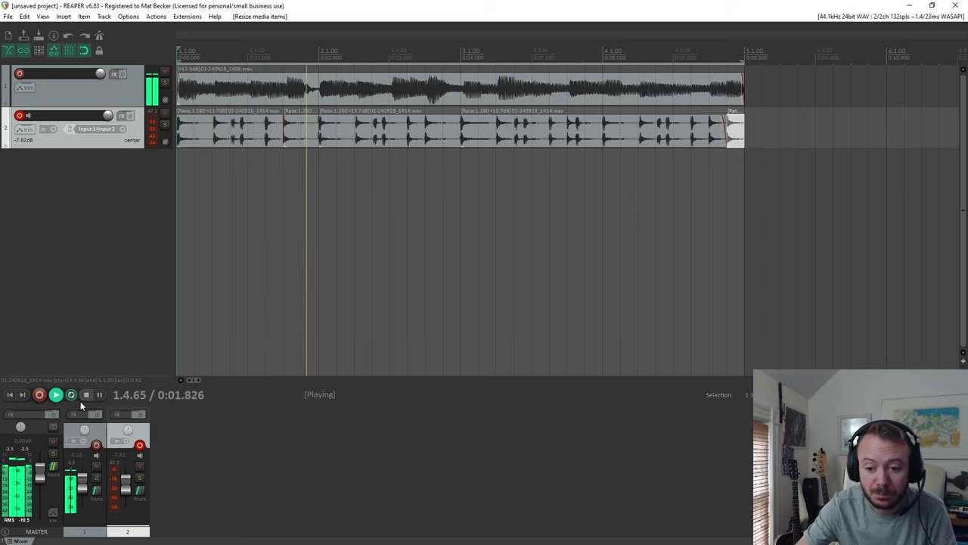
{"action": "left_click", "coordinate": [81, 396]}
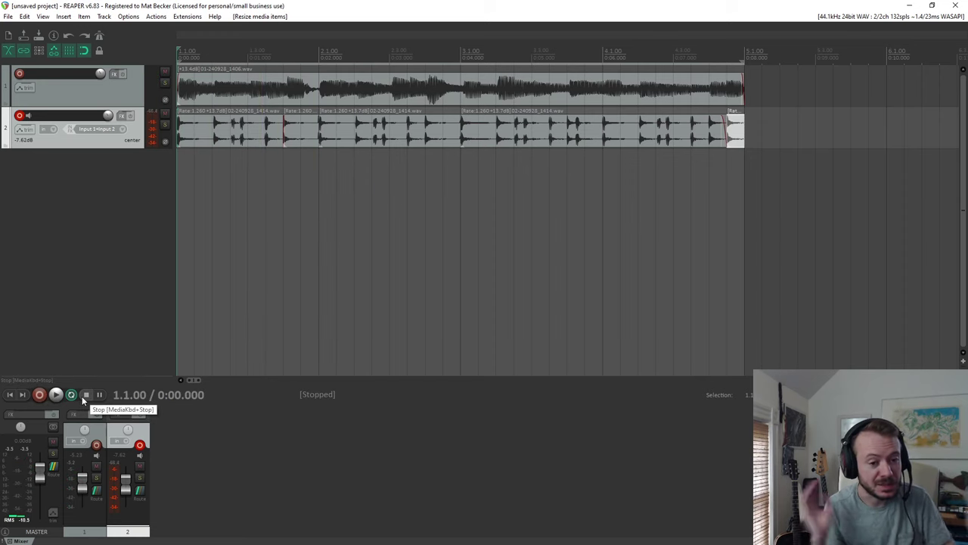
Split the drum item, trim the left part to 1.3.00, paste a drum hit into the gap, and play back.
{"action": "scroll", "coordinate": [397, 128], "scroll_direction": "up", "scroll_amount": 3}
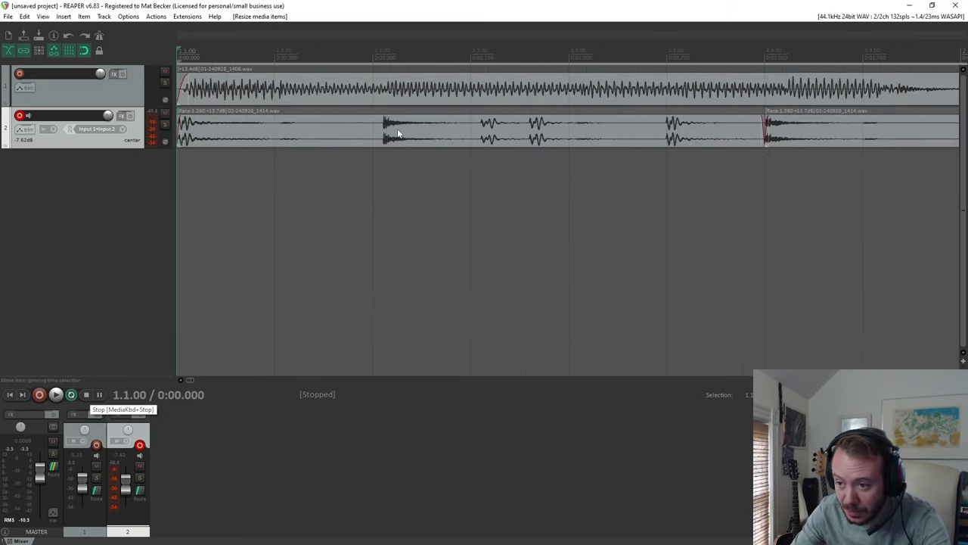
{"action": "left_click", "coordinate": [667, 130]}
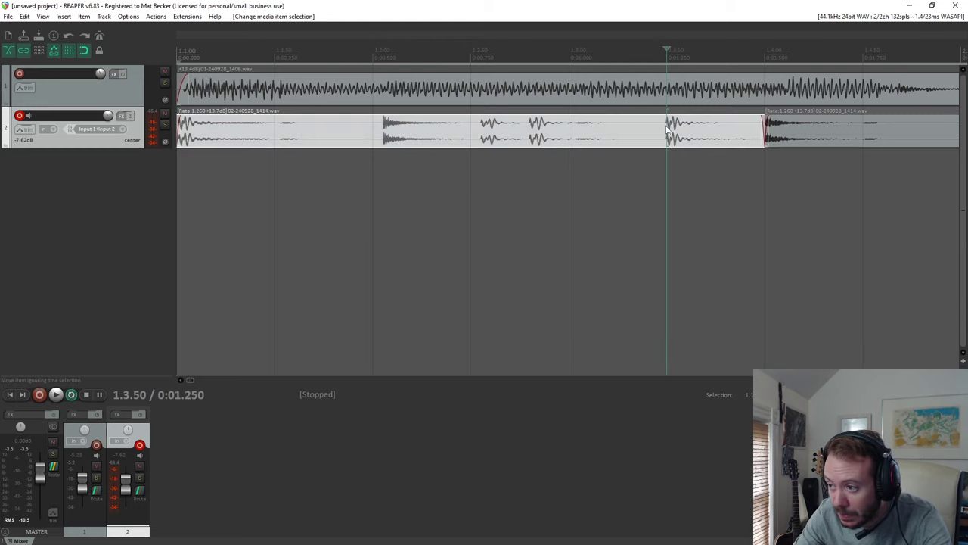
{"action": "key", "text": "s"}
{"action": "left_click_drag", "start_coordinate": [660, 139], "coordinate": [590, 146]}
{"action": "left_click", "coordinate": [565, 122]}
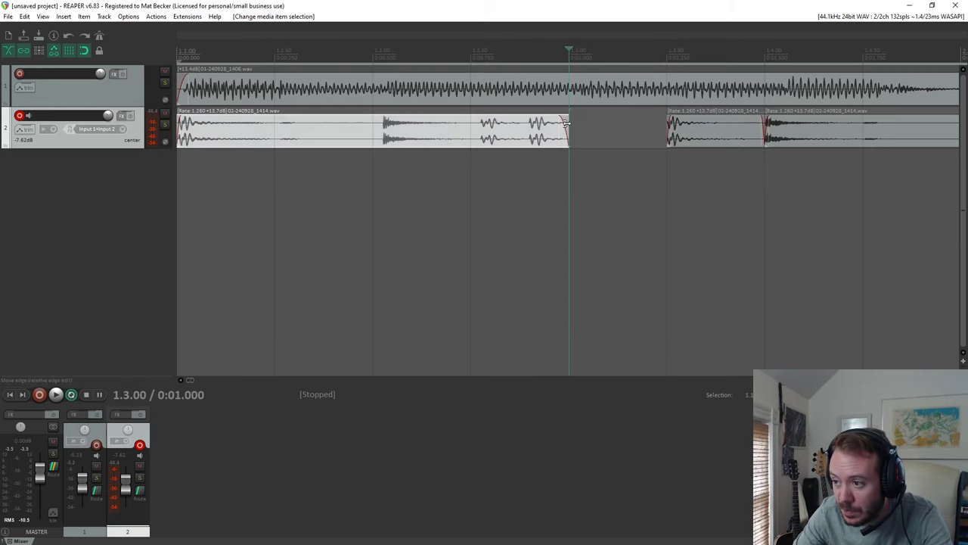
{"action": "key", "text": "ctrl+v"}
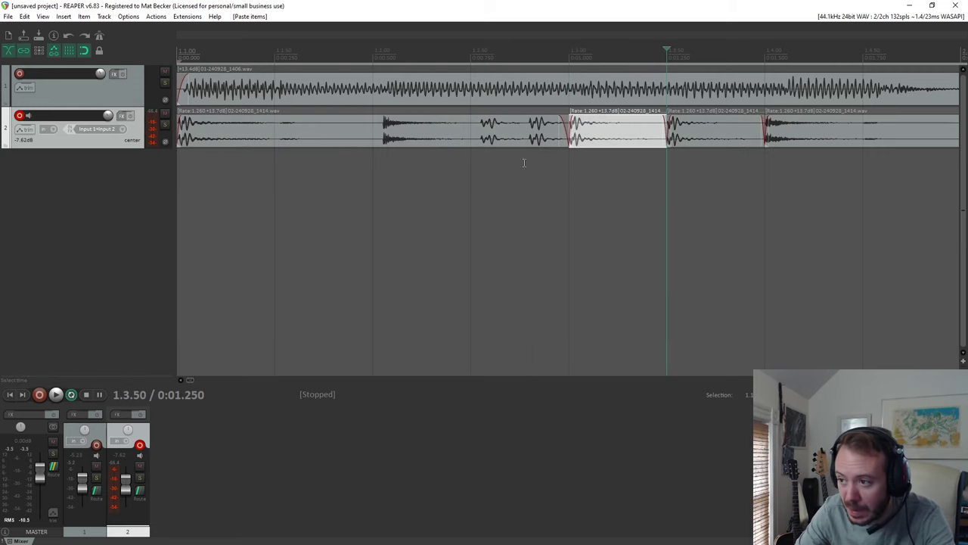
{"action": "left_click", "coordinate": [10, 394]}
{"action": "left_click", "coordinate": [56, 394]}
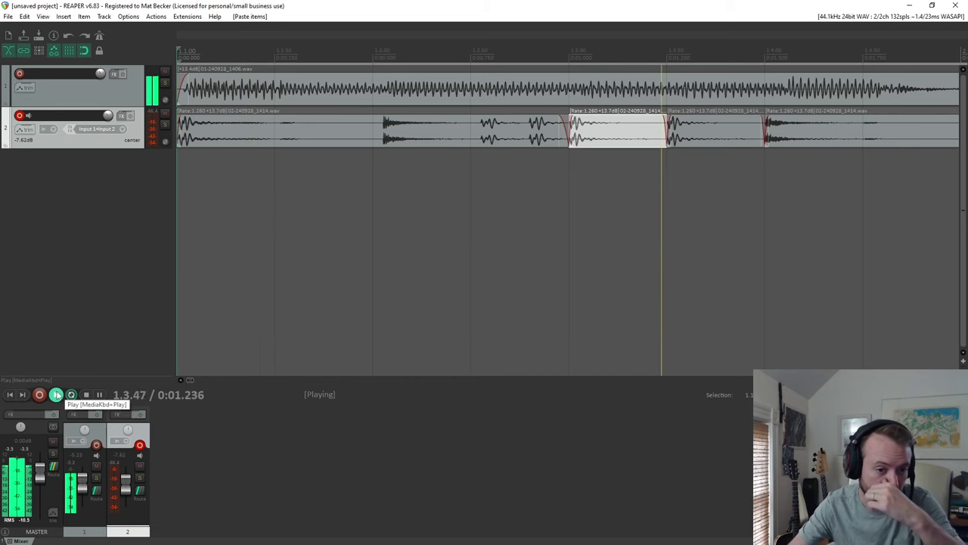
{"action": "scroll", "coordinate": [309, 203], "scroll_direction": "down", "scroll_amount": 5}
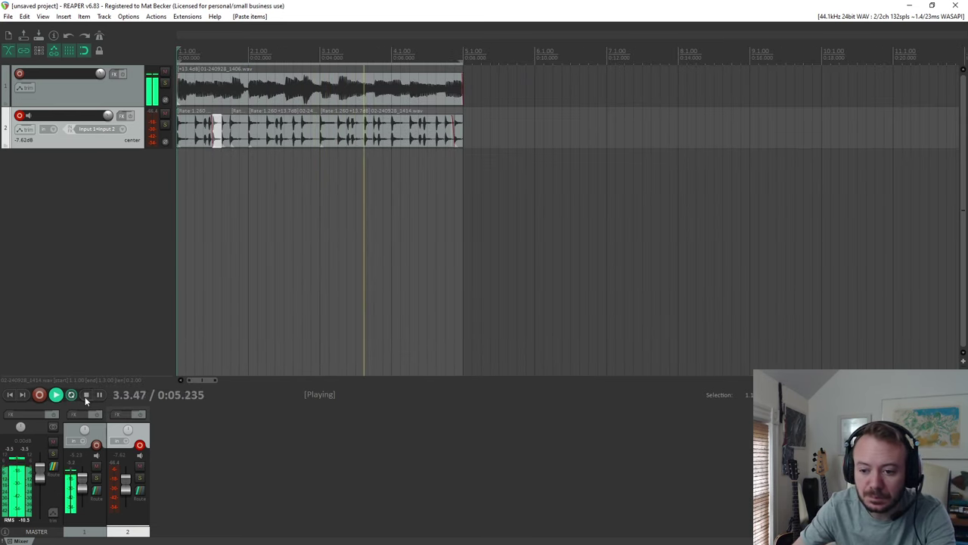
{"action": "left_click", "coordinate": [86, 395]}
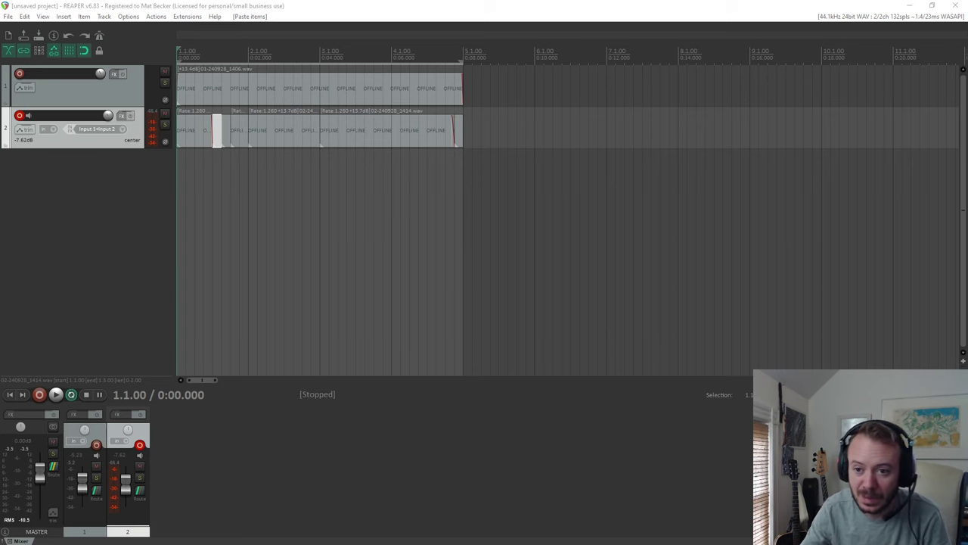
Insert track 3 below track 2 and arm it to record from Input 1.
{"action": "double_click", "coordinate": [119, 228]}
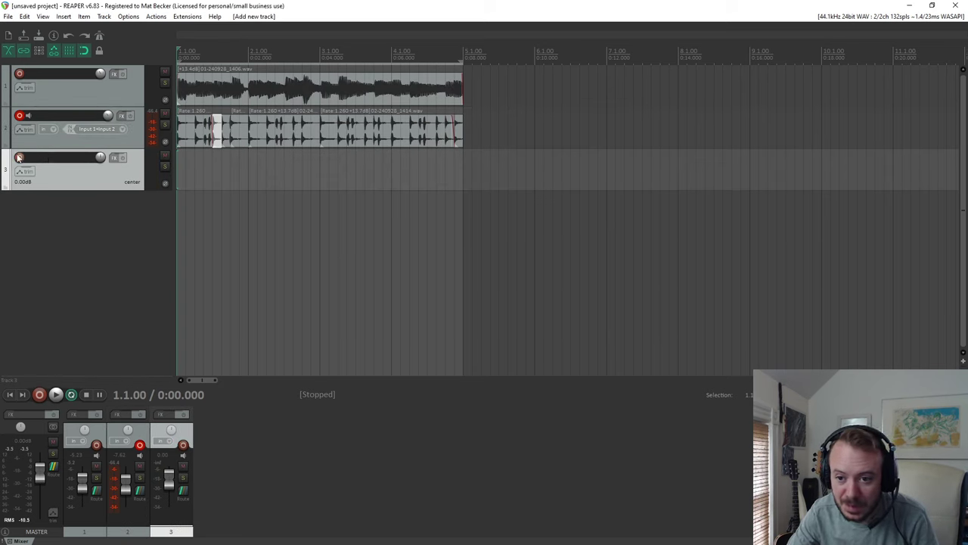
{"action": "left_click", "coordinate": [19, 158]}
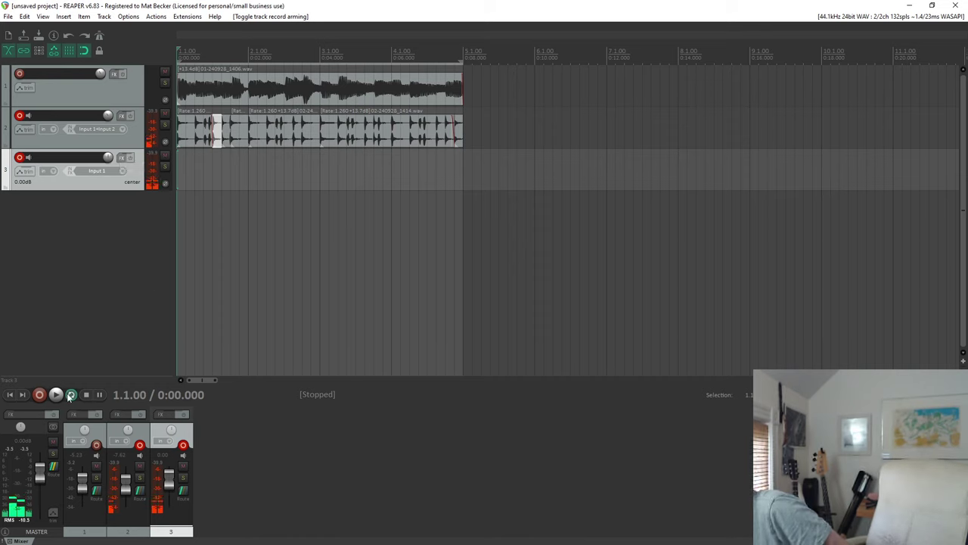
Record onto track 3, undo, disarm track 2, record a second take, and compare the takes.
{"action": "left_click", "coordinate": [39, 394]}
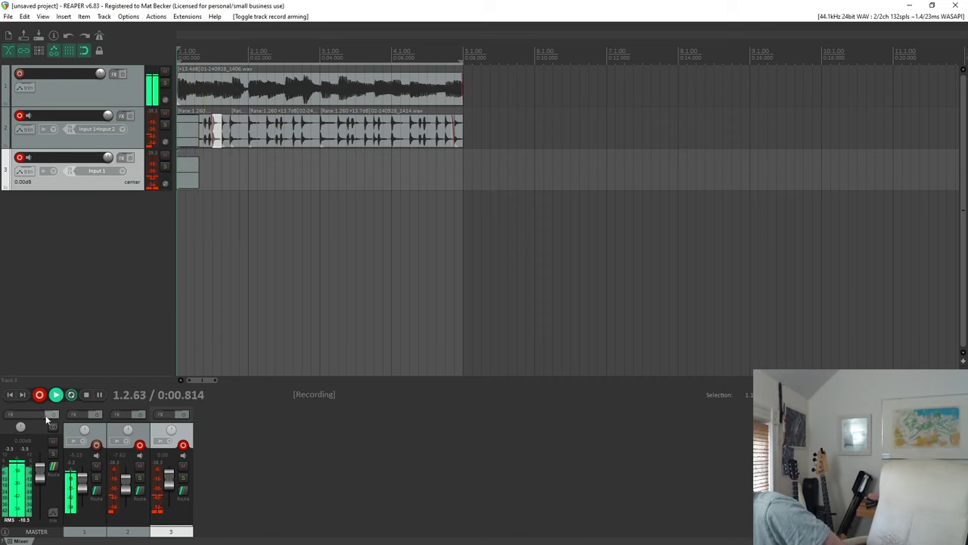
{"action": "left_click", "coordinate": [86, 394]}
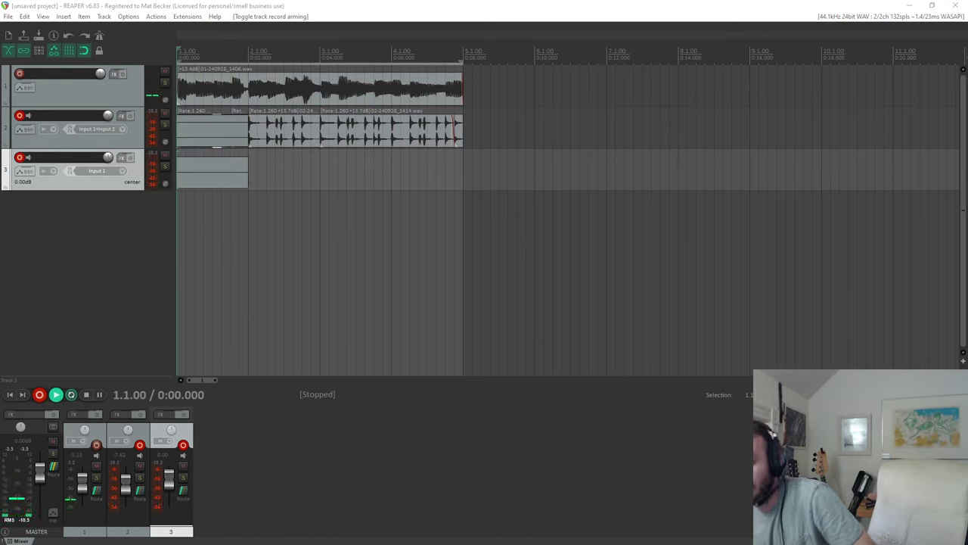
{"action": "key", "text": "ctrl+z"}
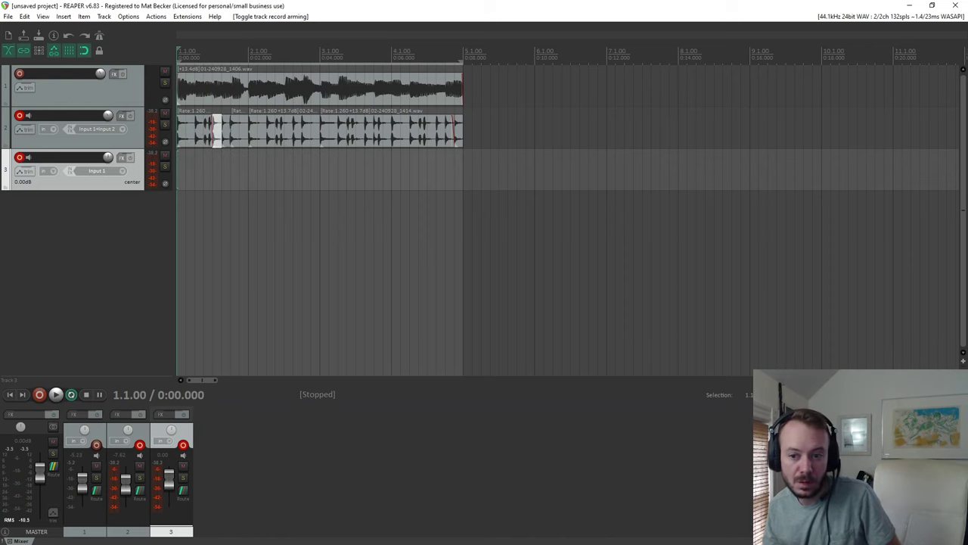
{"action": "left_click", "coordinate": [19, 115]}
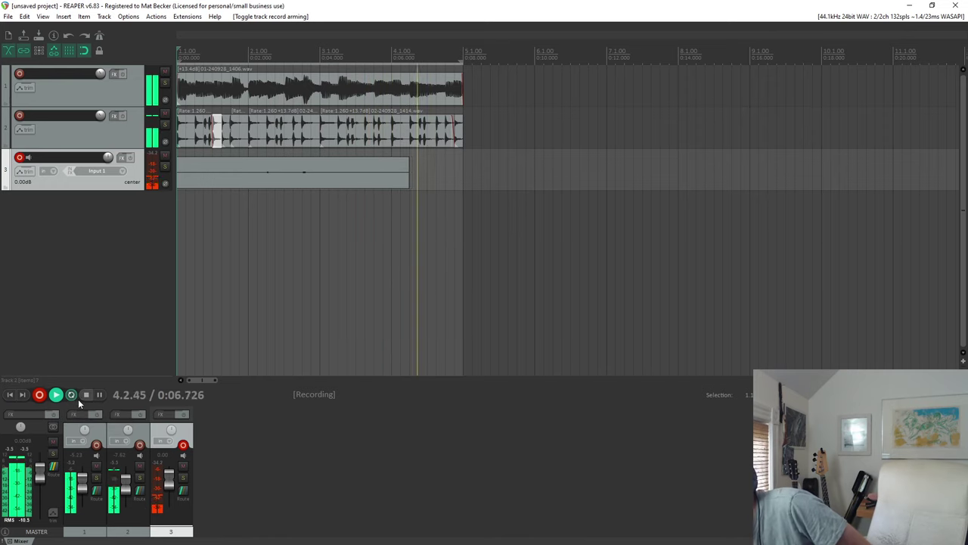
{"action": "left_click", "coordinate": [82, 396]}
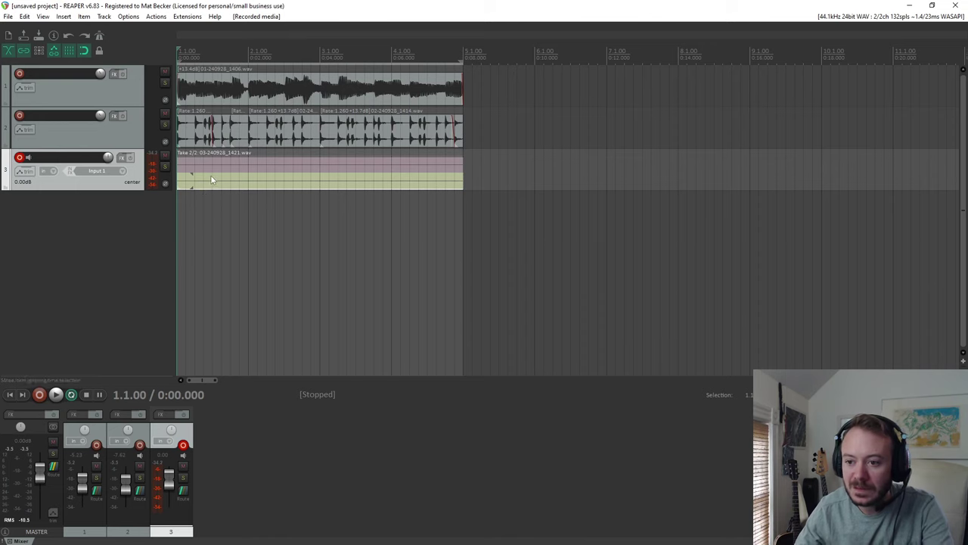
{"action": "left_click", "coordinate": [213, 170]}
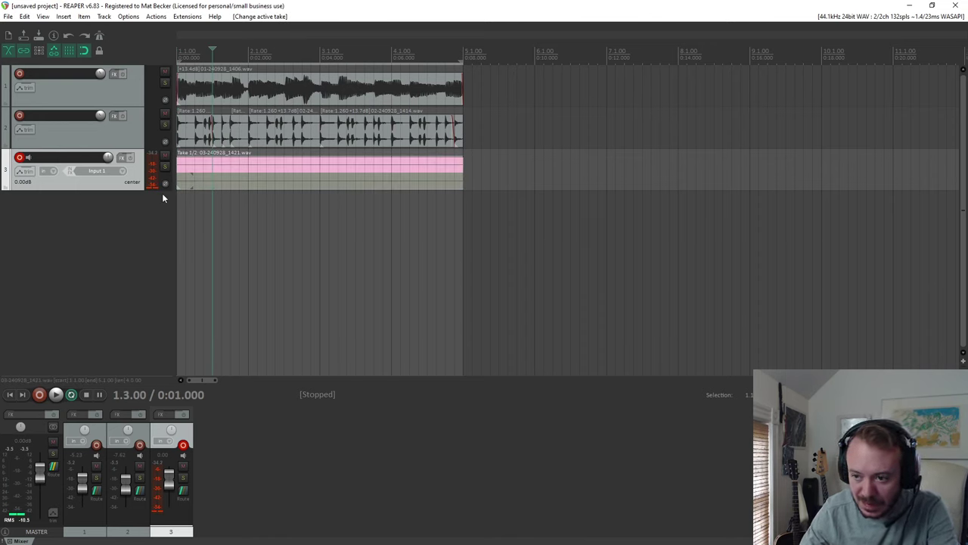
{"action": "left_click", "coordinate": [222, 182]}
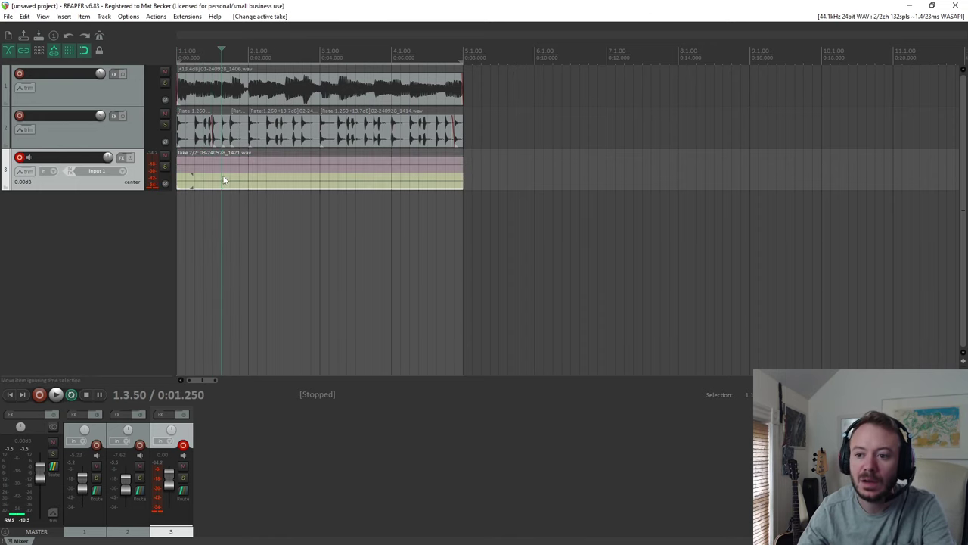
{"action": "left_click", "coordinate": [223, 166]}
Select take 1 and crop track 3's recording to that active take.
{"action": "left_click", "coordinate": [220, 178]}
{"action": "left_click", "coordinate": [225, 171]}
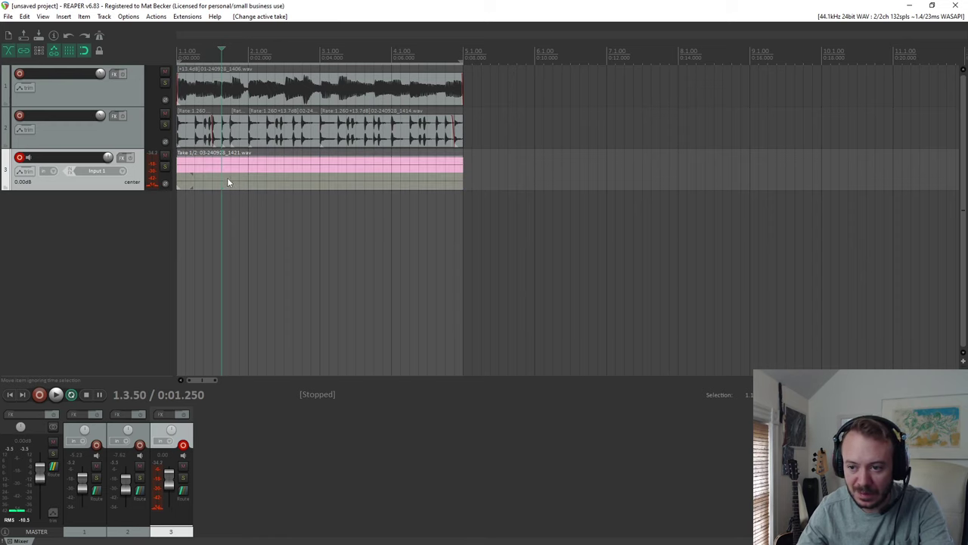
{"action": "left_click", "coordinate": [230, 180]}
{"action": "left_click", "coordinate": [232, 170]}
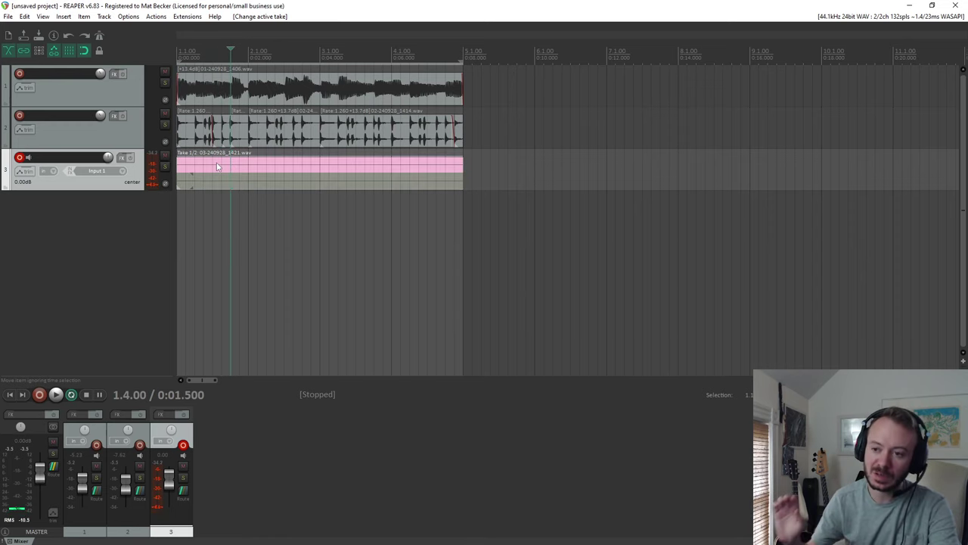
{"action": "key", "text": "alt+shift+t"}
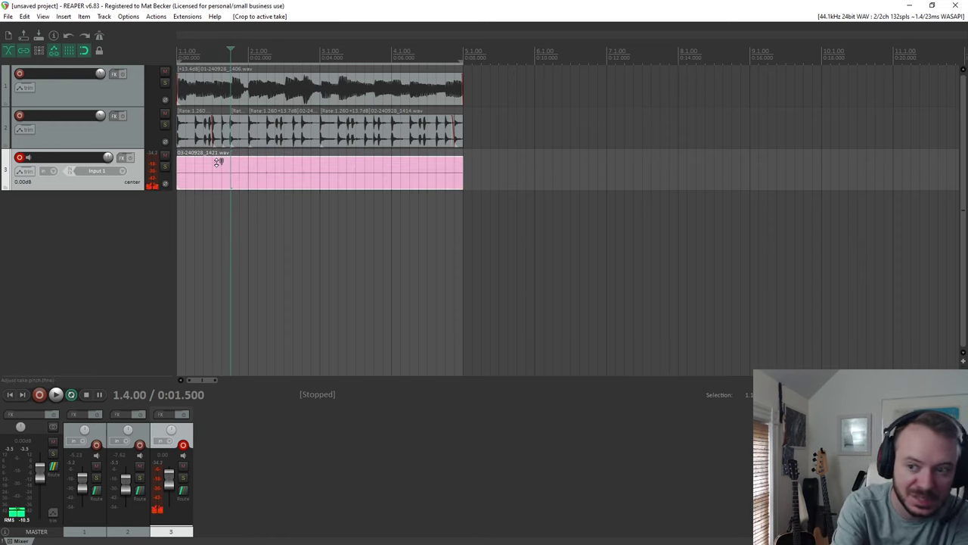
Normalize the recorded item and lower track 3's volume fader.
{"action": "right_click", "coordinate": [303, 154]}
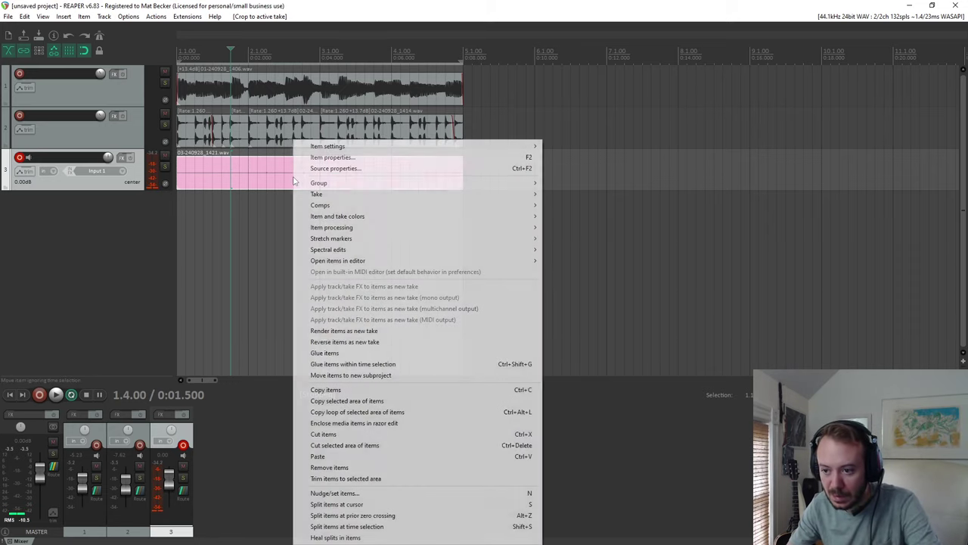
{"action": "mouse_move", "coordinate": [341, 229]}
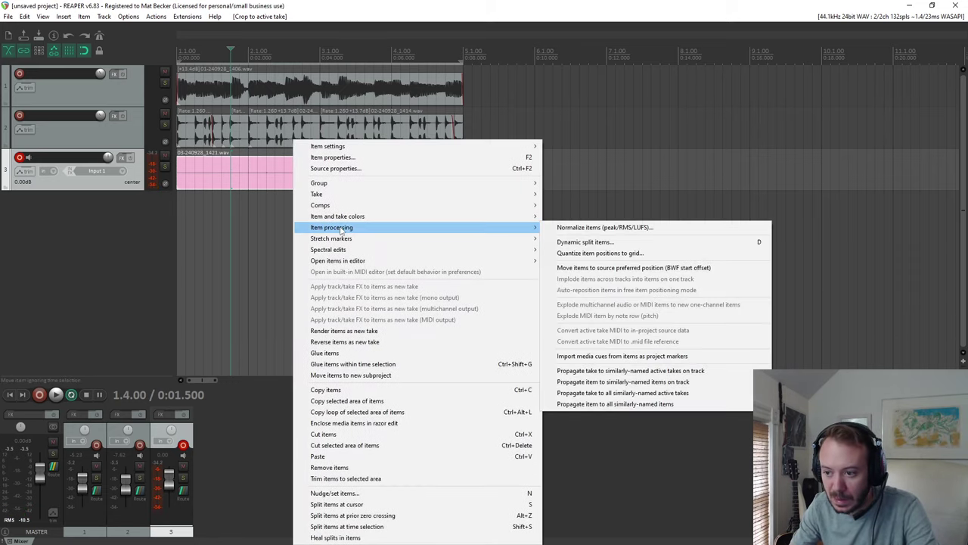
{"action": "left_click", "coordinate": [590, 227]}
{"action": "left_click", "coordinate": [458, 246]}
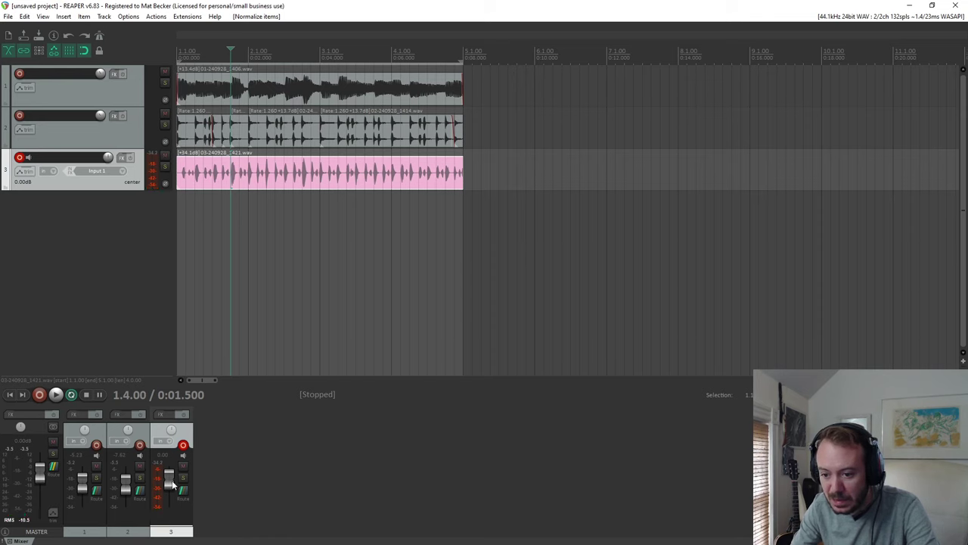
{"action": "left_click_drag", "start_coordinate": [173, 484], "coordinate": [133, 493]}
Play the mix to check track 3 at about -26.6 dB, then open track 2's Add FX window.
{"action": "left_click", "coordinate": [56, 394]}
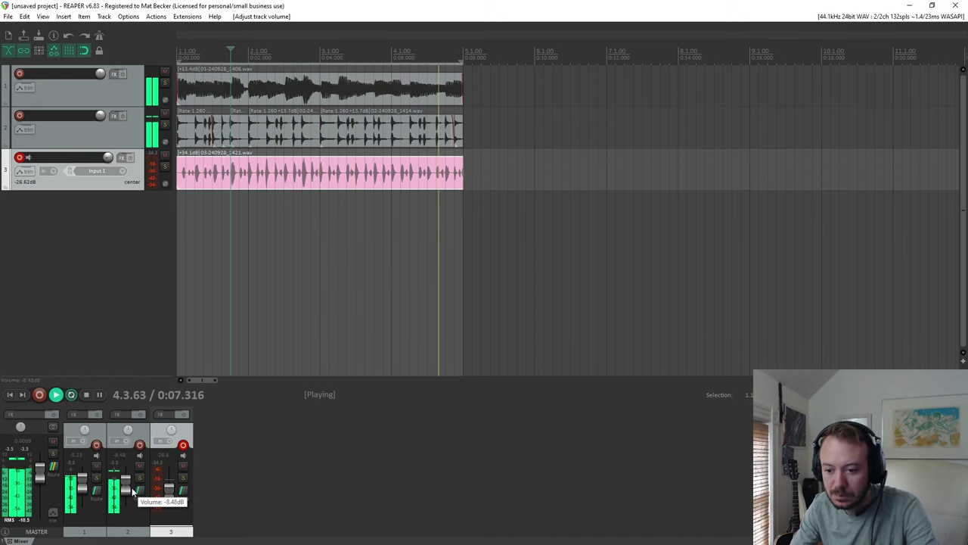
{"action": "left_click", "coordinate": [87, 394]}
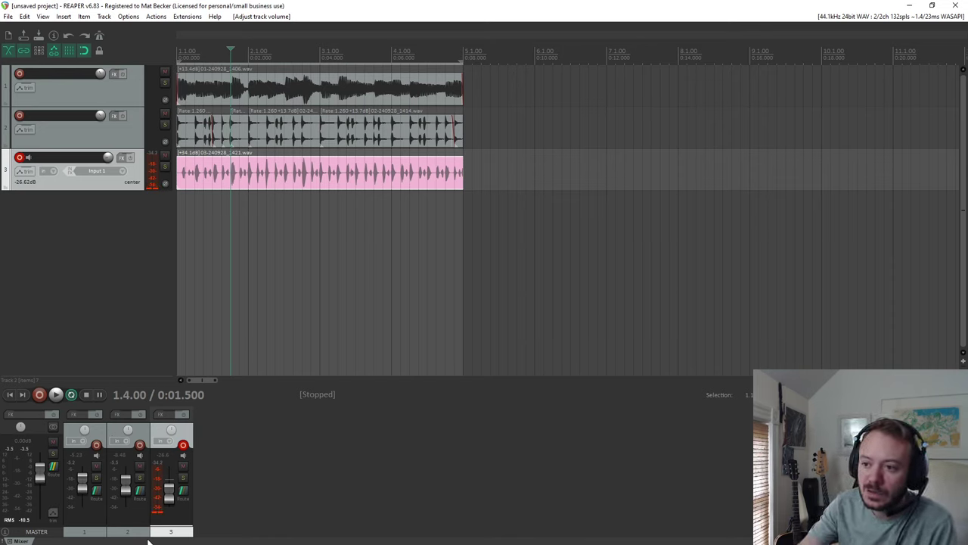
{"action": "left_click", "coordinate": [123, 119]}
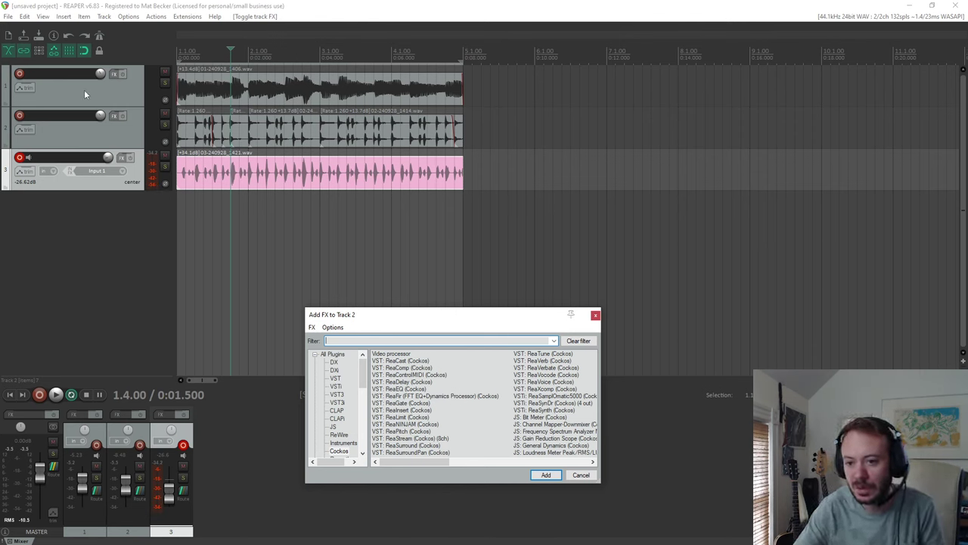
Load VST ReaComp (Cockos) onto track 2 and centre its compressor window on screen.
{"action": "left_click", "coordinate": [76, 134]}
{"action": "left_click", "coordinate": [430, 332]}
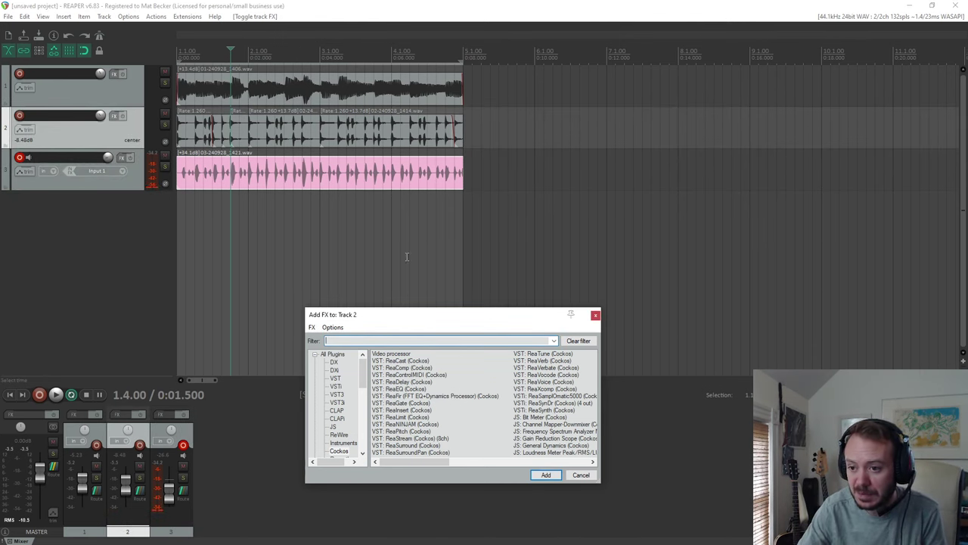
{"action": "left_click_drag", "start_coordinate": [443, 317], "coordinate": [390, 218]}
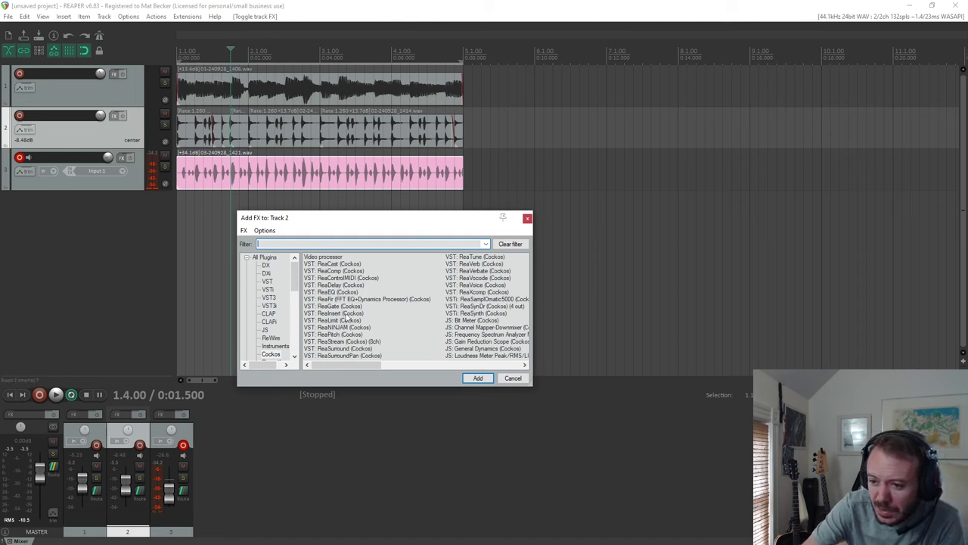
{"action": "double_click", "coordinate": [344, 270]}
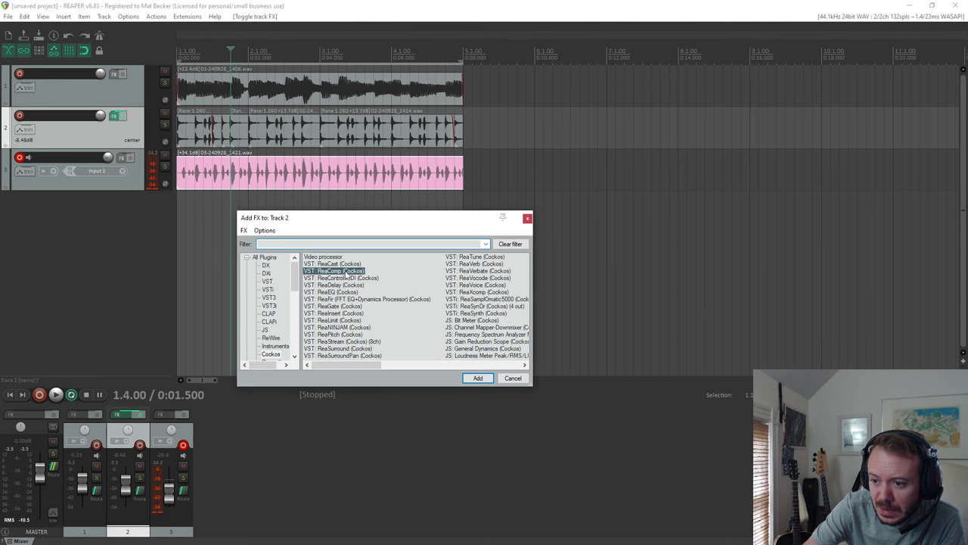
{"action": "left_click_drag", "start_coordinate": [200, 33], "coordinate": [299, 166]}
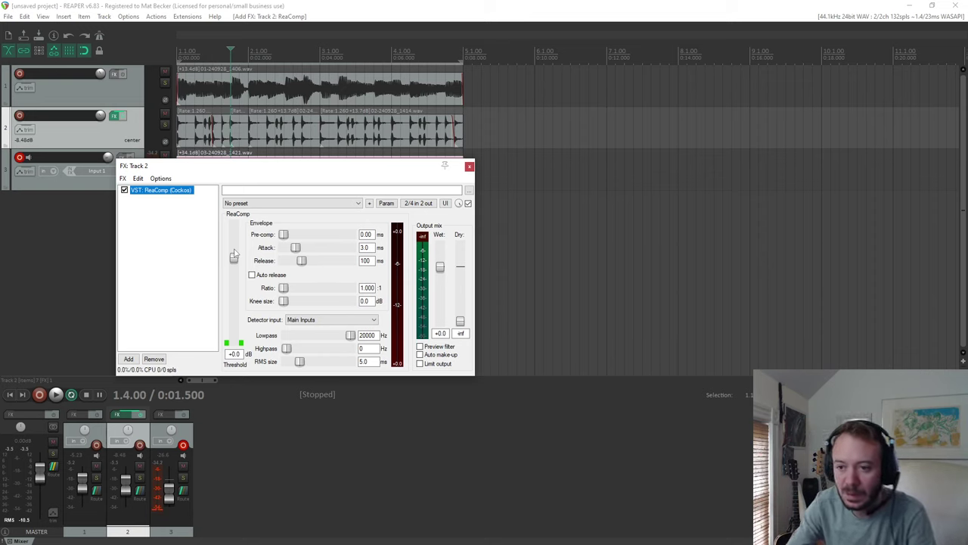
Play the drums through ReaComp, move its window lower, then stop and reopen track 2's FX chain.
{"action": "left_click", "coordinate": [57, 395]}
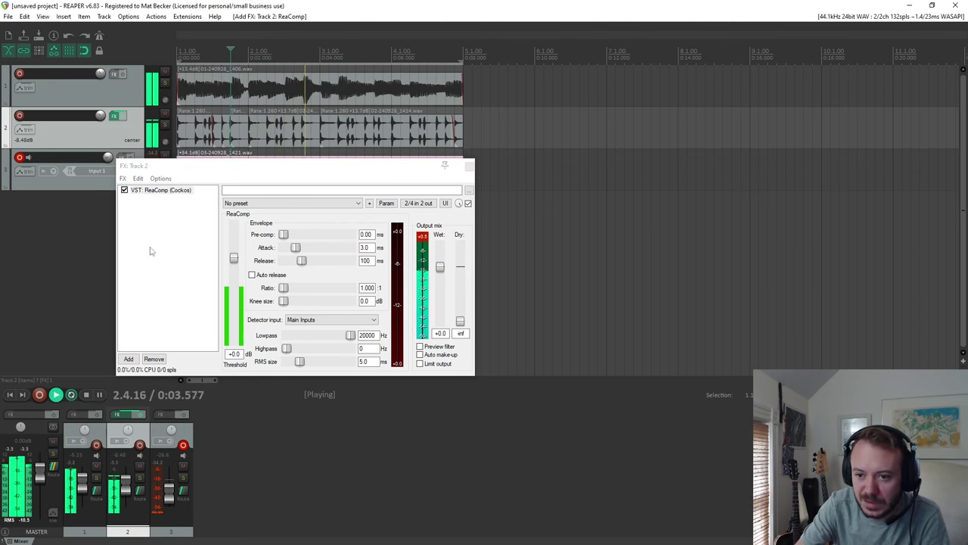
{"action": "left_click_drag", "start_coordinate": [221, 165], "coordinate": [255, 189]}
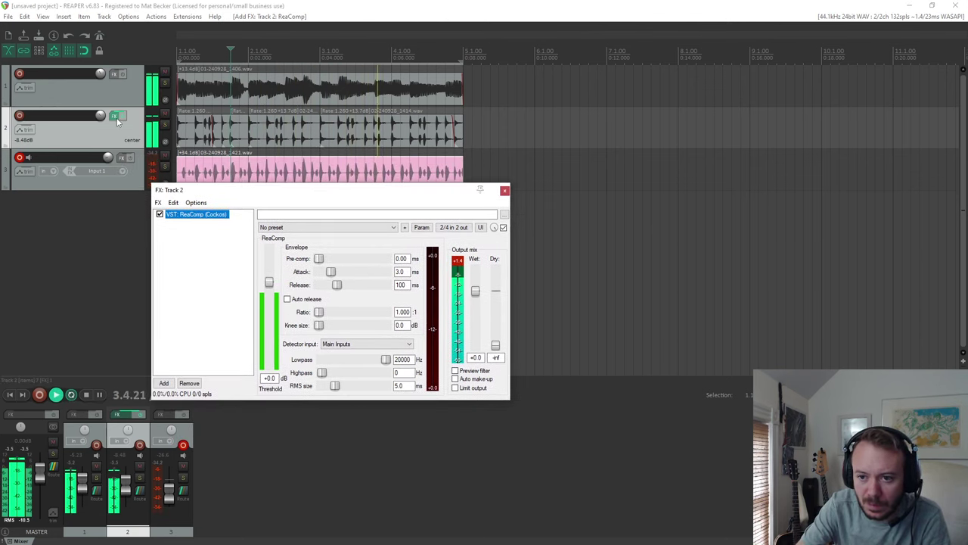
{"action": "left_click", "coordinate": [85, 394]}
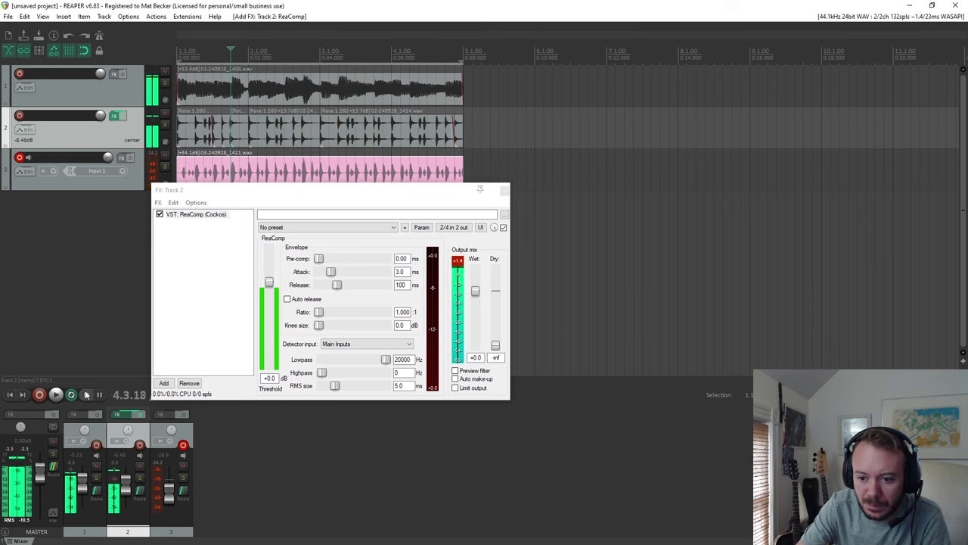
{"action": "left_click", "coordinate": [113, 117]}
{"action": "left_click", "coordinate": [112, 117]}
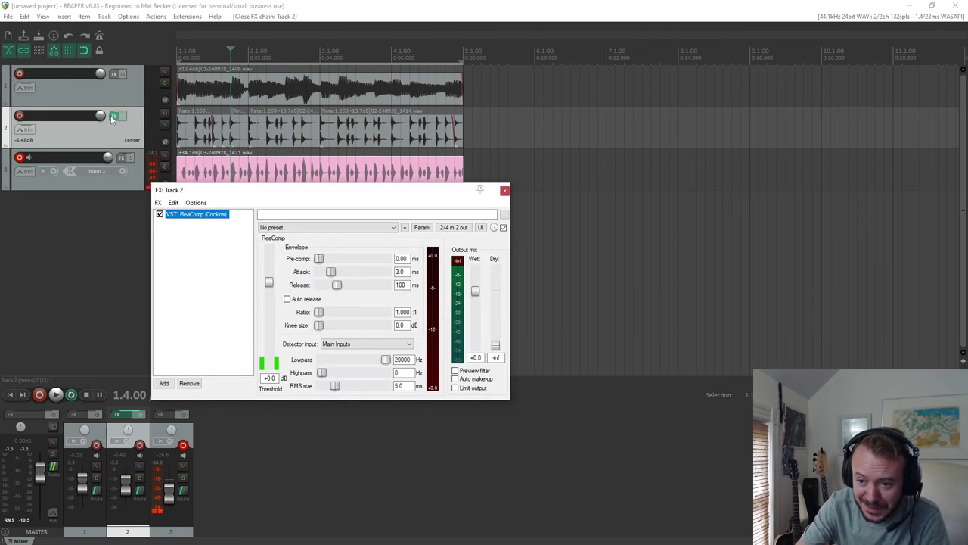
Cancel adding an effect to track 3, select ReaComp in track 2's chain, and restart playback.
{"action": "left_click", "coordinate": [126, 159]}
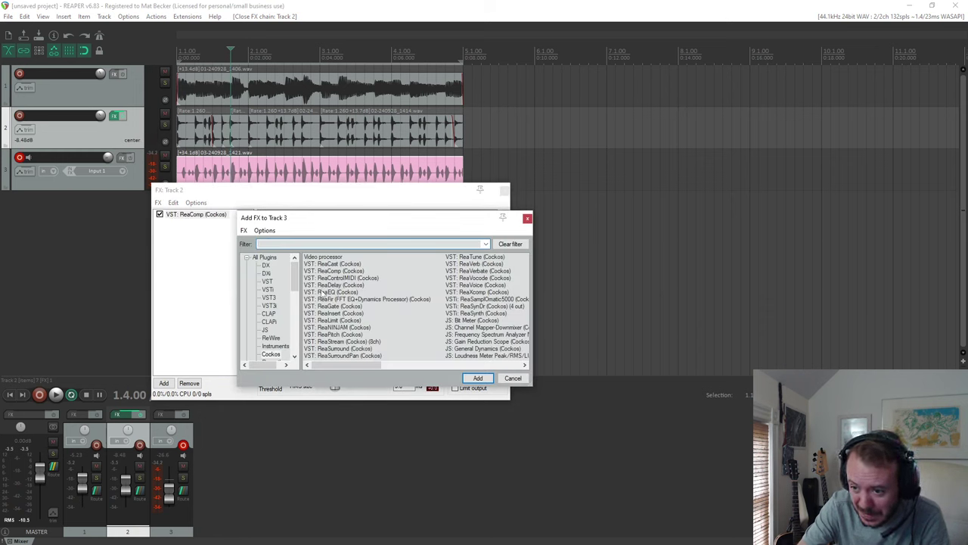
{"action": "scroll", "coordinate": [294, 301], "scroll_direction": "down", "scroll_amount": 1}
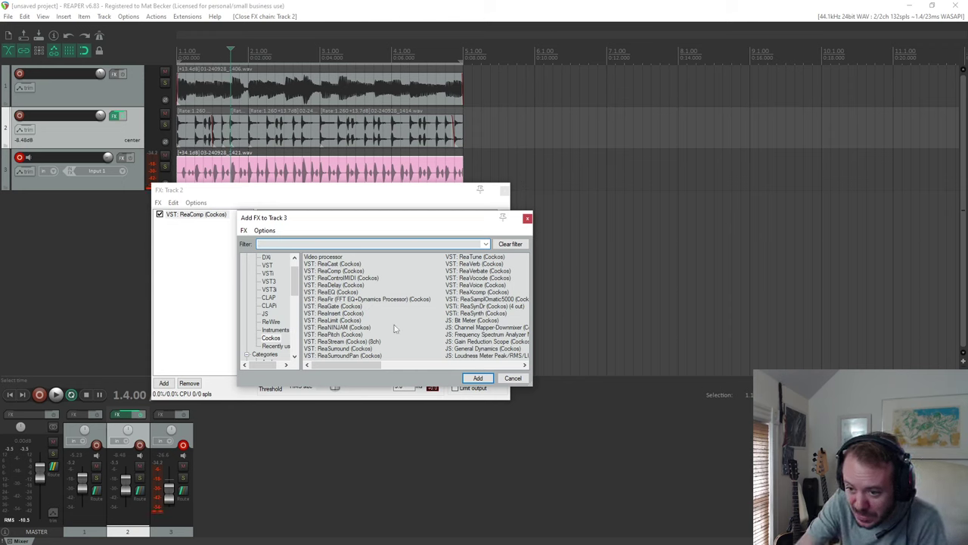
{"action": "left_click", "coordinate": [514, 379]}
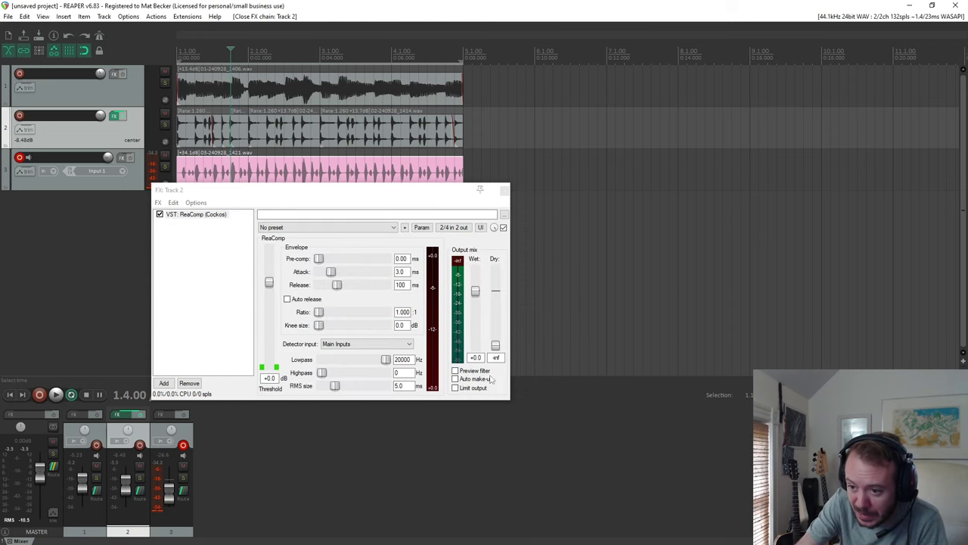
{"action": "left_click", "coordinate": [197, 215]}
{"action": "key", "text": "space"}
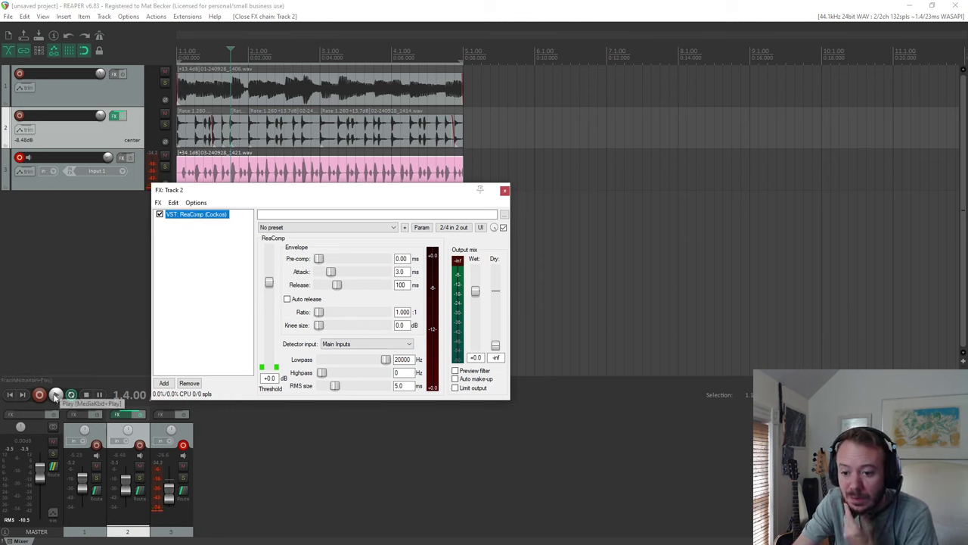
{"action": "scroll", "coordinate": [44, 488], "scroll_direction": "down", "scroll_amount": 5}
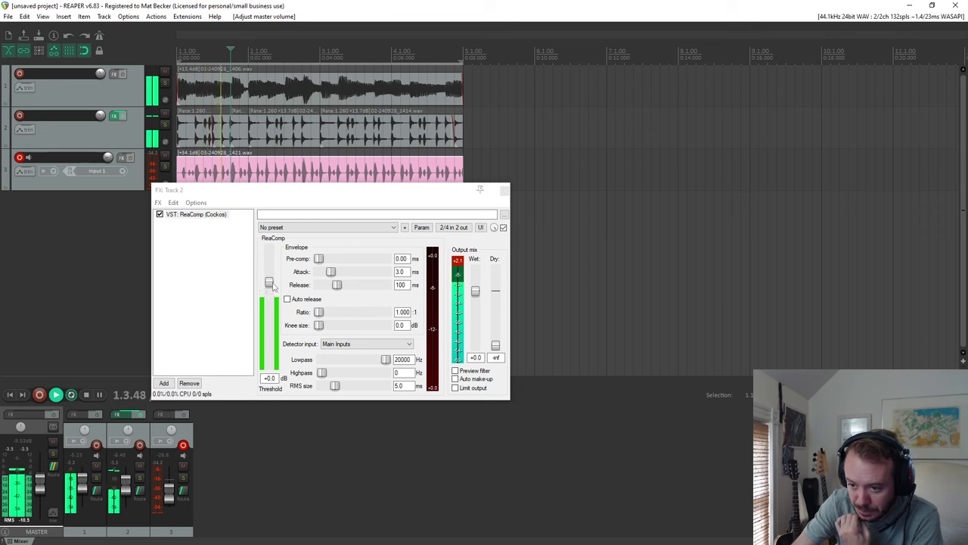
Set ReaComp's threshold to -13.5 dB and ratio to the 83:1 maximum, then bypass it.
{"action": "left_click_drag", "start_coordinate": [270, 282], "coordinate": [276, 318]}
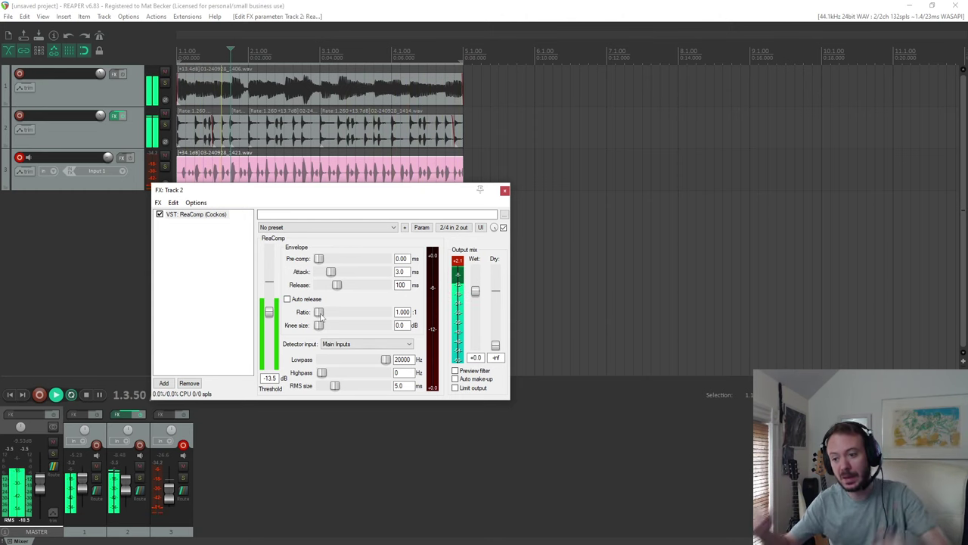
{"action": "left_click_drag", "start_coordinate": [319, 314], "coordinate": [383, 315]}
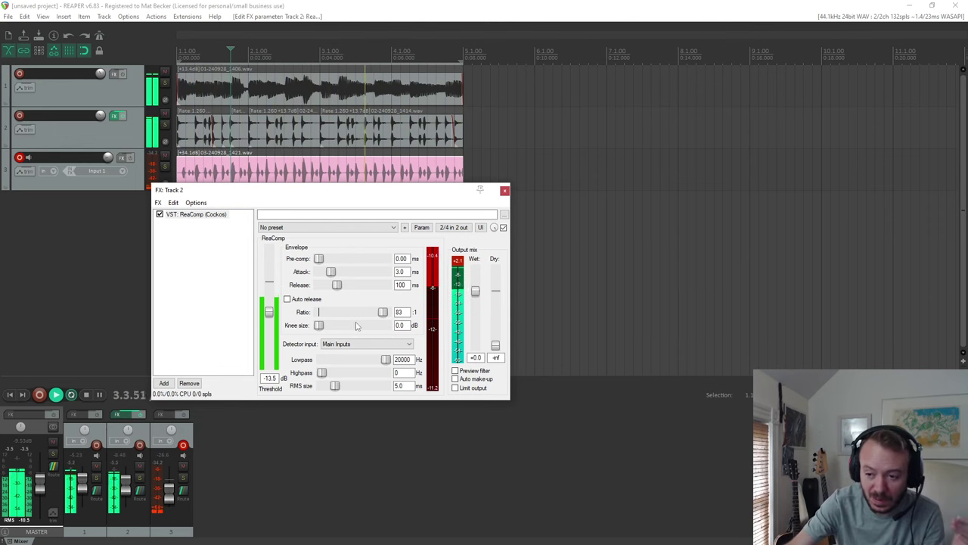
{"action": "left_click", "coordinate": [160, 214]}
{"action": "double_click", "coordinate": [195, 268]}
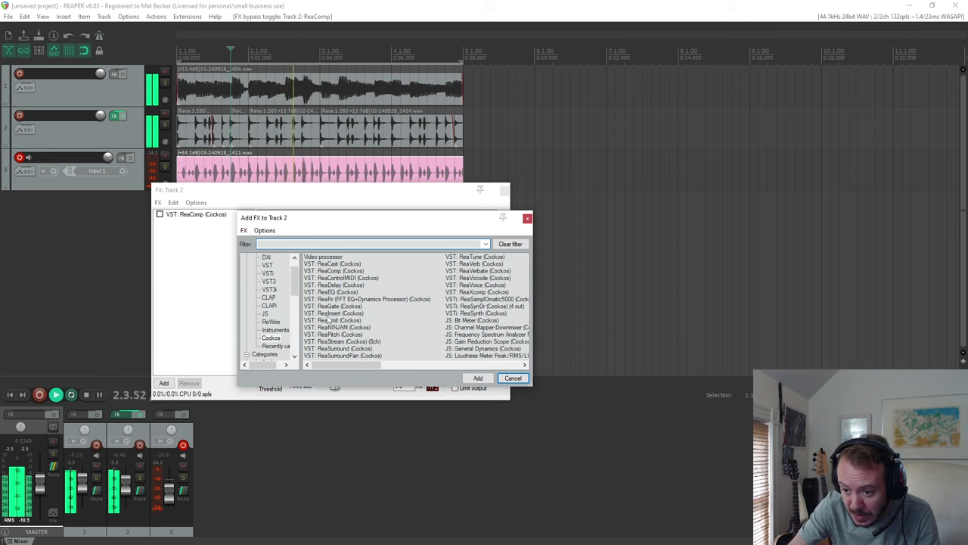
Add ReaLimit after ReaComp on track 2 and pull its threshold down to about -28 dB.
{"action": "double_click", "coordinate": [331, 320]}
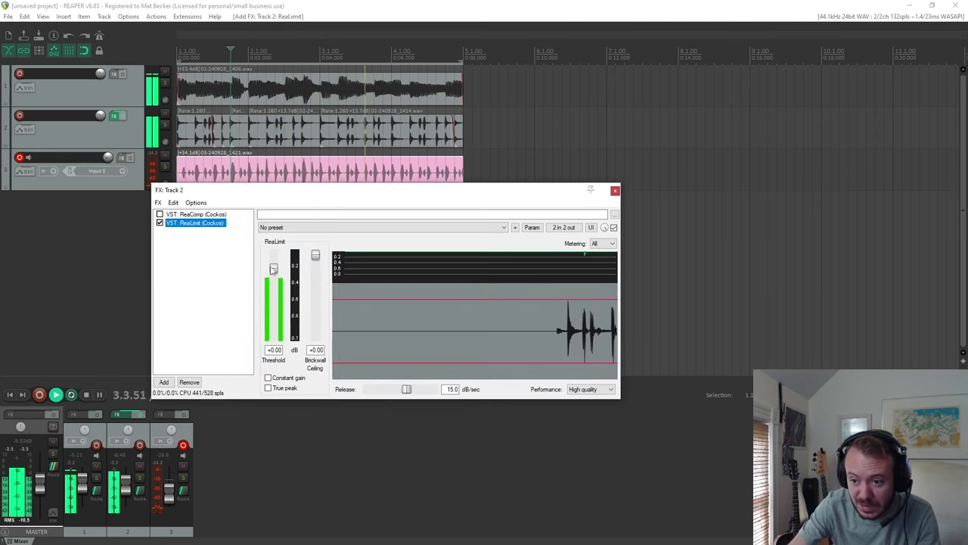
{"action": "left_click", "coordinate": [273, 270]}
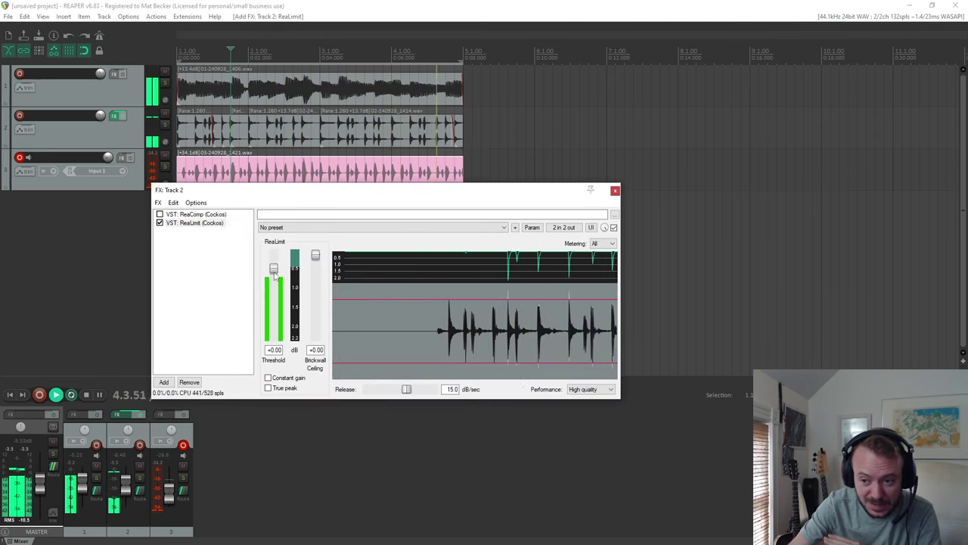
{"action": "left_click", "coordinate": [274, 274]}
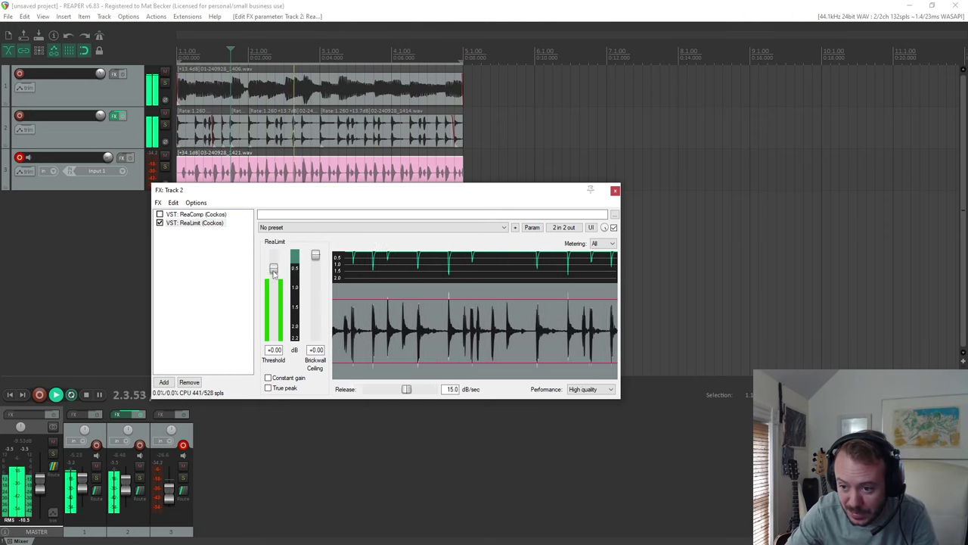
{"action": "left_click_drag", "start_coordinate": [274, 274], "coordinate": [272, 305]}
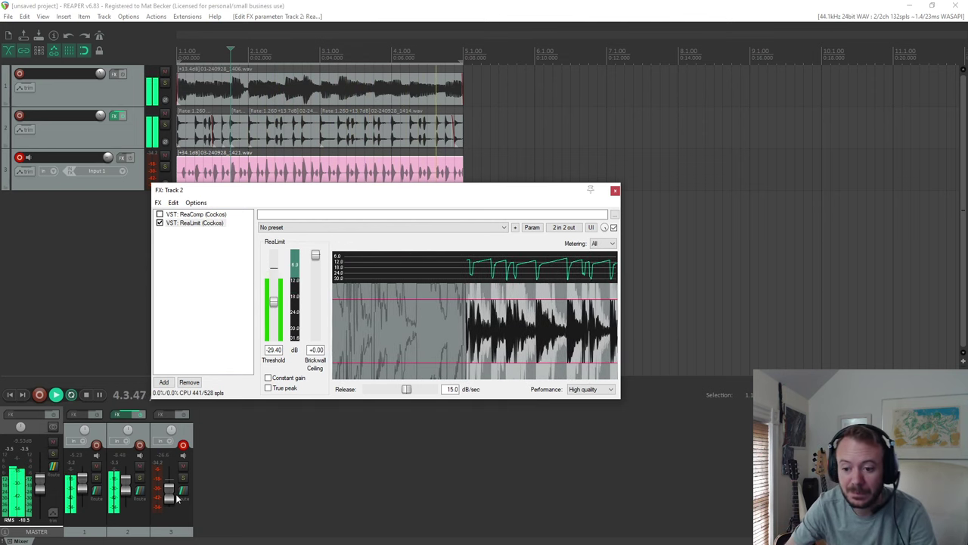
{"action": "scroll", "coordinate": [51, 490], "scroll_direction": "down", "scroll_amount": 3}
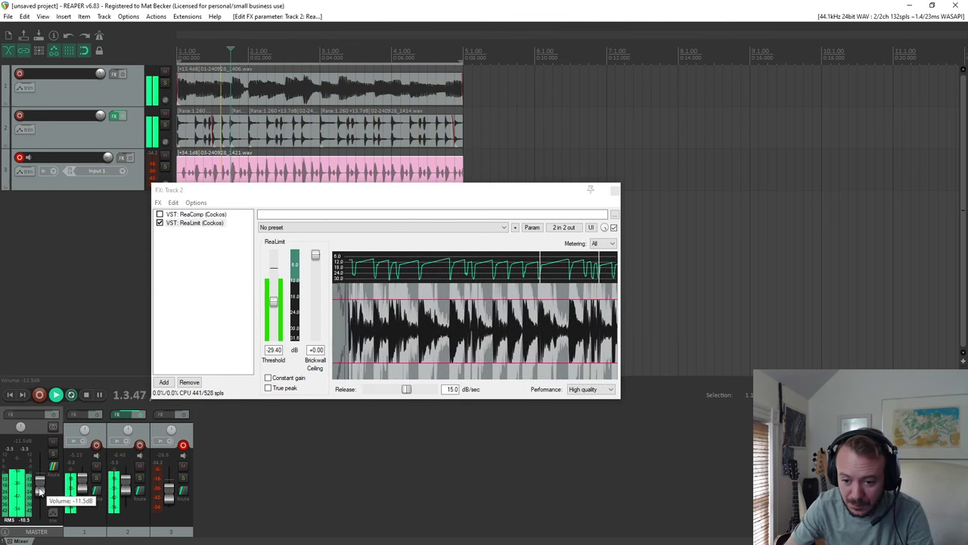
{"action": "scroll", "coordinate": [124, 496], "scroll_direction": "down", "scroll_amount": 10}
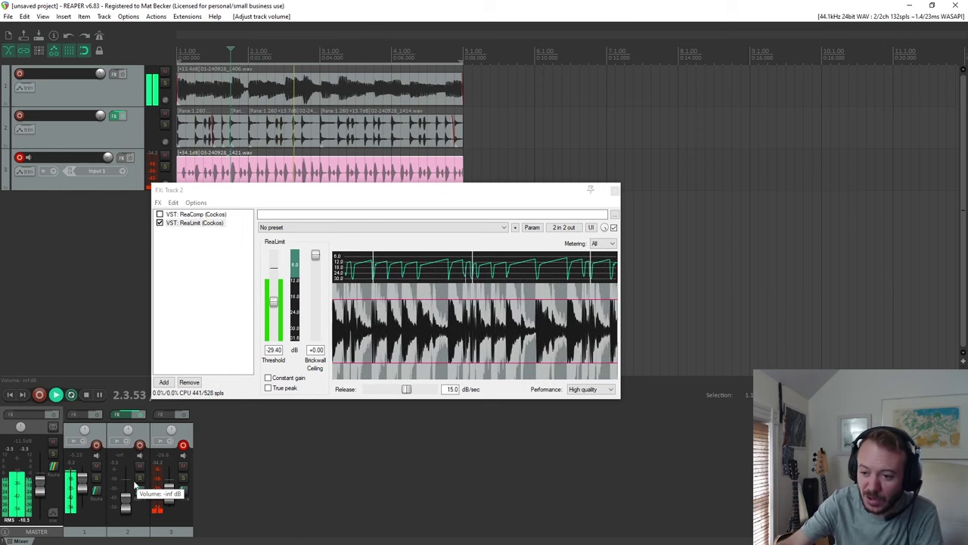
Raise the ReaLimit threshold to -17.50 dB and bring track 2's volume up to -14.3 dB.
{"action": "left_click_drag", "start_coordinate": [275, 301], "coordinate": [275, 300]}
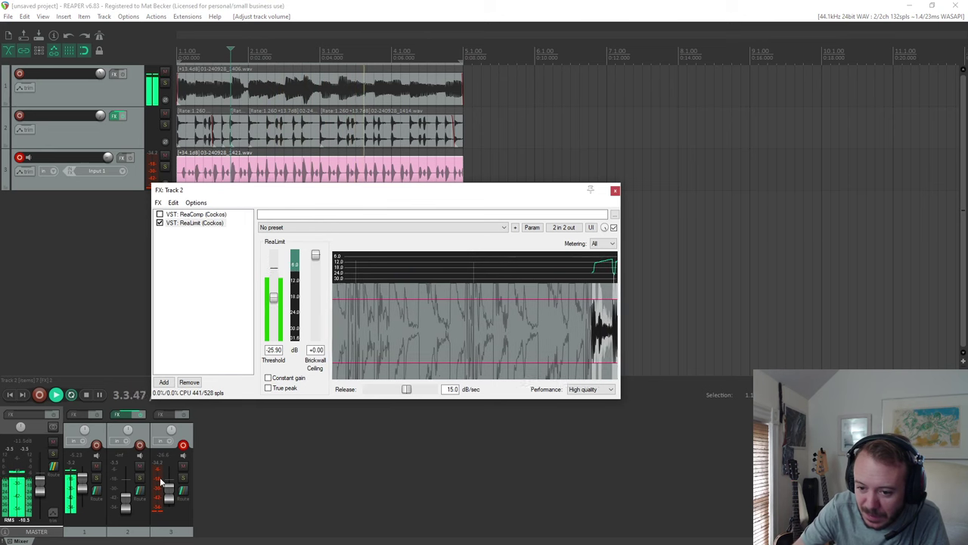
{"action": "left_click_drag", "start_coordinate": [125, 505], "coordinate": [133, 488]}
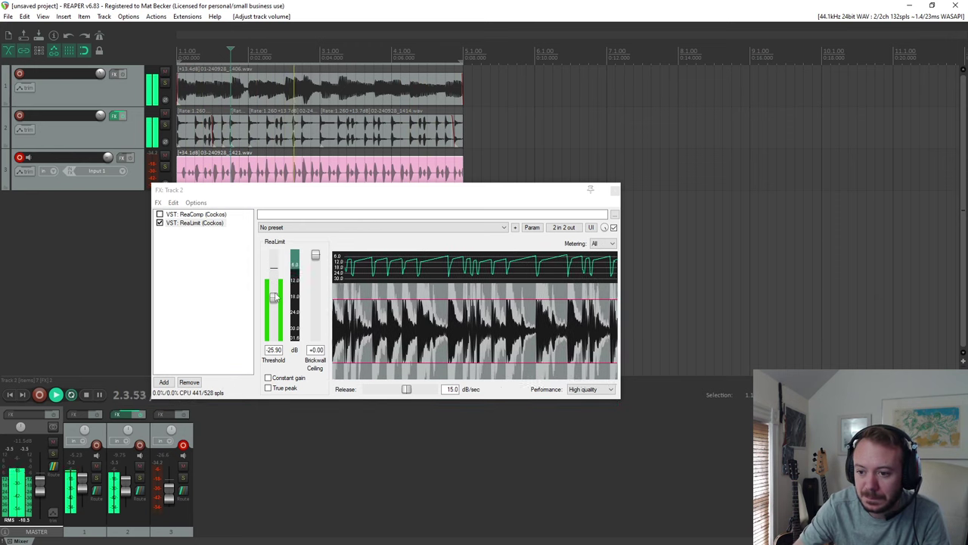
{"action": "left_click_drag", "start_coordinate": [273, 299], "coordinate": [273, 282]}
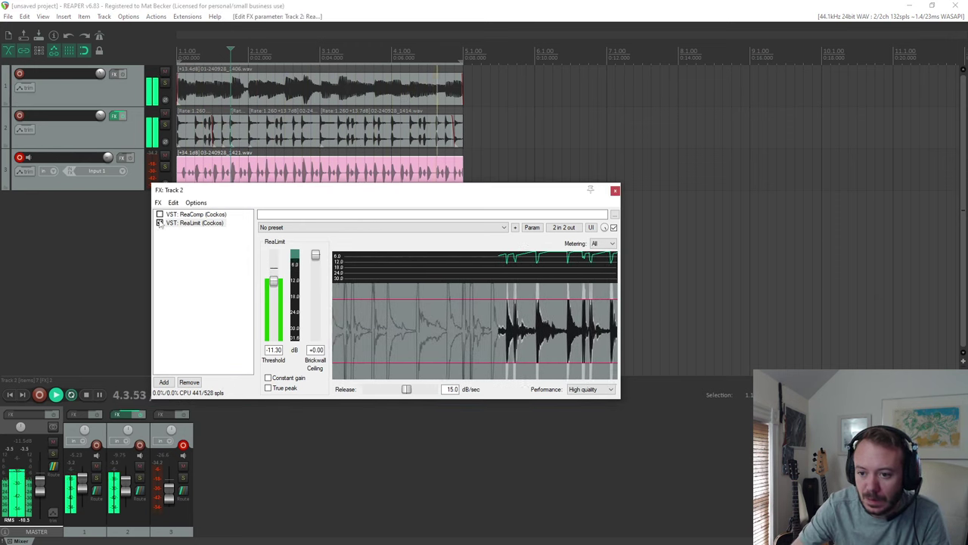
{"action": "left_click", "coordinate": [228, 366]}
Replace ReaLimit with re-enabled ReaComp at 3.41:1 ratio, raise track 2 volume to about -4.87 dB, and stop.
{"action": "left_click", "coordinate": [190, 382]}
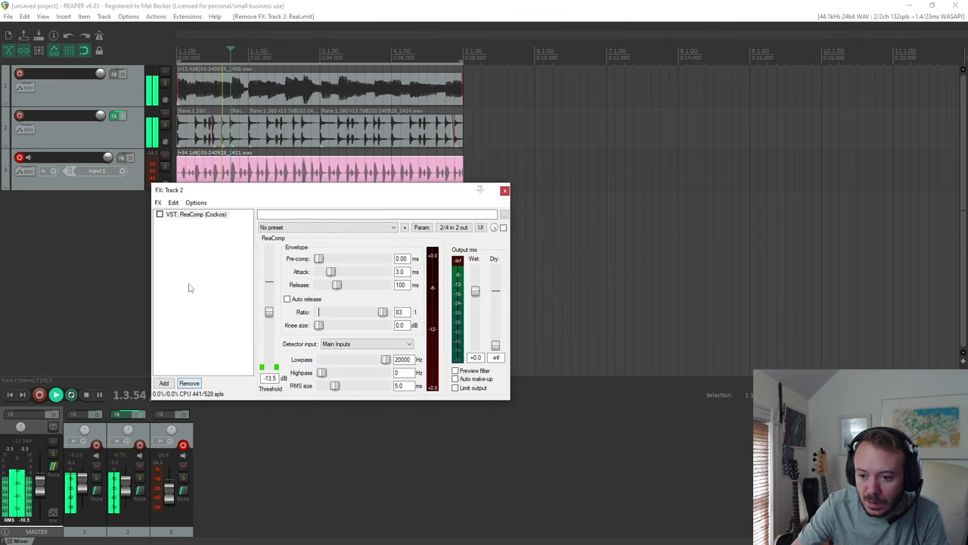
{"action": "left_click", "coordinate": [195, 214]}
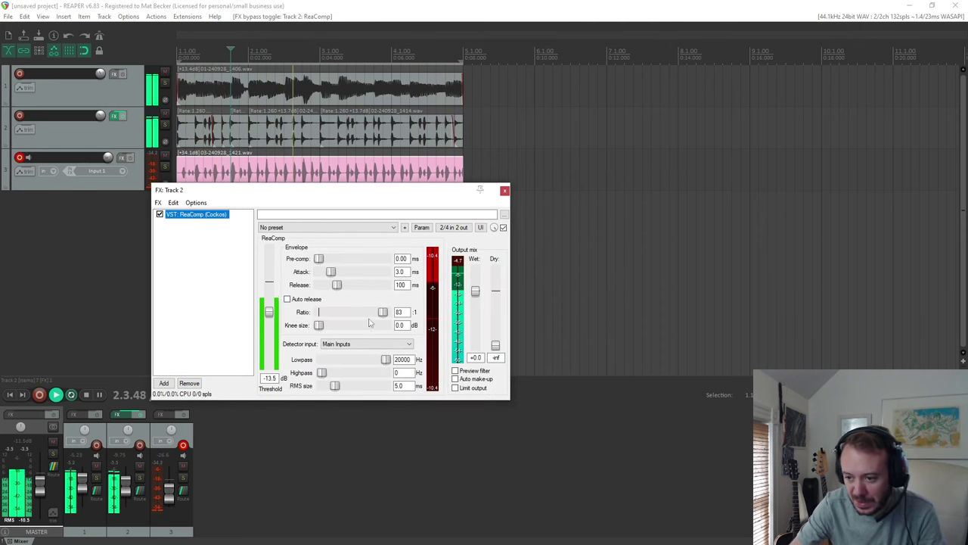
{"action": "left_click_drag", "start_coordinate": [383, 311], "coordinate": [270, 308]}
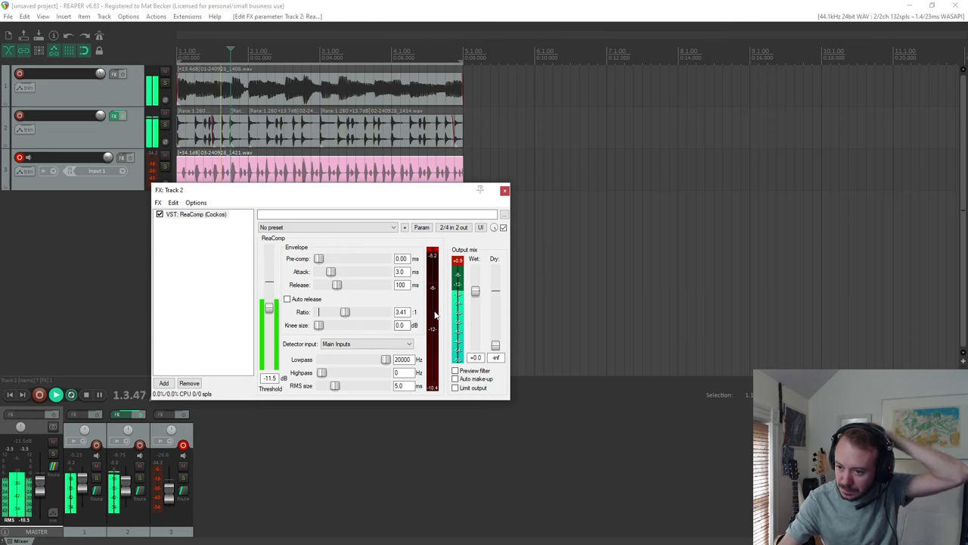
{"action": "left_click_drag", "start_coordinate": [119, 484], "coordinate": [128, 484]}
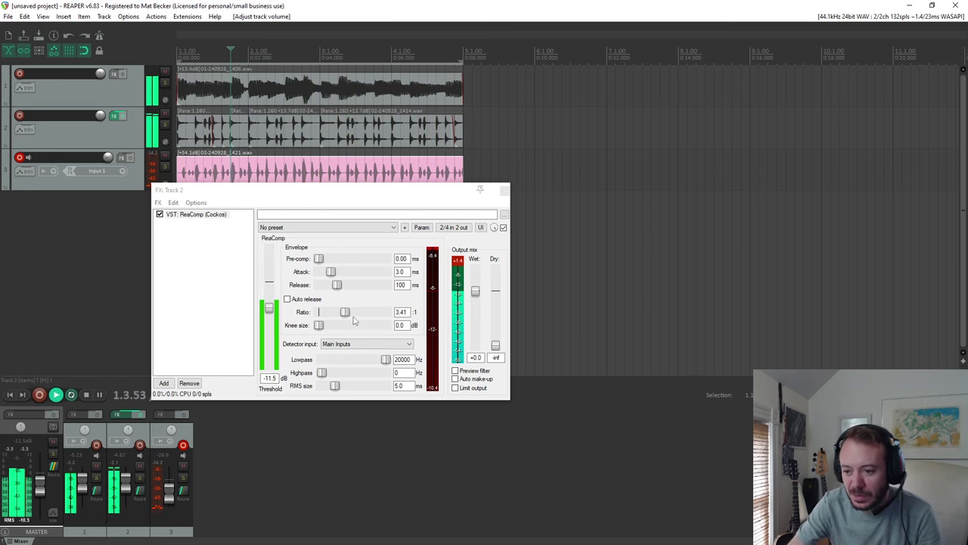
{"action": "left_click", "coordinate": [86, 394]}
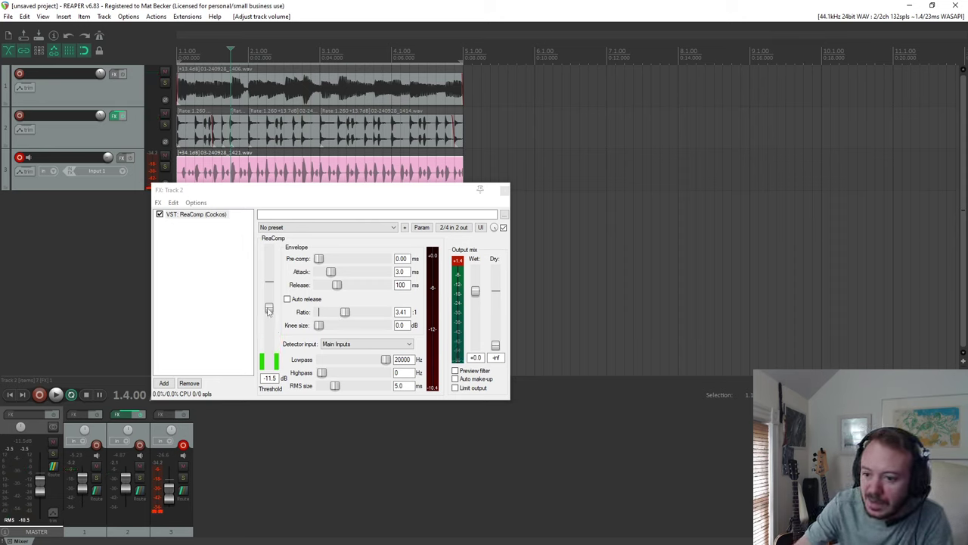
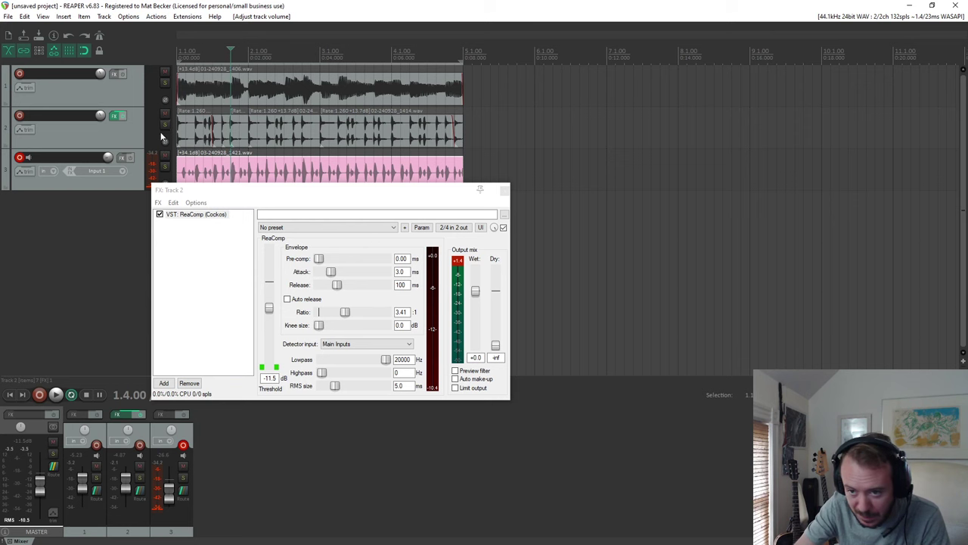
Add ReaPitch to Track 2 and audition it during playback, shifting an octave down, then up, then back.
{"action": "double_click", "coordinate": [214, 237]}
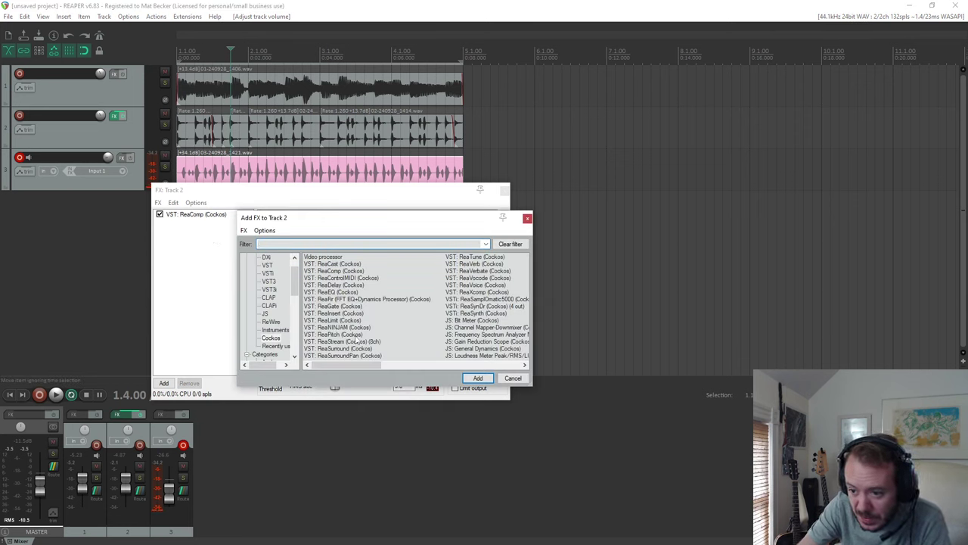
{"action": "double_click", "coordinate": [354, 335]}
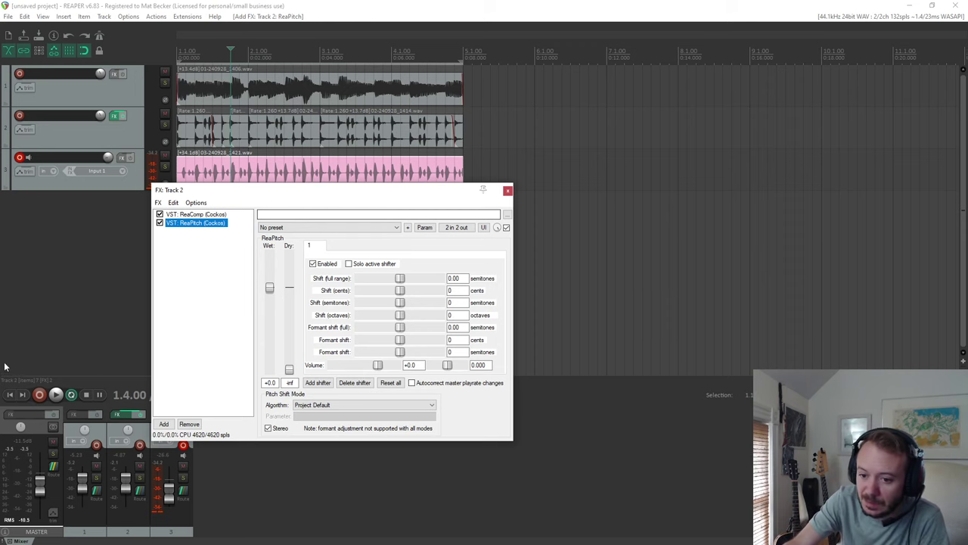
{"action": "left_click", "coordinate": [51, 394]}
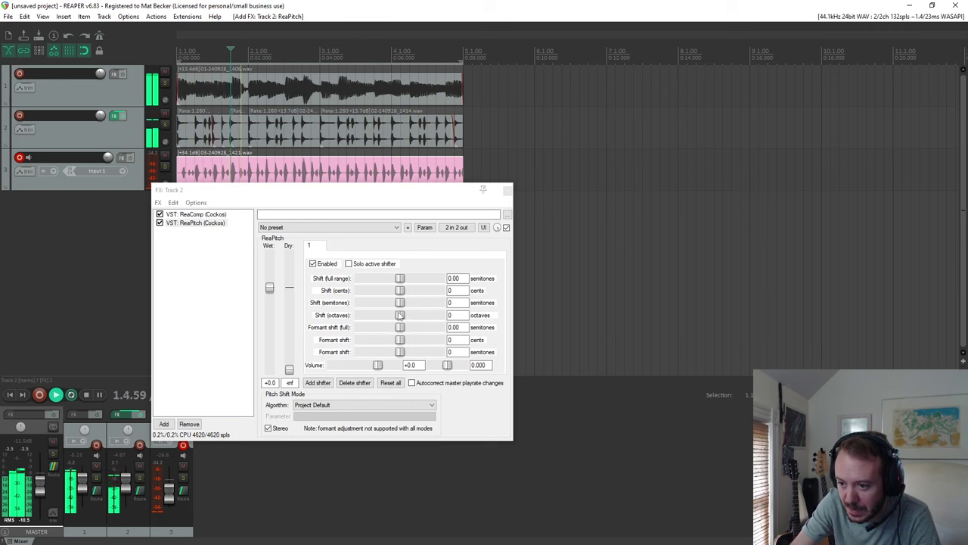
{"action": "left_click_drag", "start_coordinate": [400, 314], "coordinate": [386, 316]}
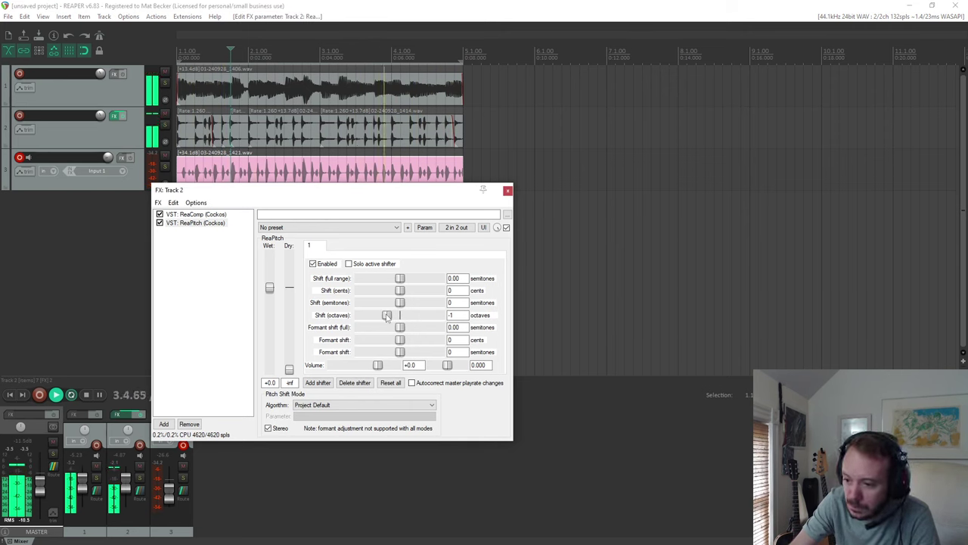
{"action": "left_click_drag", "start_coordinate": [387, 316], "coordinate": [422, 315]}
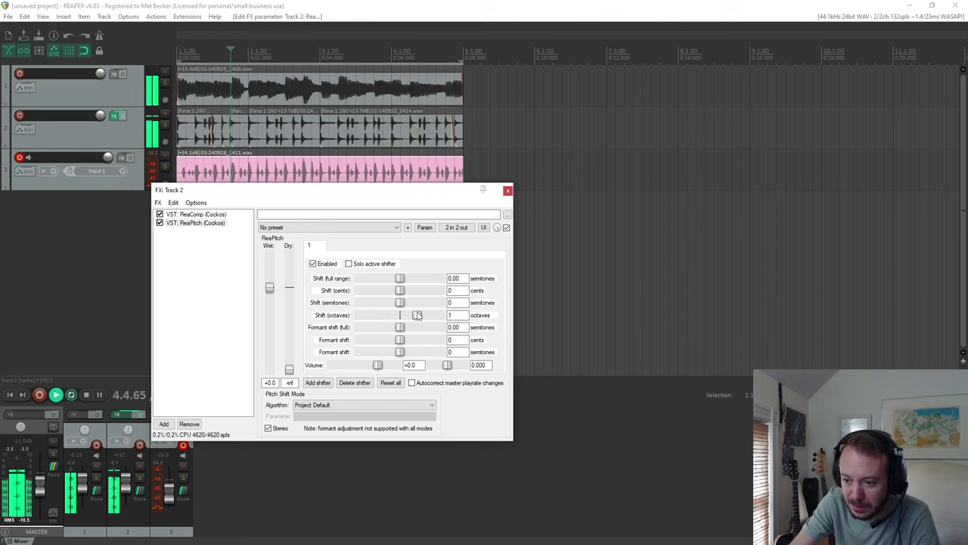
{"action": "left_click_drag", "start_coordinate": [418, 315], "coordinate": [391, 318]}
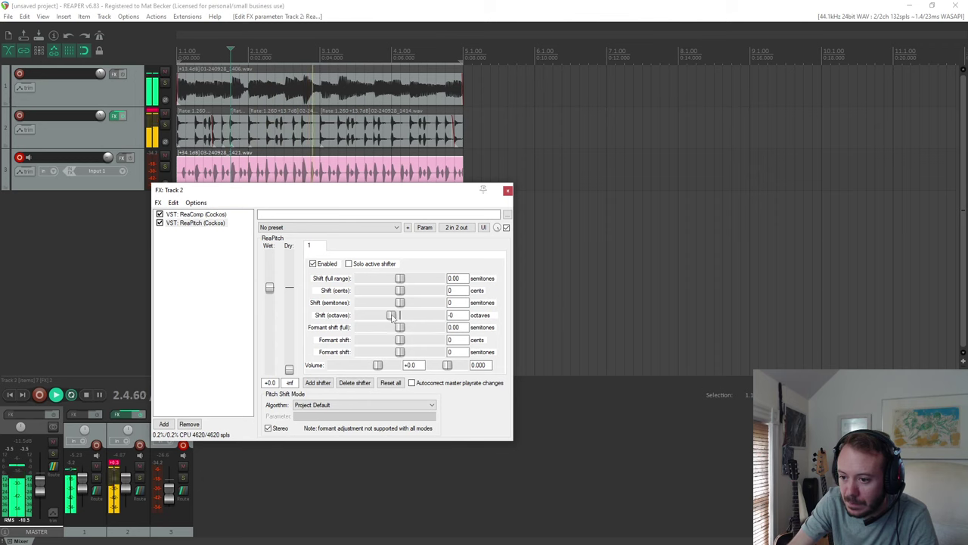
Delete ReaPitch from Track 2's chain, leaving only ReaComp, and close the FX window.
{"action": "left_click", "coordinate": [201, 223]}
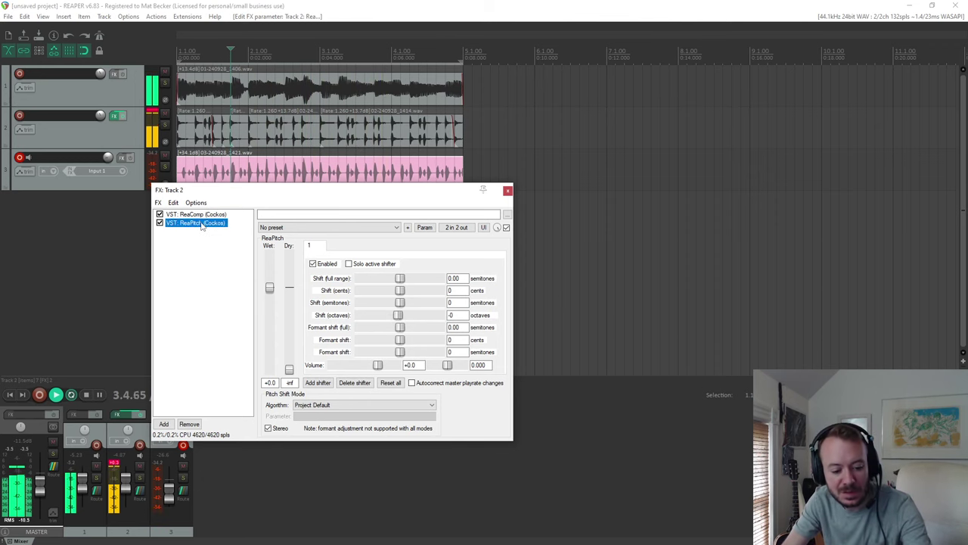
{"action": "left_click", "coordinate": [191, 235]}
{"action": "key", "text": "Delete"}
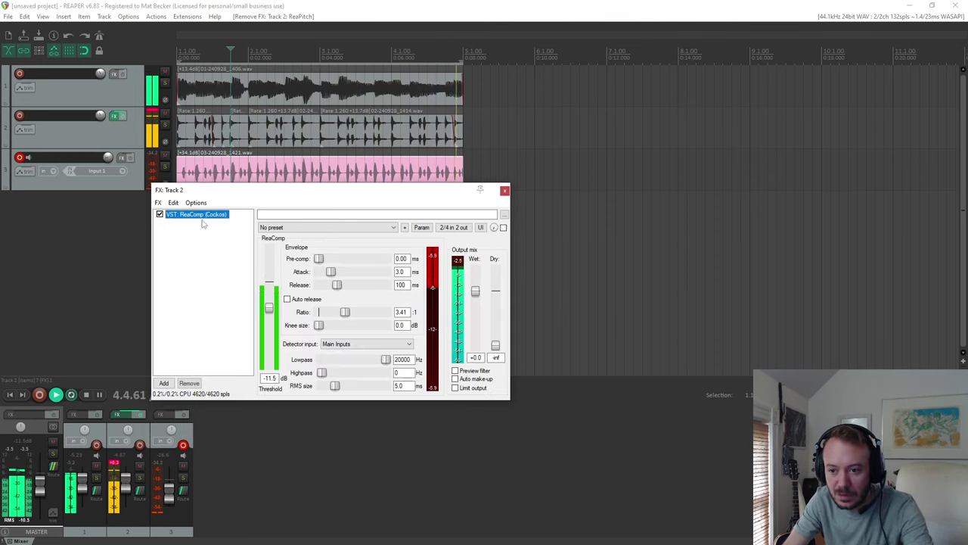
{"action": "key", "text": "Escape"}
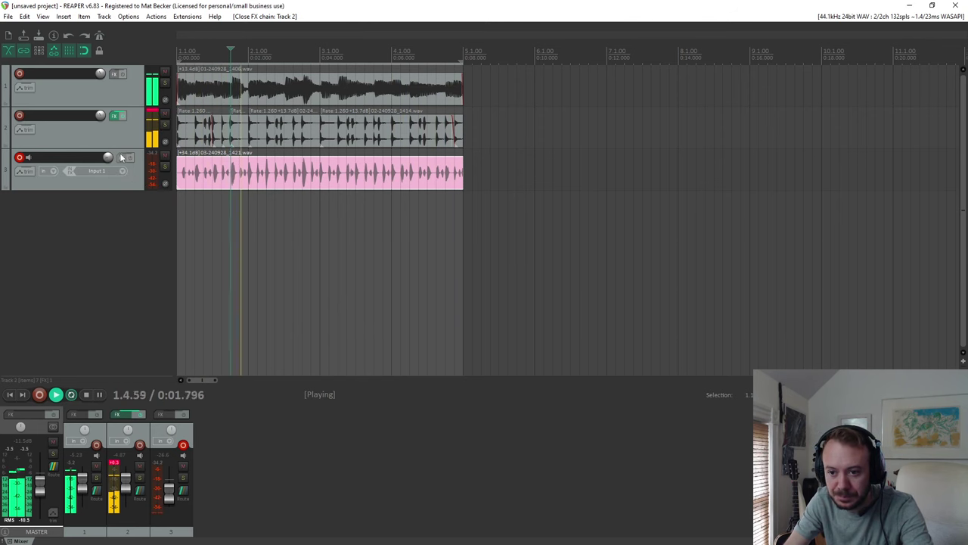
Disarm Track 3 and paste ReaPitch into its empty FX chain.
{"action": "left_click", "coordinate": [20, 157]}
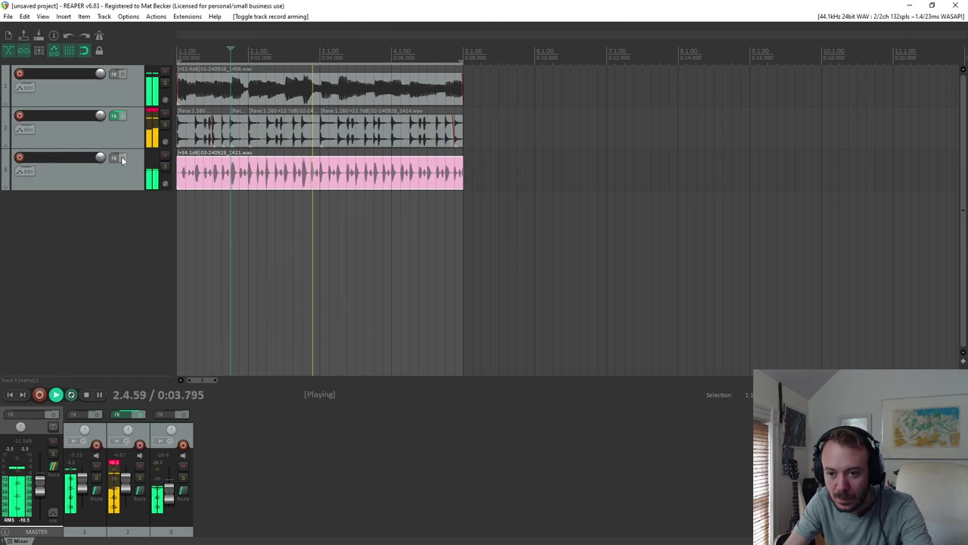
{"action": "left_click", "coordinate": [120, 158]}
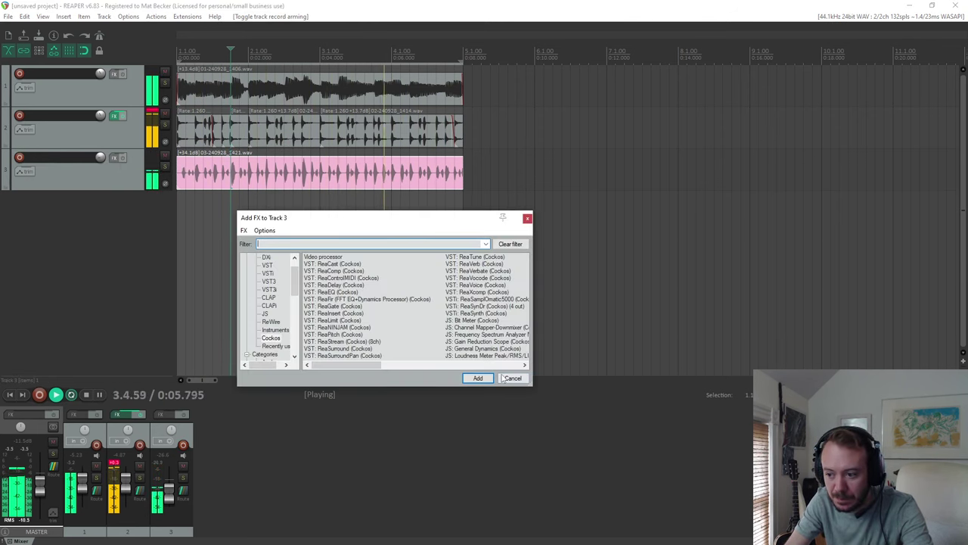
{"action": "left_click", "coordinate": [111, 159]}
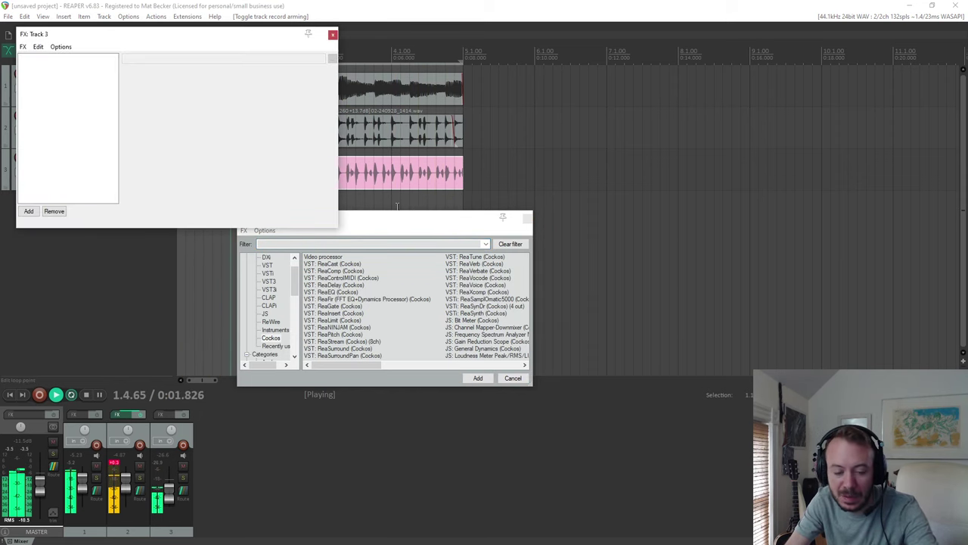
{"action": "key", "text": "ctrl+v"}
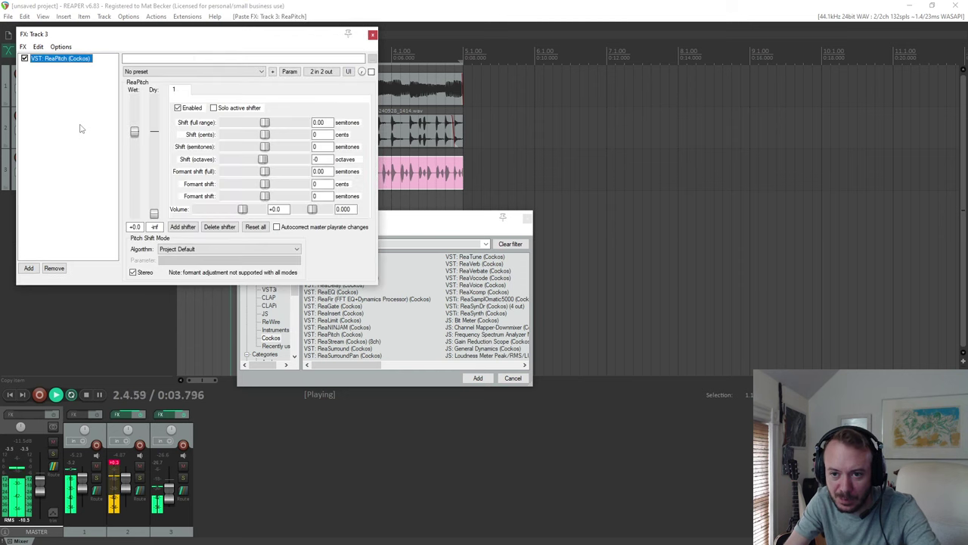
{"action": "key", "text": "Escape"}
Set ReaPitch's shift to -6 semitones and raise the Dry level to -1.3, then stop playback.
{"action": "left_click", "coordinate": [262, 159]}
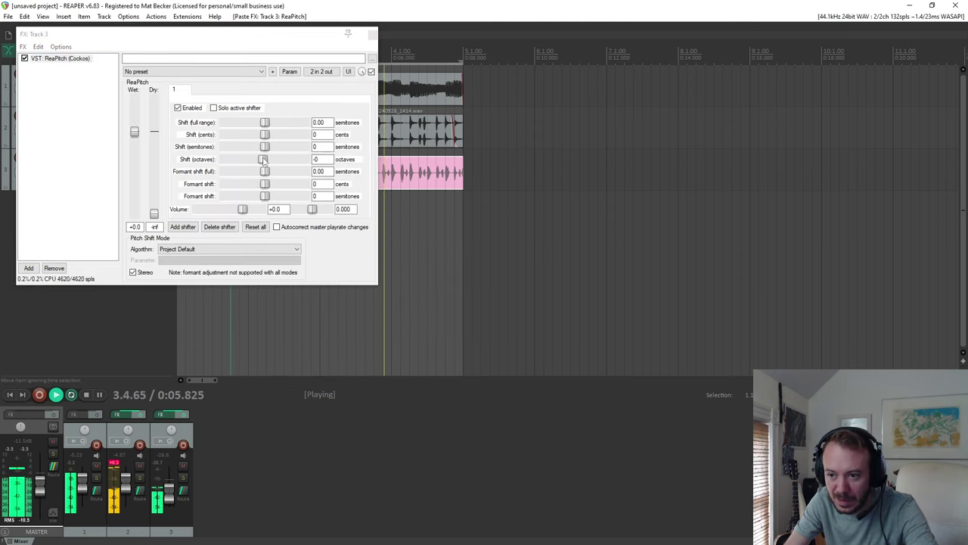
{"action": "mouse_move", "coordinate": [265, 146]}
{"action": "left_mouse_down"}
{"action": "mouse_move", "coordinate": [275, 147]}
{"action": "mouse_move", "coordinate": [236, 148]}
{"action": "mouse_move", "coordinate": [253, 147]}
{"action": "left_mouse_up"}
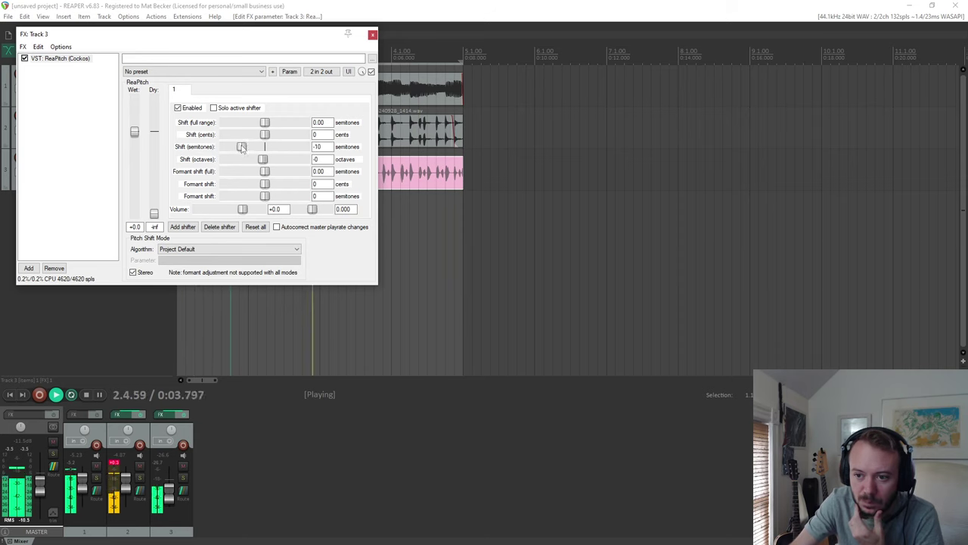
{"action": "left_click", "coordinate": [171, 492]}
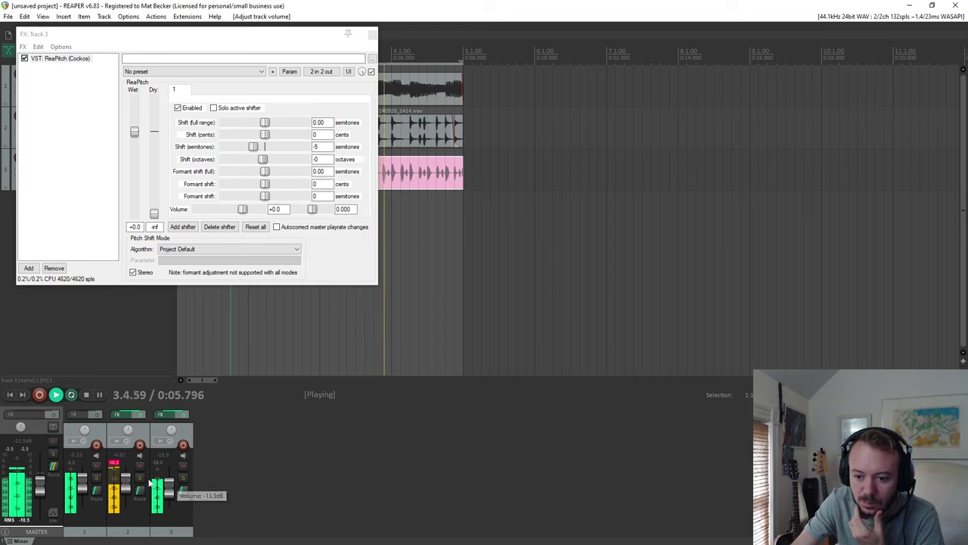
{"action": "mouse_move", "coordinate": [259, 148]}
{"action": "left_mouse_down"}
{"action": "mouse_move", "coordinate": [285, 155]}
{"action": "mouse_move", "coordinate": [259, 156]}
{"action": "left_mouse_up"}
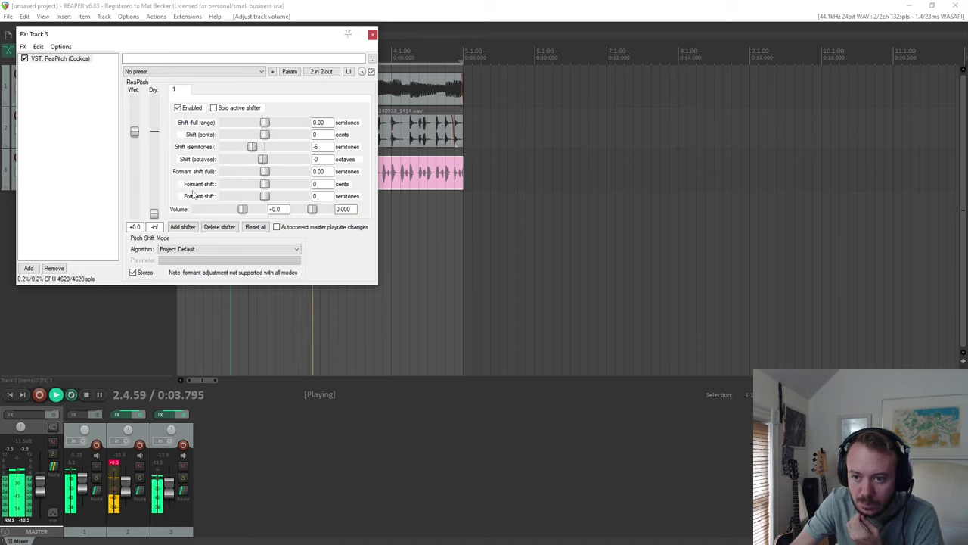
{"action": "left_click_drag", "start_coordinate": [154, 213], "coordinate": [153, 136]}
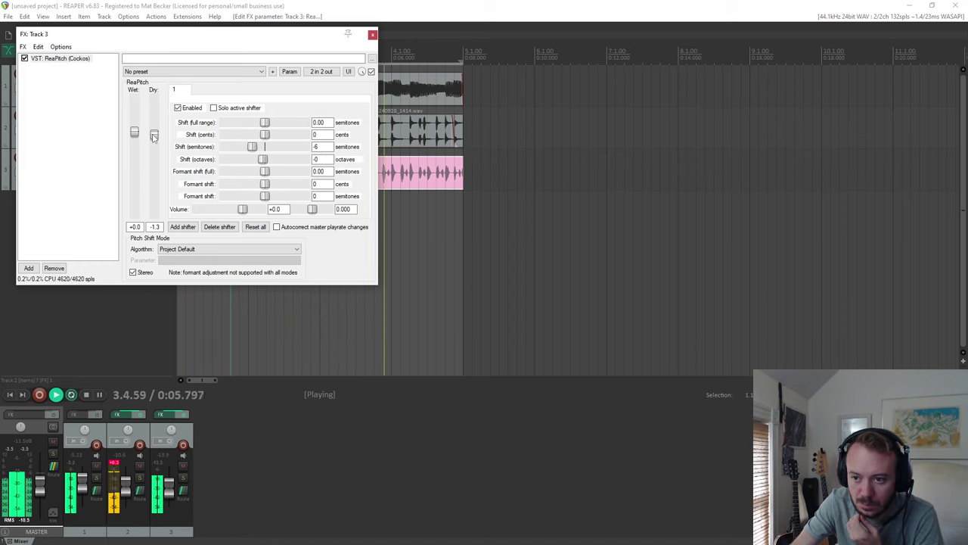
{"action": "left_click_drag", "start_coordinate": [193, 34], "coordinate": [581, 104]}
{"action": "left_click", "coordinate": [86, 394]}
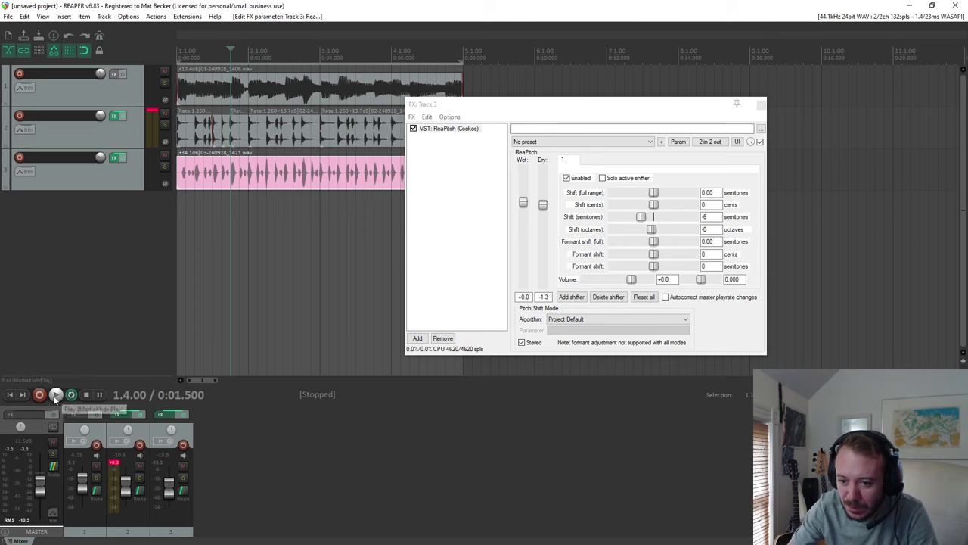
During playback, reset the cents formant shift to 0 and set the semitone formant shift to 3.
{"action": "key", "text": "space"}
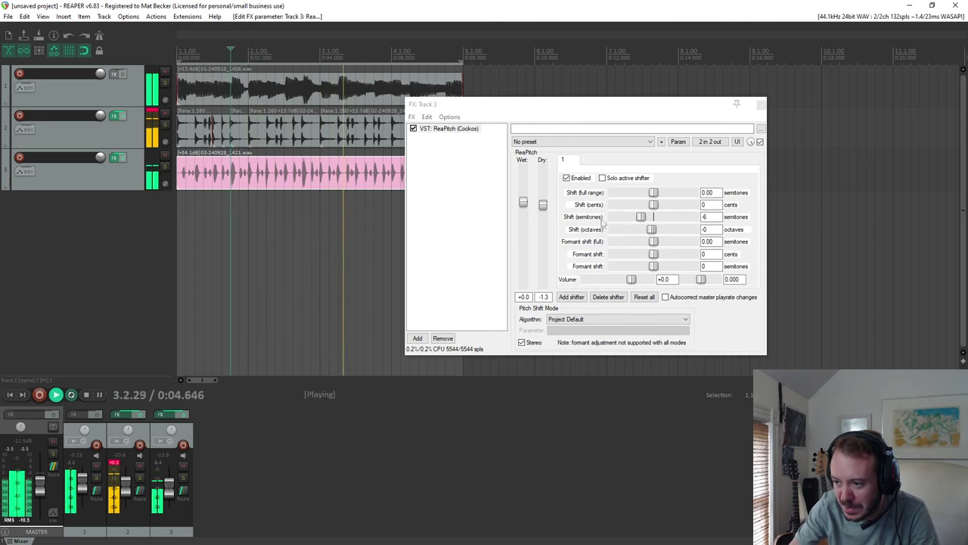
{"action": "left_click_drag", "start_coordinate": [653, 254], "coordinate": [687, 267]}
{"action": "double_click", "coordinate": [652, 254]}
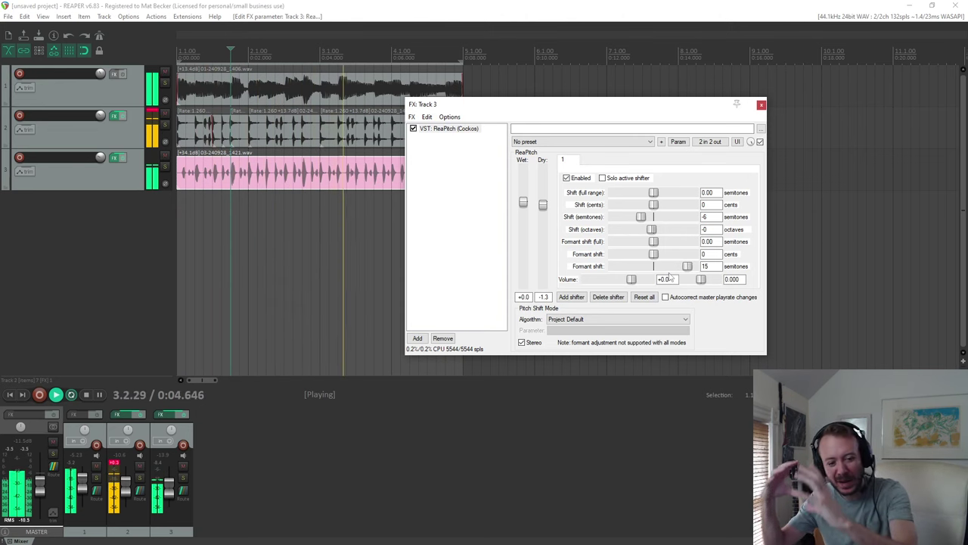
{"action": "left_click_drag", "start_coordinate": [685, 269], "coordinate": [623, 270]}
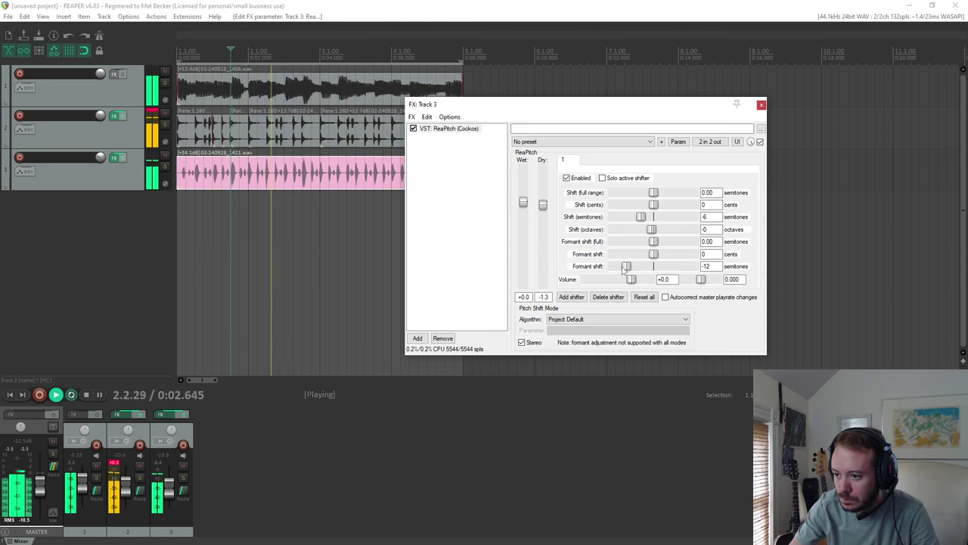
{"action": "left_click_drag", "start_coordinate": [543, 204], "coordinate": [597, 249]}
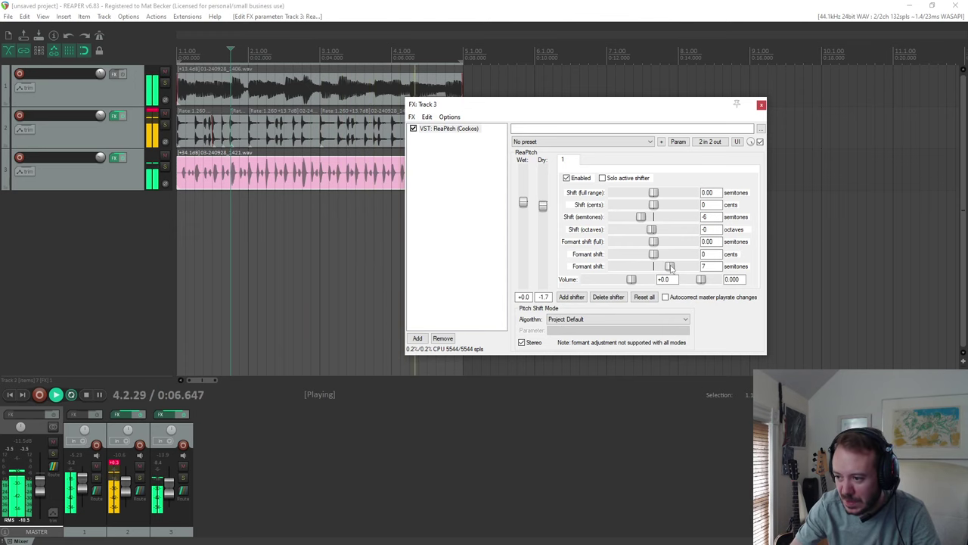
{"action": "mouse_move", "coordinate": [670, 266]}
{"action": "left_mouse_down"}
{"action": "mouse_move", "coordinate": [643, 271]}
{"action": "mouse_move", "coordinate": [660, 269]}
{"action": "left_mouse_up"}
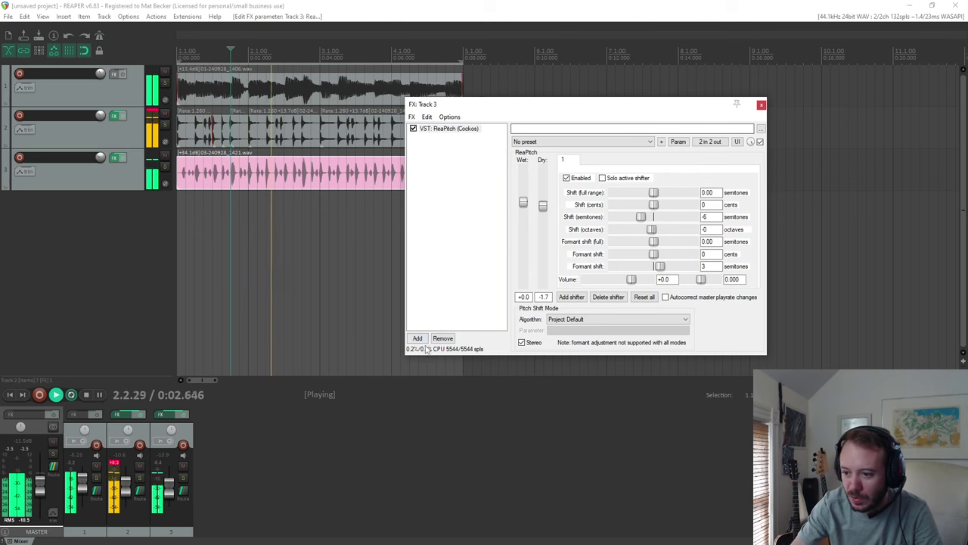
Lower Track 3's fader to about -21.4 dB, close its FX chain, and stop playback.
{"action": "left_click", "coordinate": [167, 494]}
{"action": "left_click_drag", "start_coordinate": [166, 493], "coordinate": [169, 496]}
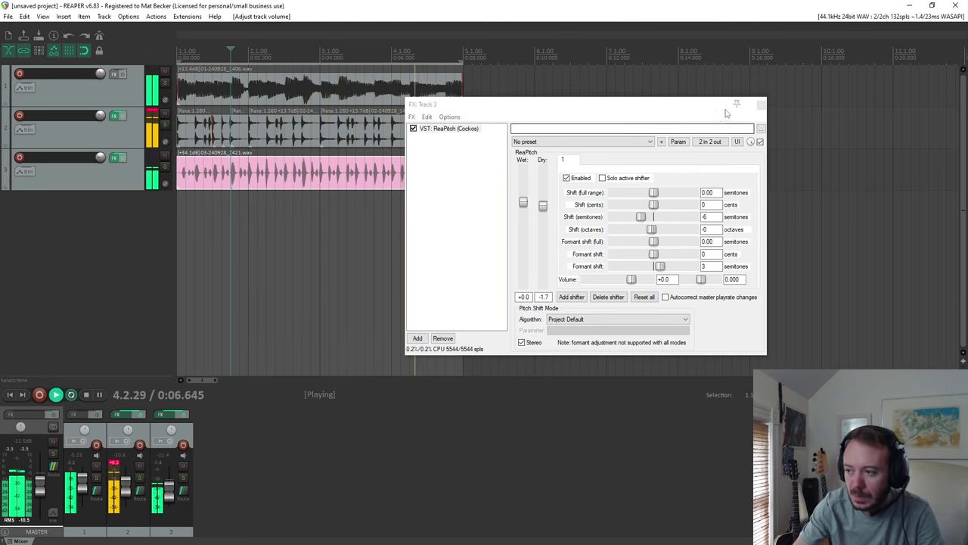
{"action": "key", "text": "Escape"}
{"action": "key", "text": "space"}
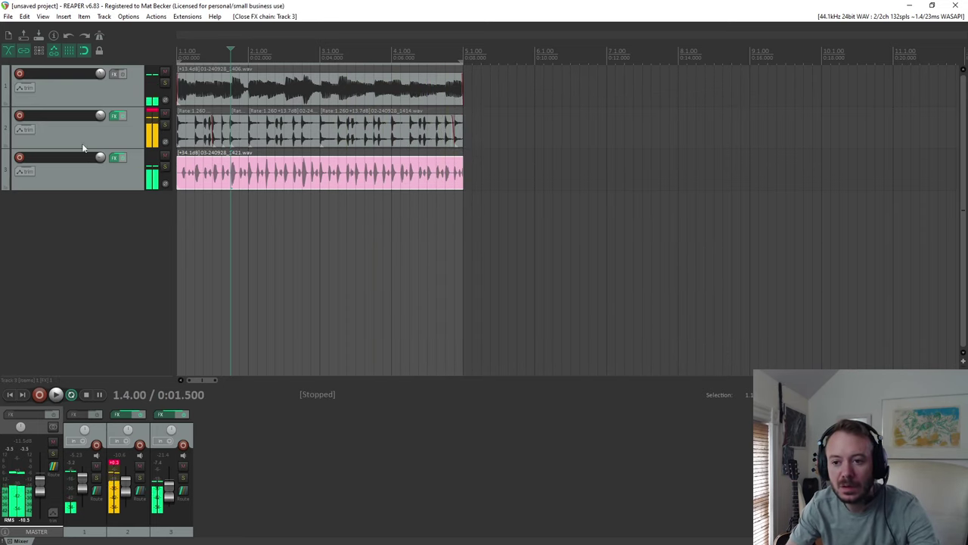
Add ReaDelay to Track 1's chain, then remove it and close Track 1's FX window.
{"action": "left_click", "coordinate": [116, 115]}
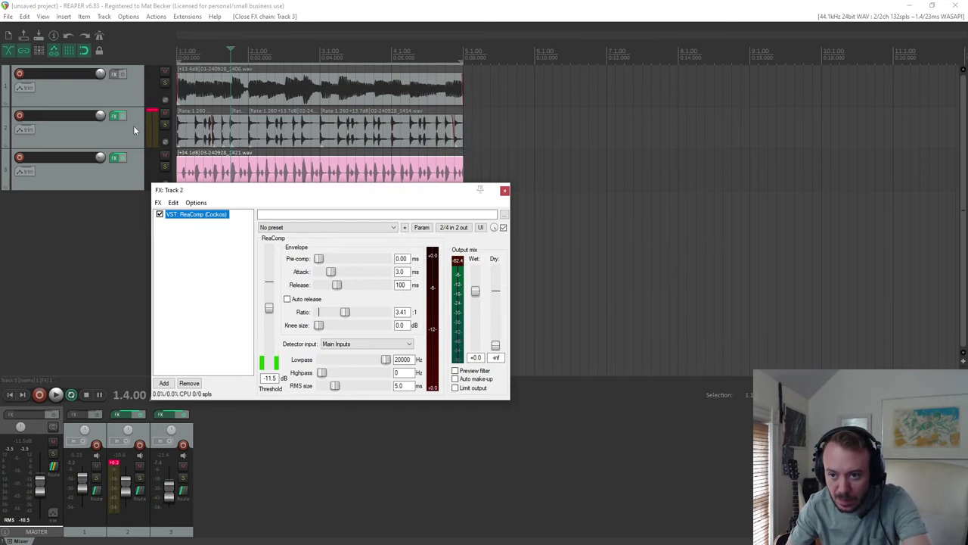
{"action": "left_click", "coordinate": [113, 74]}
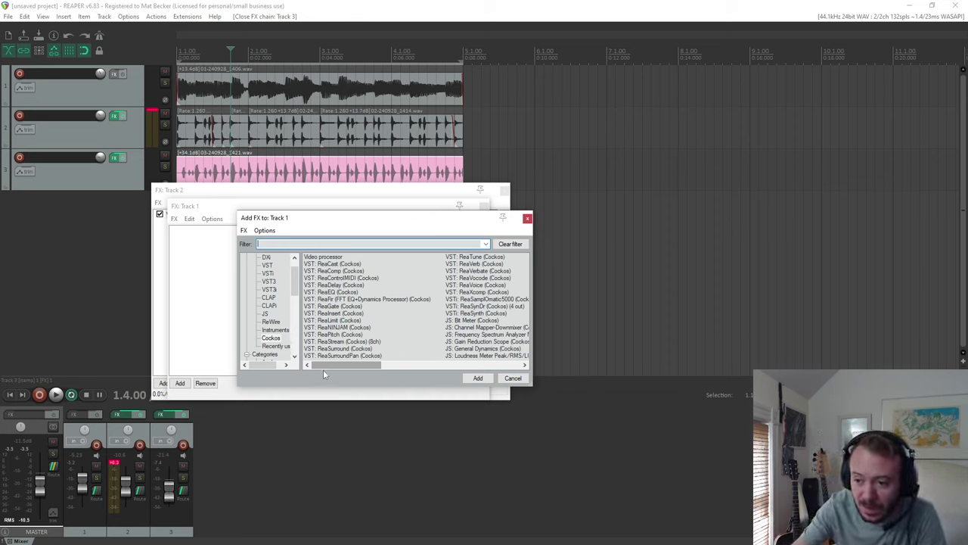
{"action": "double_click", "coordinate": [344, 285]}
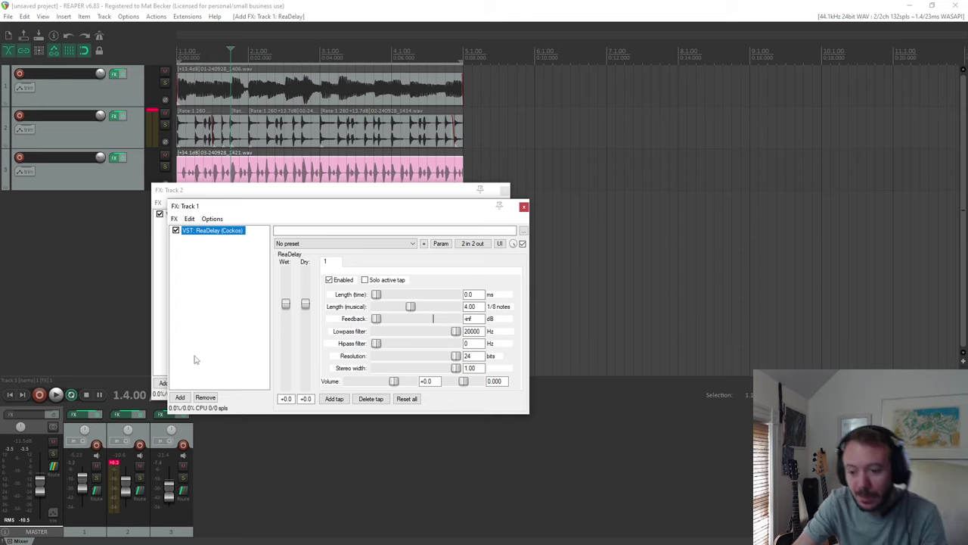
{"action": "left_click", "coordinate": [205, 398]}
{"action": "left_click_drag", "start_coordinate": [301, 201], "coordinate": [475, 220]}
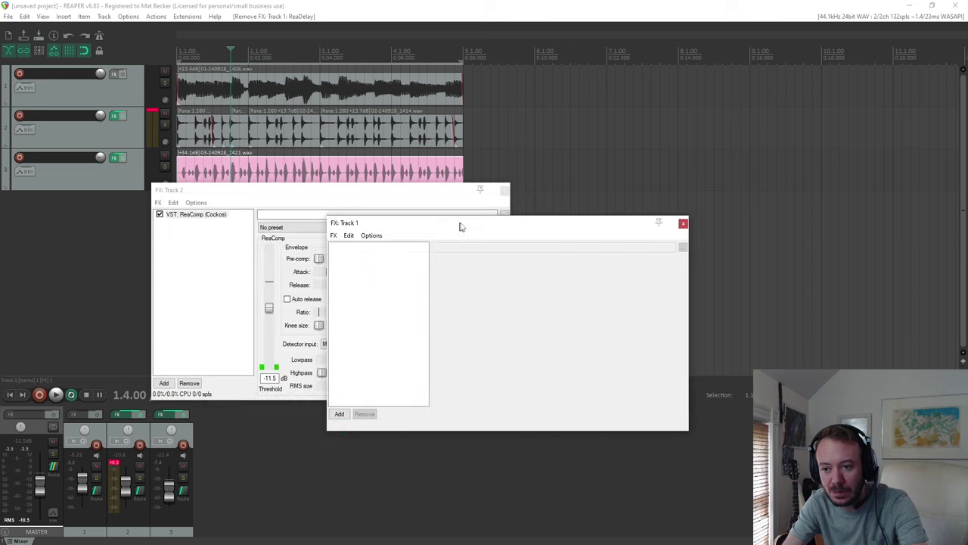
{"action": "left_click", "coordinate": [684, 222]}
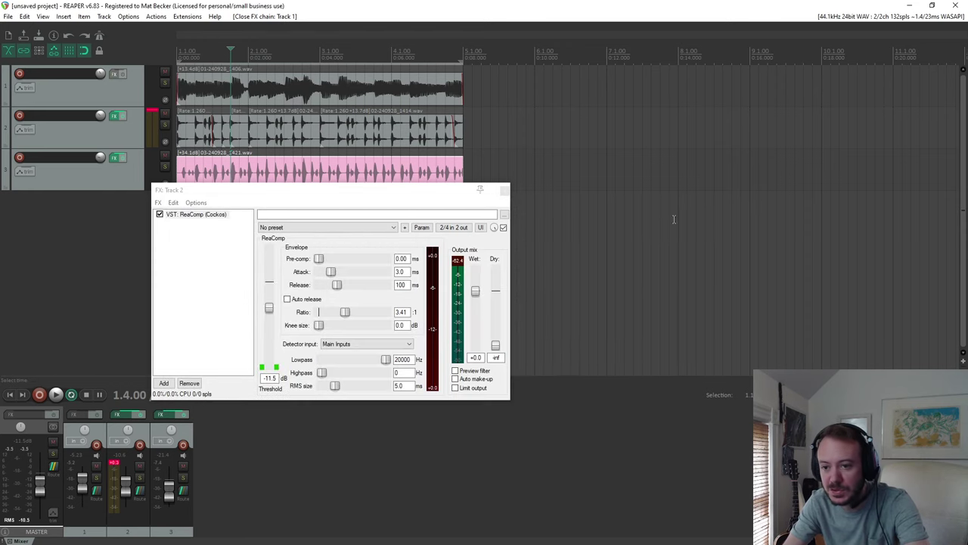
Add ReaEQ to Track 1, start playback, and bring up Track 3's add-effects list.
{"action": "left_click", "coordinate": [114, 75]}
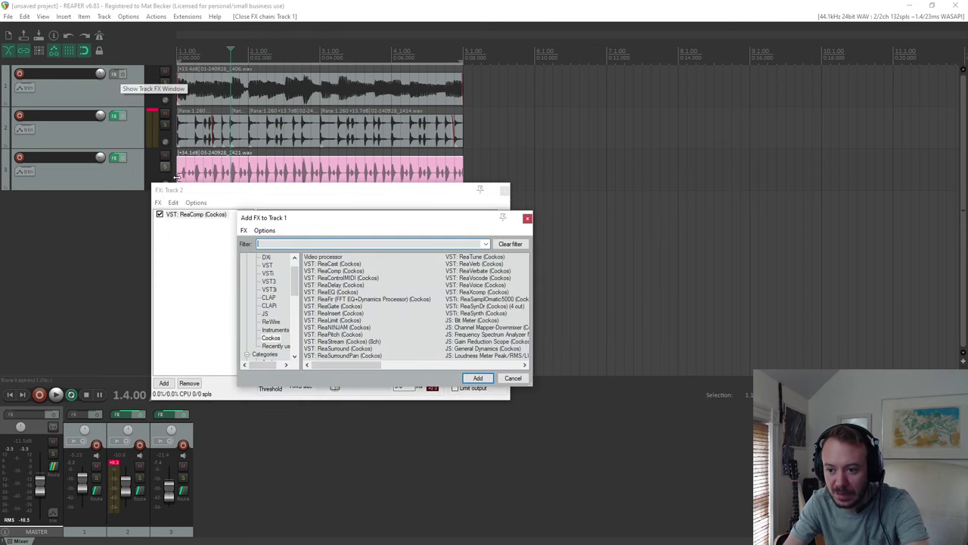
{"action": "double_click", "coordinate": [338, 292]}
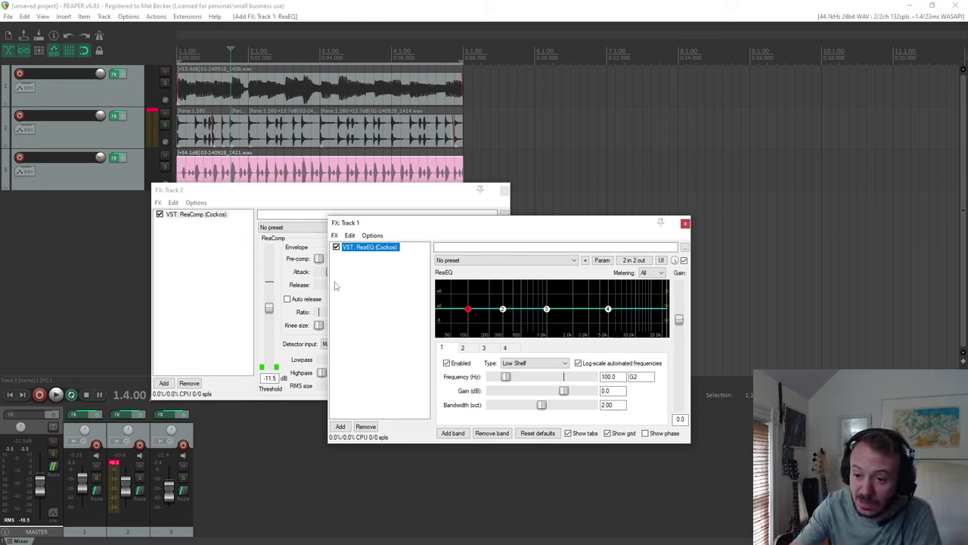
{"action": "left_click_drag", "start_coordinate": [302, 195], "coordinate": [511, 172]}
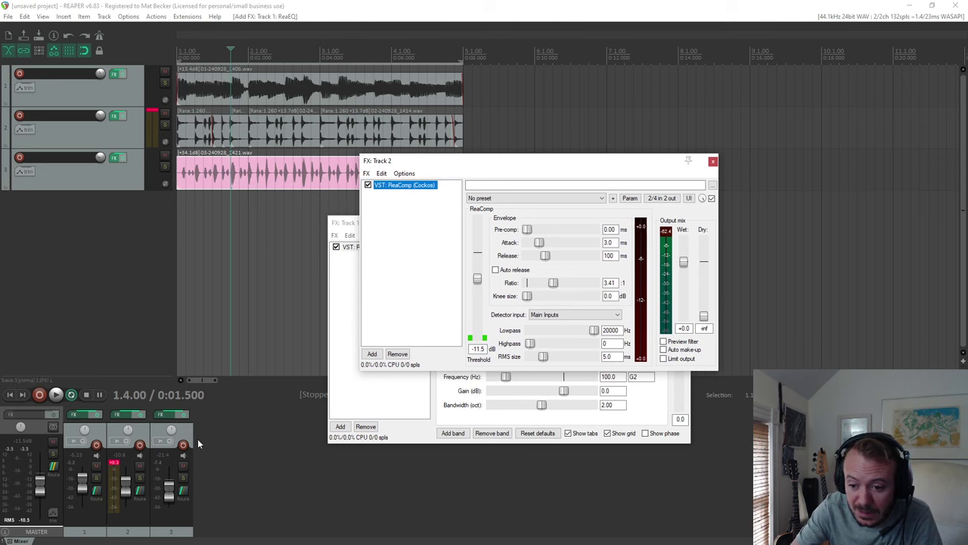
{"action": "key", "text": "space"}
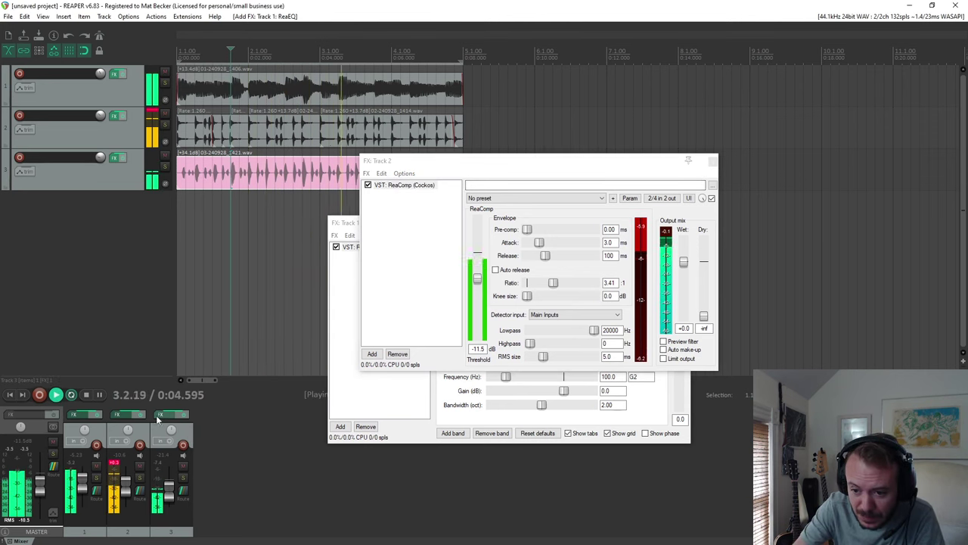
{"action": "left_click", "coordinate": [165, 414]}
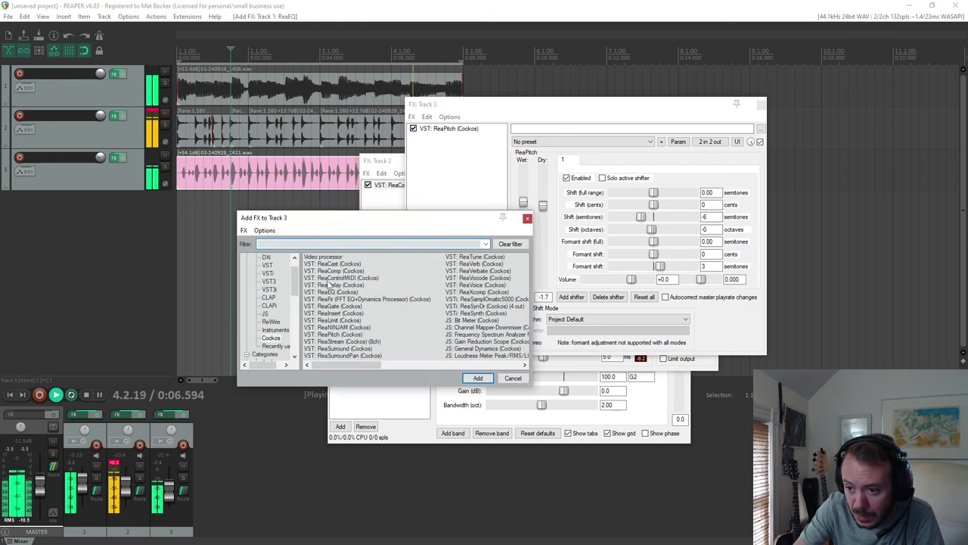
Add ReaEQ after ReaPitch on Track 3, cutting band 1 to -120 dB at 744.6 Hz, then close it.
{"action": "double_click", "coordinate": [337, 292]}
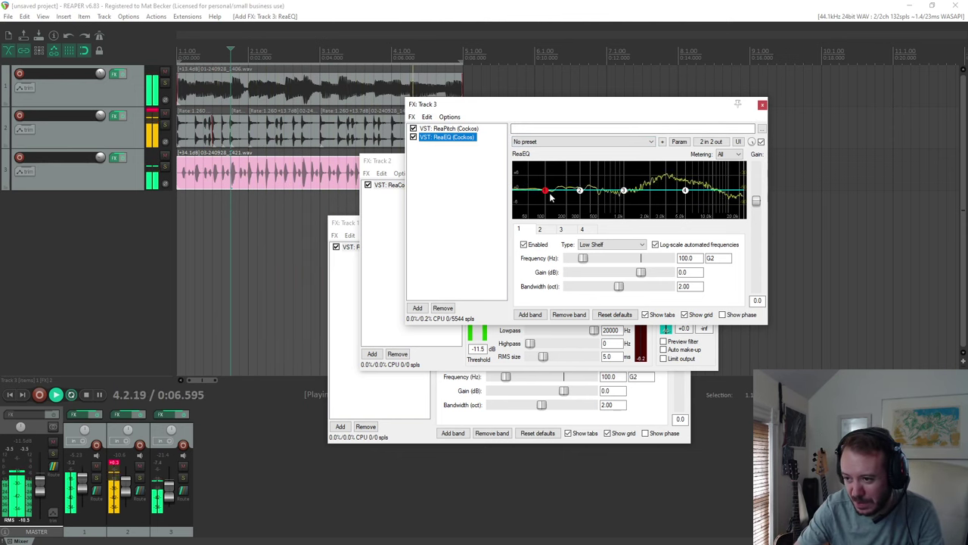
{"action": "left_click_drag", "start_coordinate": [548, 198], "coordinate": [611, 280]}
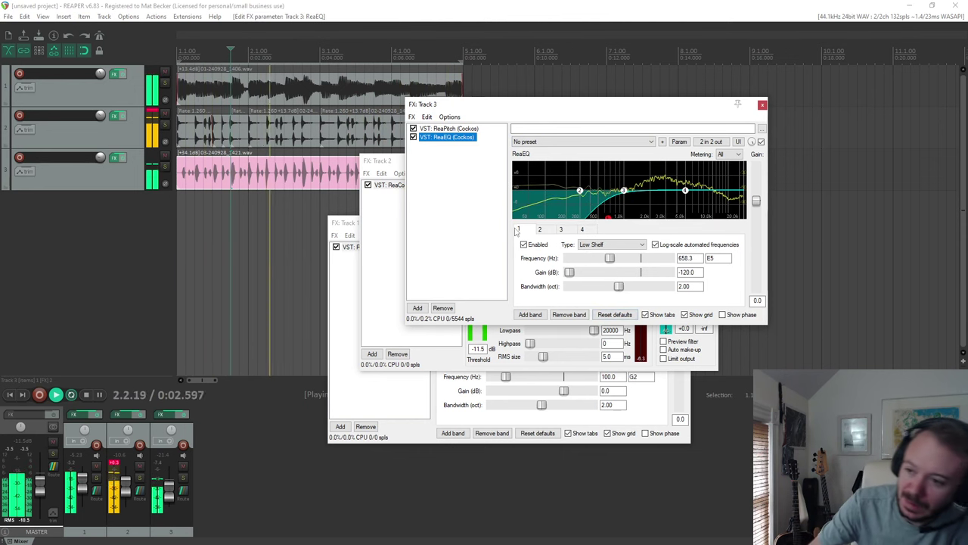
{"action": "left_click_drag", "start_coordinate": [609, 219], "coordinate": [612, 224]}
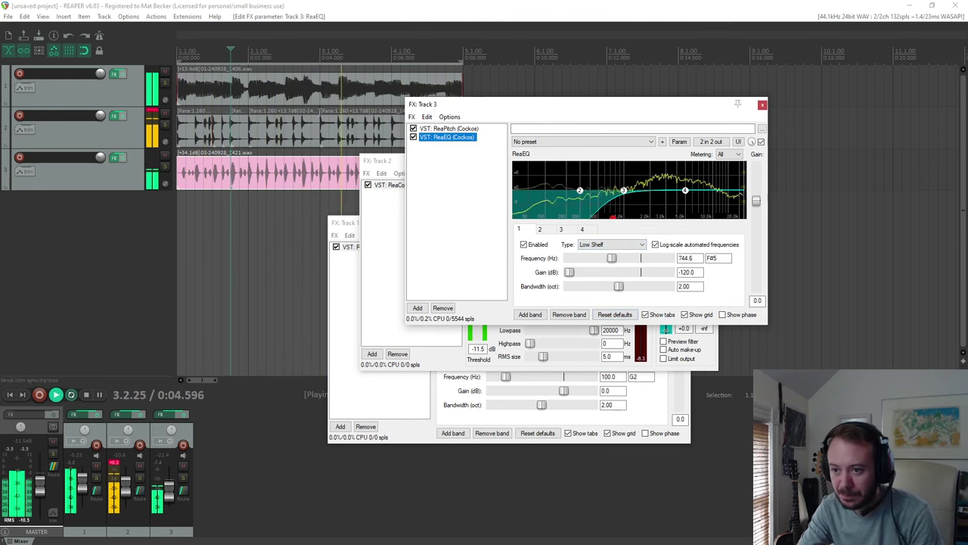
{"action": "left_click", "coordinate": [313, 96]}
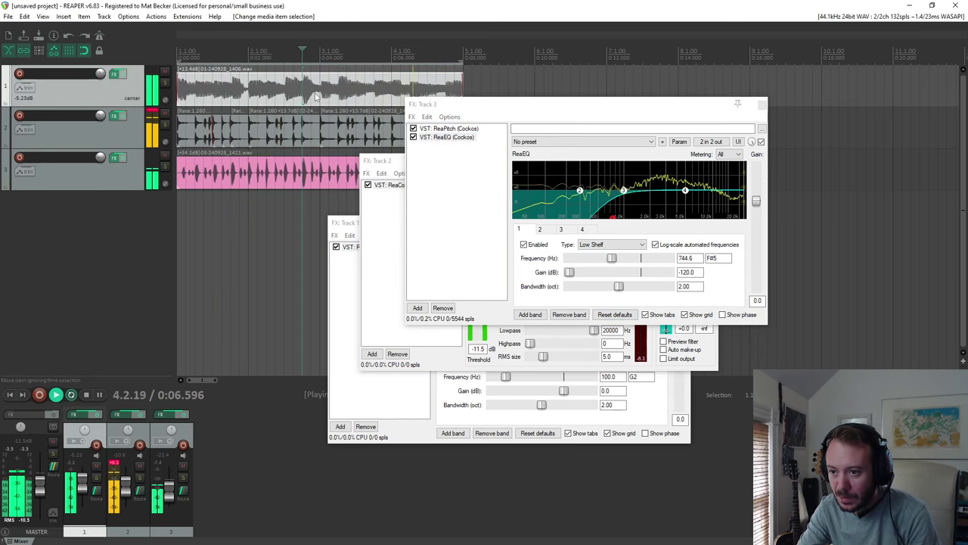
{"action": "left_click", "coordinate": [762, 104]}
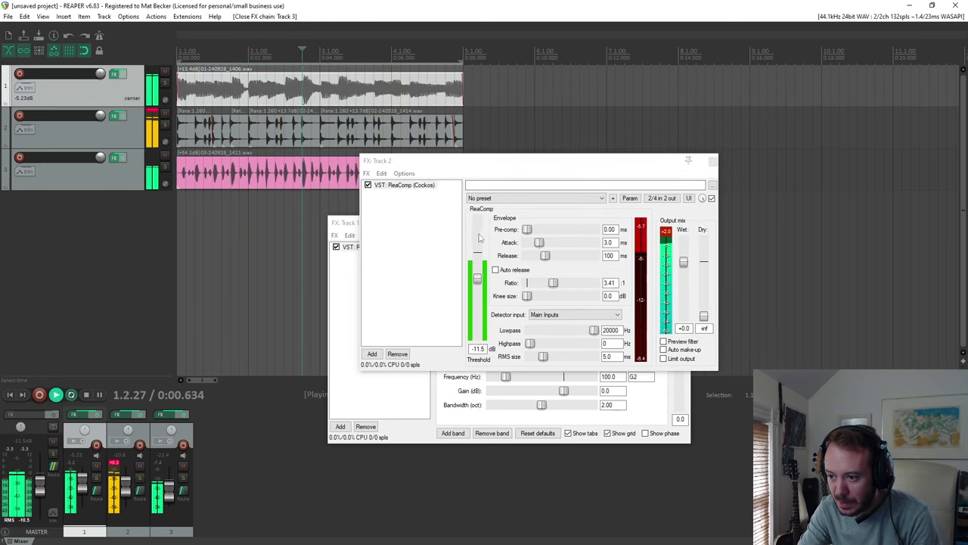
In Track 1's ReaEQ, nudge band 1, boost band 3 around 658 Hz, and pull band 4's shelf down.
{"action": "left_click", "coordinate": [351, 318]}
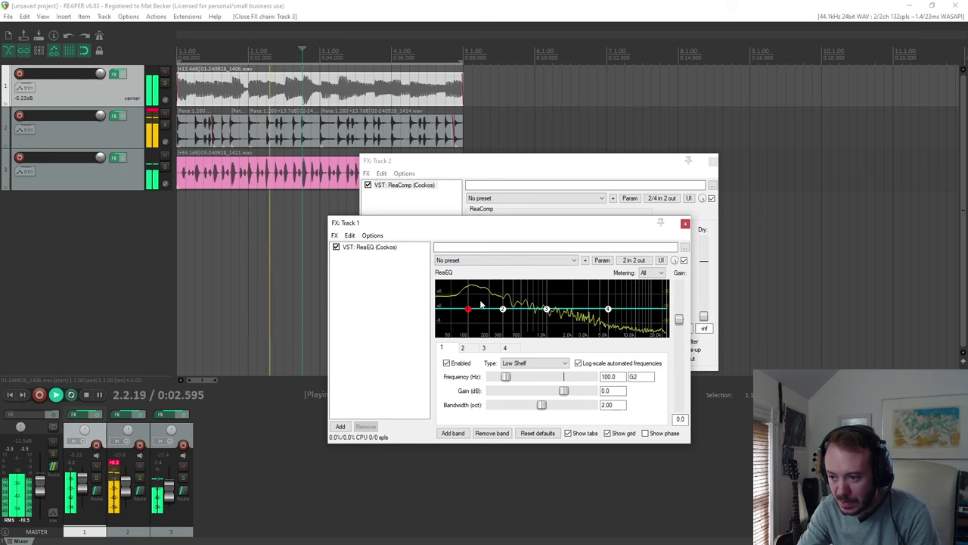
{"action": "left_click_drag", "start_coordinate": [469, 309], "coordinate": [476, 320]}
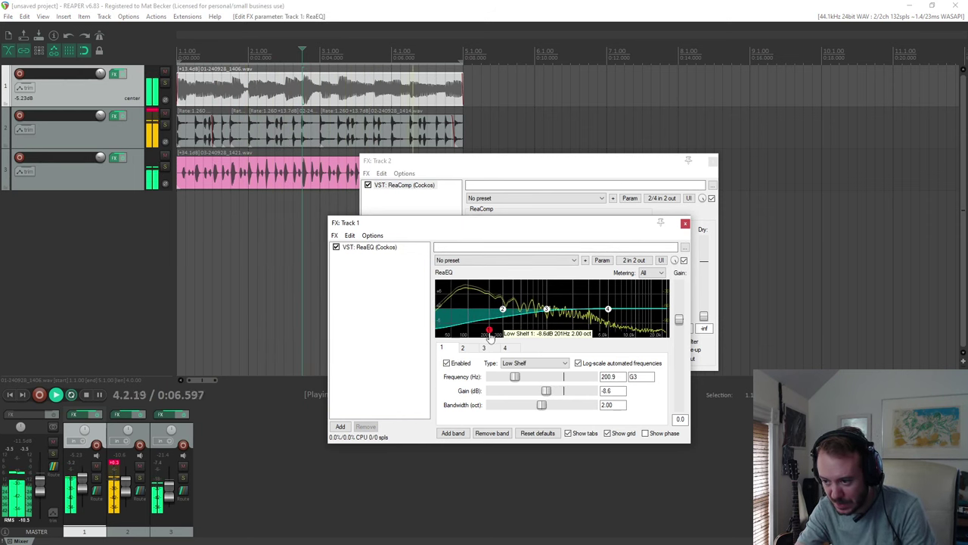
{"action": "mouse_move", "coordinate": [546, 312]}
{"action": "left_mouse_down"}
{"action": "mouse_move", "coordinate": [503, 297]}
{"action": "mouse_move", "coordinate": [541, 296]}
{"action": "left_mouse_up"}
{"action": "left_click_drag", "start_coordinate": [607, 309], "coordinate": [669, 360]}
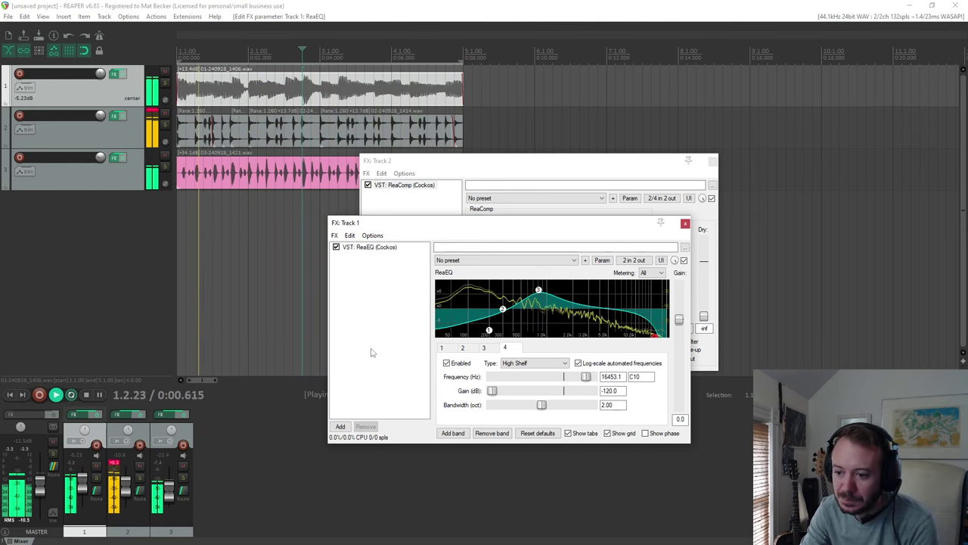
{"action": "left_click", "coordinate": [86, 394]}
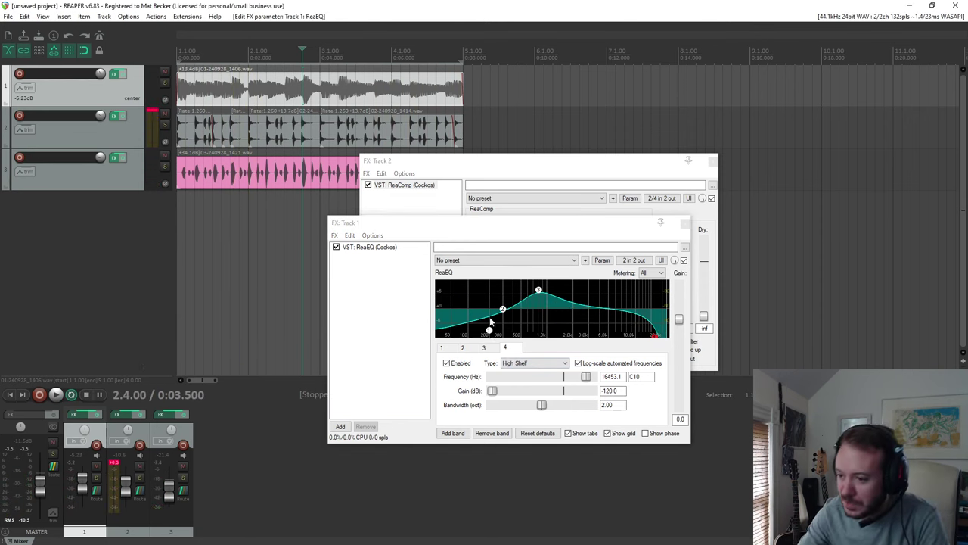
Lift band 4's high shelf to about +7 dB near 11 kHz and adjust band 1 near 214 Hz.
{"action": "left_click_drag", "start_coordinate": [566, 229], "coordinate": [500, 214]}
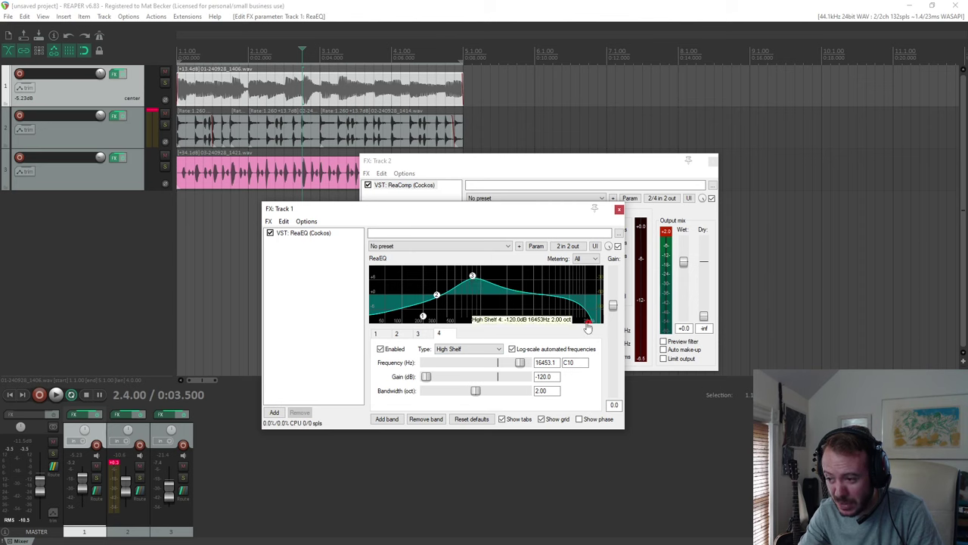
{"action": "left_click_drag", "start_coordinate": [588, 320], "coordinate": [576, 279]}
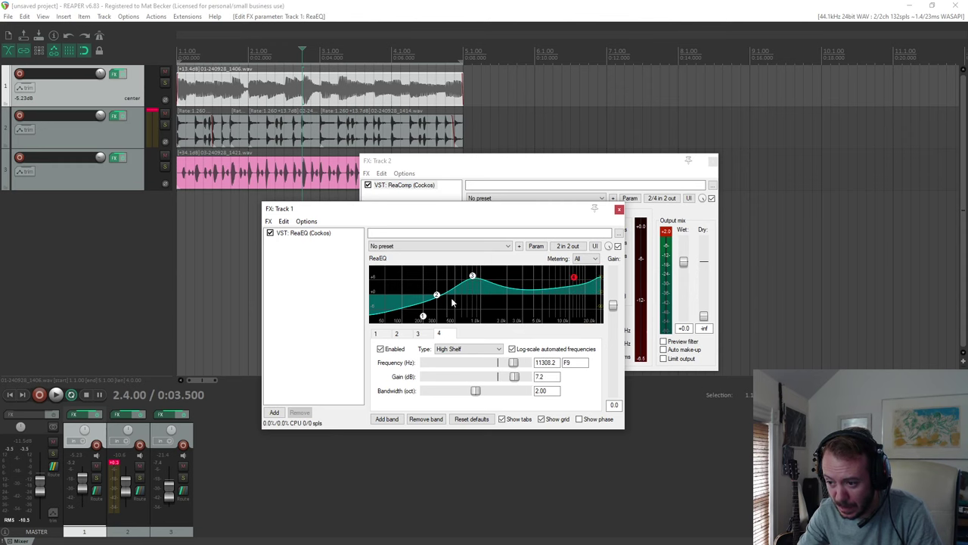
{"action": "mouse_move", "coordinate": [422, 315]}
{"action": "left_mouse_down"}
{"action": "mouse_move", "coordinate": [424, 279]}
{"action": "mouse_move", "coordinate": [425, 312]}
{"action": "left_mouse_up"}
Audition High Pass, Low Pass and High Shelf on Track 1's EQ band 1, settling on Low Shelf.
{"action": "left_click", "coordinate": [455, 351]}
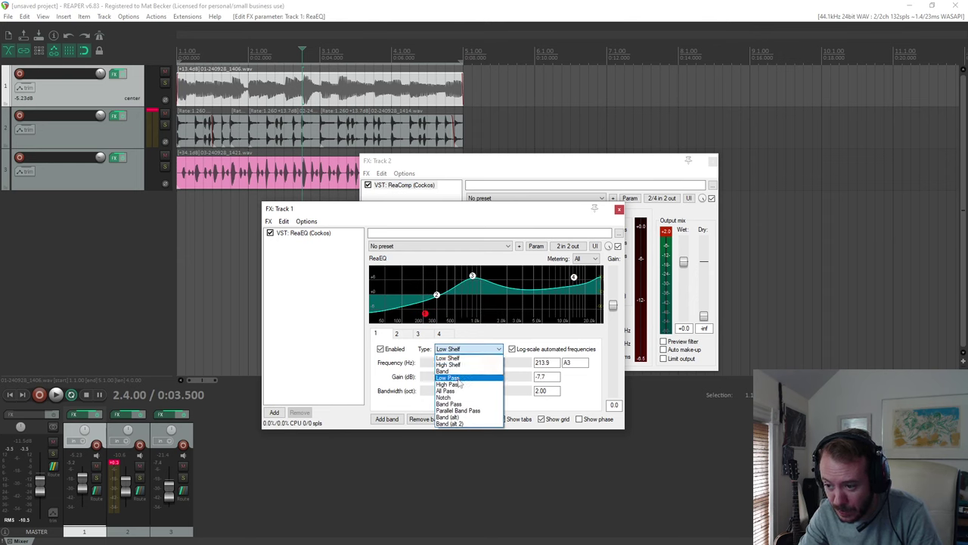
{"action": "left_click", "coordinate": [458, 384]}
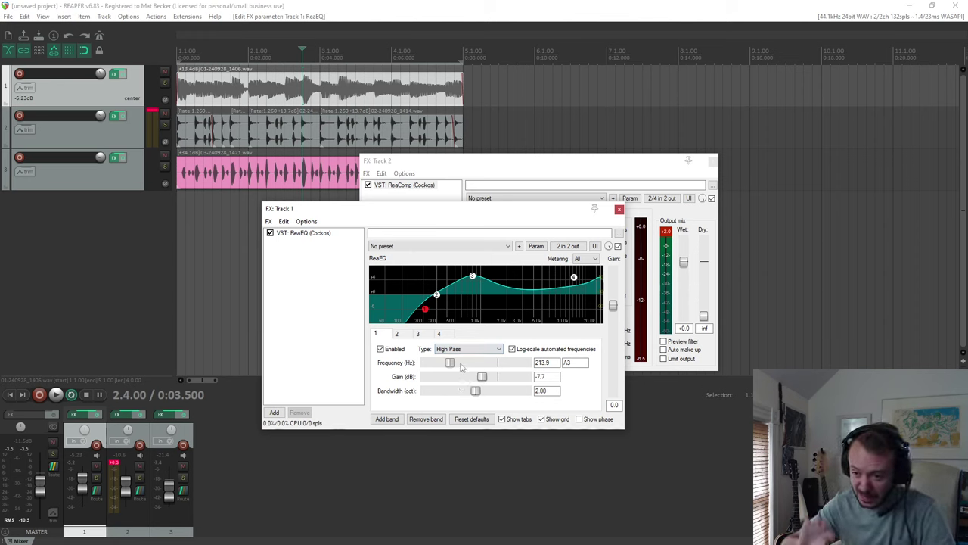
{"action": "key", "text": "space"}
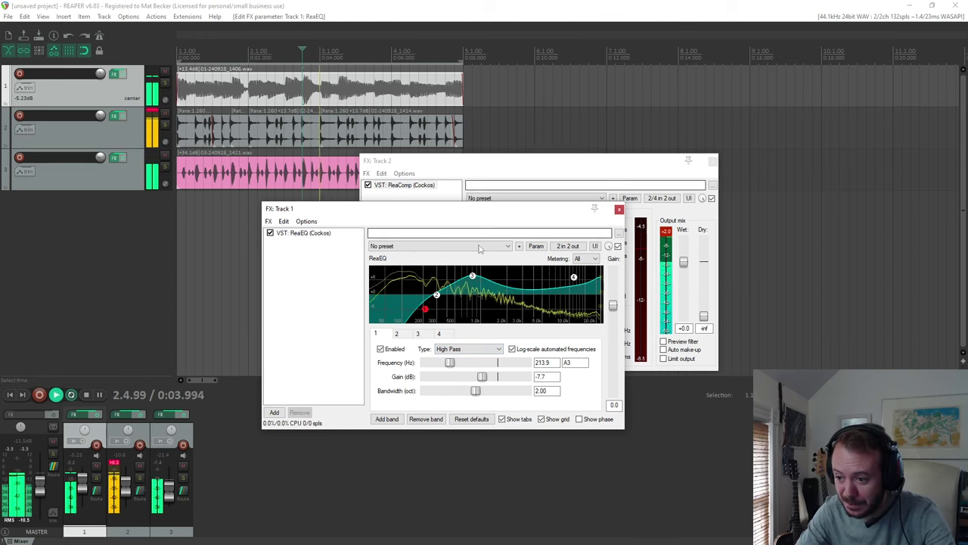
{"action": "left_click", "coordinate": [458, 349]}
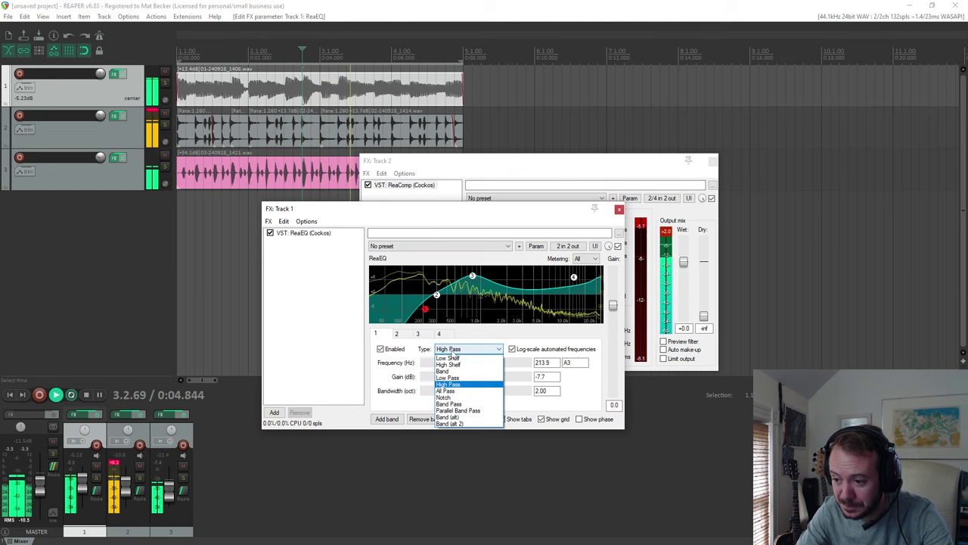
{"action": "left_click", "coordinate": [454, 378]}
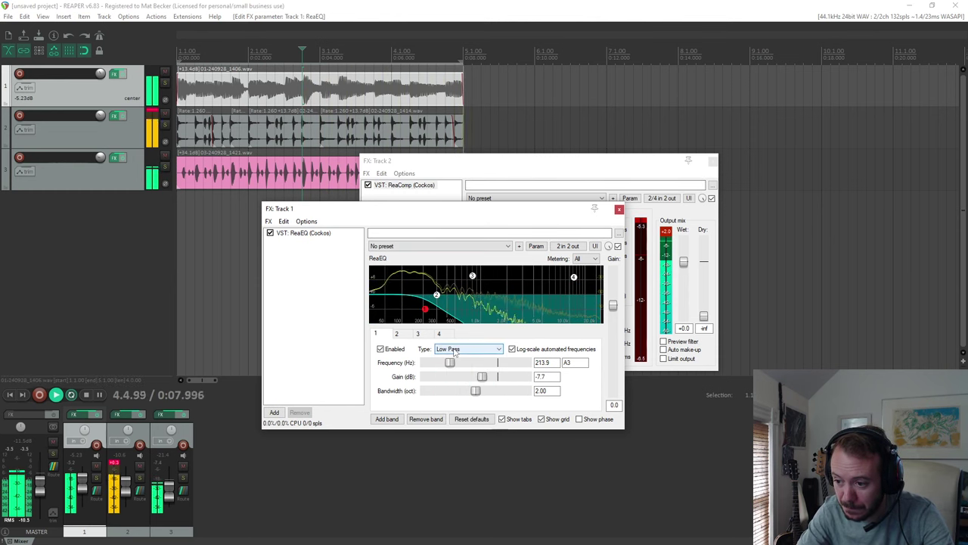
{"action": "left_click", "coordinate": [456, 350]}
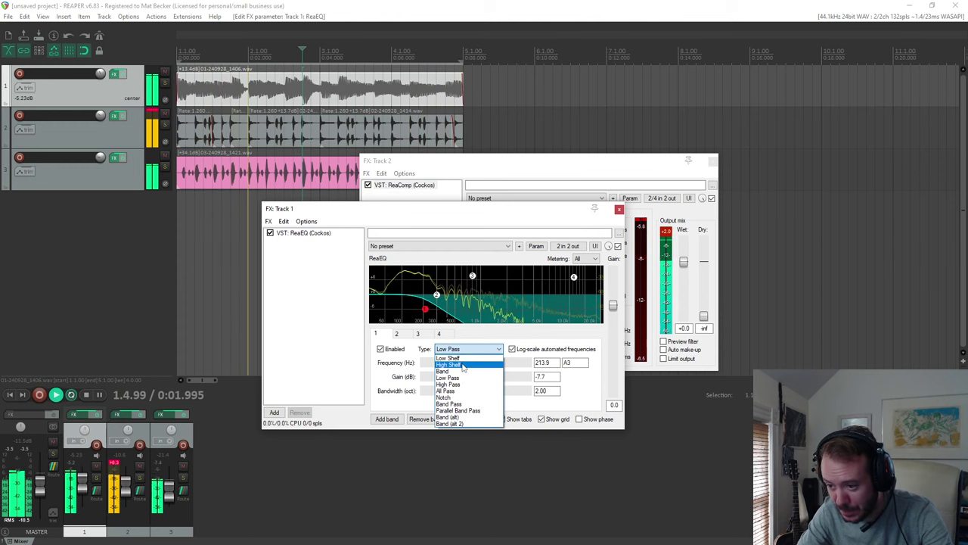
{"action": "left_click", "coordinate": [463, 366]}
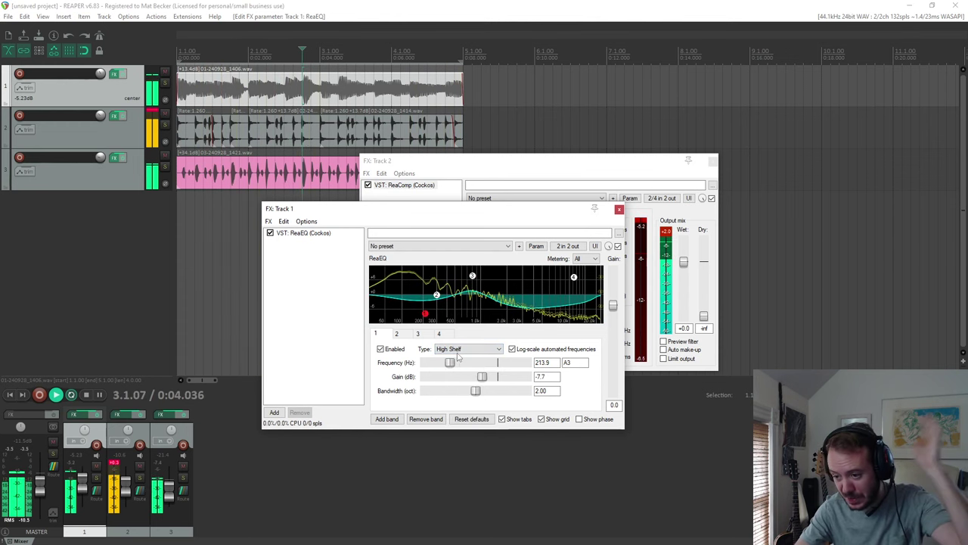
{"action": "left_click", "coordinate": [456, 349]}
{"action": "left_click", "coordinate": [458, 366]}
{"action": "left_click", "coordinate": [456, 350]}
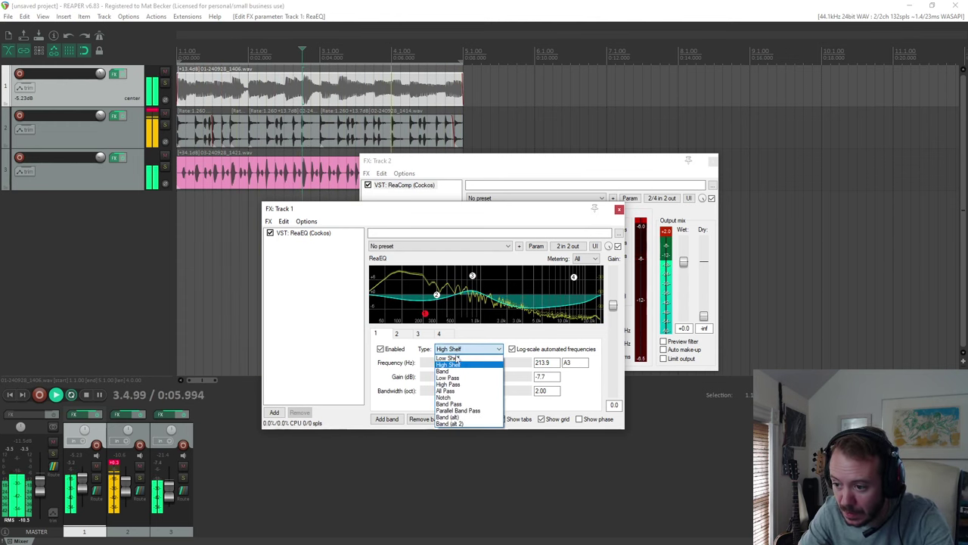
{"action": "left_click", "coordinate": [455, 361]}
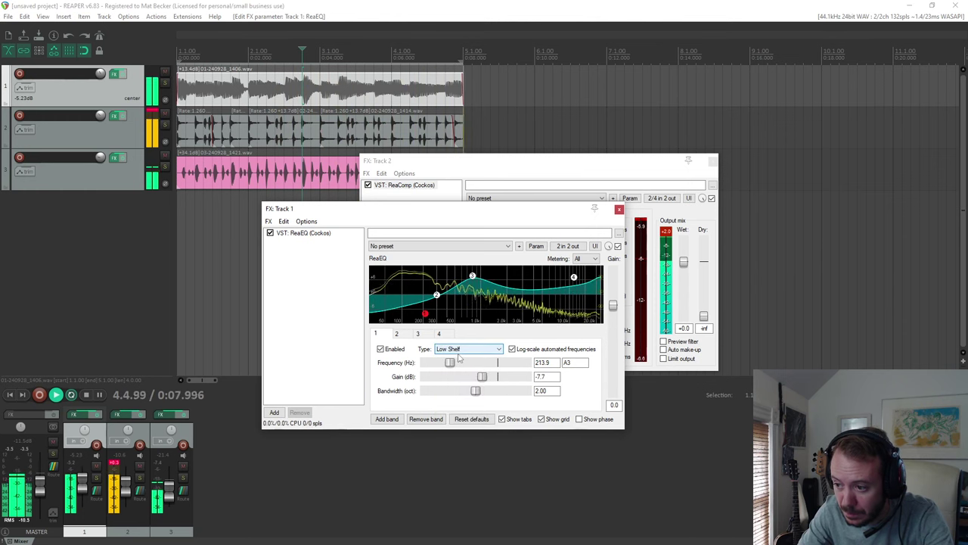
{"action": "key", "text": "space"}
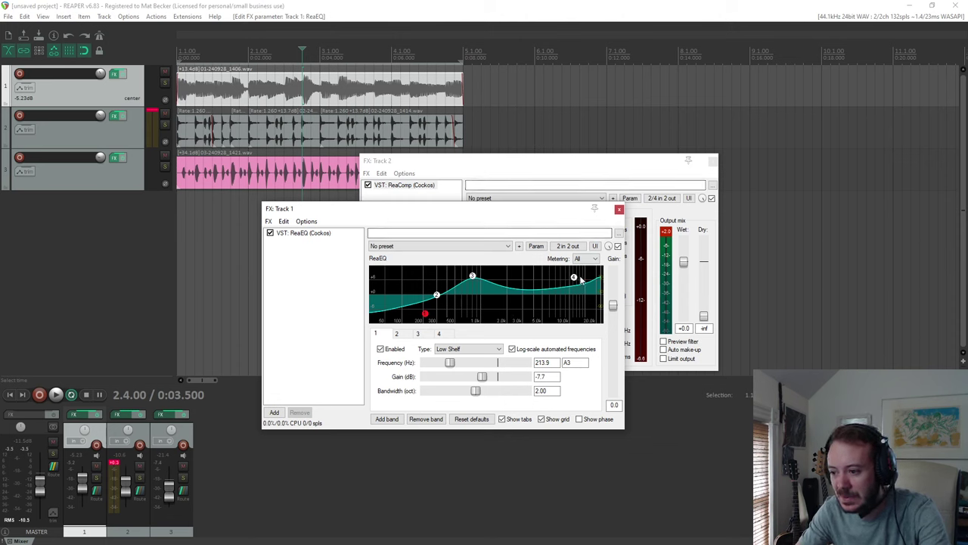
Drop Track 1's EQ high shelf to -11 dB, move the mid boost to about 704 Hz, and close Track 2's FX.
{"action": "left_click_drag", "start_coordinate": [574, 278], "coordinate": [568, 321]}
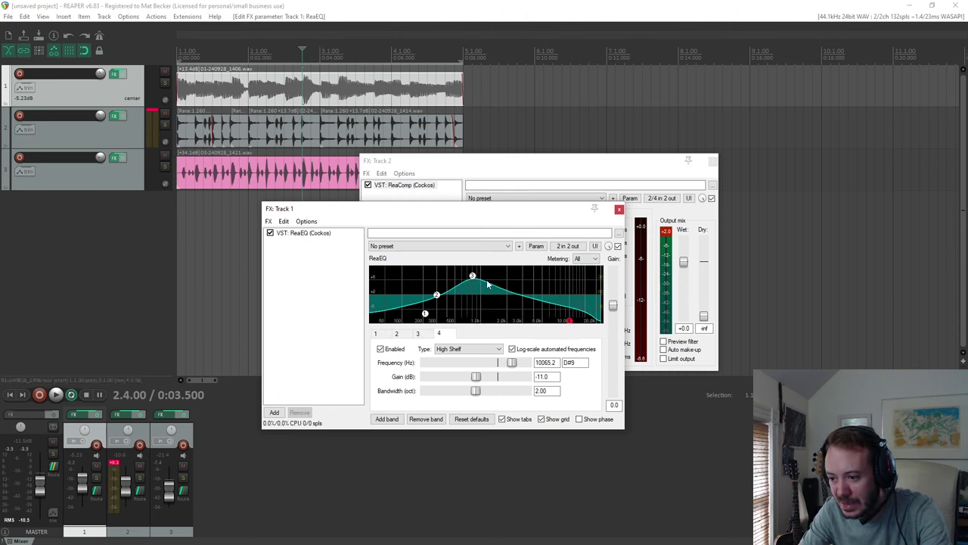
{"action": "mouse_move", "coordinate": [472, 276]}
{"action": "left_mouse_down"}
{"action": "mouse_move", "coordinate": [492, 281]}
{"action": "mouse_move", "coordinate": [443, 281]}
{"action": "mouse_move", "coordinate": [468, 280]}
{"action": "left_mouse_up"}
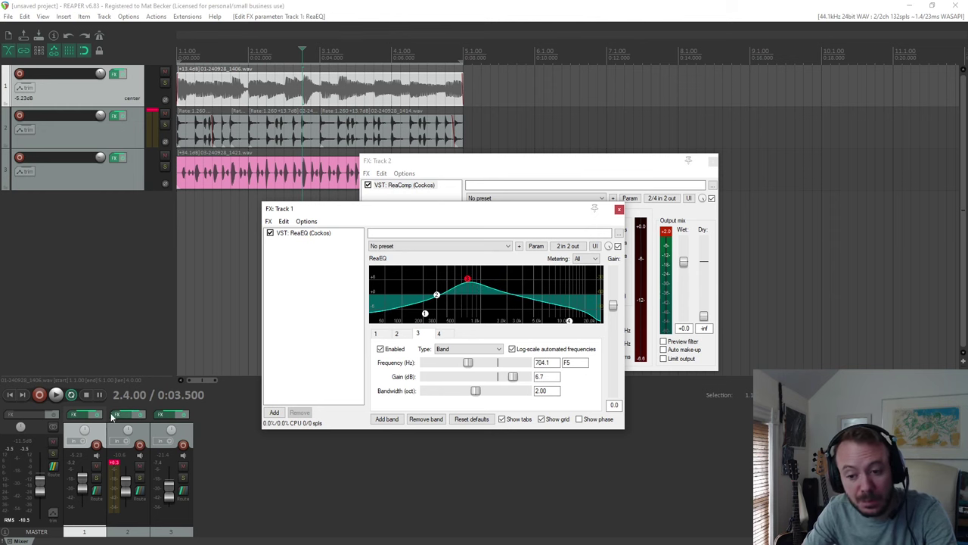
{"action": "left_click", "coordinate": [55, 394]}
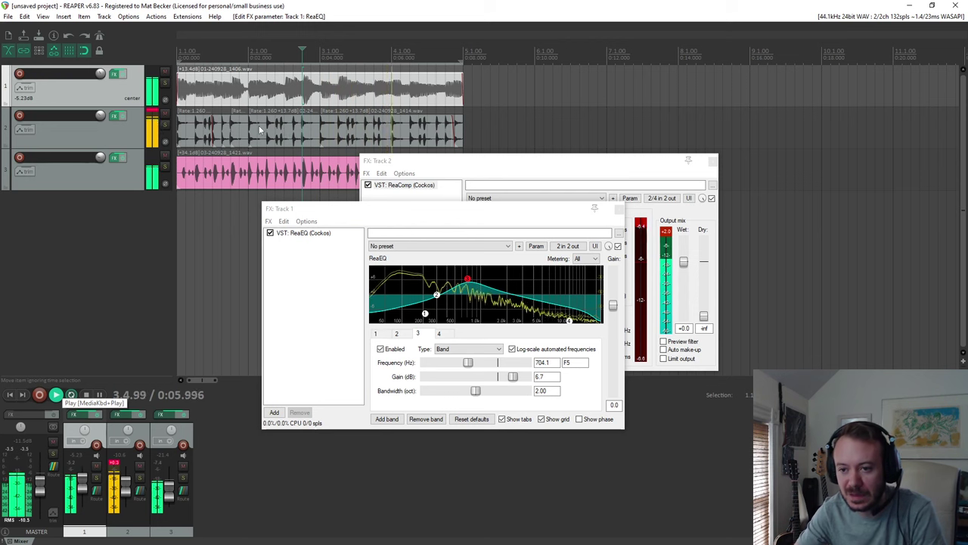
{"action": "left_click", "coordinate": [114, 116]}
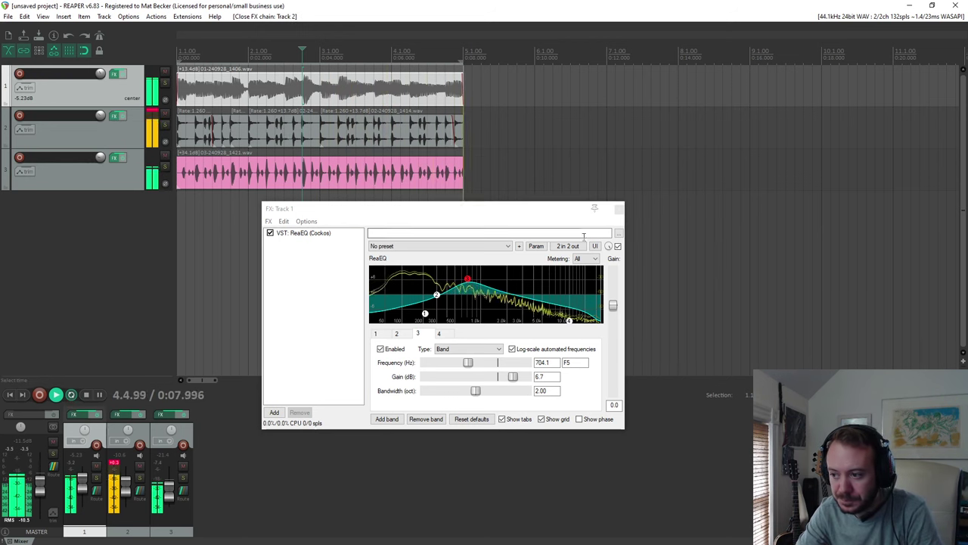
Close Track 1's EQ window without adding another effect, and stop playback.
{"action": "double_click", "coordinate": [305, 264]}
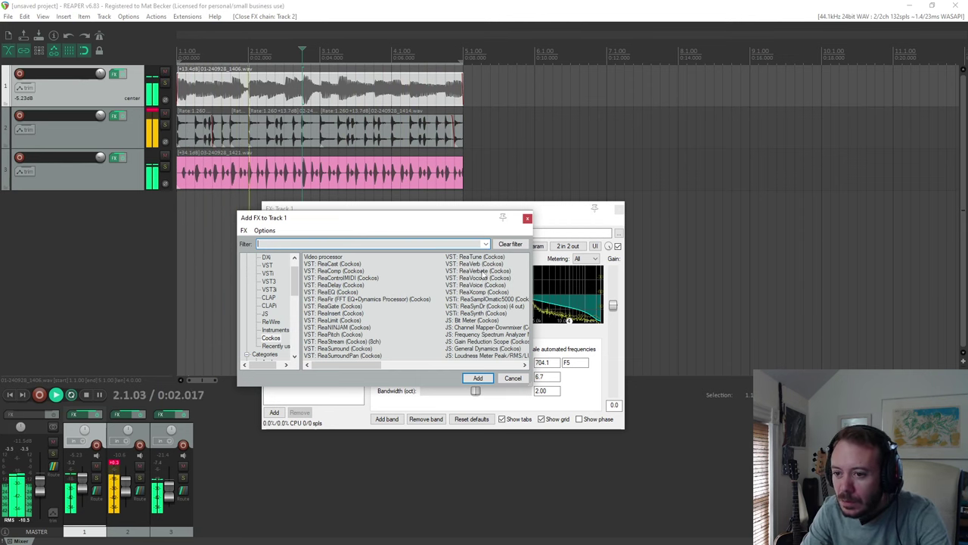
{"action": "left_click", "coordinate": [527, 217]}
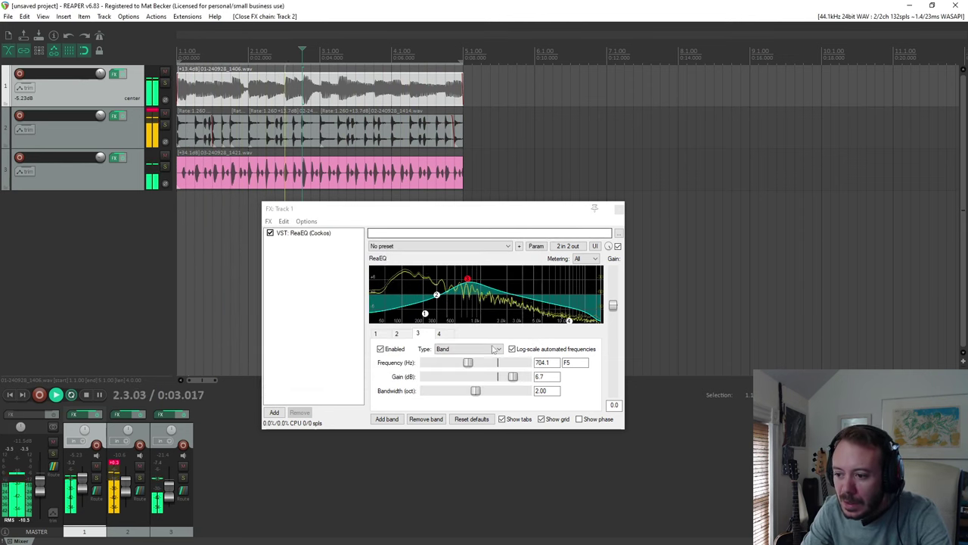
{"action": "left_click", "coordinate": [619, 209]}
{"action": "key", "text": "space"}
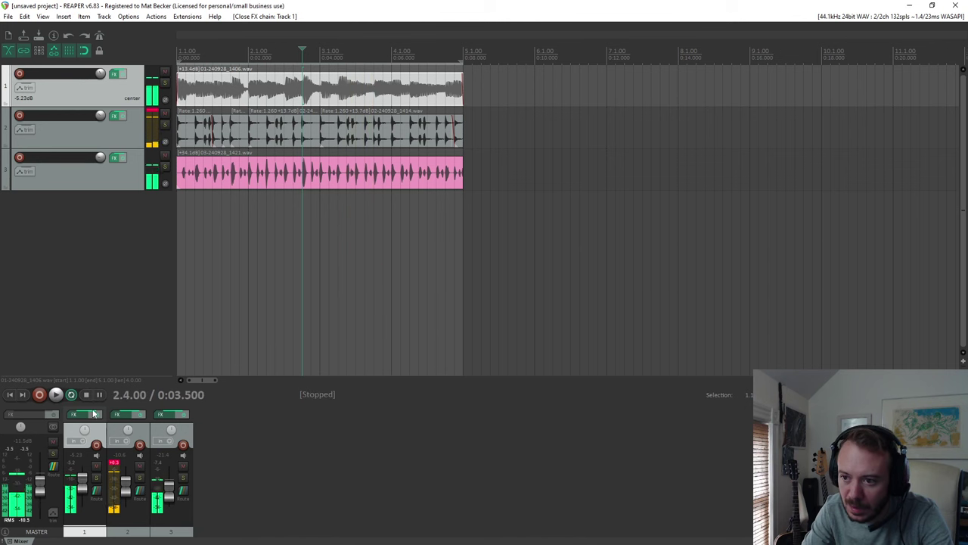
Add ReaVerbate after ReaComp in Track 2's effects chain.
{"action": "left_click", "coordinate": [112, 116]}
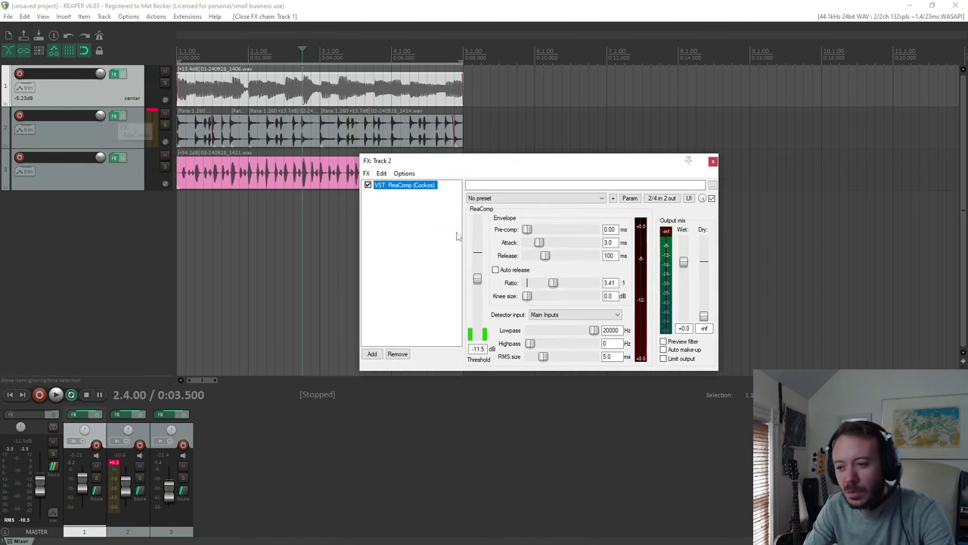
{"action": "double_click", "coordinate": [415, 233]}
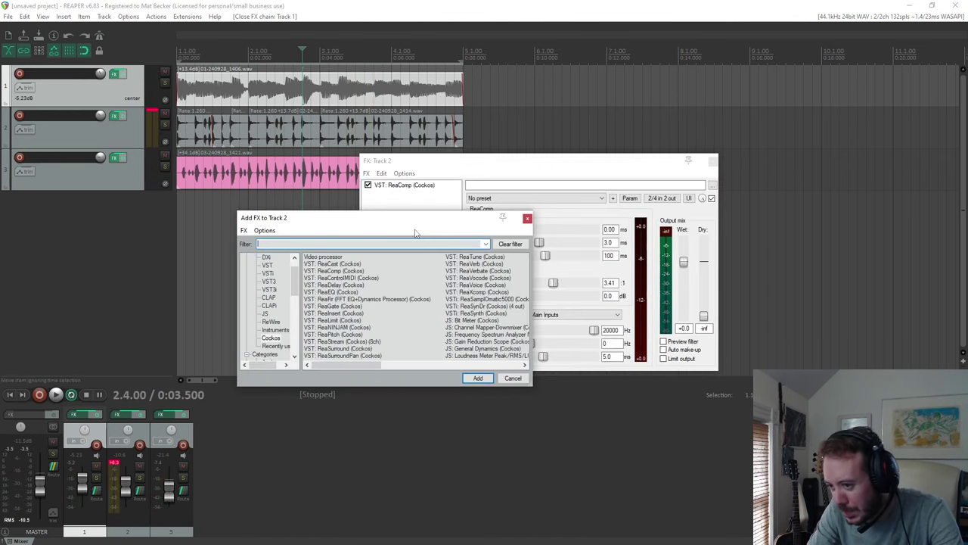
{"action": "double_click", "coordinate": [484, 271]}
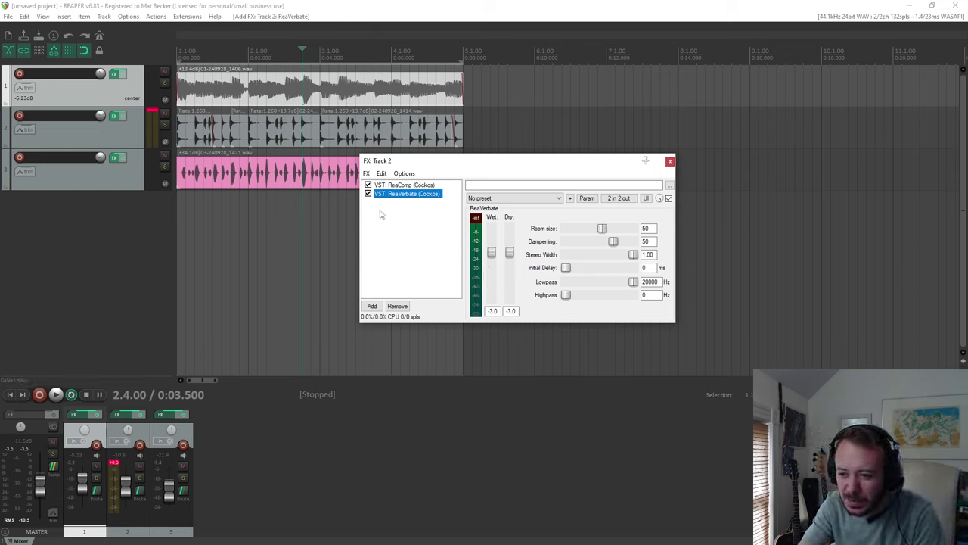
Play the project and compare ReaVerbate's Dry and Wet fader levels on Track 2, then stop.
{"action": "left_click", "coordinate": [56, 395]}
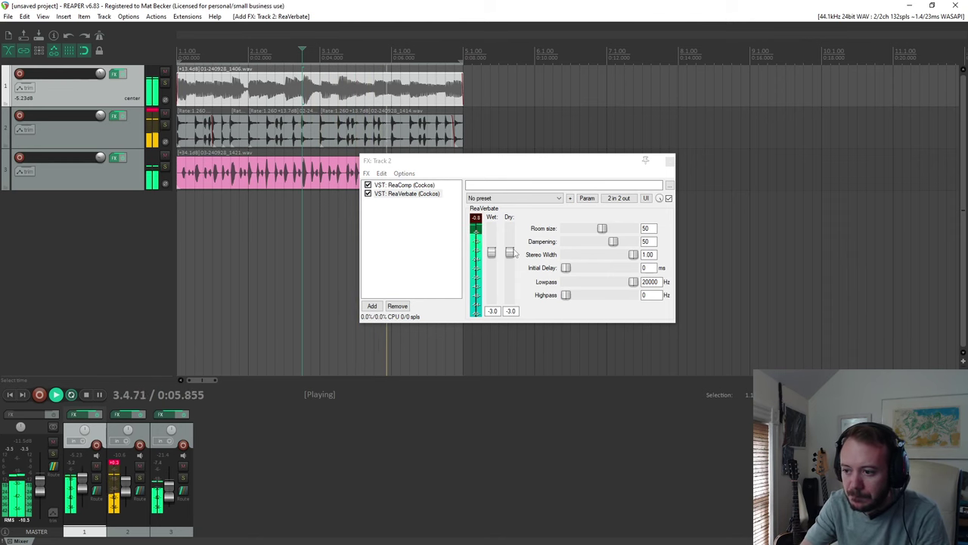
{"action": "left_click_drag", "start_coordinate": [509, 252], "coordinate": [507, 366]}
{"action": "left_click_drag", "start_coordinate": [490, 251], "coordinate": [491, 248]}
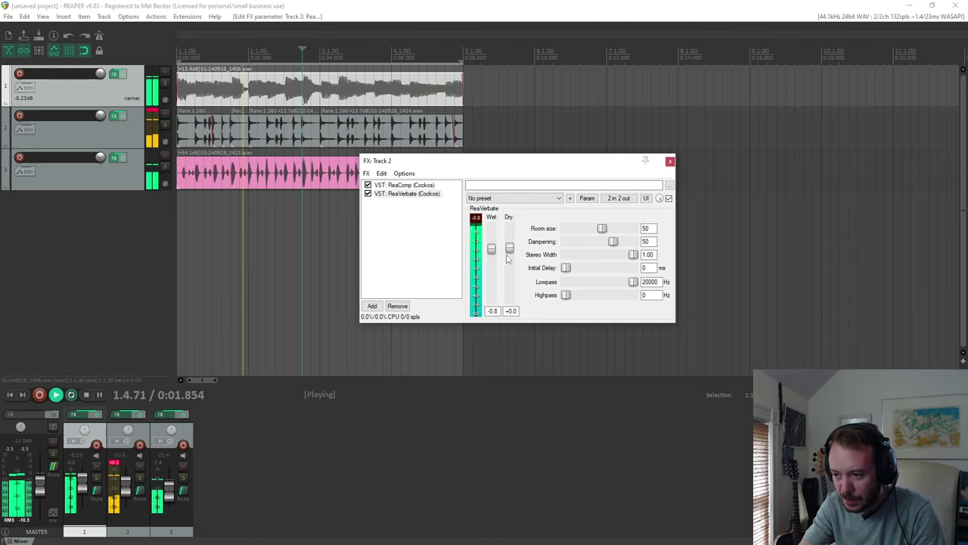
{"action": "left_click_drag", "start_coordinate": [509, 299], "coordinate": [510, 255]}
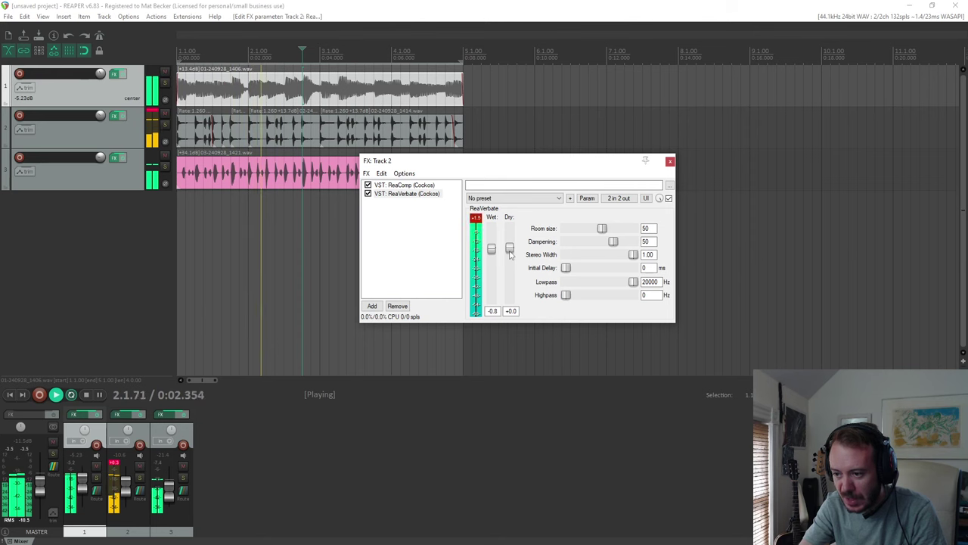
{"action": "left_click", "coordinate": [85, 395]}
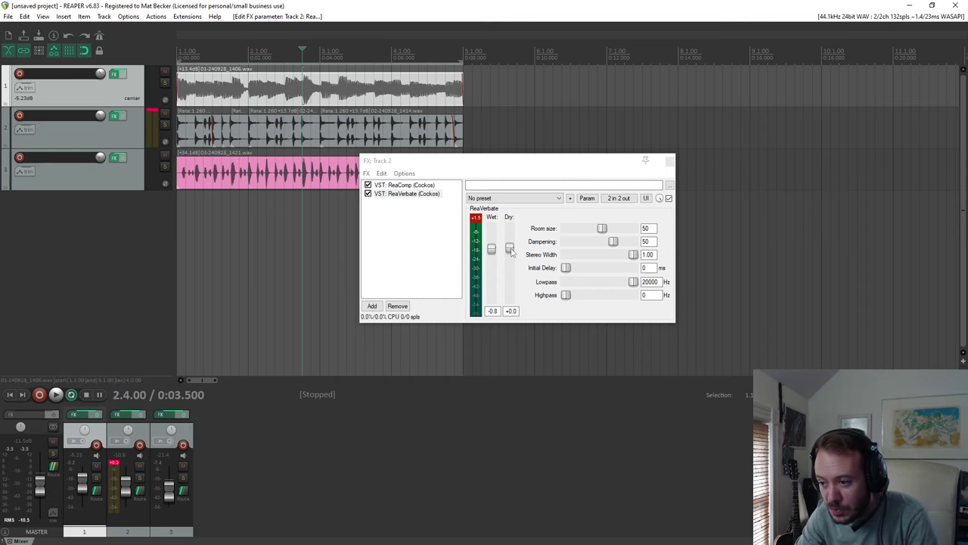
Lower ReaVerbate's dry level to -3.0 dB and pull the wet level down to -32.2 dB.
{"action": "left_click_drag", "start_coordinate": [509, 249], "coordinate": [512, 256]}
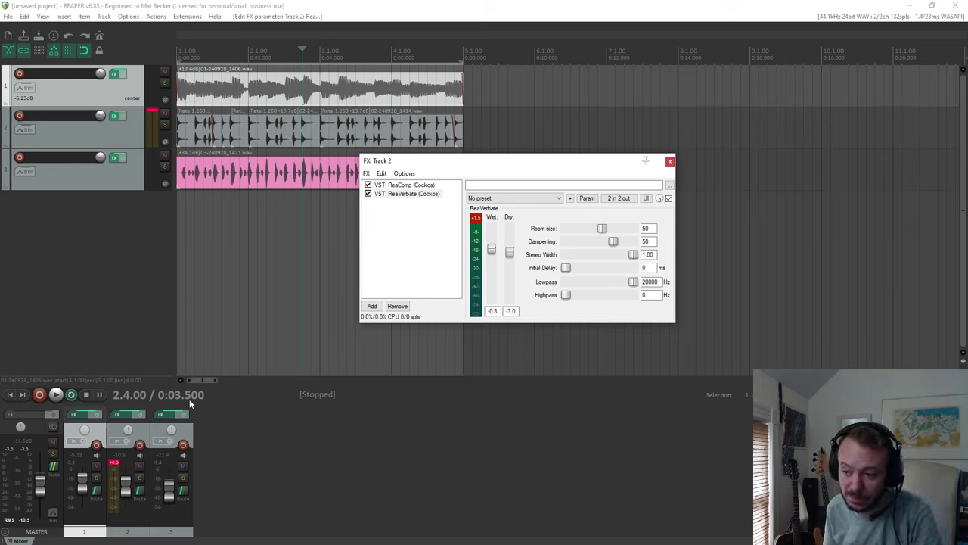
{"action": "left_click", "coordinate": [52, 398]}
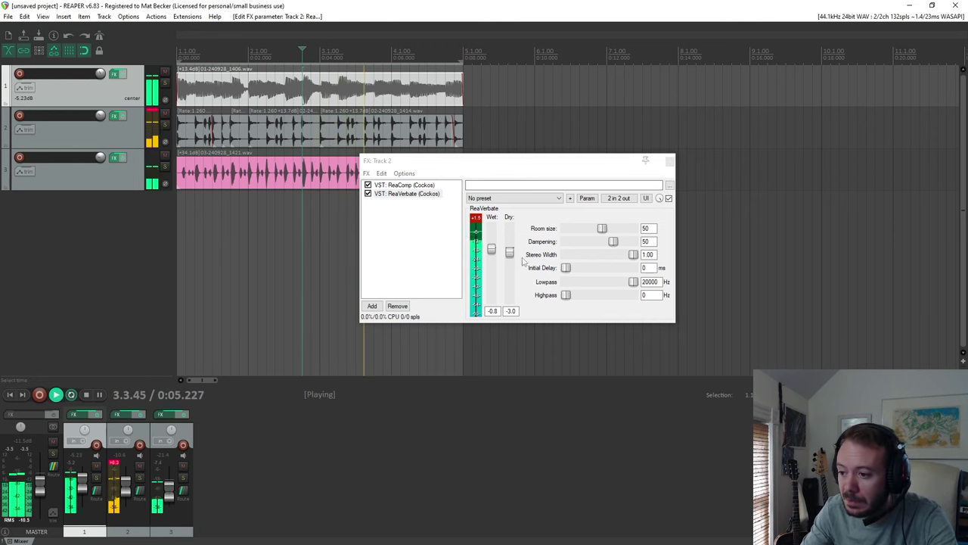
{"action": "left_click_drag", "start_coordinate": [493, 252], "coordinate": [493, 288]}
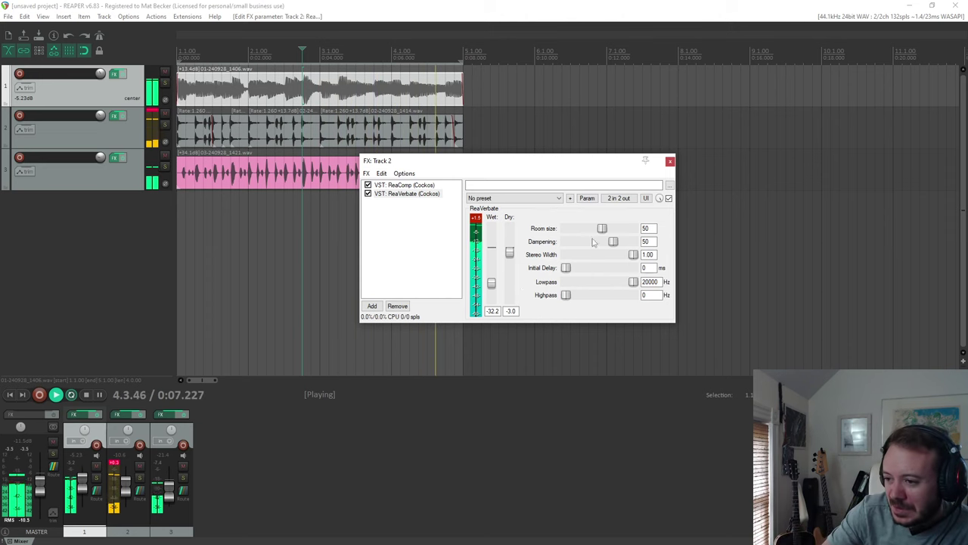
Enlarge ReaVerbate's room size to 78 and try the Lowpass and Highpass (8444 Hz) filters.
{"action": "left_click_drag", "start_coordinate": [605, 232], "coordinate": [628, 234]}
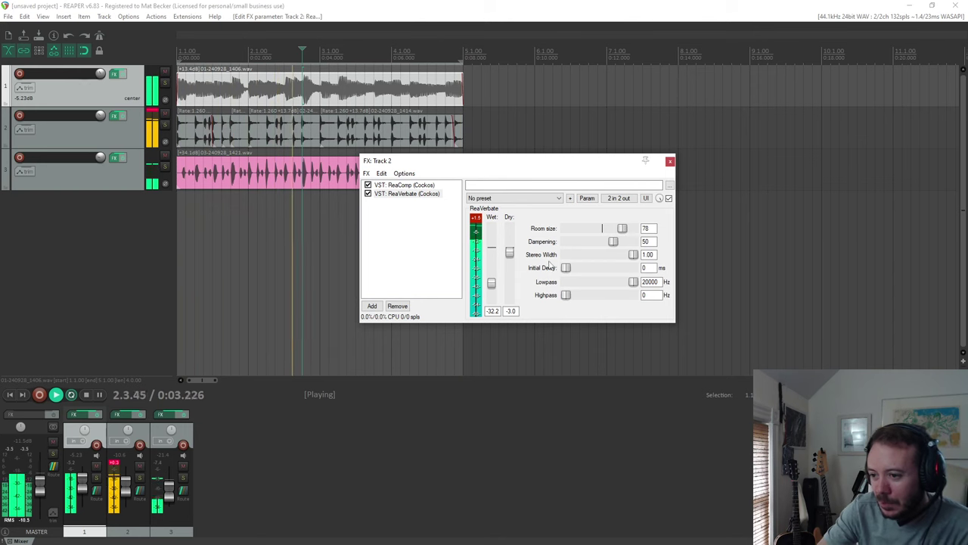
{"action": "left_click_drag", "start_coordinate": [493, 283], "coordinate": [493, 251]}
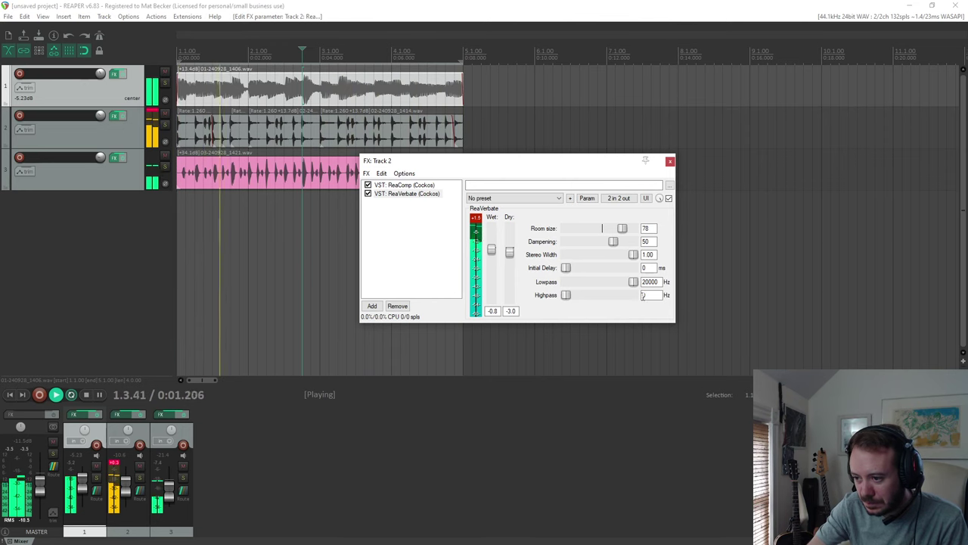
{"action": "left_click_drag", "start_coordinate": [633, 281], "coordinate": [607, 282]}
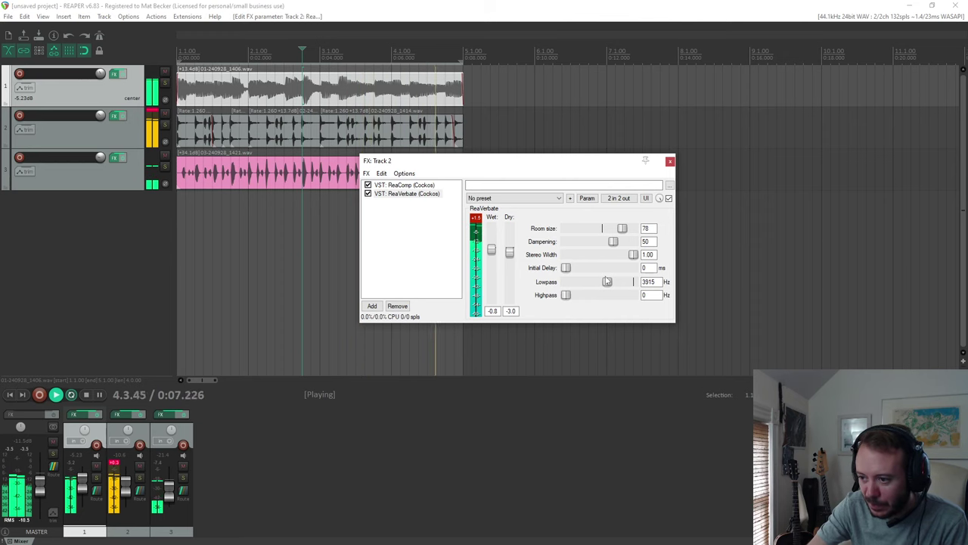
{"action": "left_click_drag", "start_coordinate": [566, 295], "coordinate": [622, 304]}
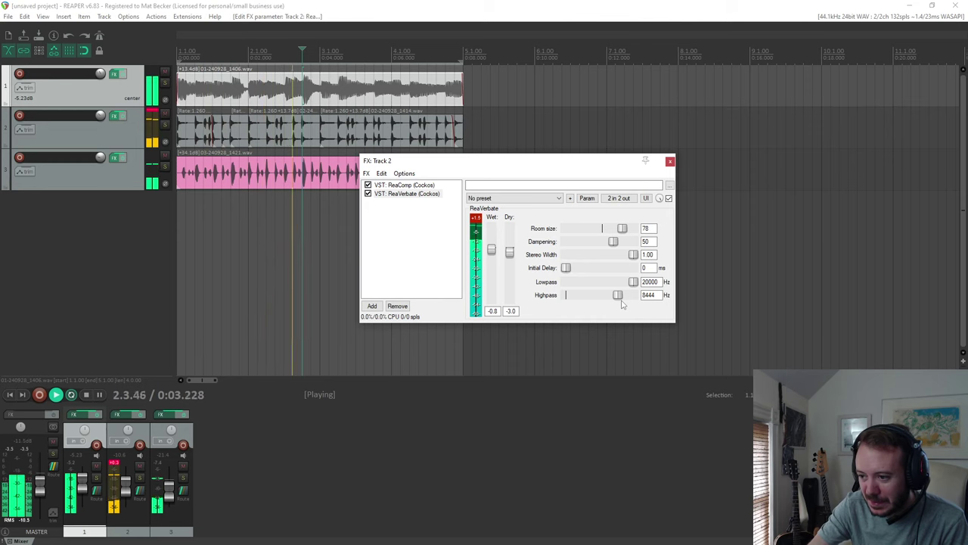
Reset the highpass to 0 Hz, set the wet level to -15.2 dB, and close the FX window.
{"action": "double_click", "coordinate": [618, 295]}
{"action": "left_click_drag", "start_coordinate": [490, 250], "coordinate": [495, 274]}
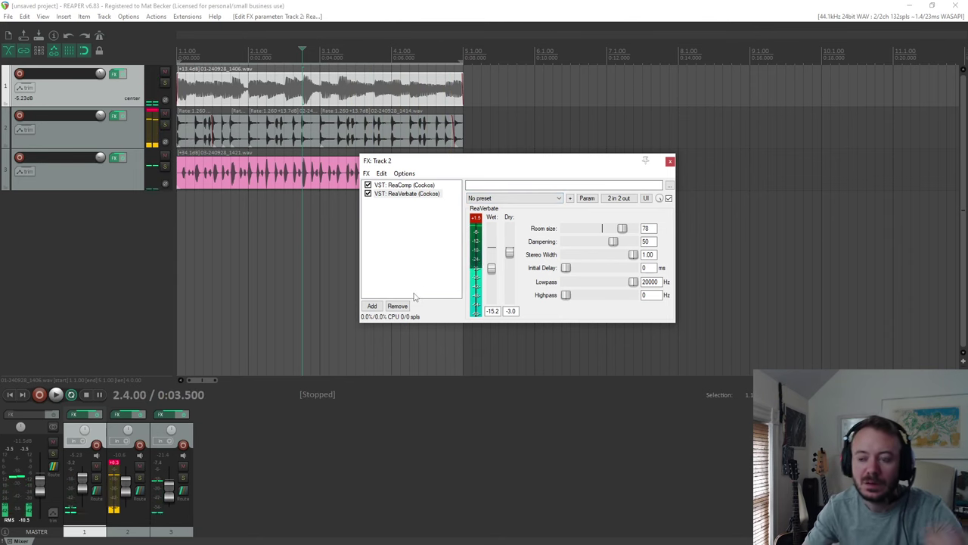
{"action": "left_click", "coordinate": [669, 160]}
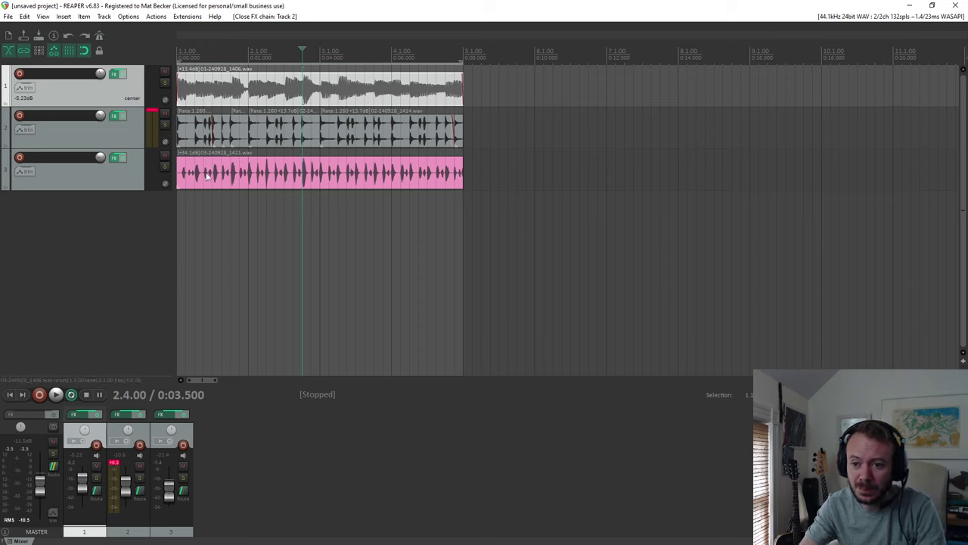
Open Render to File from the File menu and show its Normalize/Limit/Fade postprocess options.
{"action": "left_click", "coordinate": [257, 128]}
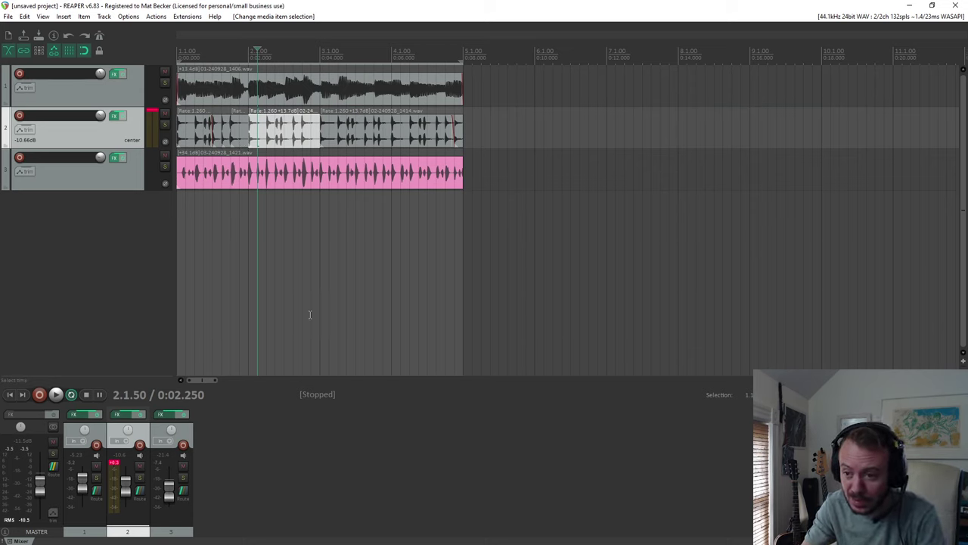
{"action": "left_click", "coordinate": [67, 278]}
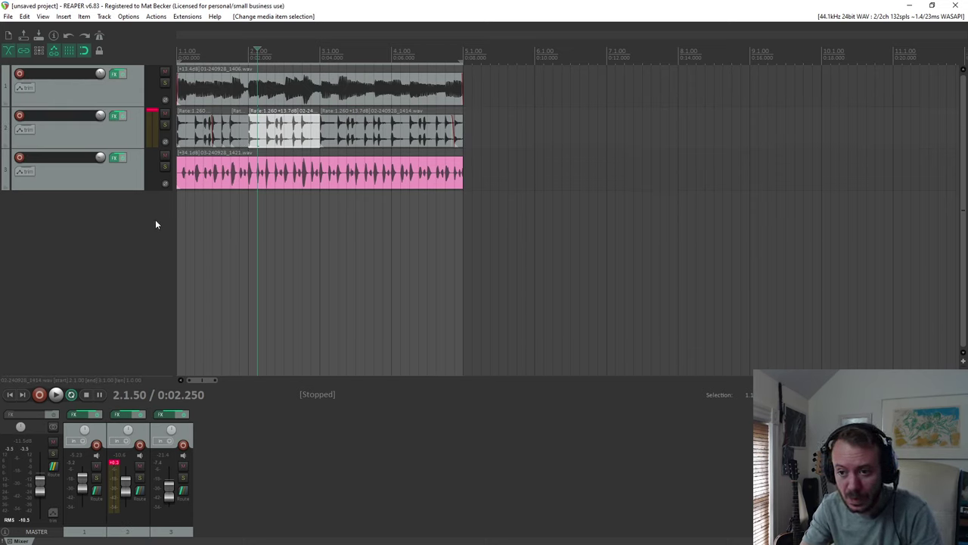
{"action": "left_click", "coordinate": [7, 16]}
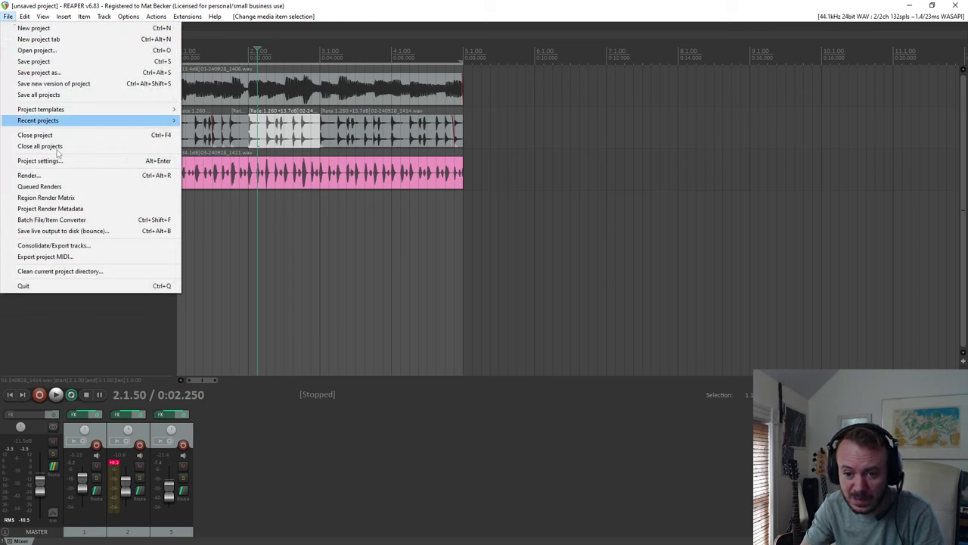
{"action": "left_click", "coordinate": [66, 178]}
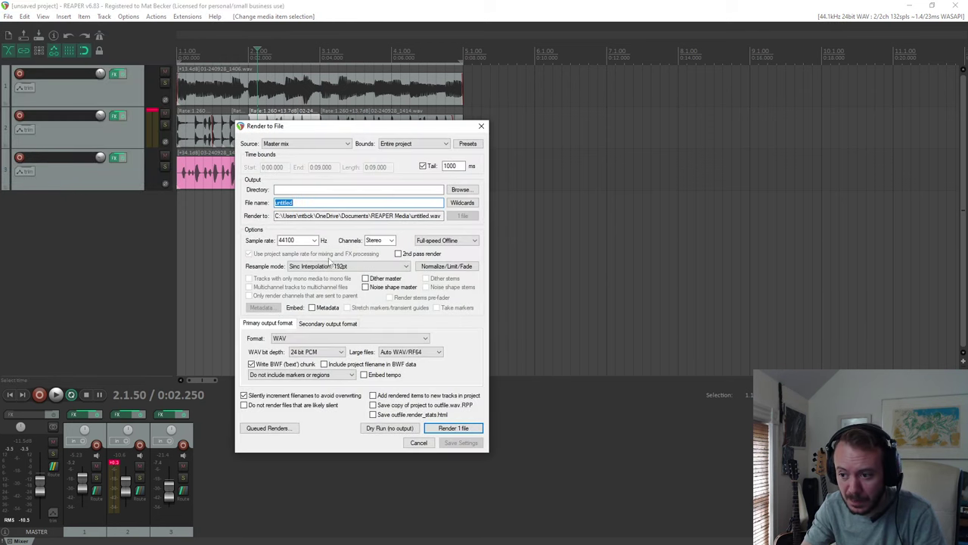
{"action": "left_click", "coordinate": [454, 270]}
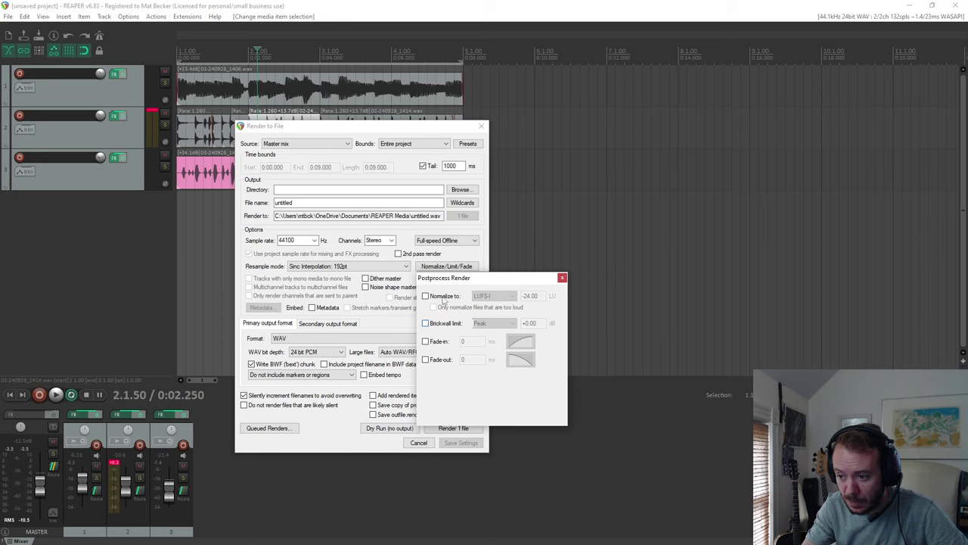
Enable render normalization to Peak at -0 dB, then close the Postprocess Render dialog.
{"action": "left_click", "coordinate": [425, 296]}
{"action": "left_click", "coordinate": [493, 295]}
{"action": "left_click", "coordinate": [496, 319]}
{"action": "double_click", "coordinate": [532, 295]}
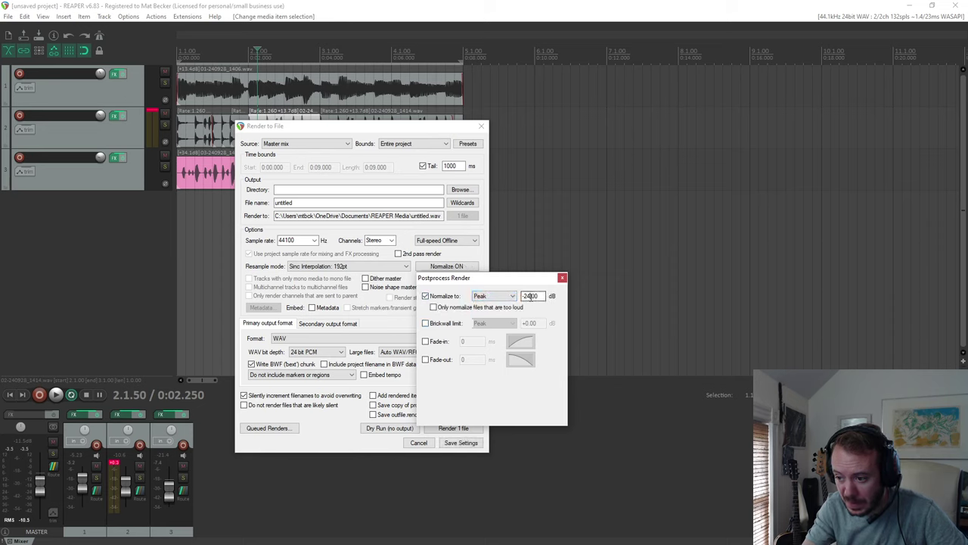
{"action": "type", "text": "-0"}
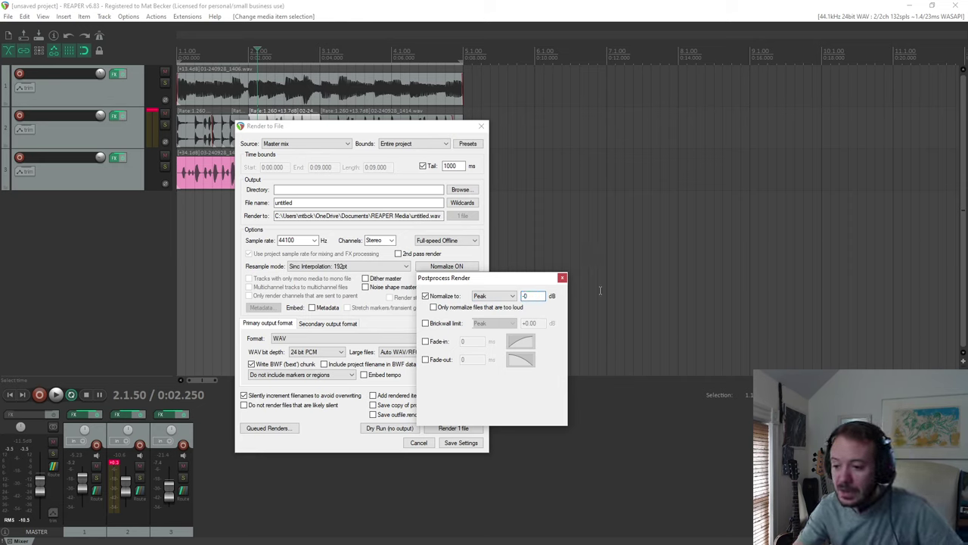
{"action": "left_click", "coordinate": [562, 277]}
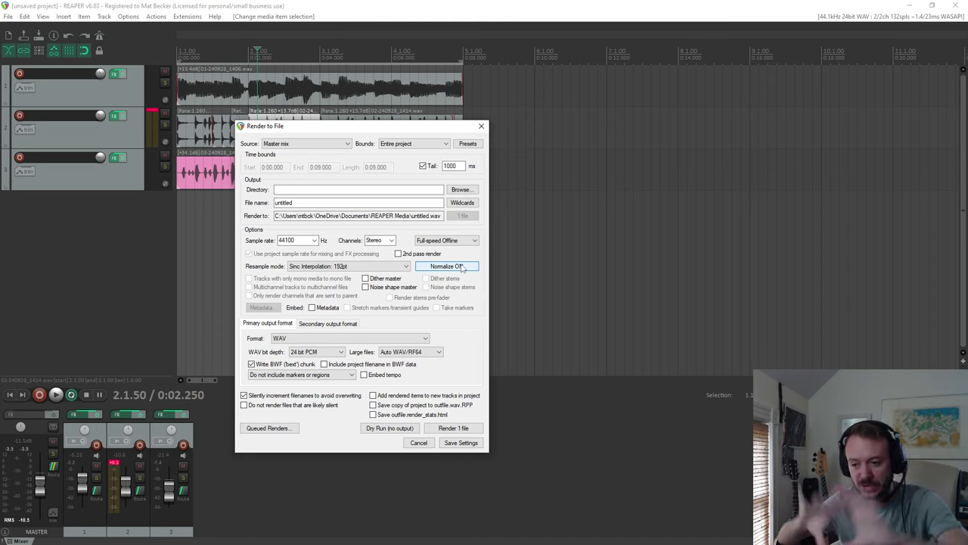
Re-enable render normalization, keep WAV as the output format, and cancel Render to File.
{"action": "left_click", "coordinate": [460, 266]}
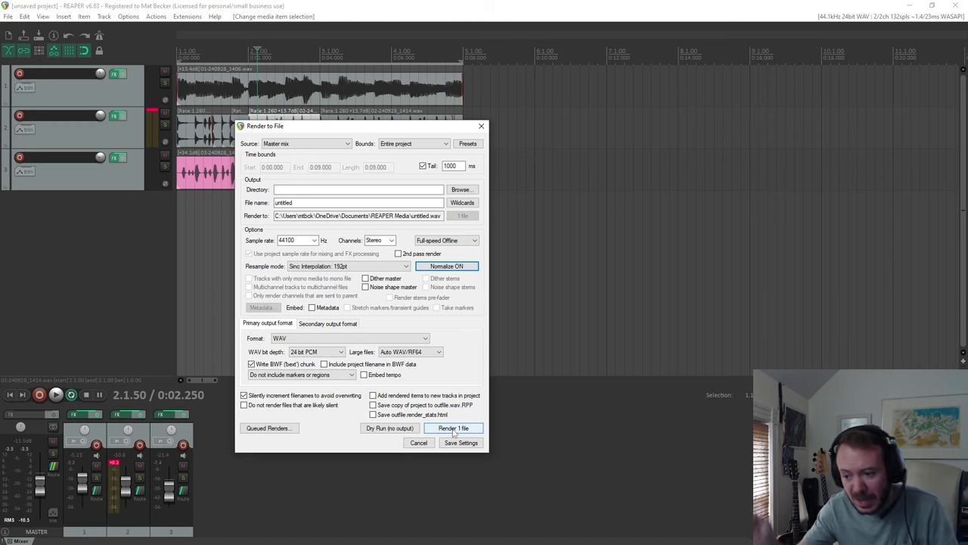
{"action": "left_click", "coordinate": [344, 339]}
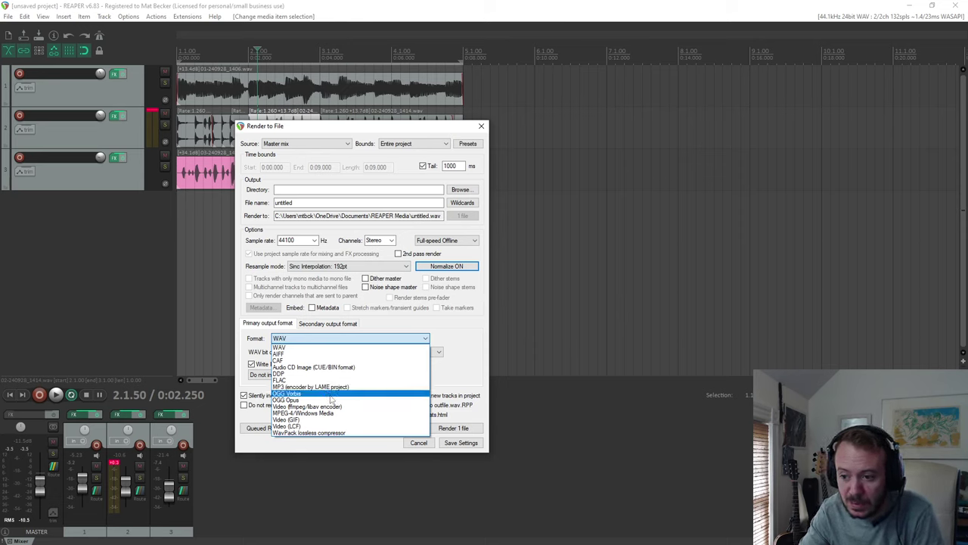
{"action": "left_click", "coordinate": [580, 422]}
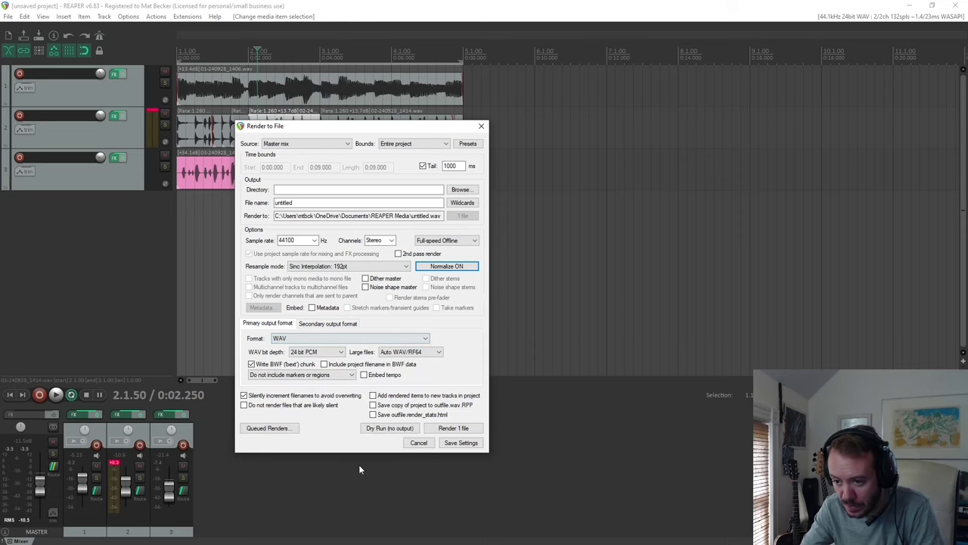
{"action": "left_click", "coordinate": [410, 443]}
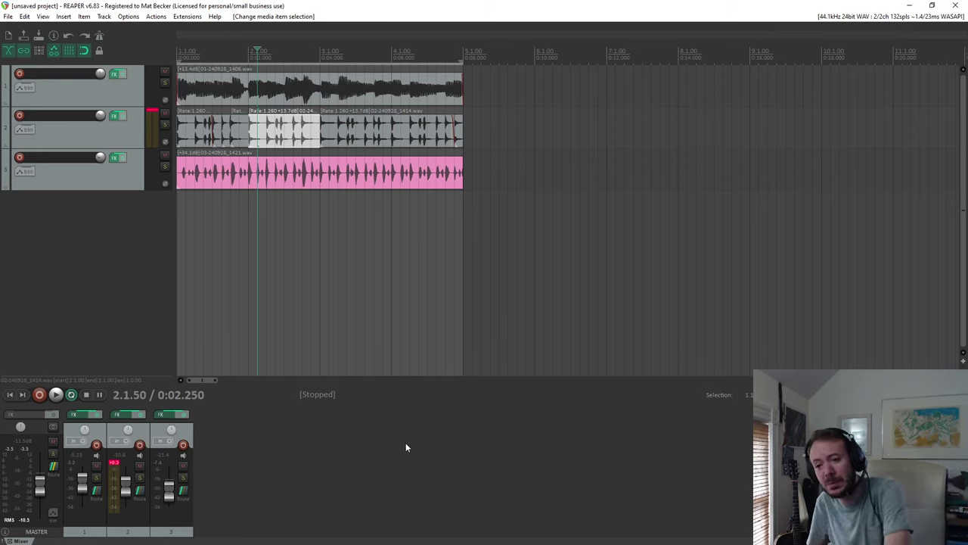
Insert an empty track 4 by double-clicking the blank area below the three tracks.
{"action": "double_click", "coordinate": [148, 237]}
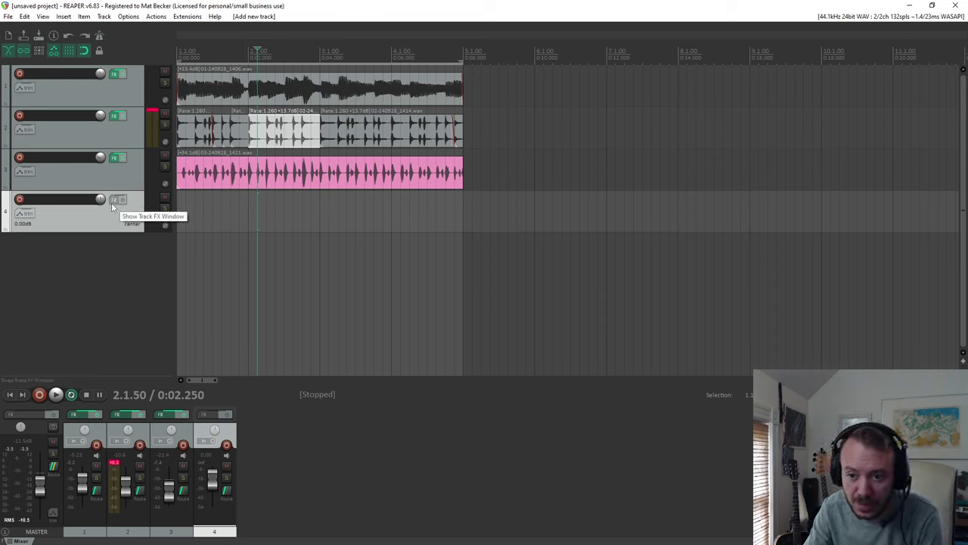
Record-arm track 4 and browse its recording input choices.
{"action": "left_click", "coordinate": [19, 198]}
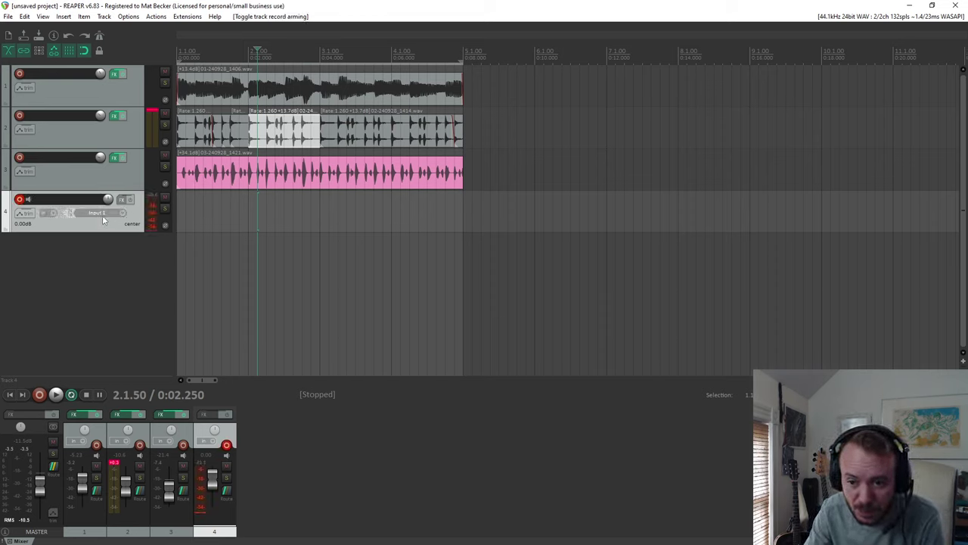
{"action": "left_click", "coordinate": [104, 220]}
{"action": "mouse_move", "coordinate": [126, 244]}
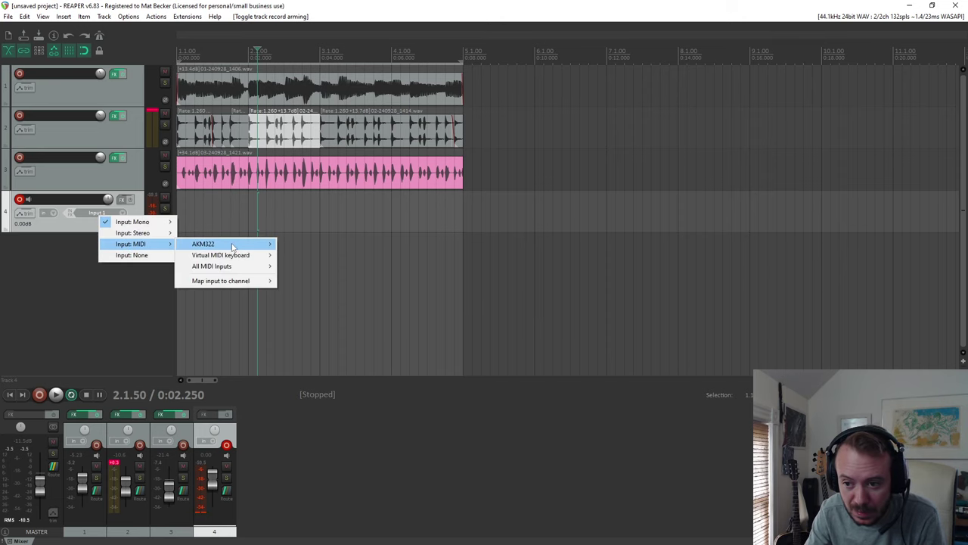
{"action": "mouse_move", "coordinate": [233, 246]}
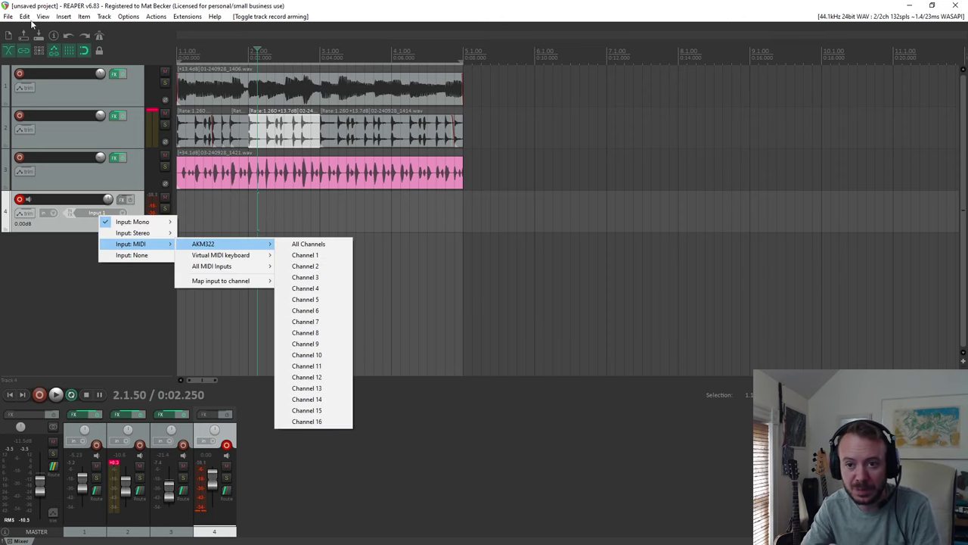
Check the MIDI Devices page in REAPER Preferences, then close Preferences.
{"action": "left_click", "coordinate": [8, 16]}
{"action": "mouse_move", "coordinate": [64, 16]}
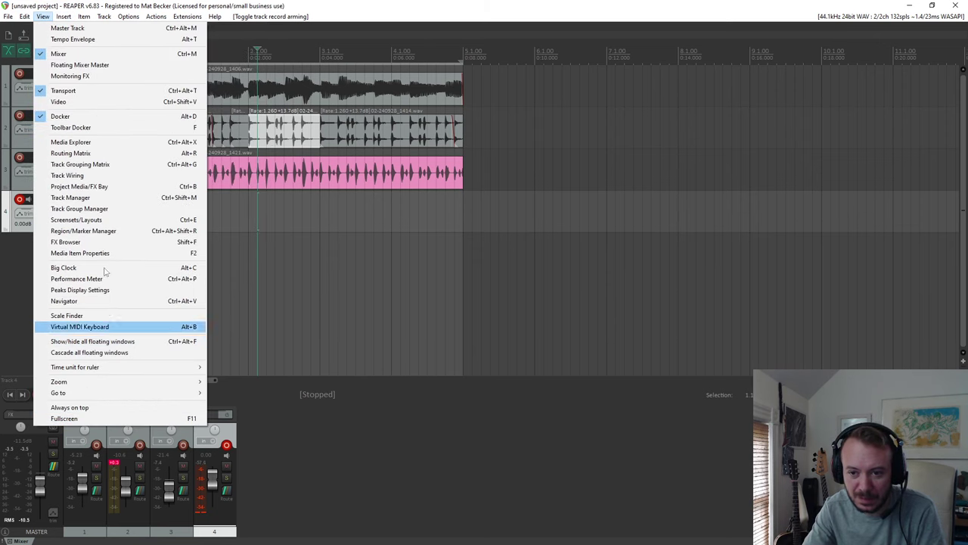
{"action": "mouse_move", "coordinate": [128, 16]}
{"action": "left_click", "coordinate": [209, 430]}
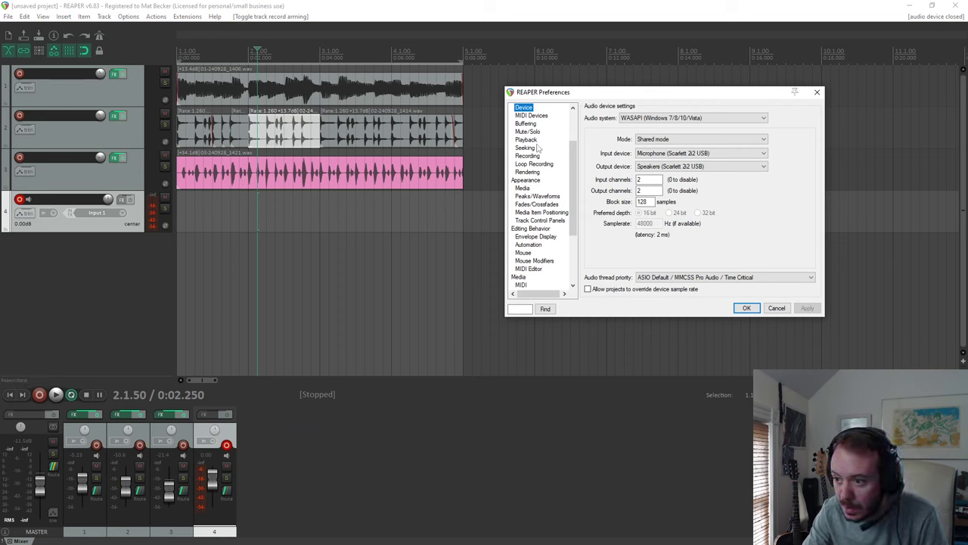
{"action": "left_click", "coordinate": [531, 115]}
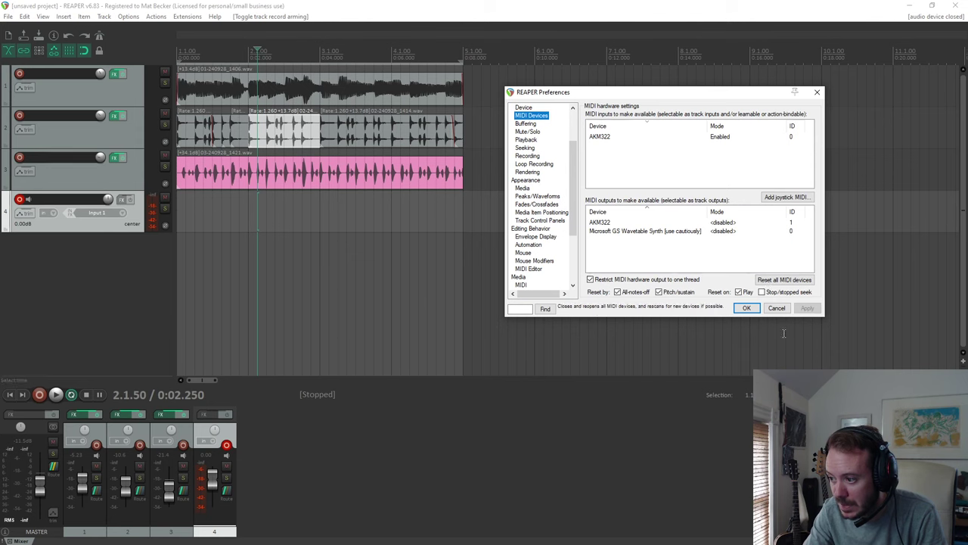
{"action": "left_click", "coordinate": [746, 307]}
Set track 4's input to MIDI > AKM322 > All Channels.
{"action": "left_click", "coordinate": [108, 214]}
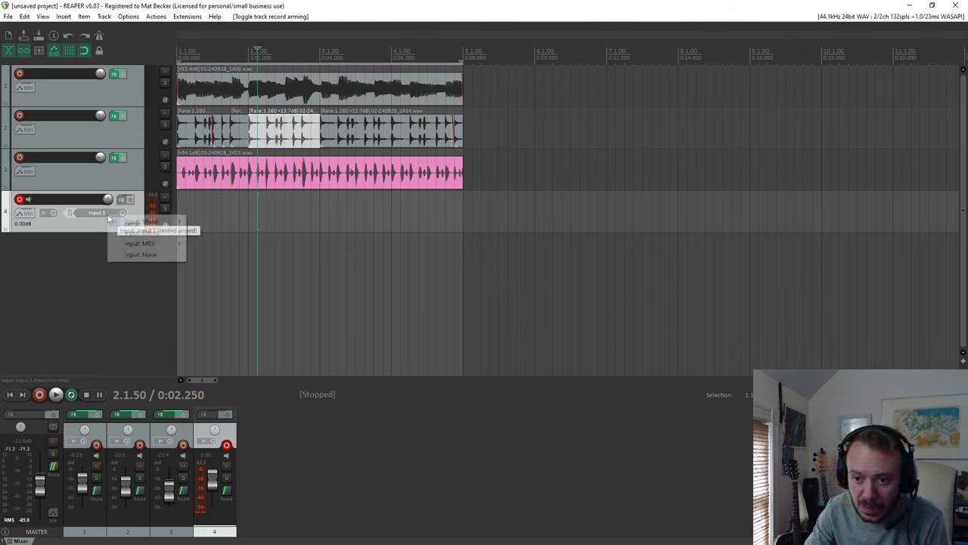
{"action": "mouse_move", "coordinate": [143, 243]}
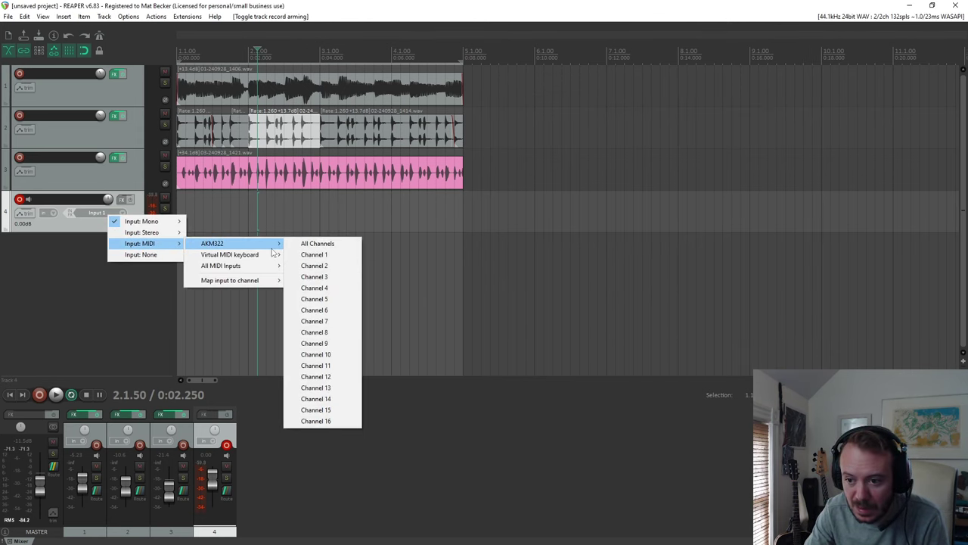
{"action": "left_click", "coordinate": [297, 245]}
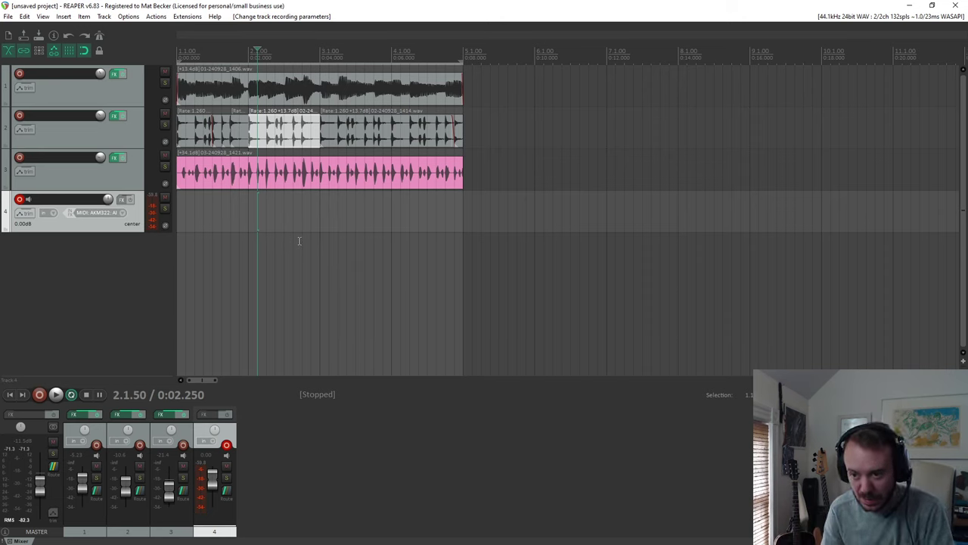
Add VST3: Surge XT from the Instruments list in track 4's Add FX dialog.
{"action": "left_click", "coordinate": [124, 200]}
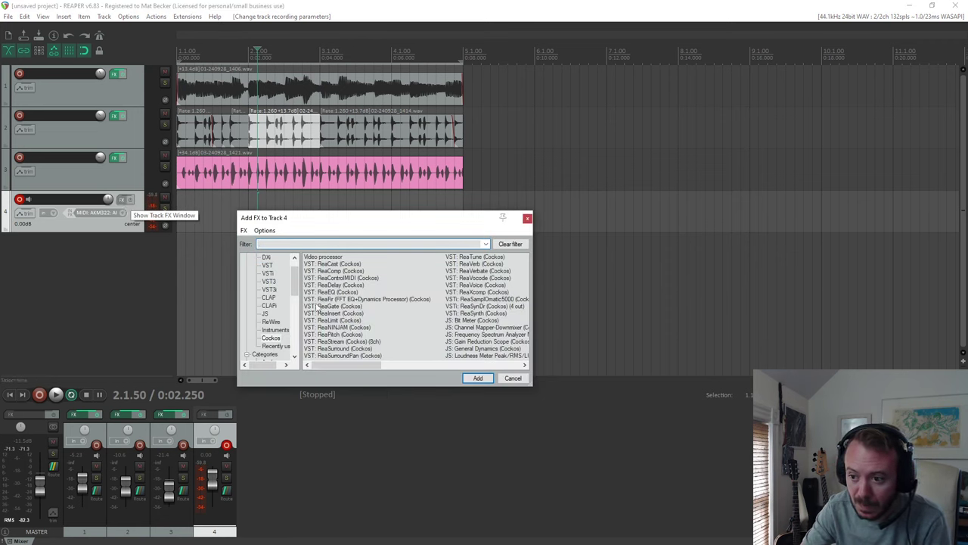
{"action": "left_click", "coordinate": [275, 330]}
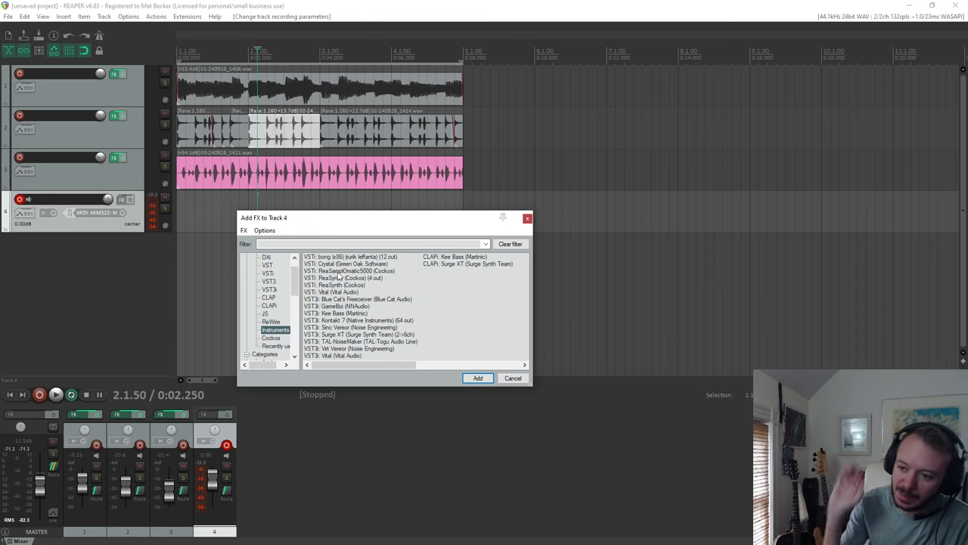
{"action": "left_click", "coordinate": [345, 335]}
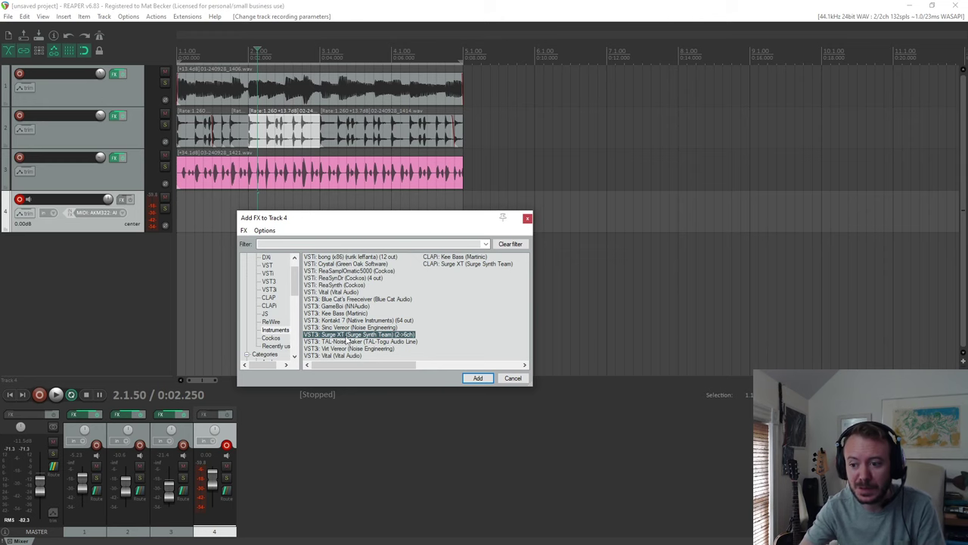
{"action": "double_click", "coordinate": [346, 336]}
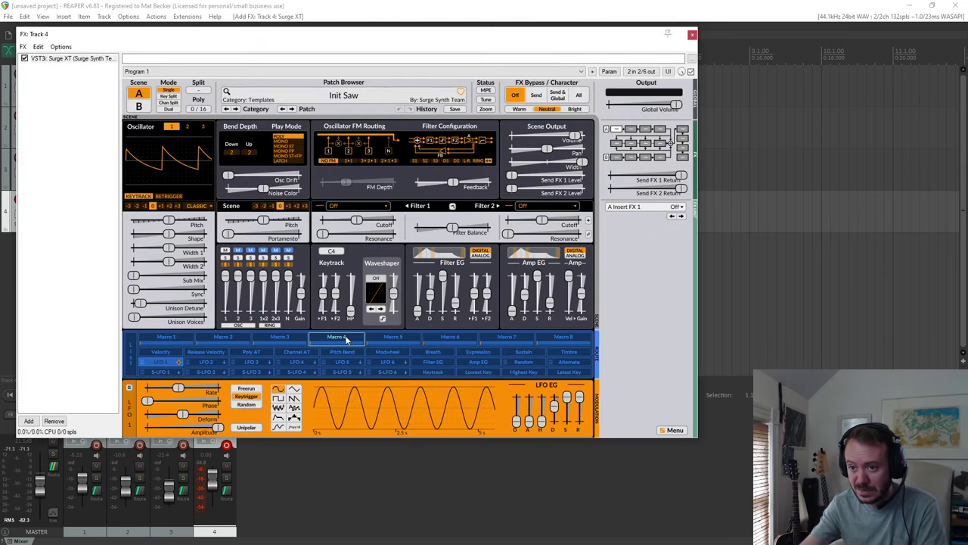
Load Surge XT's Keys > EP 1 patch, then try another factory patch.
{"action": "left_click", "coordinate": [380, 94]}
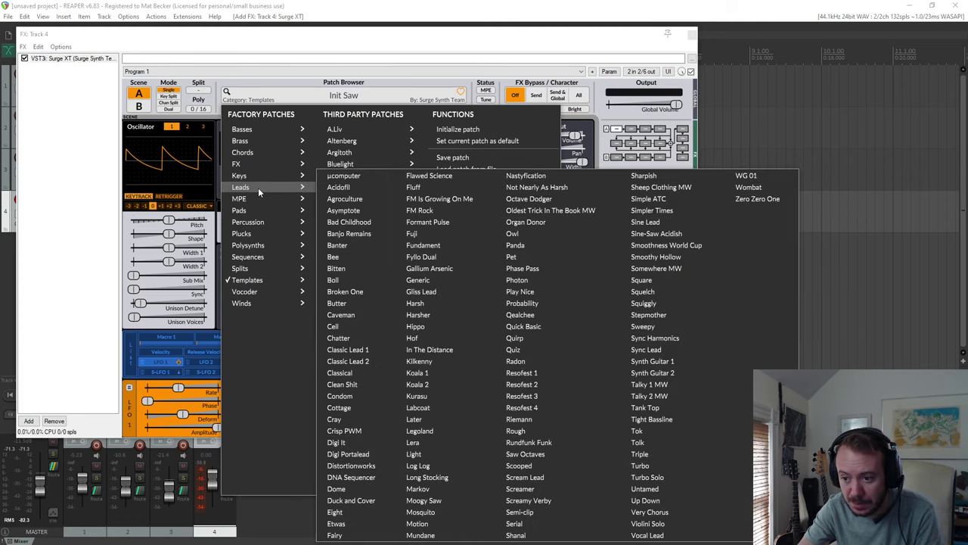
{"action": "mouse_move", "coordinate": [301, 194]}
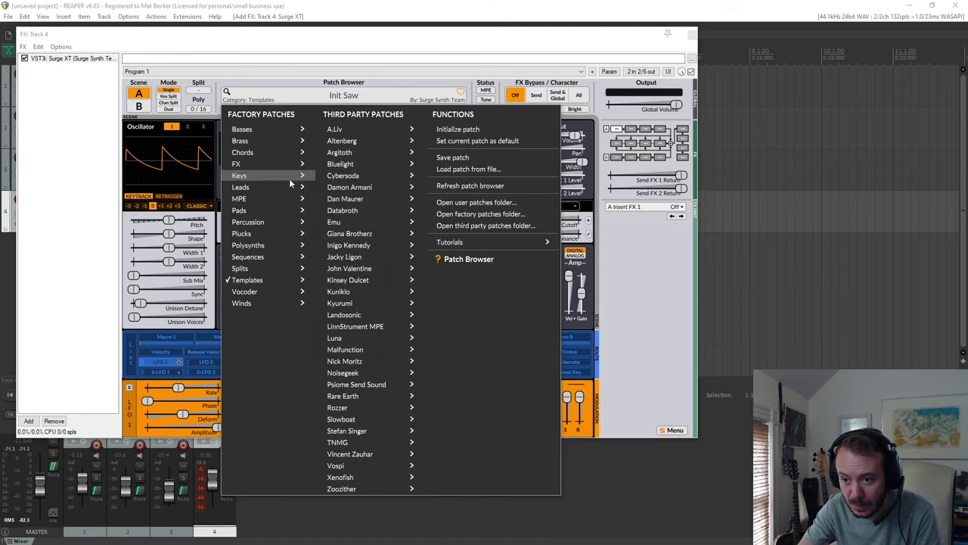
{"action": "mouse_move", "coordinate": [289, 179]}
{"action": "left_click", "coordinate": [357, 269]}
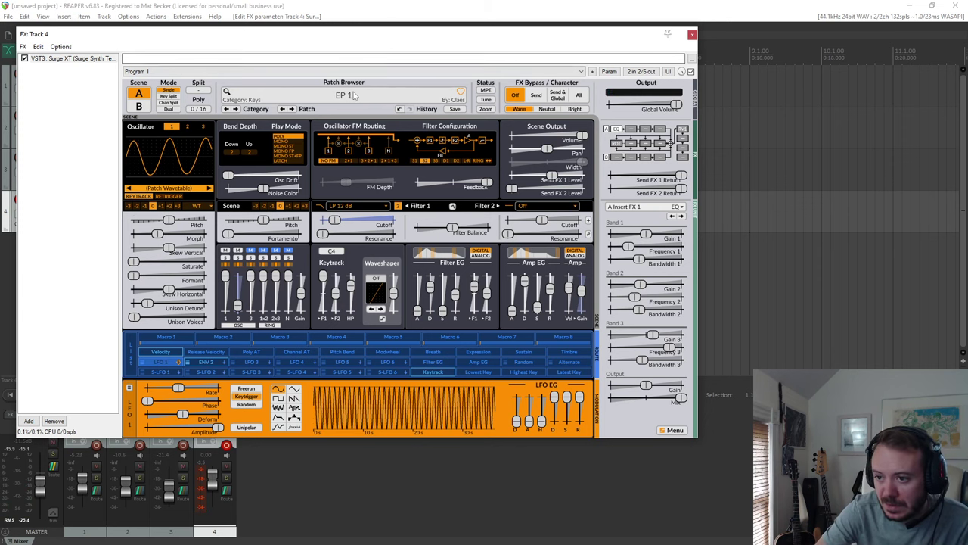
{"action": "left_click", "coordinate": [234, 100]}
{"action": "mouse_move", "coordinate": [264, 211]}
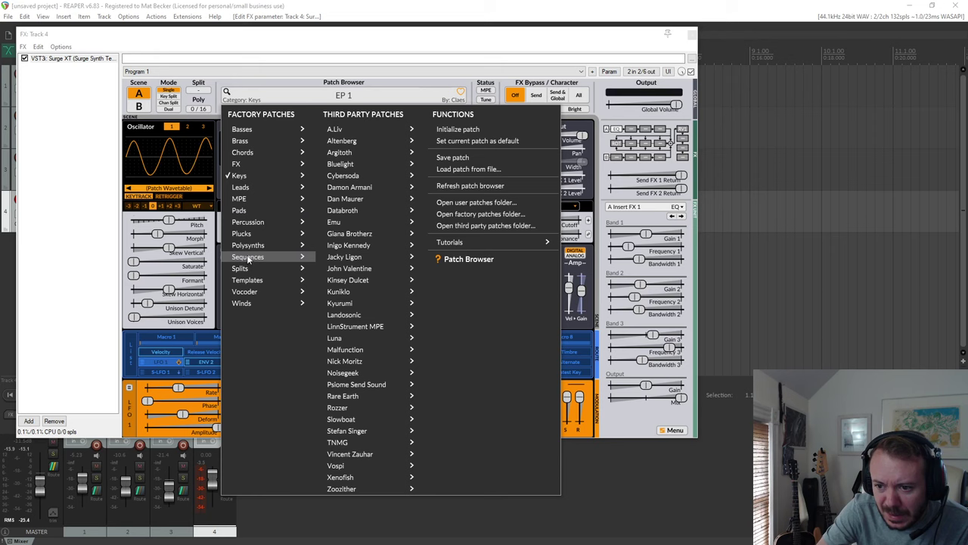
{"action": "mouse_move", "coordinate": [255, 271]}
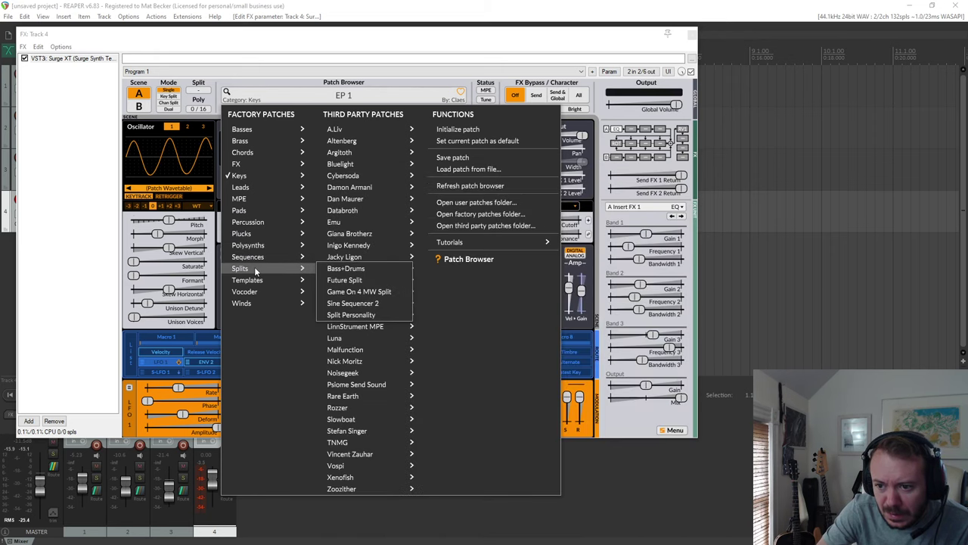
{"action": "left_click", "coordinate": [351, 240]}
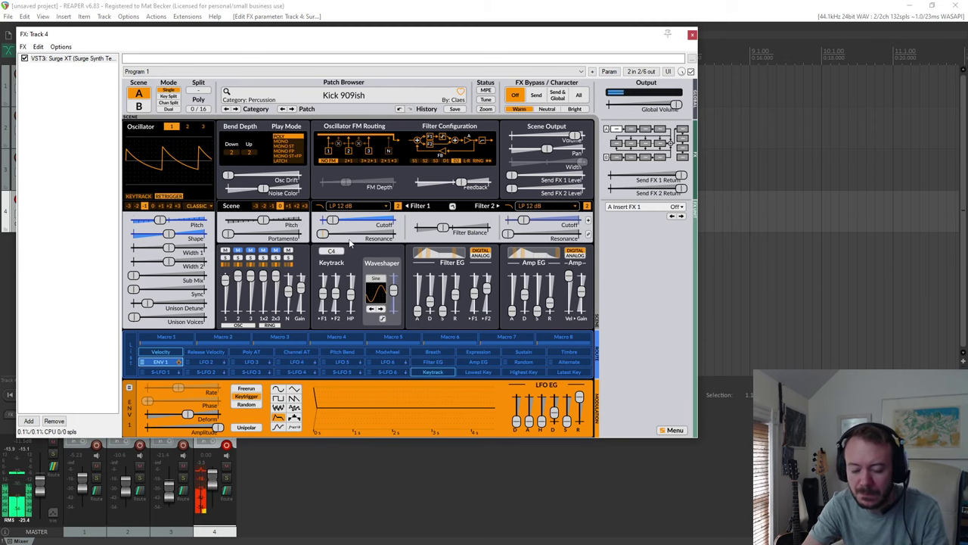
Move the synth window aside, reload the EP 1 patch, and start recording on track 4.
{"action": "left_click_drag", "start_coordinate": [260, 44], "coordinate": [601, 48]}
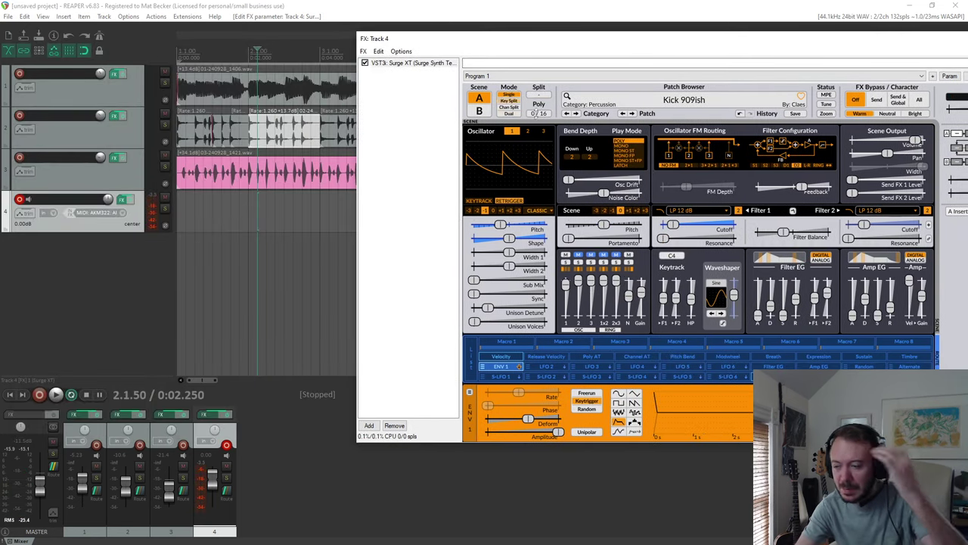
{"action": "left_click", "coordinate": [611, 110]}
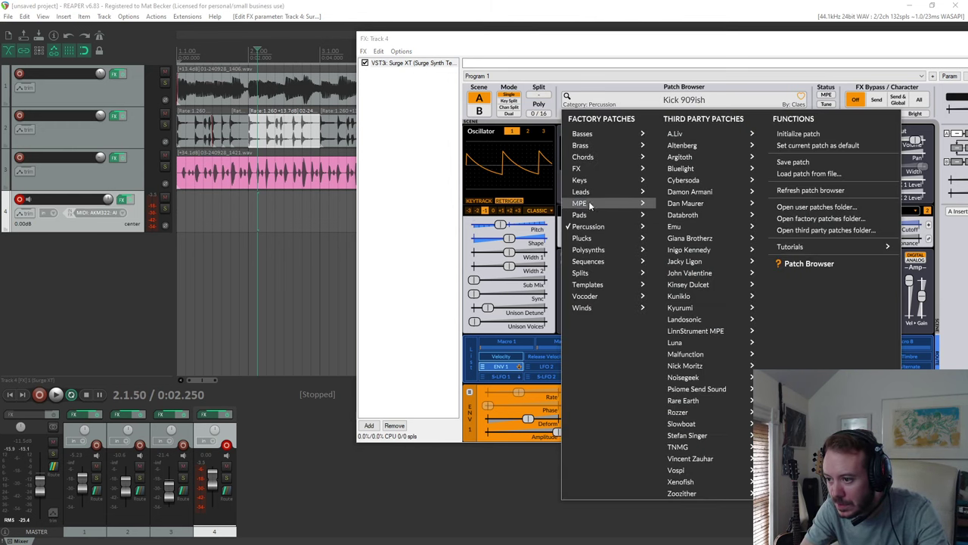
{"action": "mouse_move", "coordinate": [592, 182]}
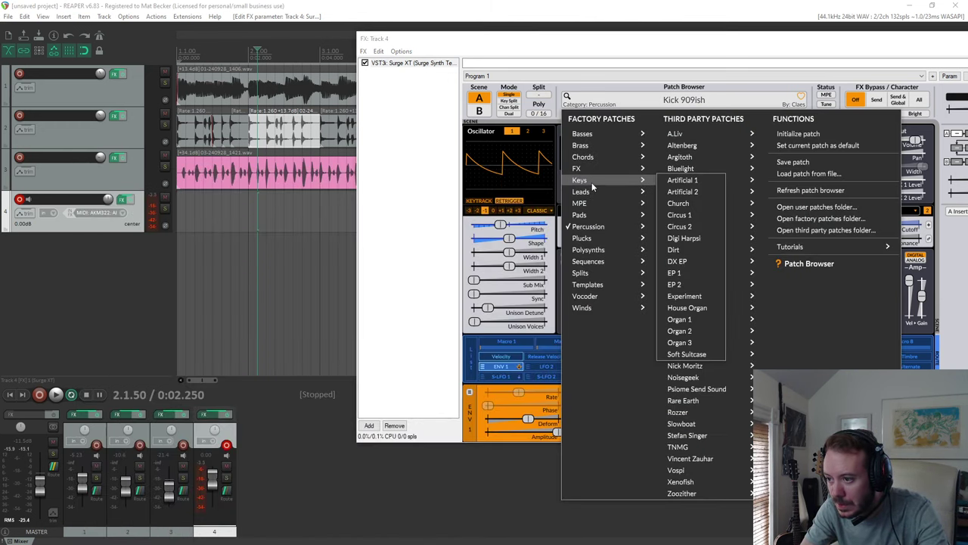
{"action": "left_click", "coordinate": [687, 273]}
{"action": "left_click", "coordinate": [39, 396]}
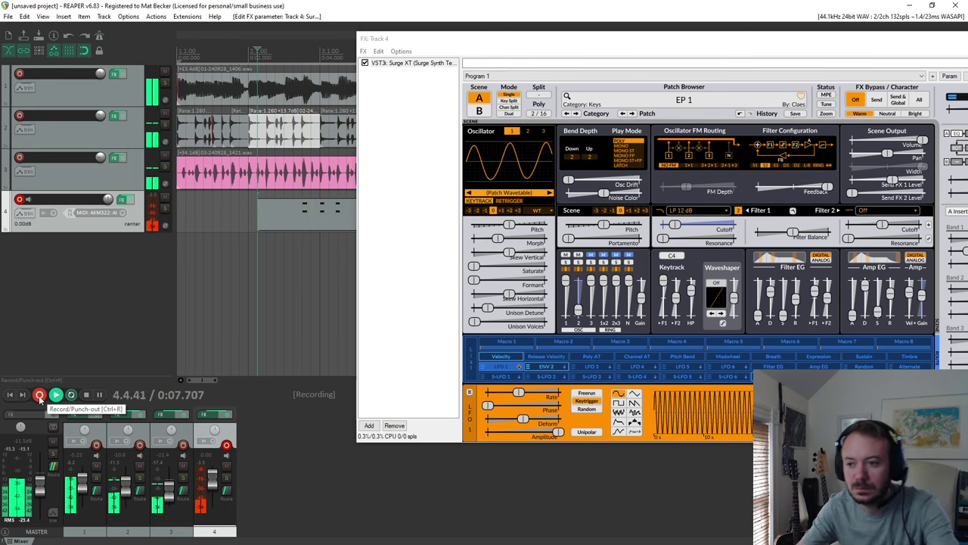
Stop recording and open the 04-MIDI take in the MIDI editor.
{"action": "left_click", "coordinate": [39, 396]}
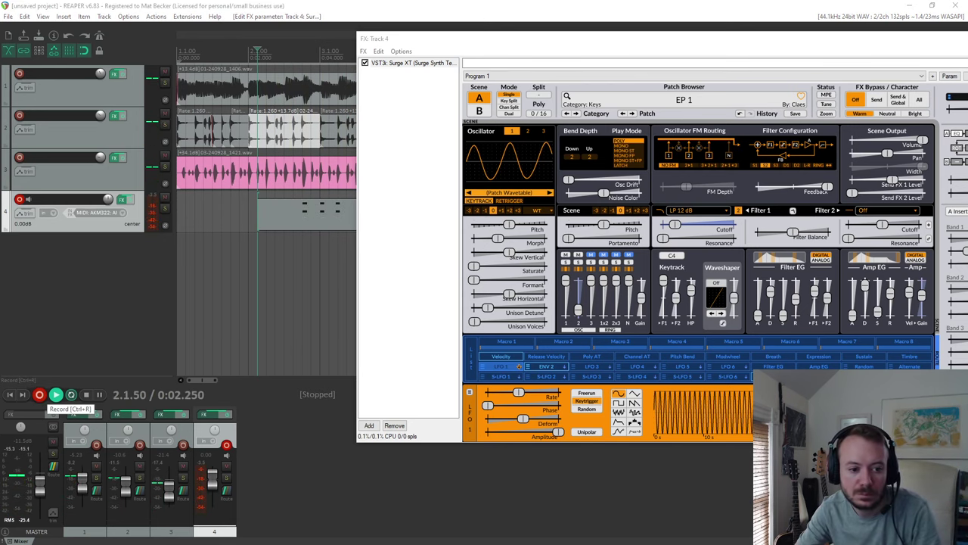
{"action": "left_click_drag", "start_coordinate": [726, 41], "coordinate": [967, 143]}
{"action": "left_click", "coordinate": [388, 222]}
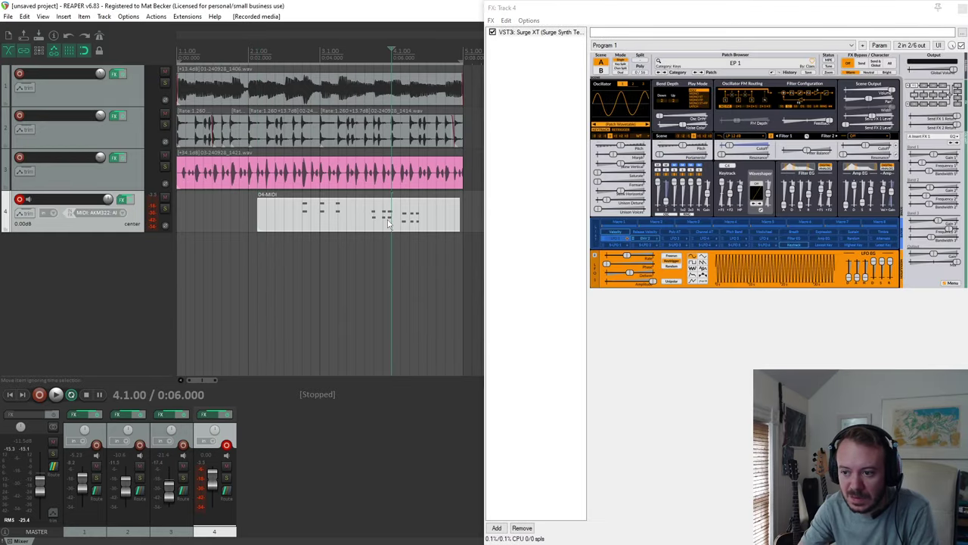
{"action": "double_click", "coordinate": [329, 214]}
{"action": "scroll", "coordinate": [505, 336], "scroll_direction": "up", "scroll_amount": 2}
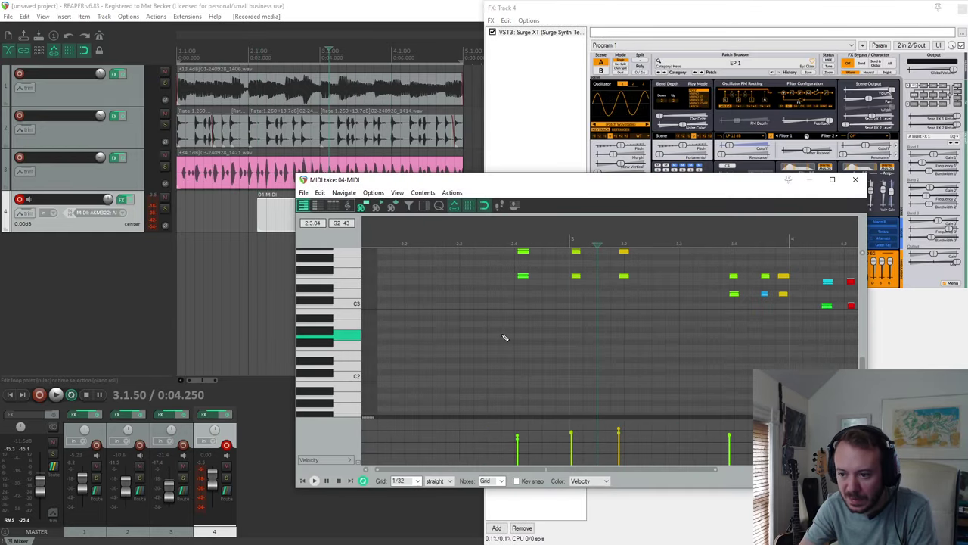
{"action": "scroll", "coordinate": [505, 337], "scroll_direction": "down", "scroll_amount": 2}
{"action": "scroll", "coordinate": [566, 305], "scroll_direction": "up", "scroll_amount": 3}
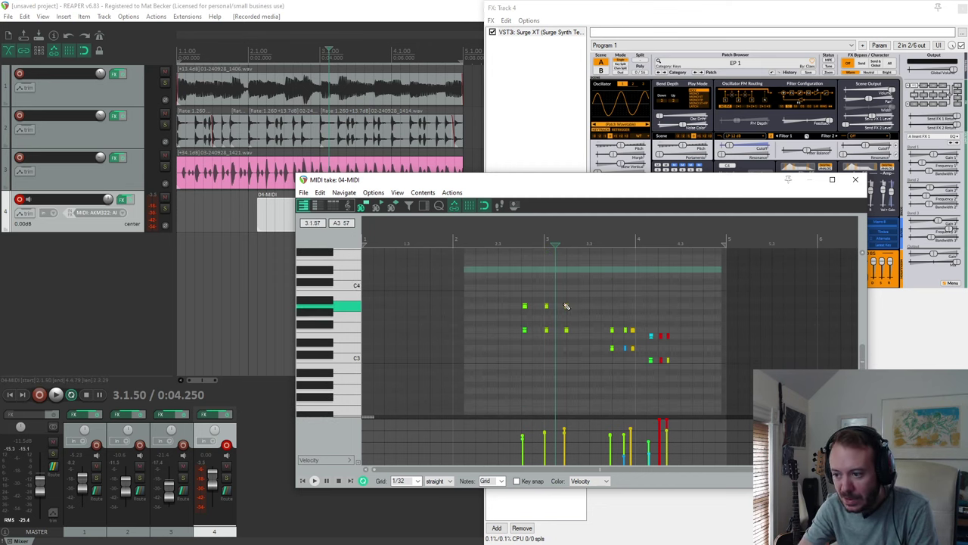
Insert a short note, lengthen the notes on one pitch, then select all and open Quantize at 1/16.
{"action": "left_click", "coordinate": [503, 299]}
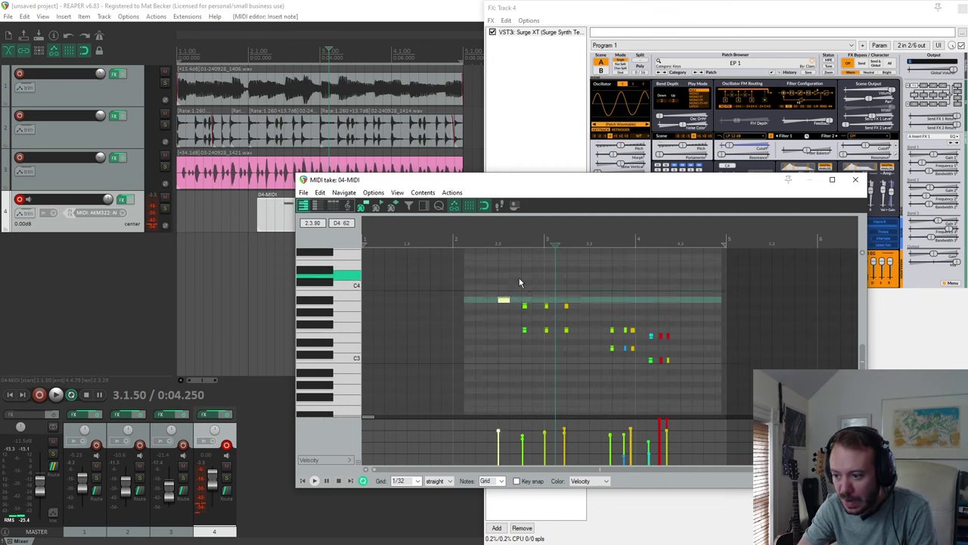
{"action": "left_click_drag", "start_coordinate": [519, 278], "coordinate": [596, 381]}
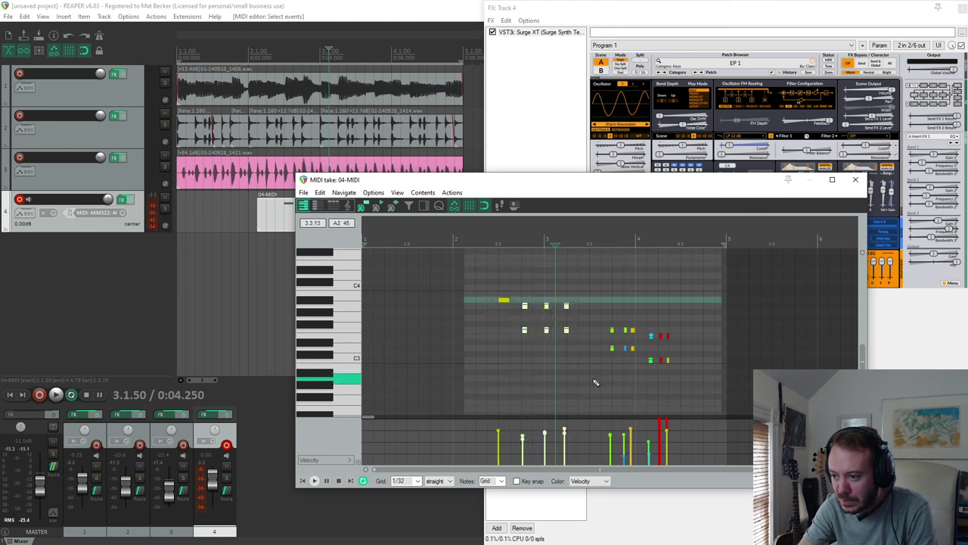
{"action": "left_click", "coordinate": [323, 305]}
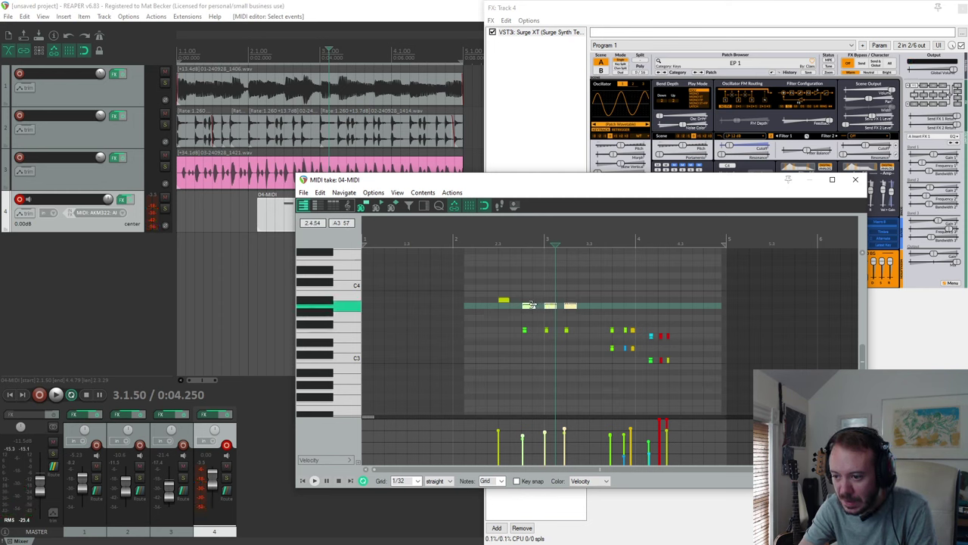
{"action": "left_click", "coordinate": [534, 305]}
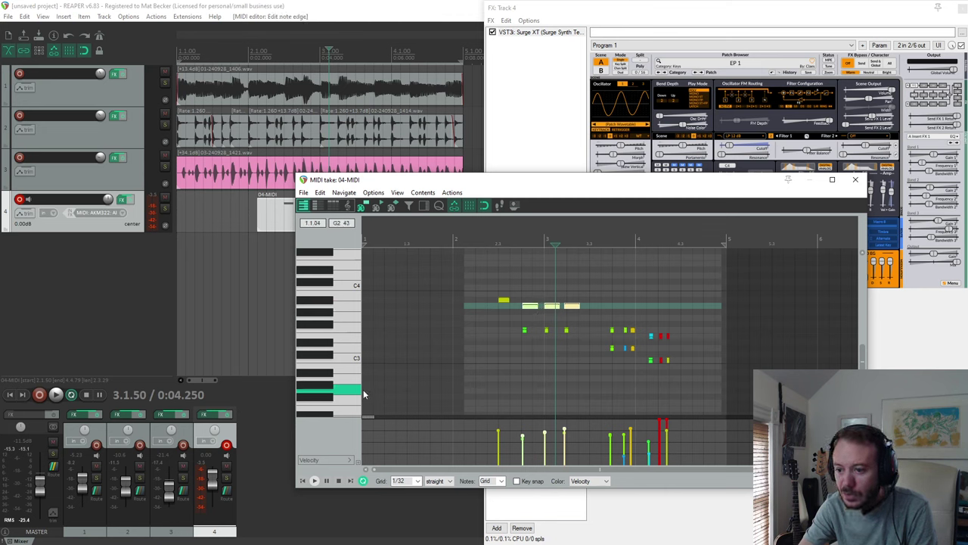
{"action": "left_click", "coordinate": [591, 481]}
{"action": "left_click", "coordinate": [586, 489]}
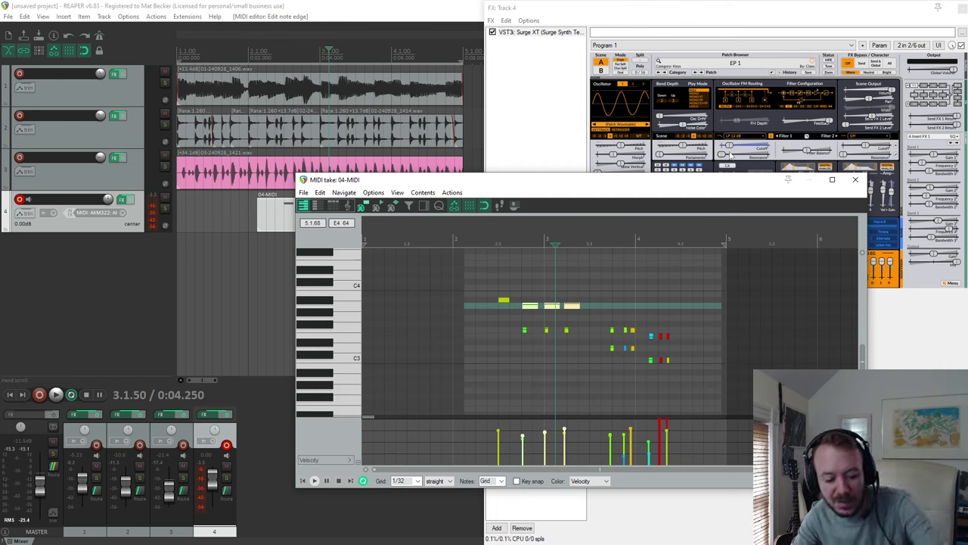
{"action": "key", "text": "ctrl+a"}
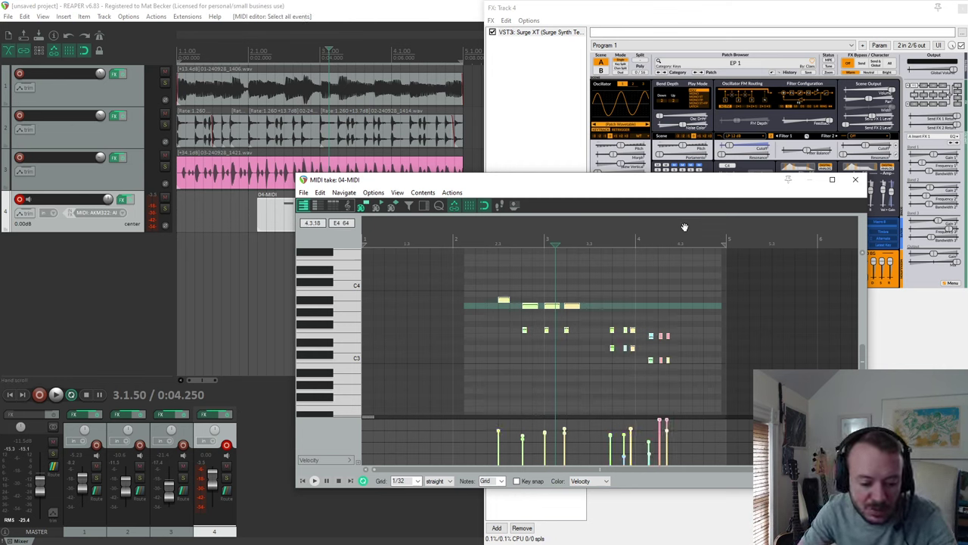
{"action": "key", "text": "ctrl+q"}
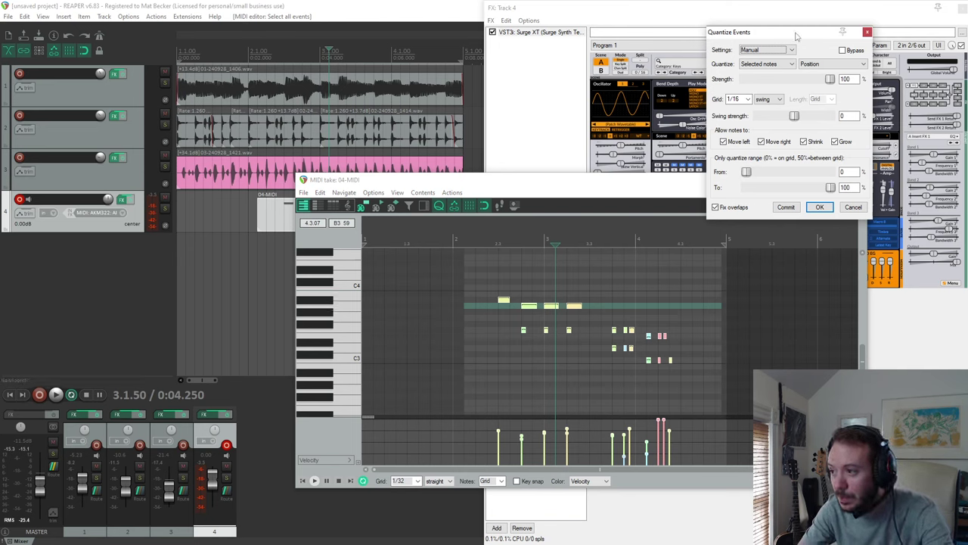
Quantize all 04-MIDI notes to a 1/16 grid at 100% strength with Manual settings.
{"action": "left_click_drag", "start_coordinate": [796, 36], "coordinate": [345, 167]}
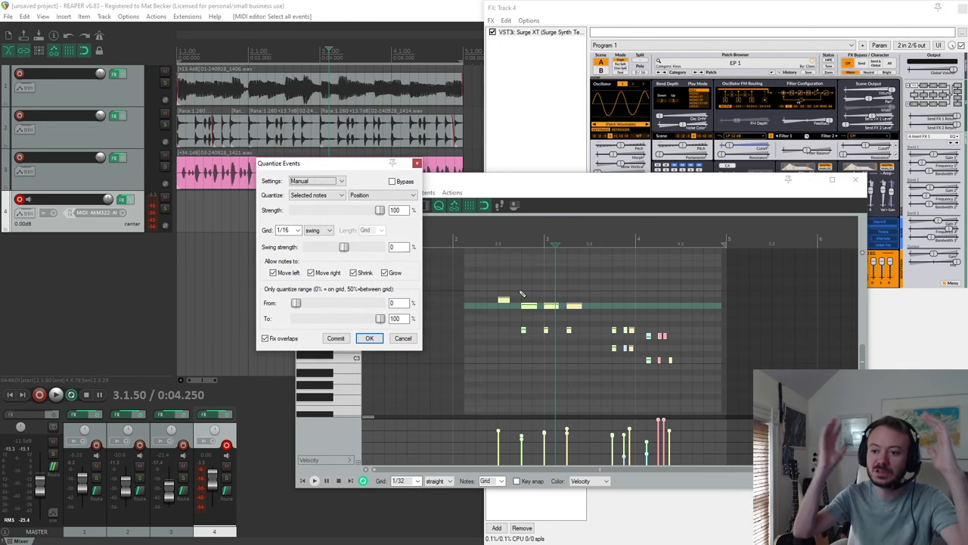
{"action": "left_click", "coordinate": [337, 181]}
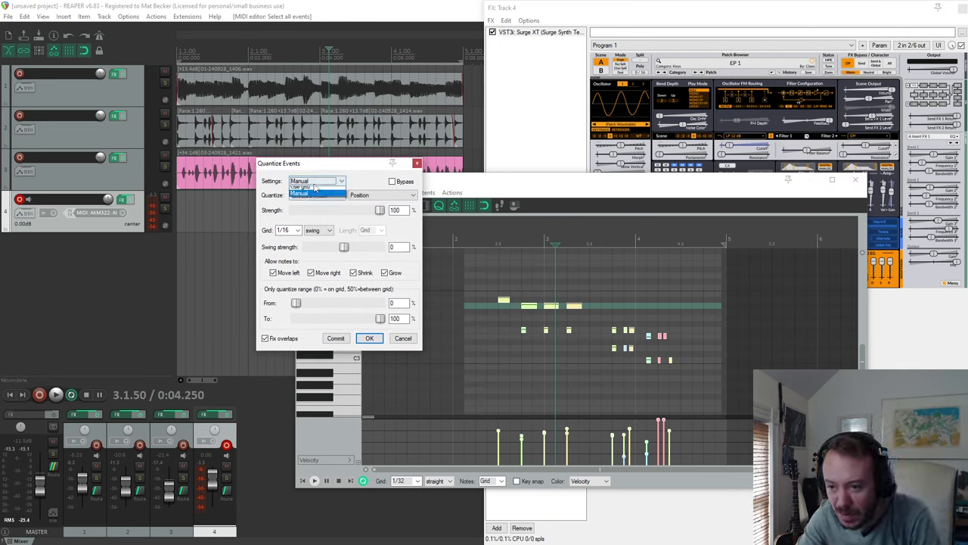
{"action": "left_click", "coordinate": [310, 194]}
{"action": "left_click", "coordinate": [314, 182]}
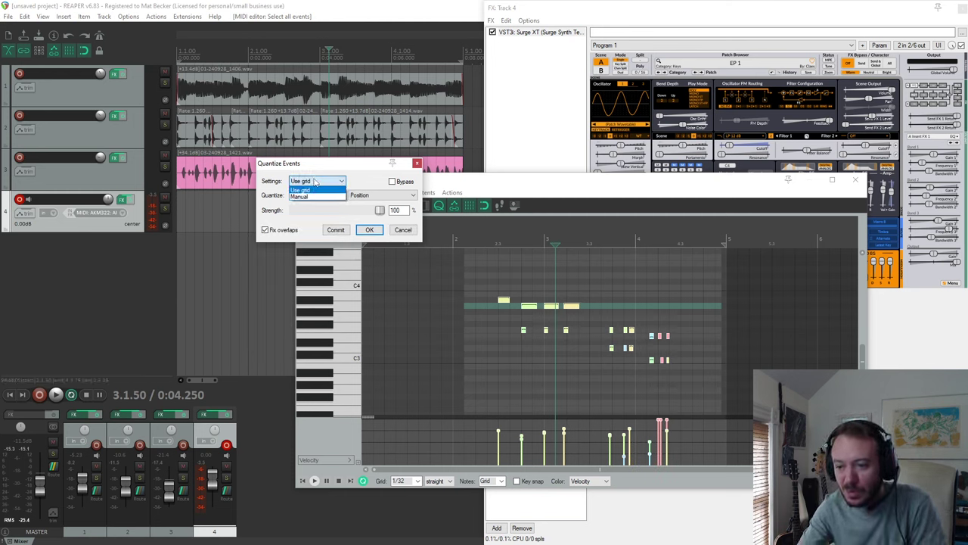
{"action": "left_click", "coordinate": [310, 197]}
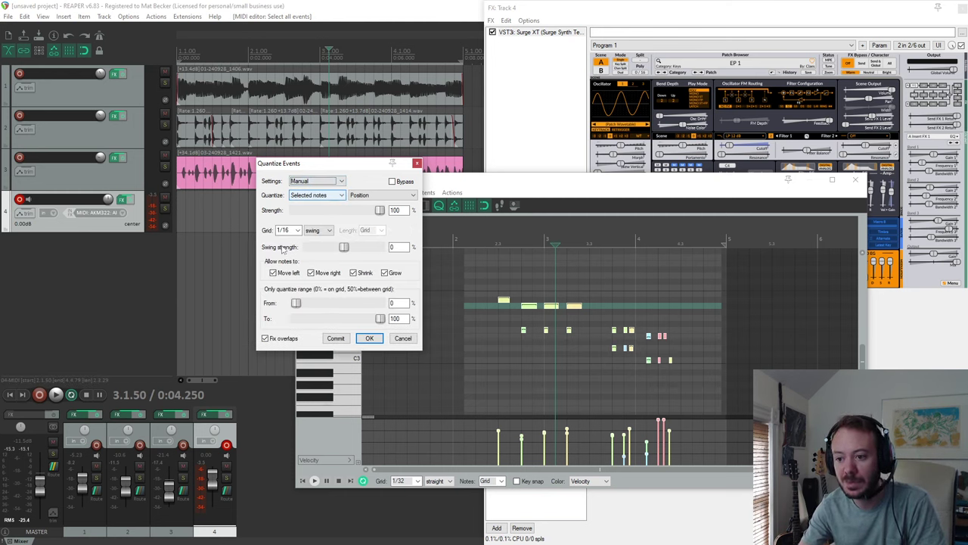
{"action": "left_click", "coordinate": [318, 230]}
{"action": "left_click", "coordinate": [313, 240]}
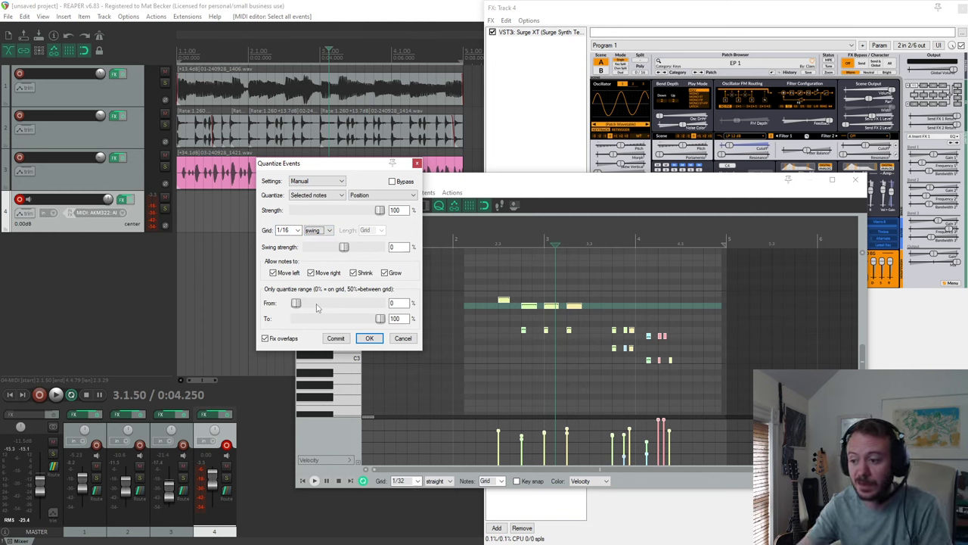
{"action": "left_click", "coordinate": [370, 338]}
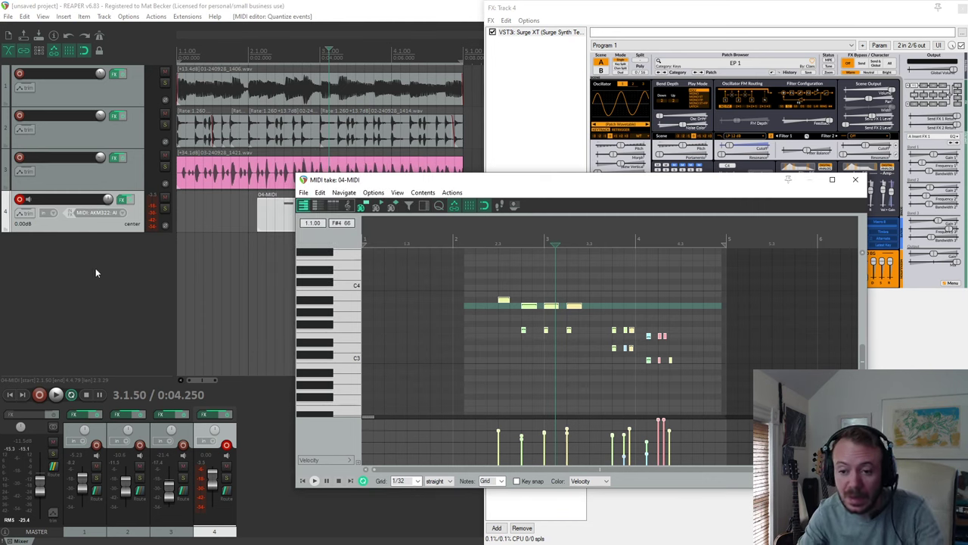
Play the quantized part back from 1.3.00, then pause it.
{"action": "left_click", "coordinate": [211, 217]}
{"action": "key", "text": "space"}
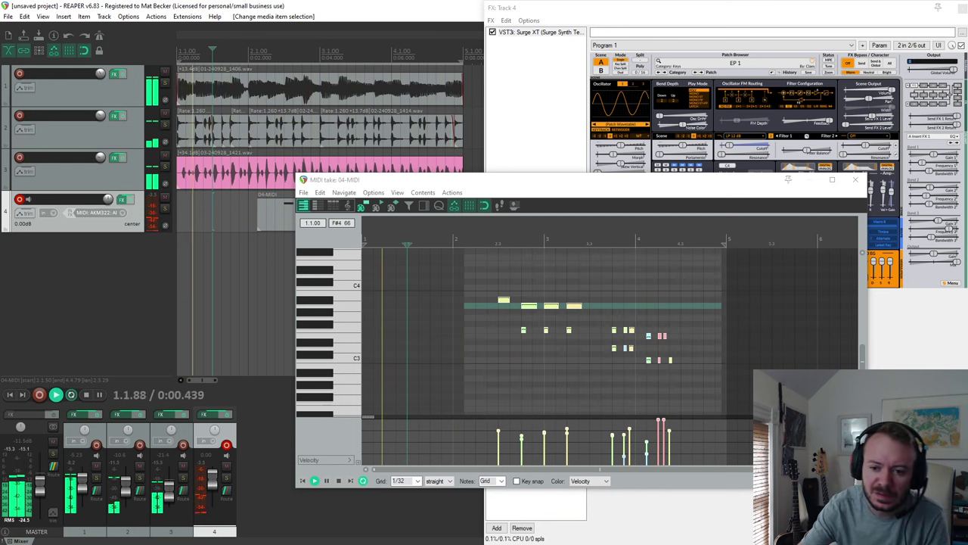
{"action": "left_click", "coordinate": [100, 395]}
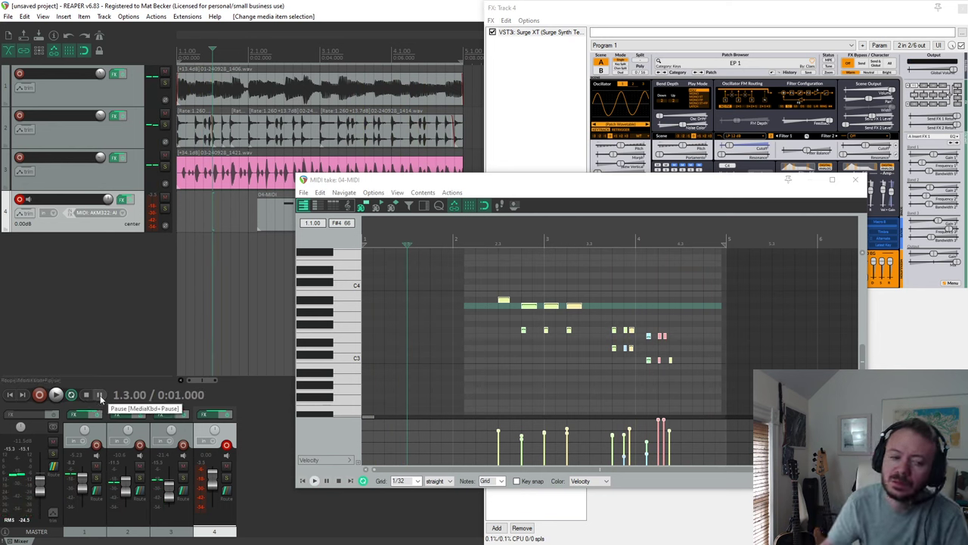